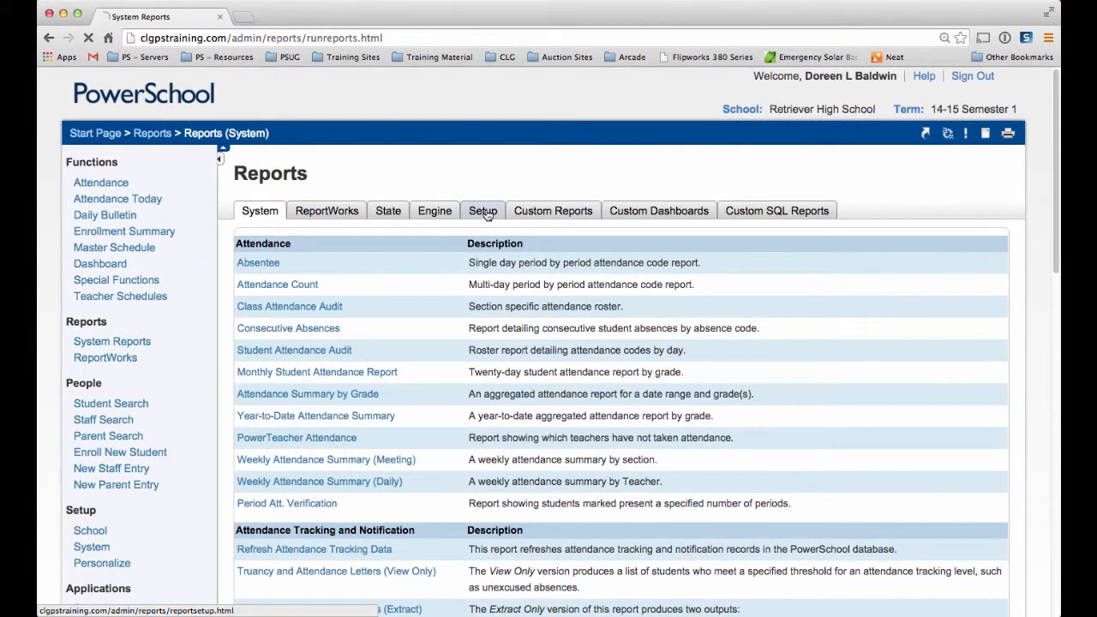
- Create a new Students object report titled 'Dlb-form letter'
click(486, 214)
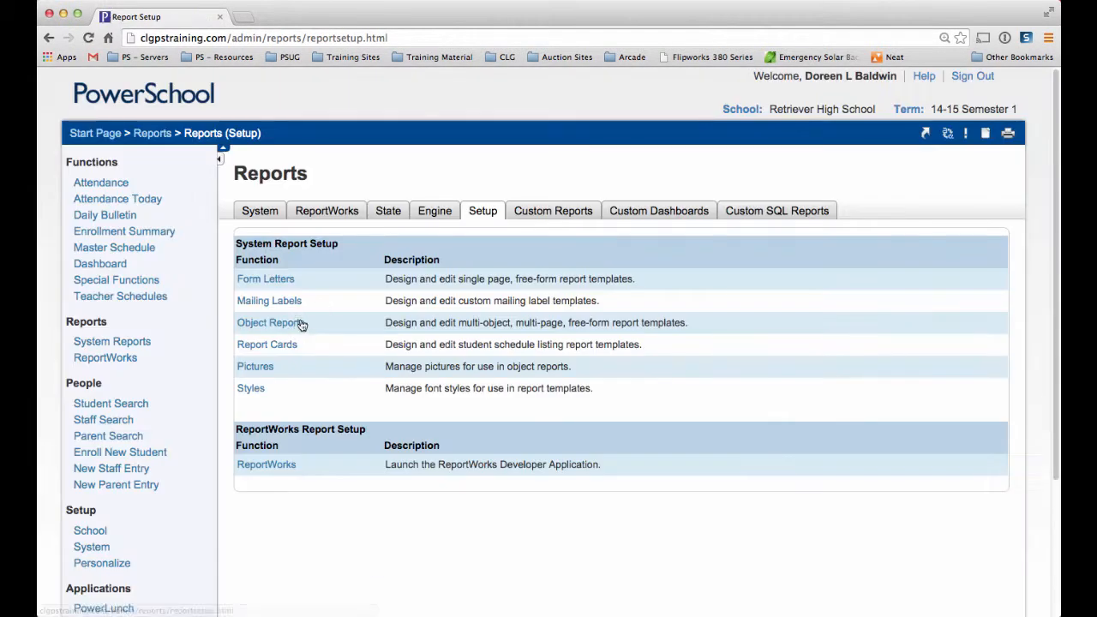
click(297, 325)
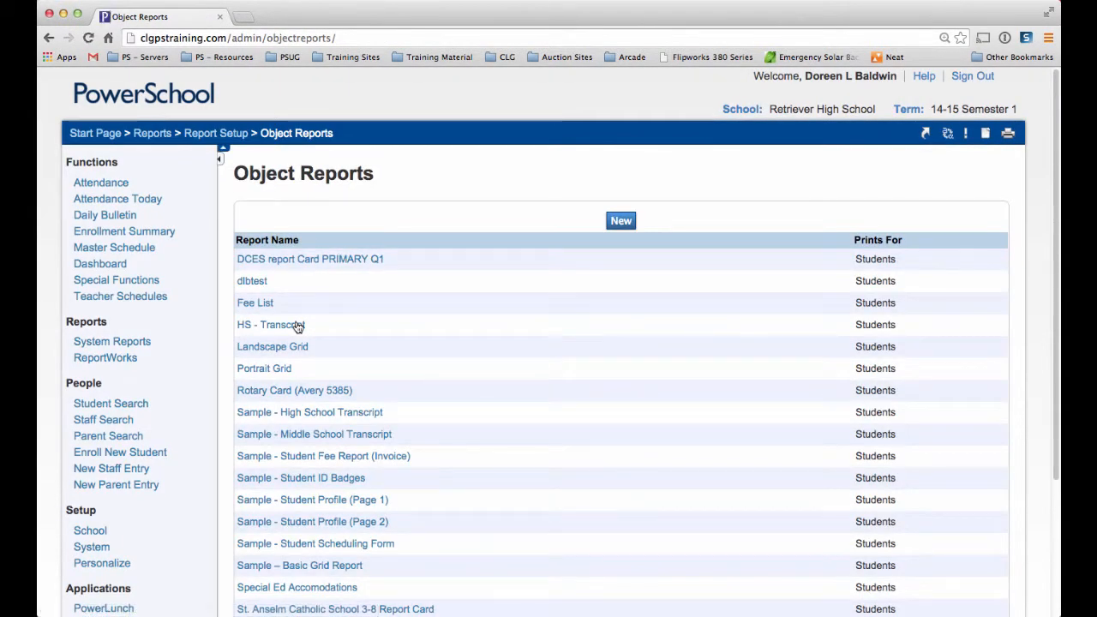
click(620, 221)
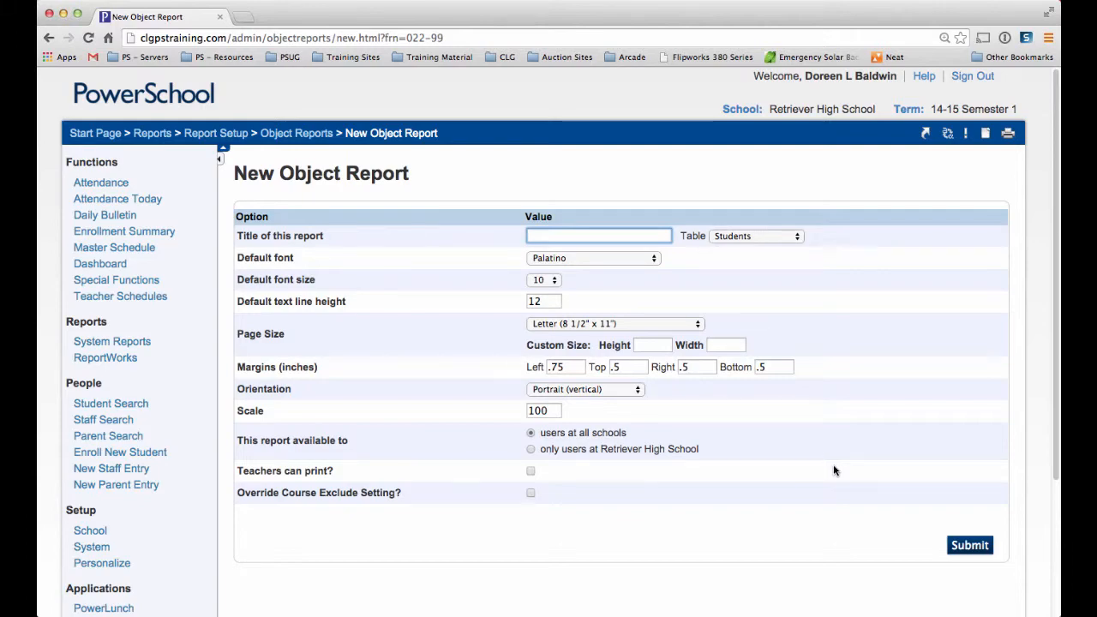
text(Dlb-)
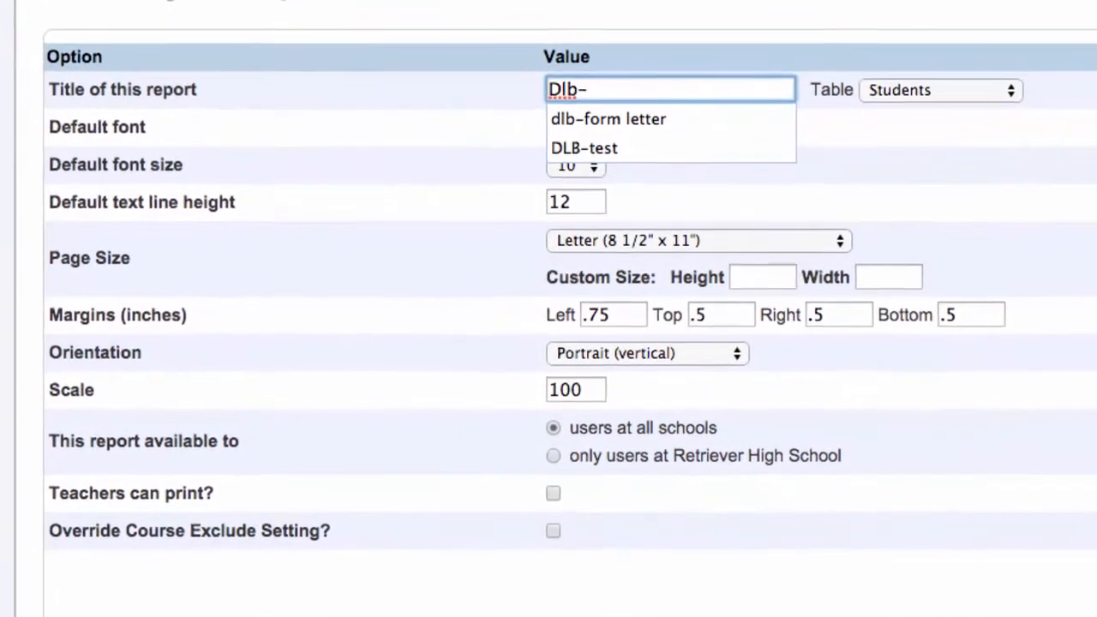
text(form letter)
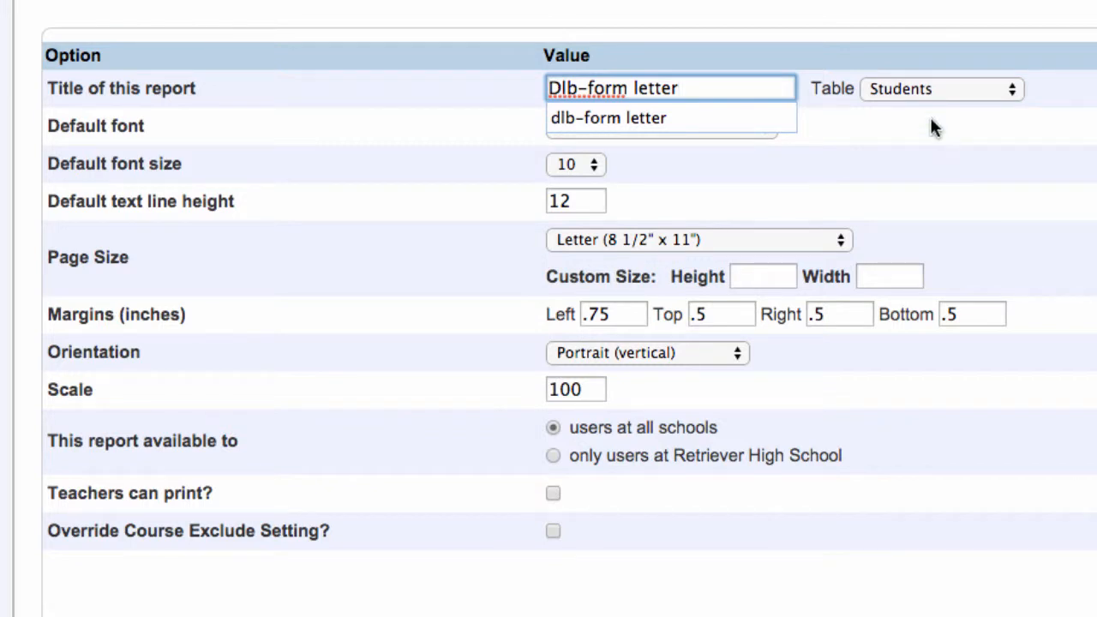
click(979, 90)
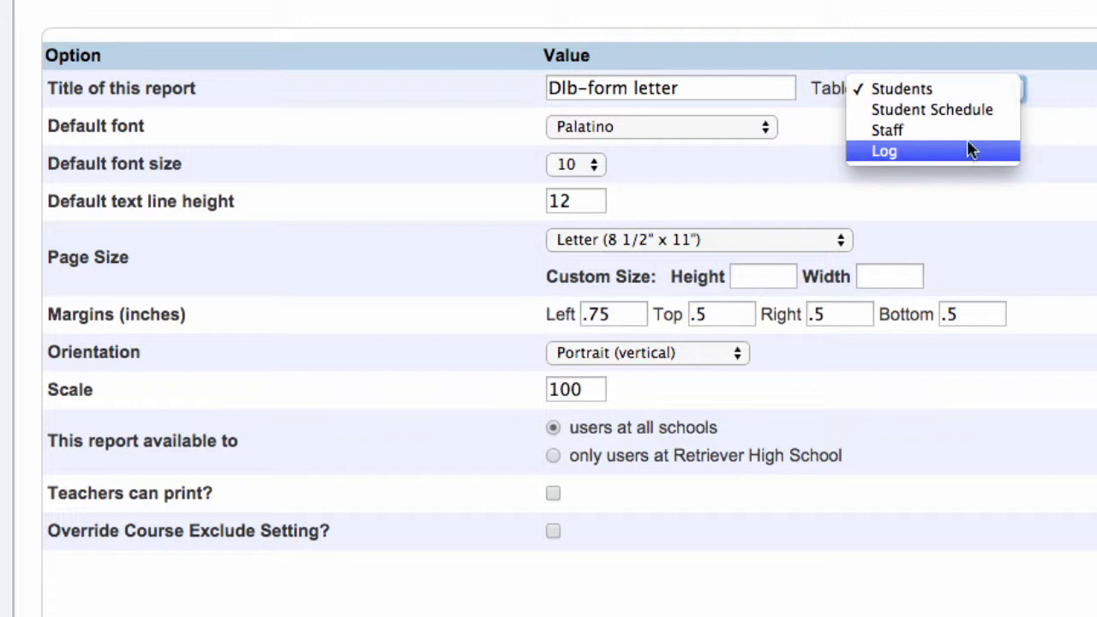
click(754, 124)
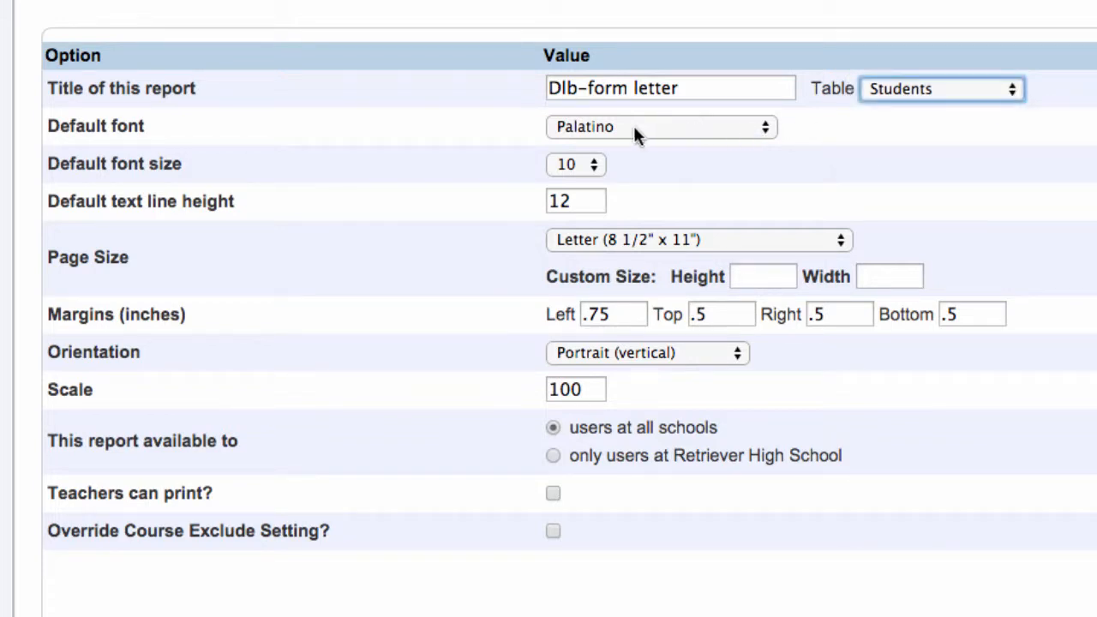
- Set the report's default font size to 11 and line height to 13
click(586, 163)
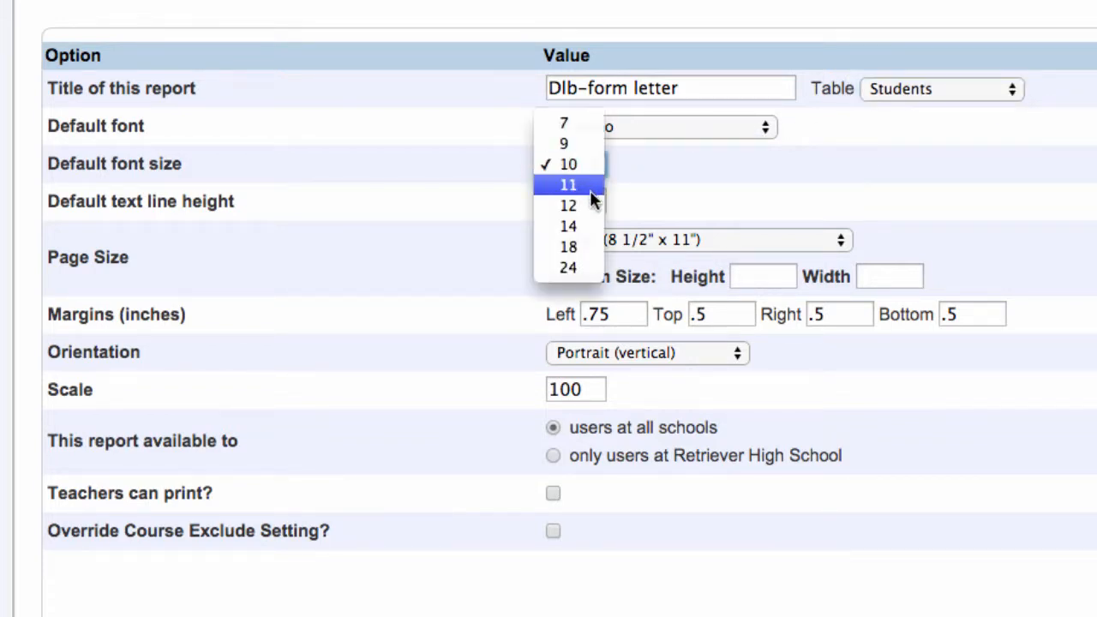
click(588, 184)
click(581, 201)
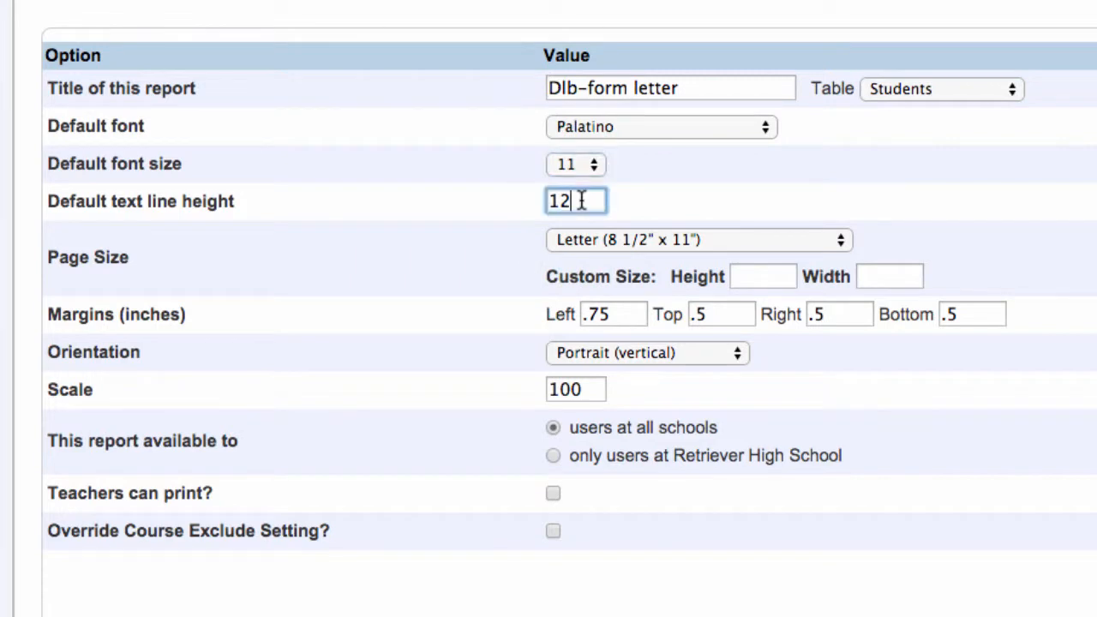
key(BackSpace)
text(3)
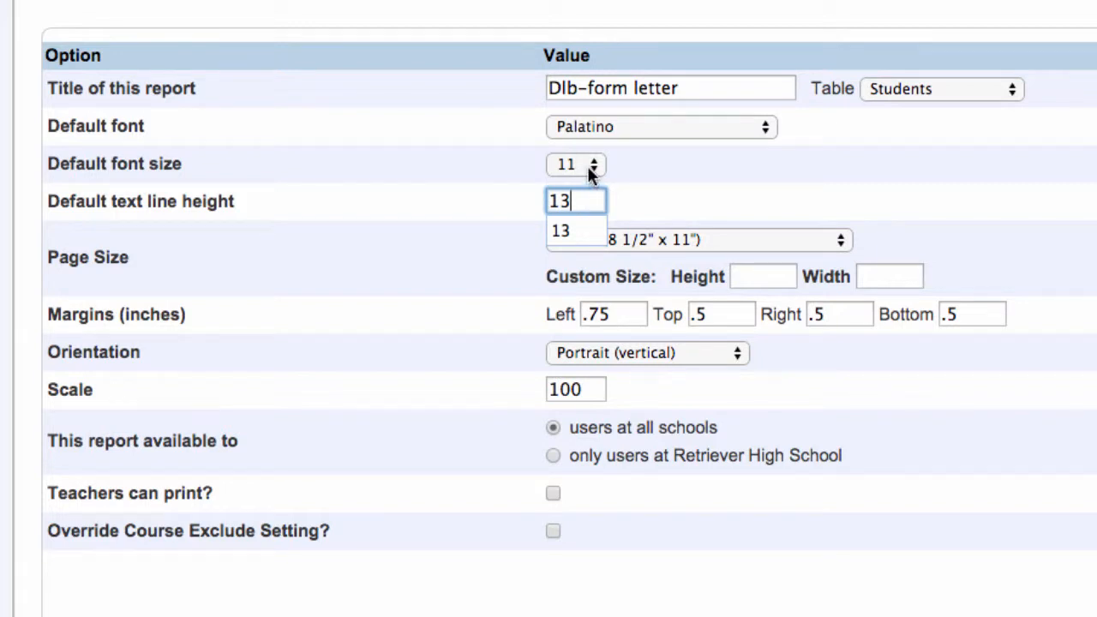
click(726, 190)
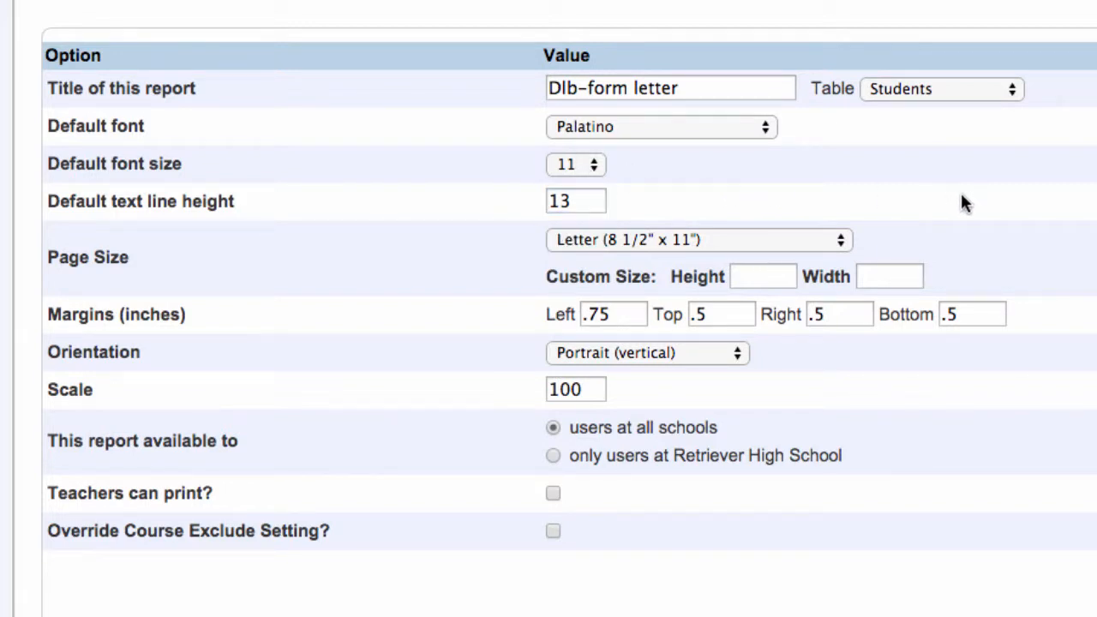
- Set the left, top, right and bottom margins all to 0
drag(625, 311, 558, 310)
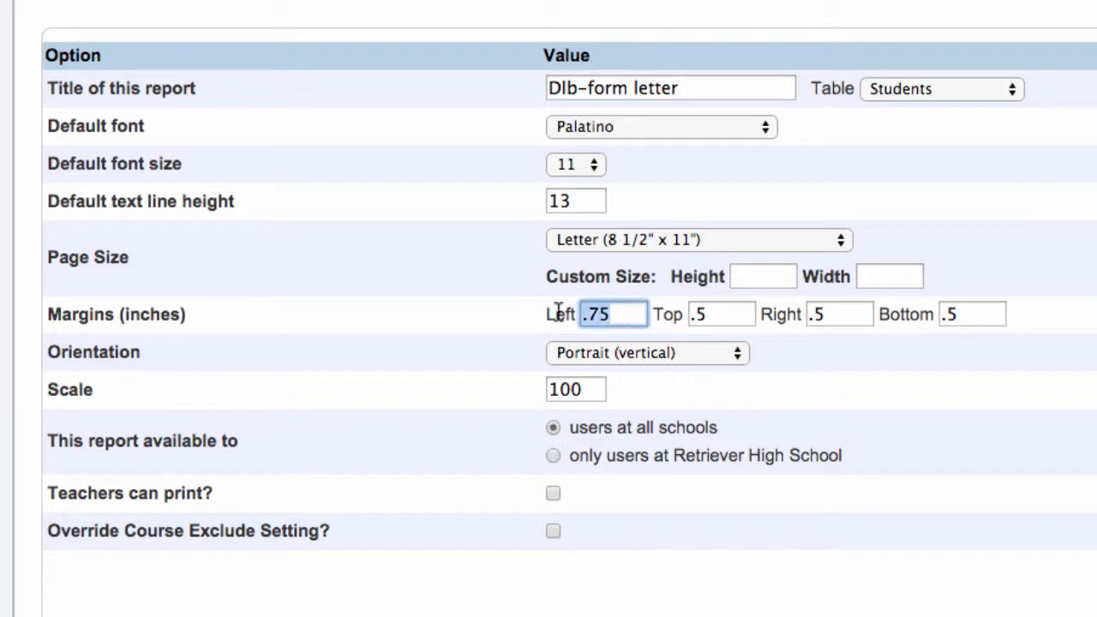
text(0)
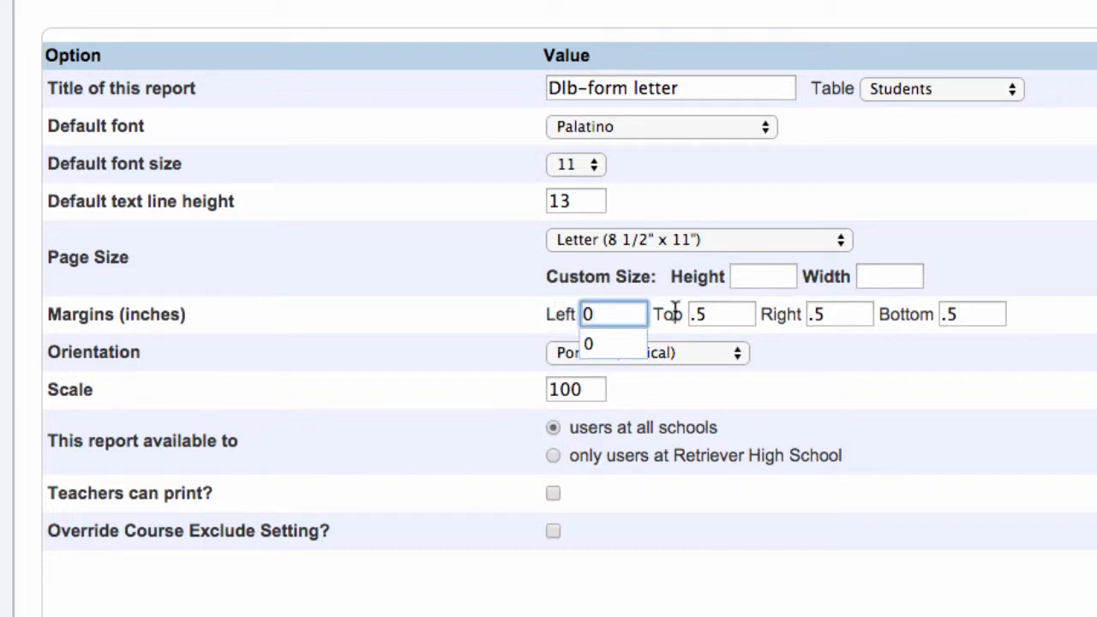
drag(727, 314, 676, 314)
text(0)
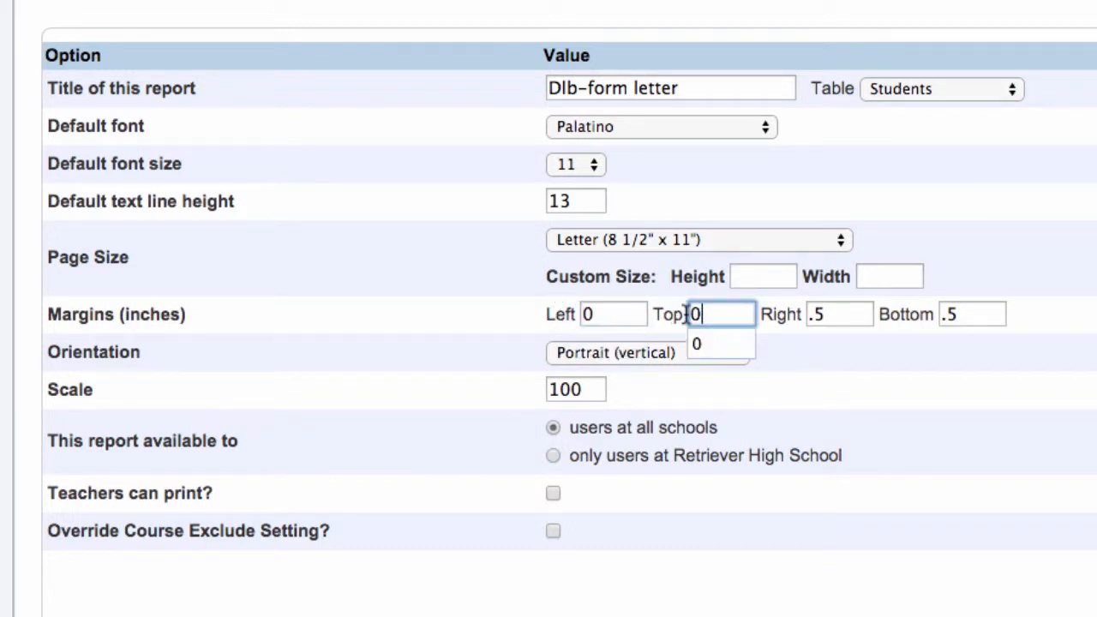
drag(833, 314, 806, 310)
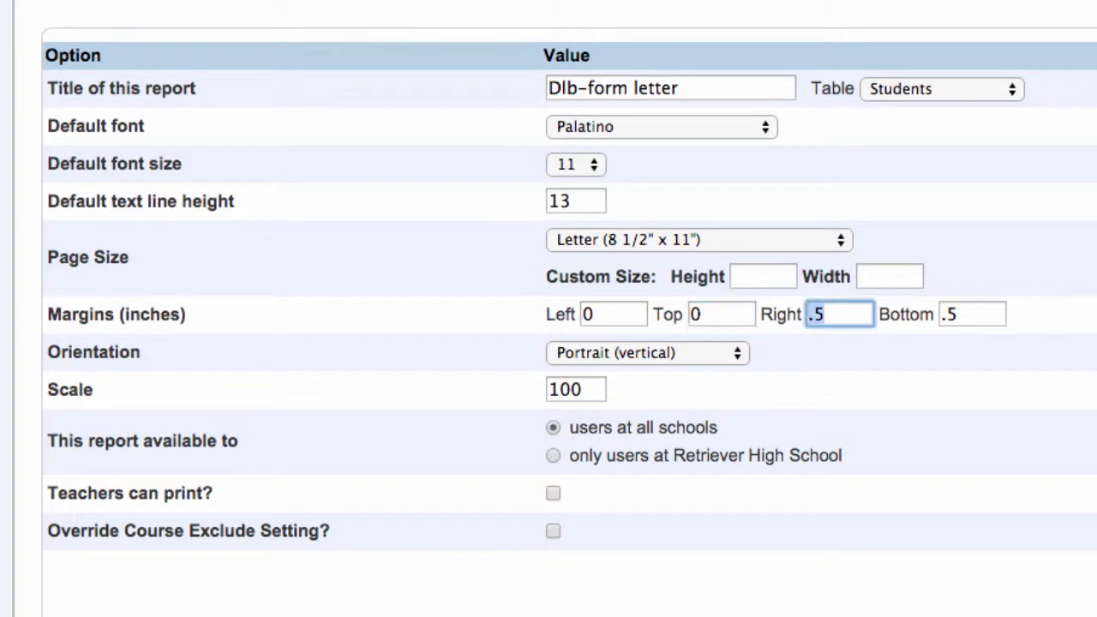
text(0)
drag(974, 315, 936, 316)
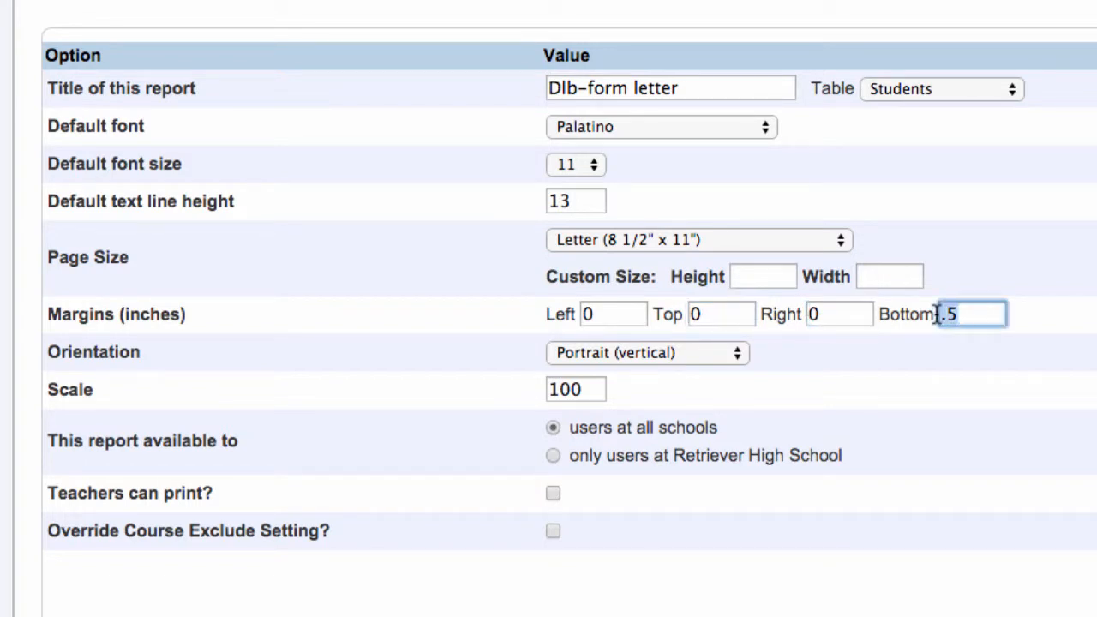
text(0)
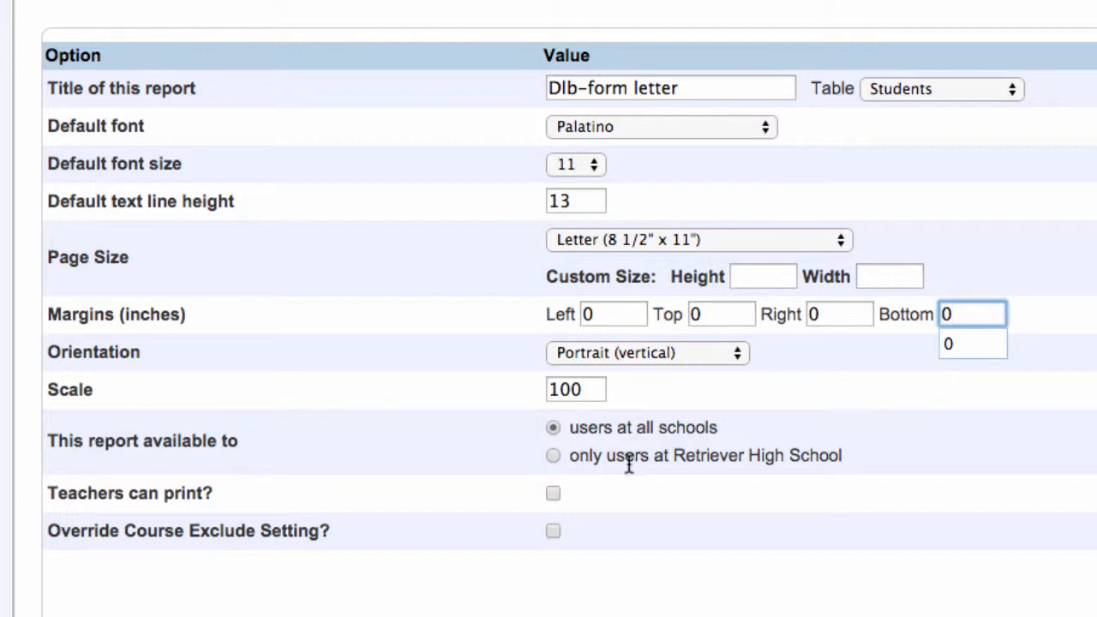
click(553, 493)
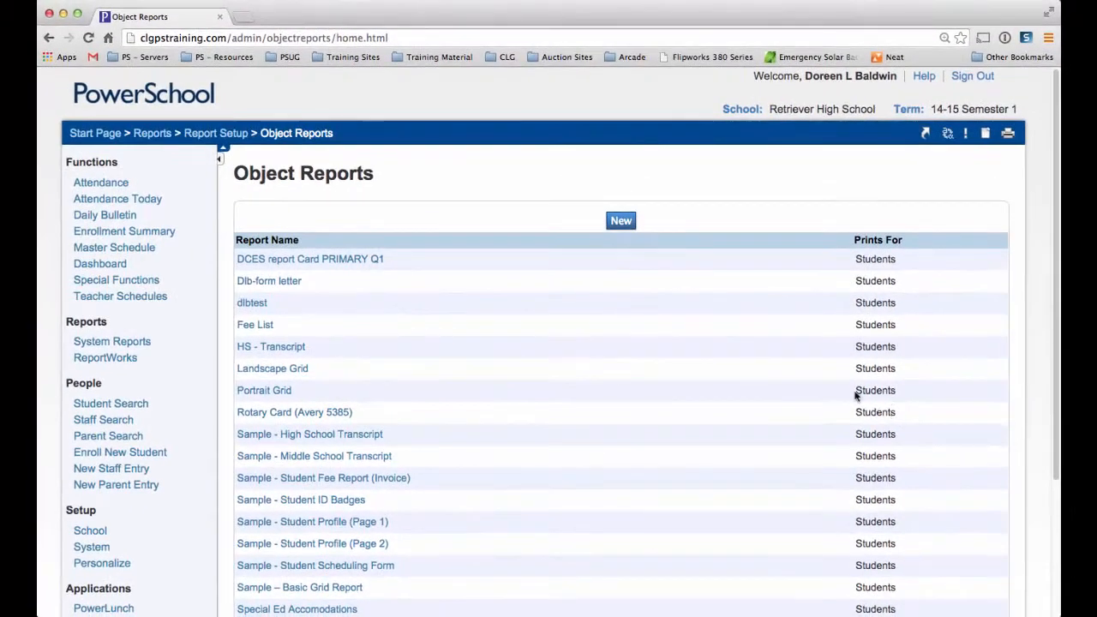
- Open the saved Dlb-form letter report and start a new text object
click(287, 286)
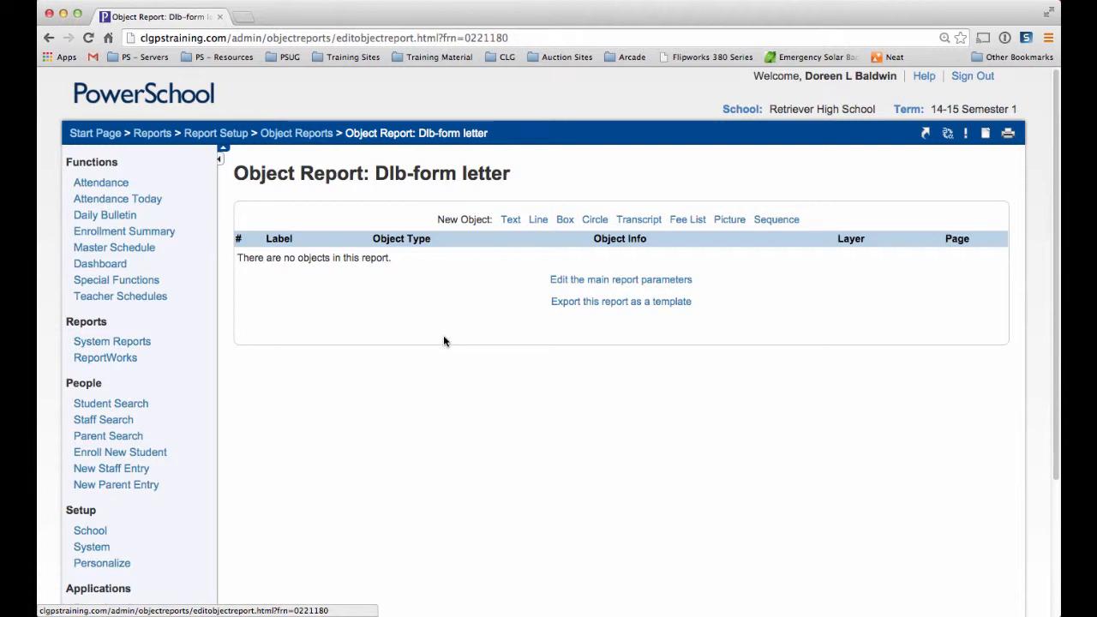
click(511, 220)
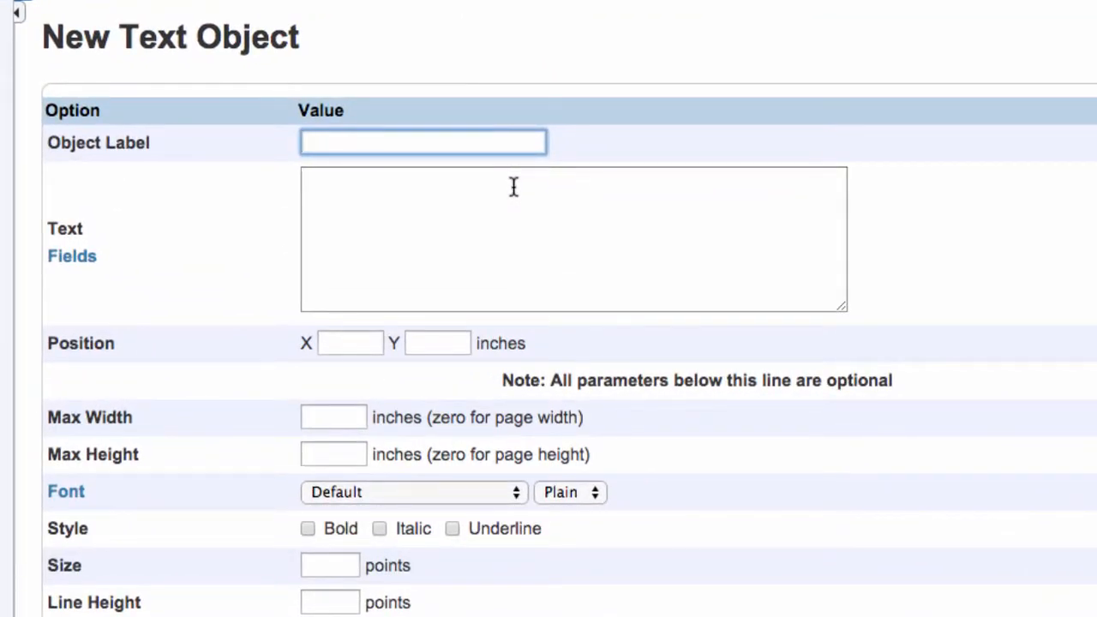
- Label the text object 'Form Letter' and paste in the merge-field letter template
text(Form Letter)
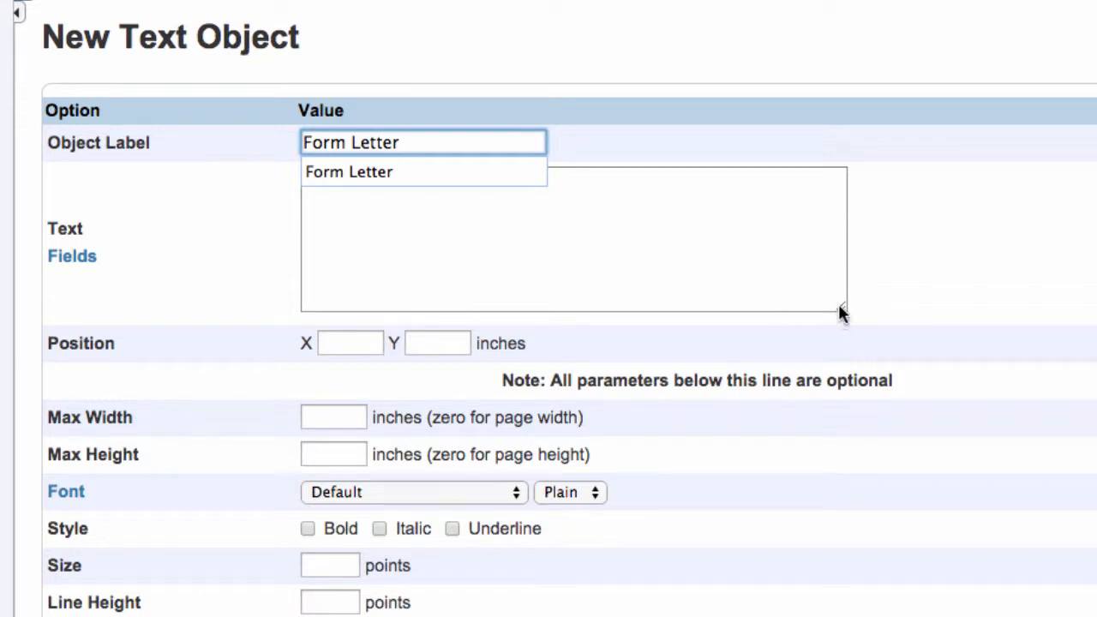
drag(842, 310, 1060, 576)
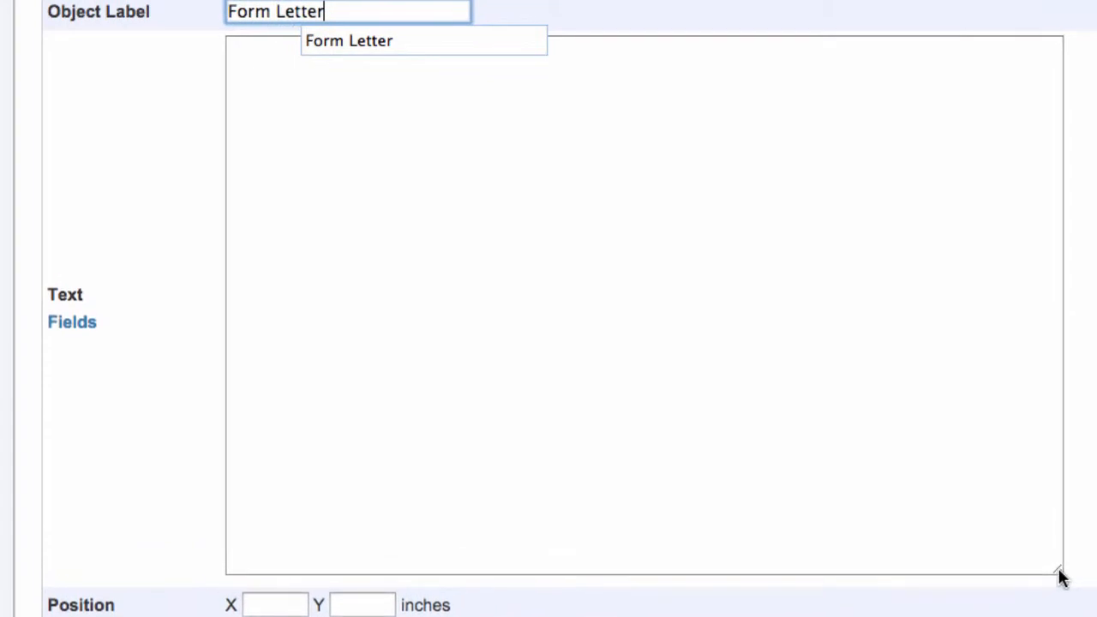
click(399, 125)
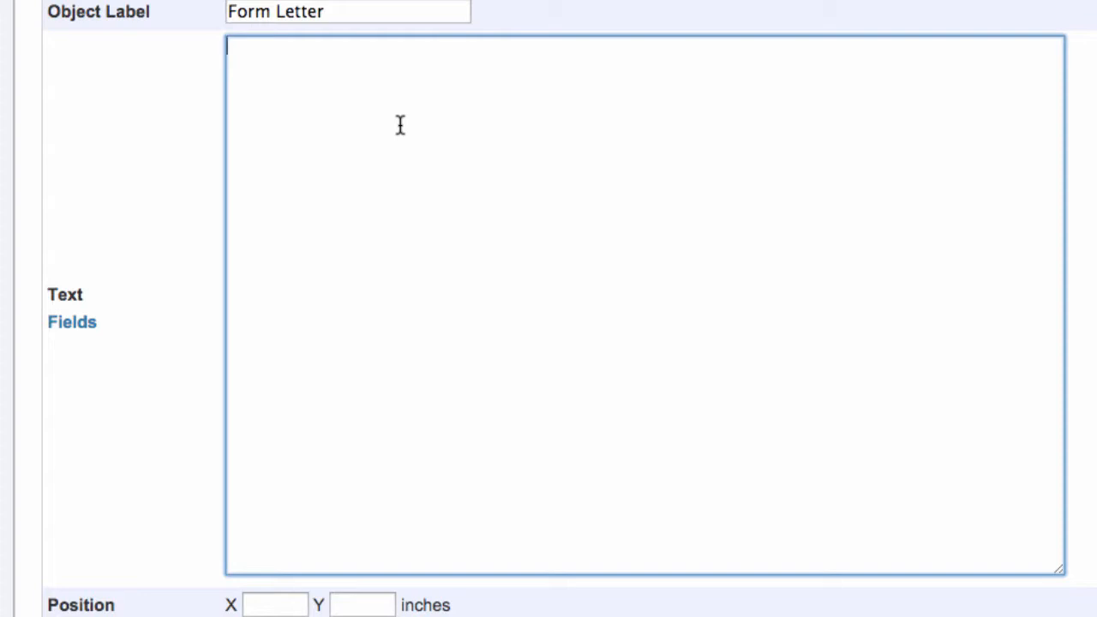
text(^[letter.date]  ~([39]name) ~([39]schooladdress) ~([39]Schoolcity), ~([39]schoolState)  ~([39]schoolzip)    To the parents or guardians of: ~(first_name) ~(last_name) ~(street) ~(city), ~(state) ~(zip)   Welcome to the ~(decode;~(grade_level);9;Freshmen;10;Sophomore;11;Junior;12;senior; ) class.  Your homeroom teacher is ~(*period_info;1(A);teacher_name).   Sincerely, Doreen Baldwin Principal)
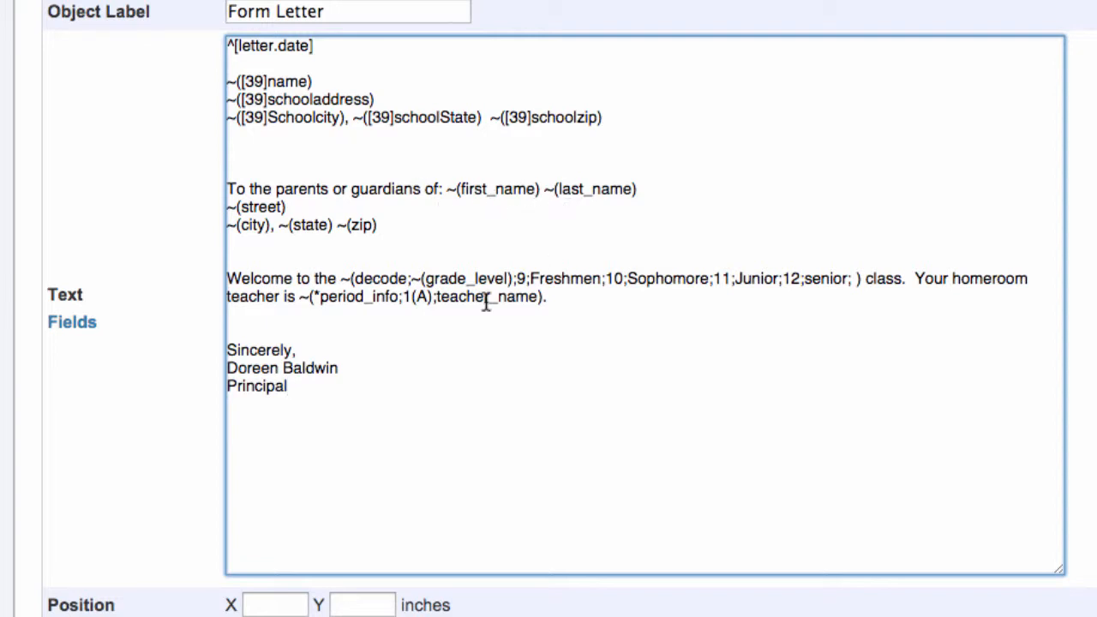
- Capitalize 'senior' to 'Senior' in the grade-level wording
click(812, 283)
key(BackSpace)
text(S)
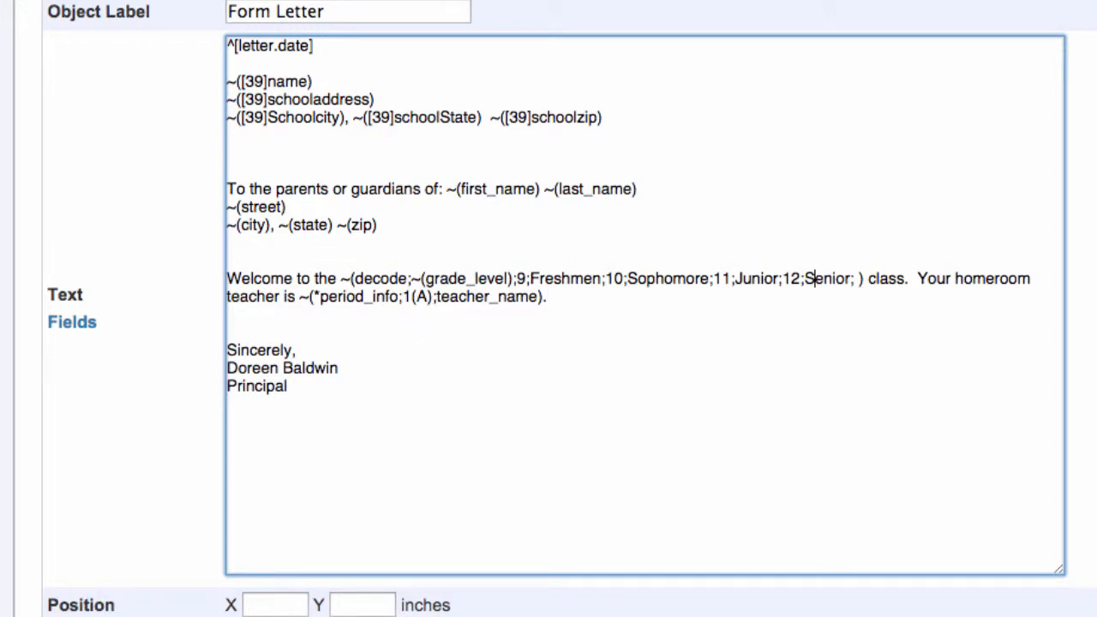
scroll(201, 350, down, 5)
- Position the text at X 1, Y 1 inches with a 6.5-inch maximum width
click(274, 299)
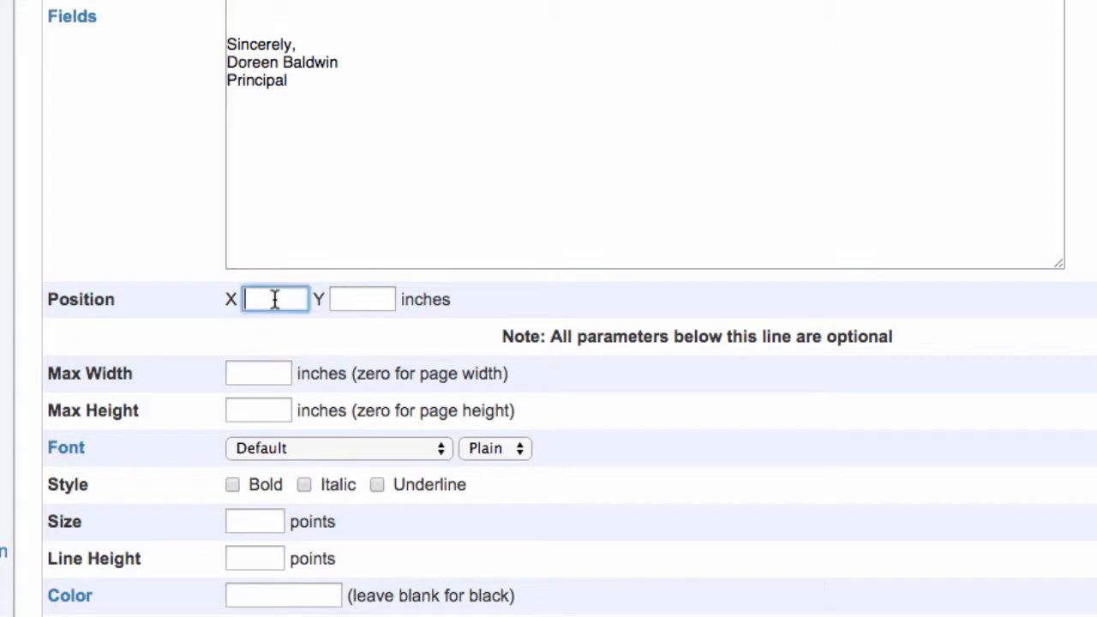
text(1)
click(340, 293)
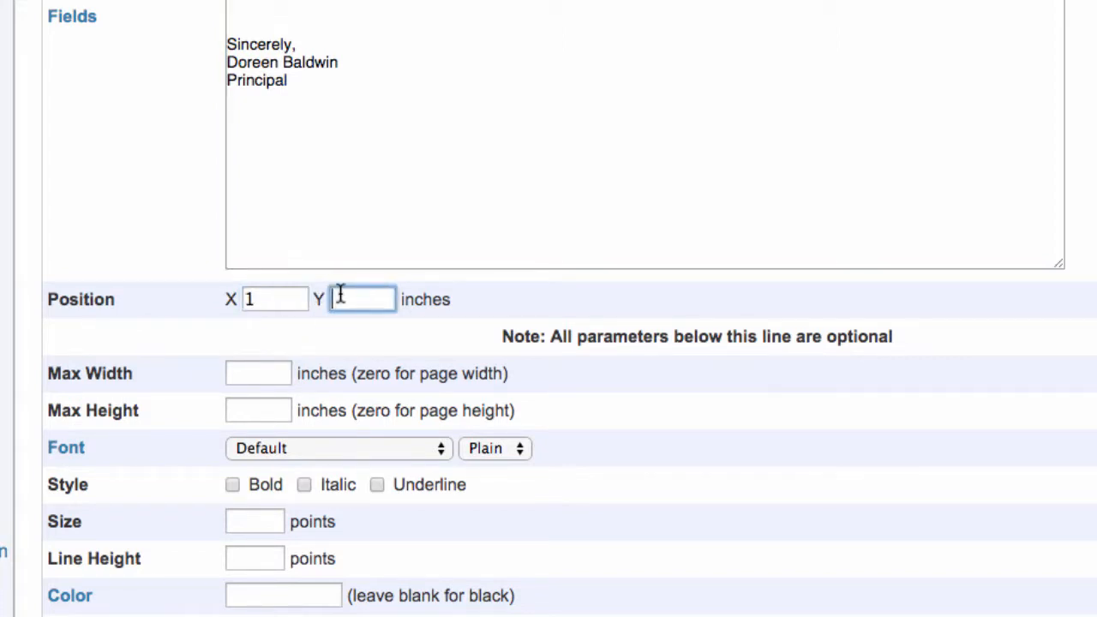
text(1)
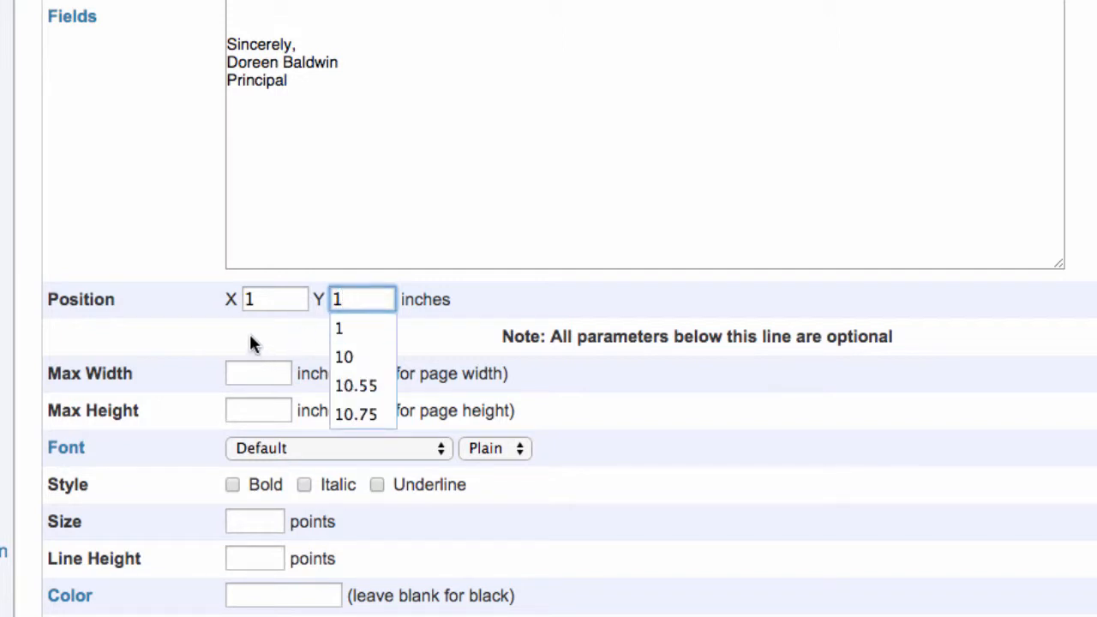
click(251, 374)
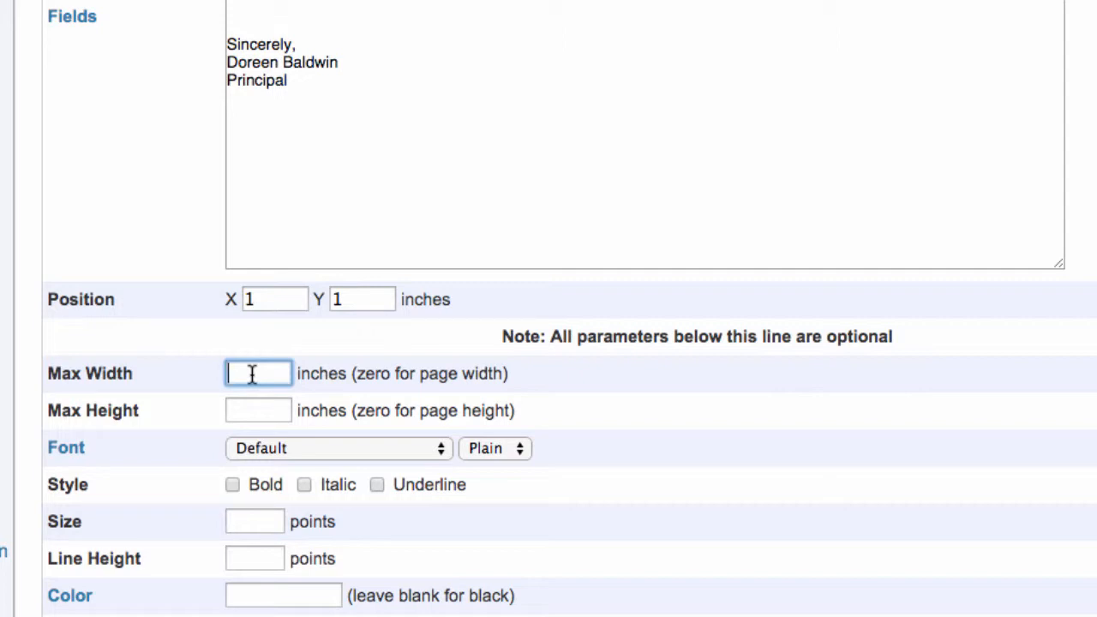
text(6.5)
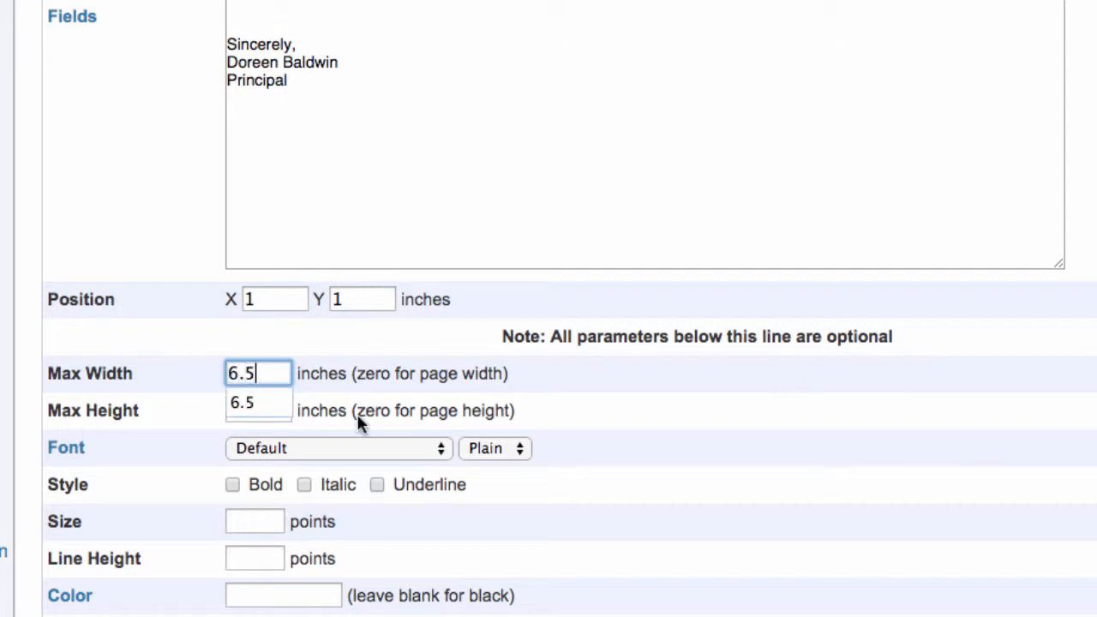
- Save the Form Letter text object and begin a new picture object
click(692, 470)
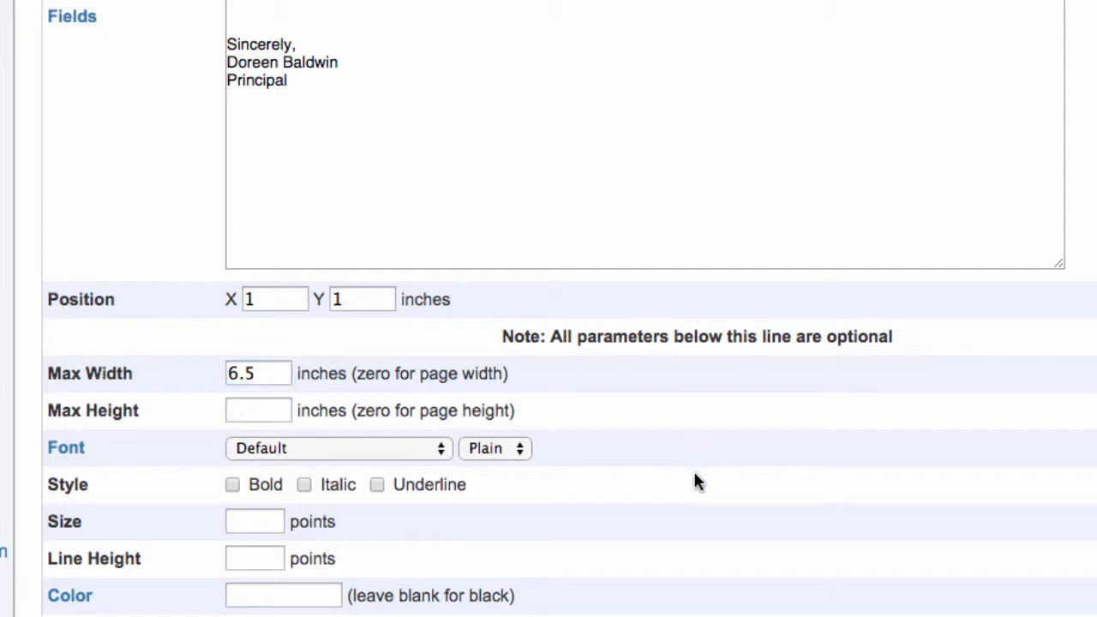
scroll(694, 475, down, 5)
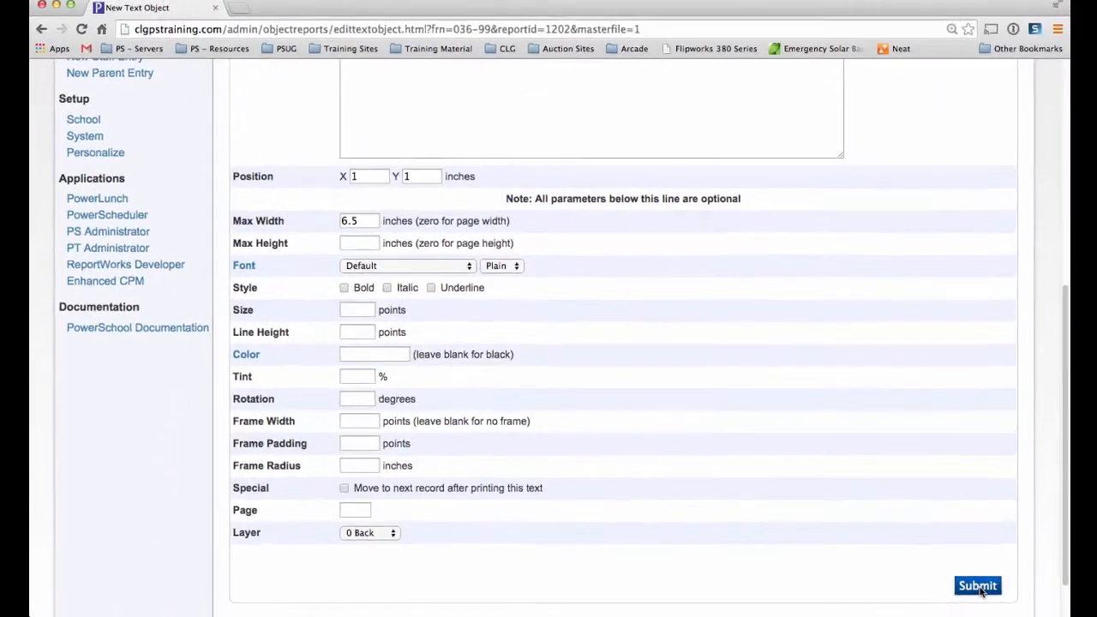
click(978, 588)
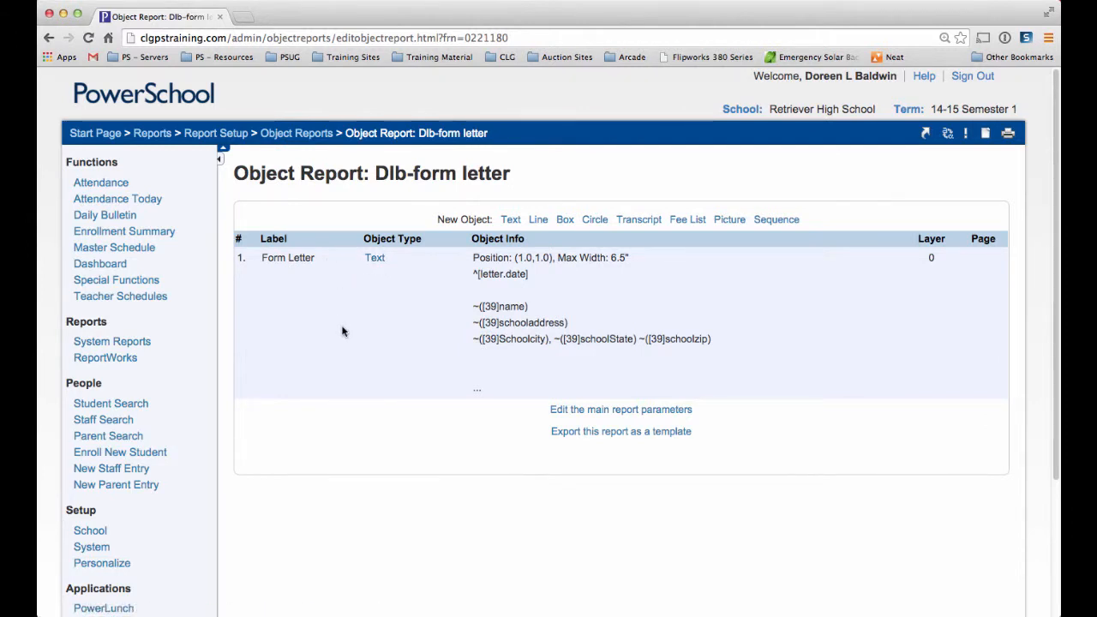
click(729, 222)
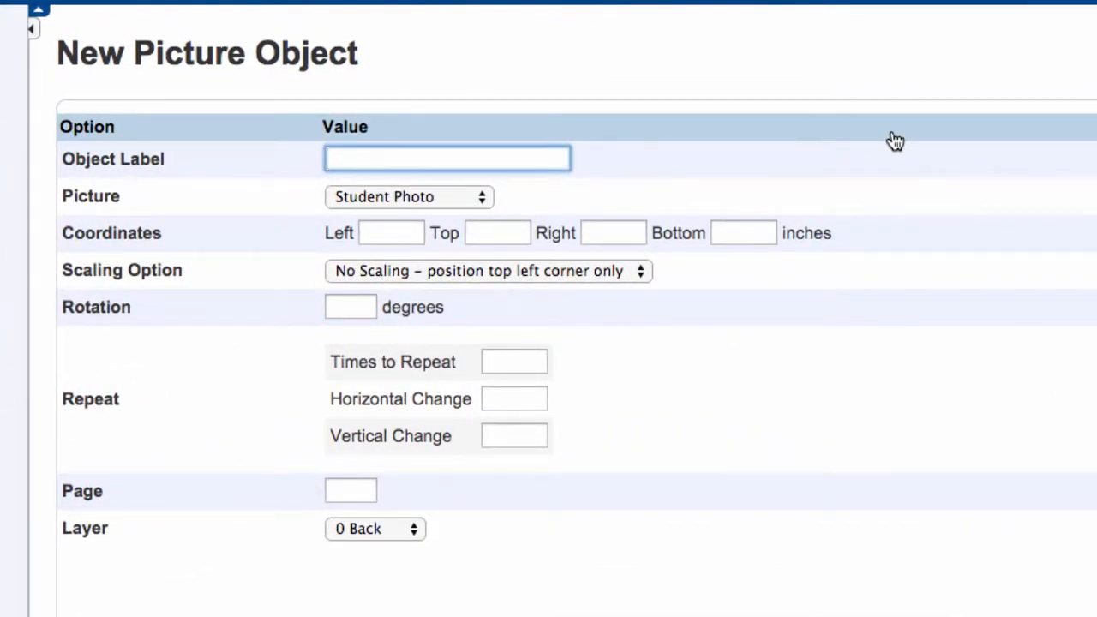
- Label the picture object 'Logo' and choose RHS-logo-sm.jpg as its image
text(Logo)
click(479, 196)
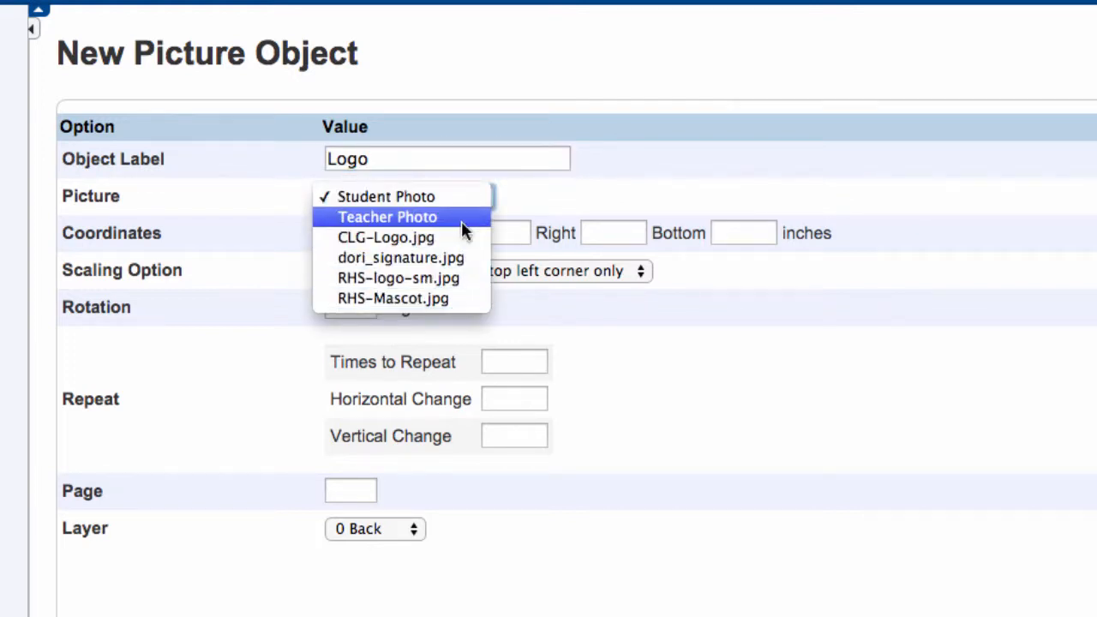
click(466, 277)
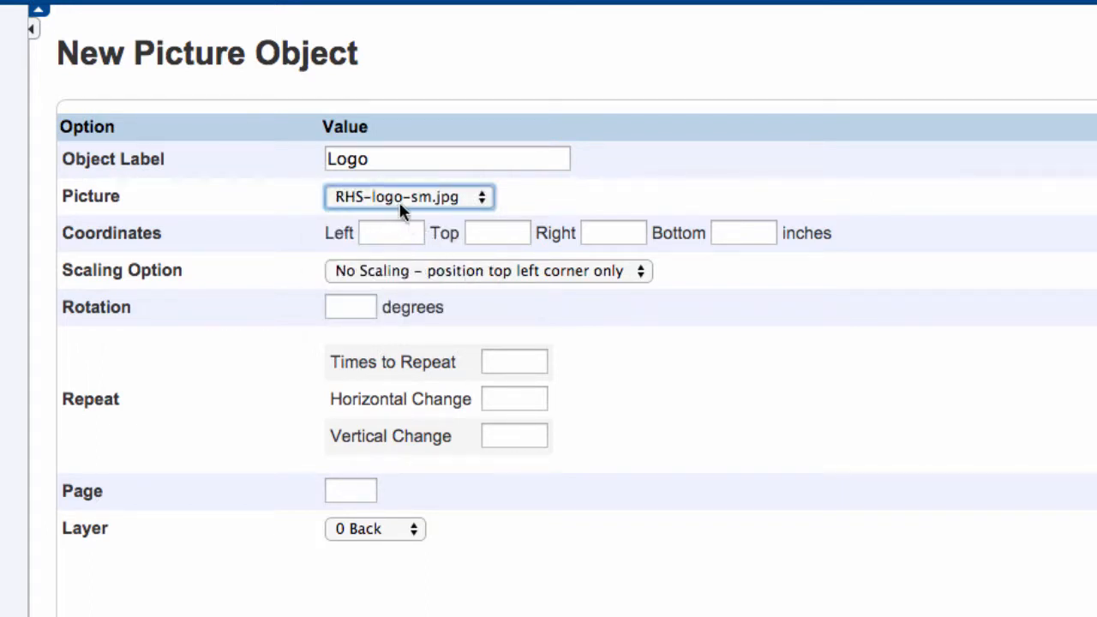
click(404, 232)
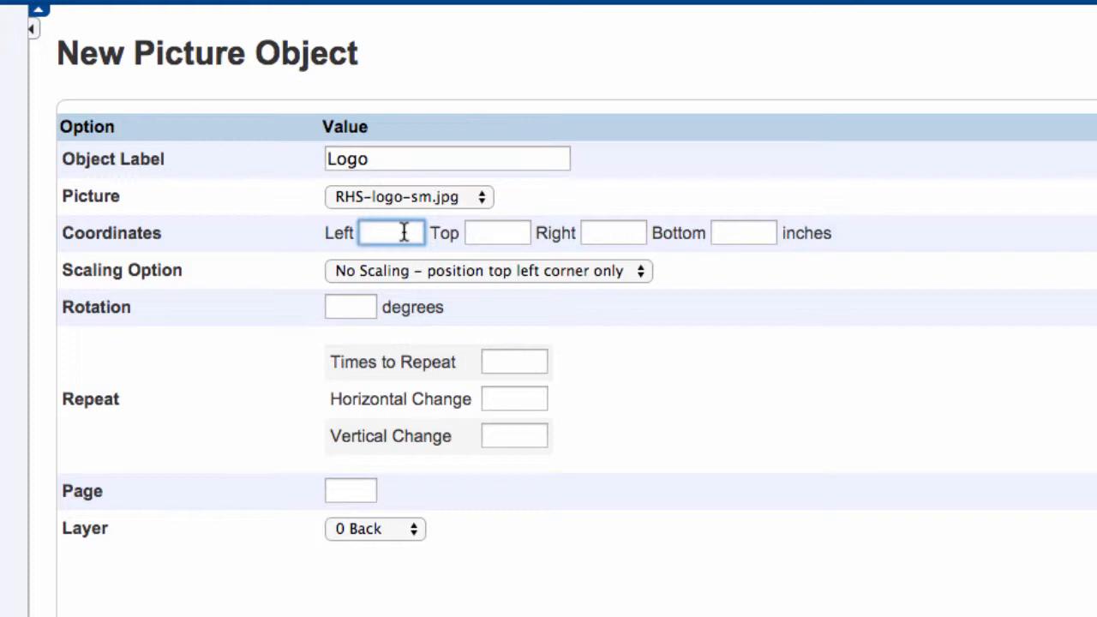
- Enter logo coordinates Left 6.5, Top 1, Right 7.5, Bottom 2 inches
text(6.5)
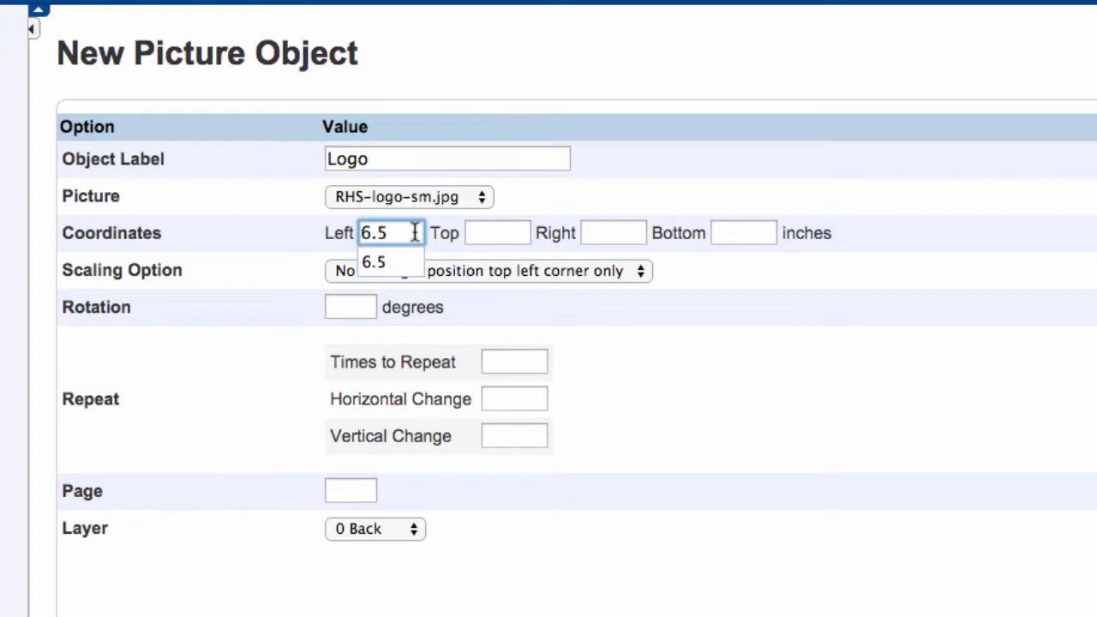
click(478, 235)
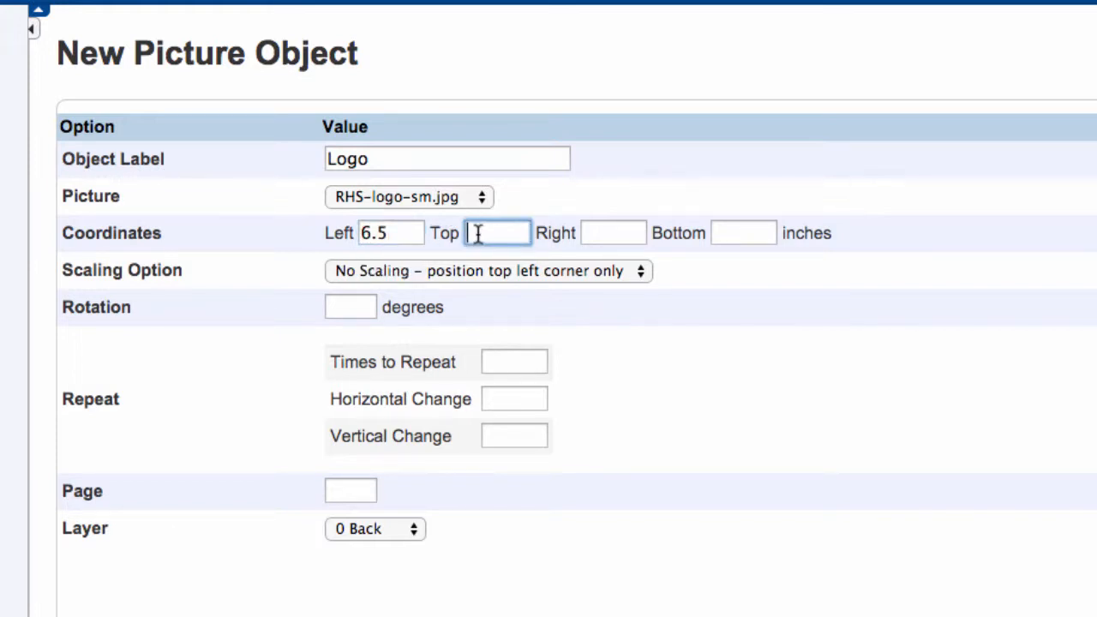
text(1)
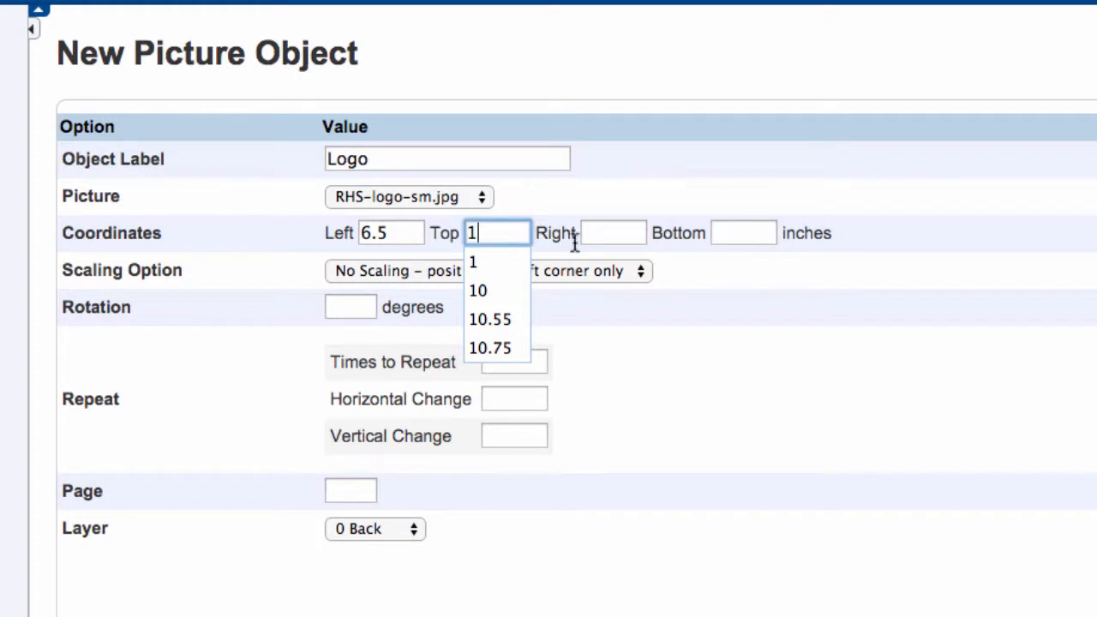
click(613, 231)
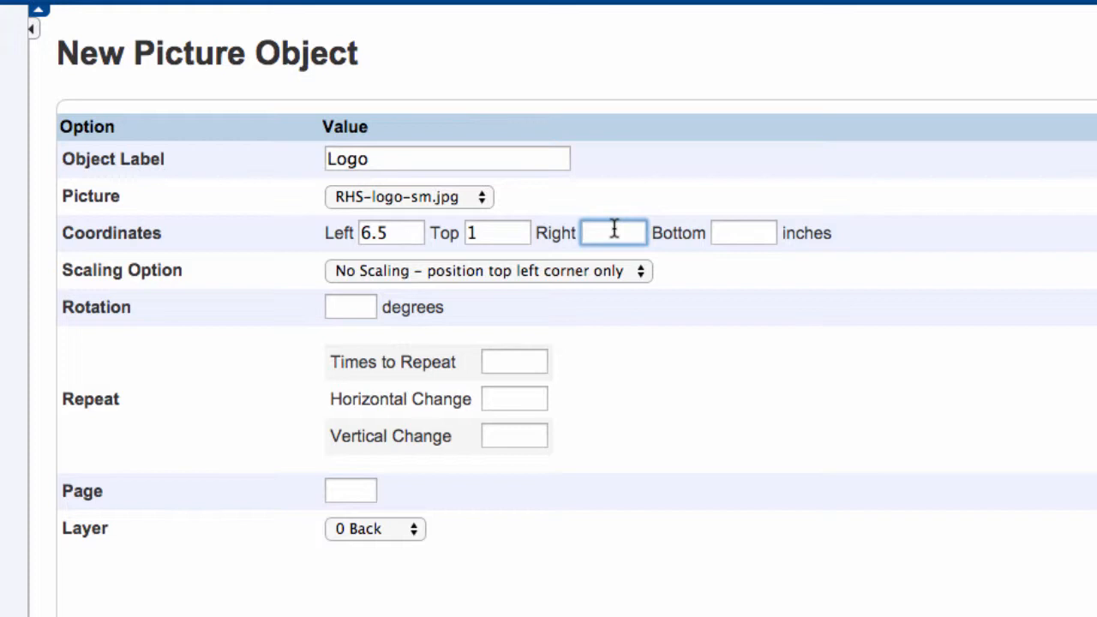
text(7.5)
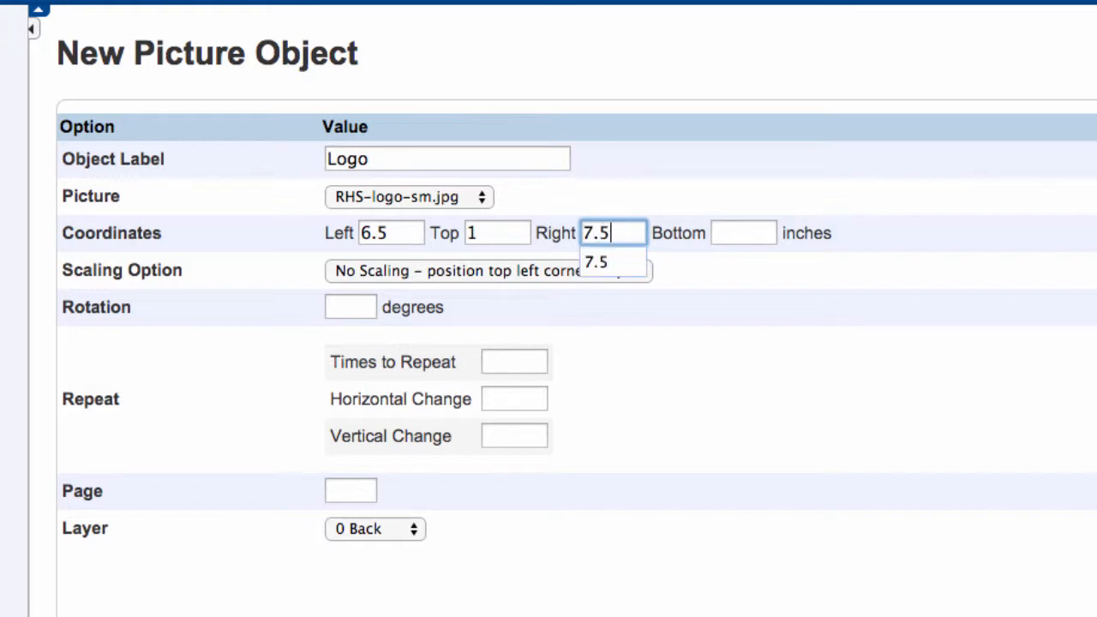
click(747, 238)
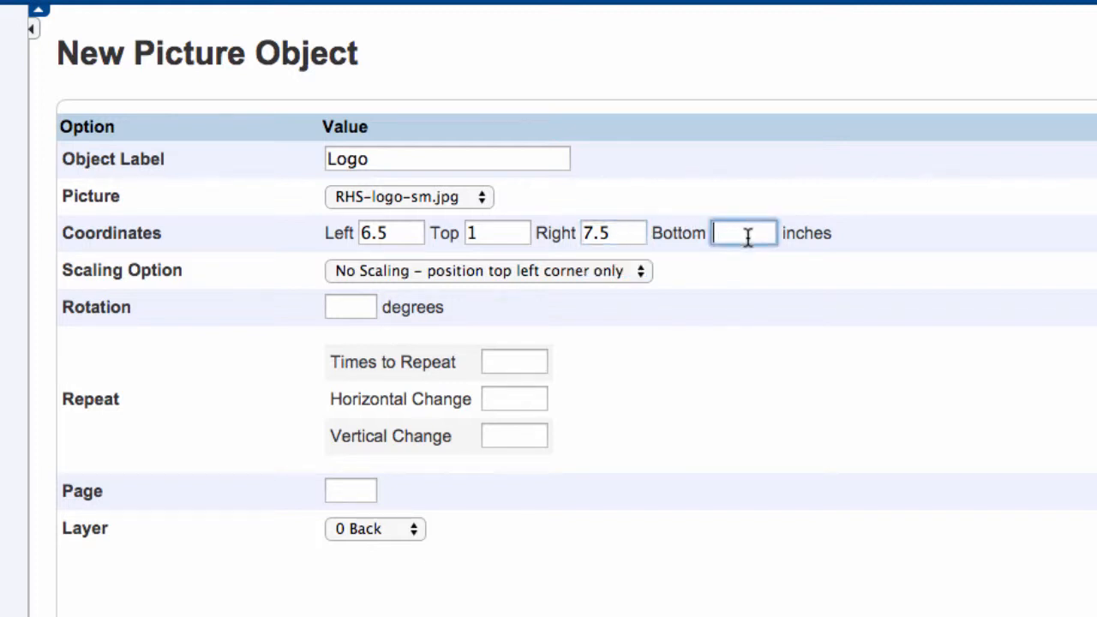
text(2)
click(643, 273)
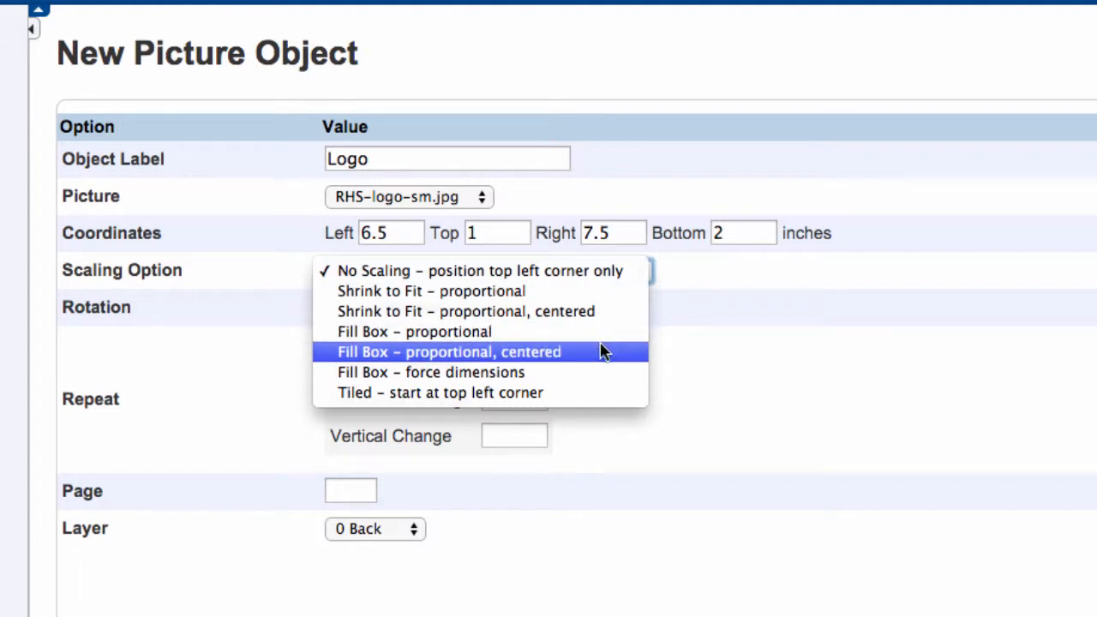
- Set the logo scaling to Fill Box - proportional, centered, and save the Logo object
click(558, 351)
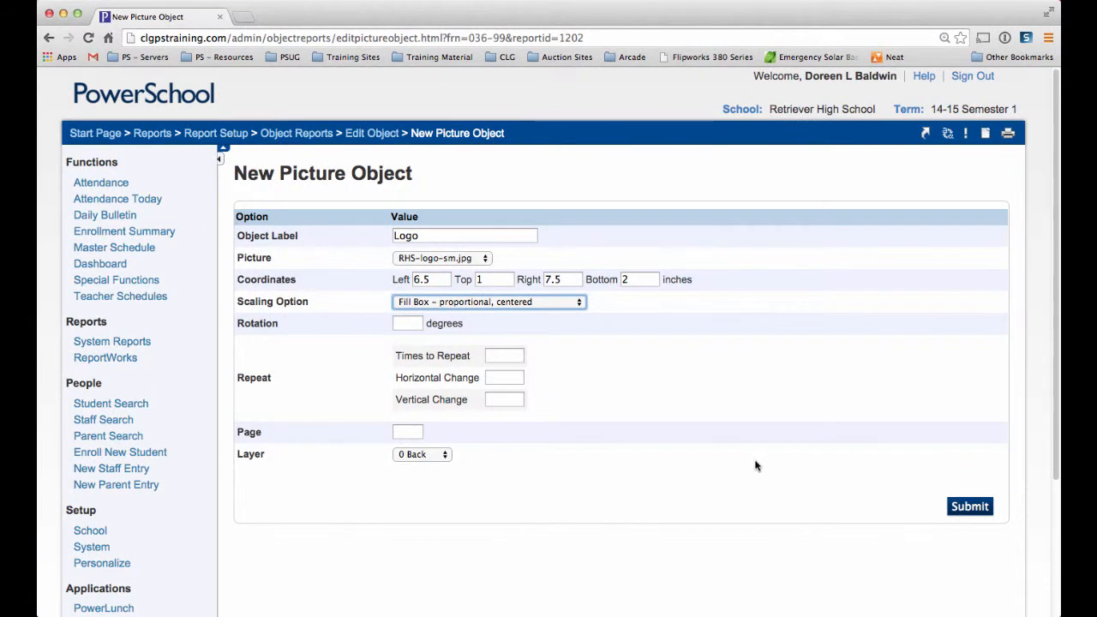
click(969, 507)
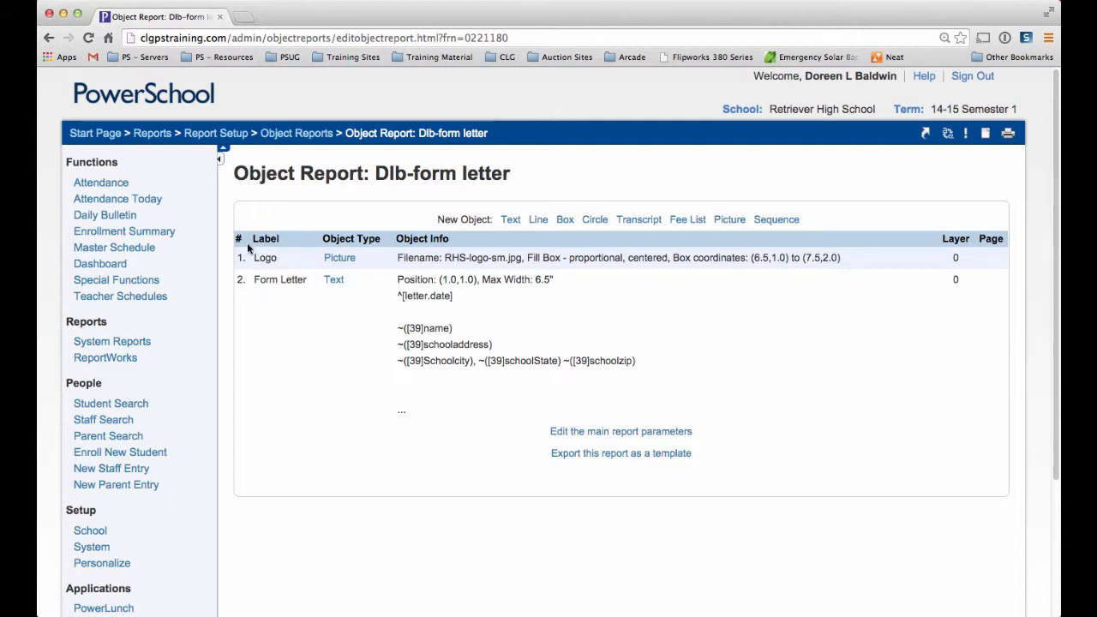
- Open the start page in a new tab and list students whose last names begin with E
right_click(162, 96)
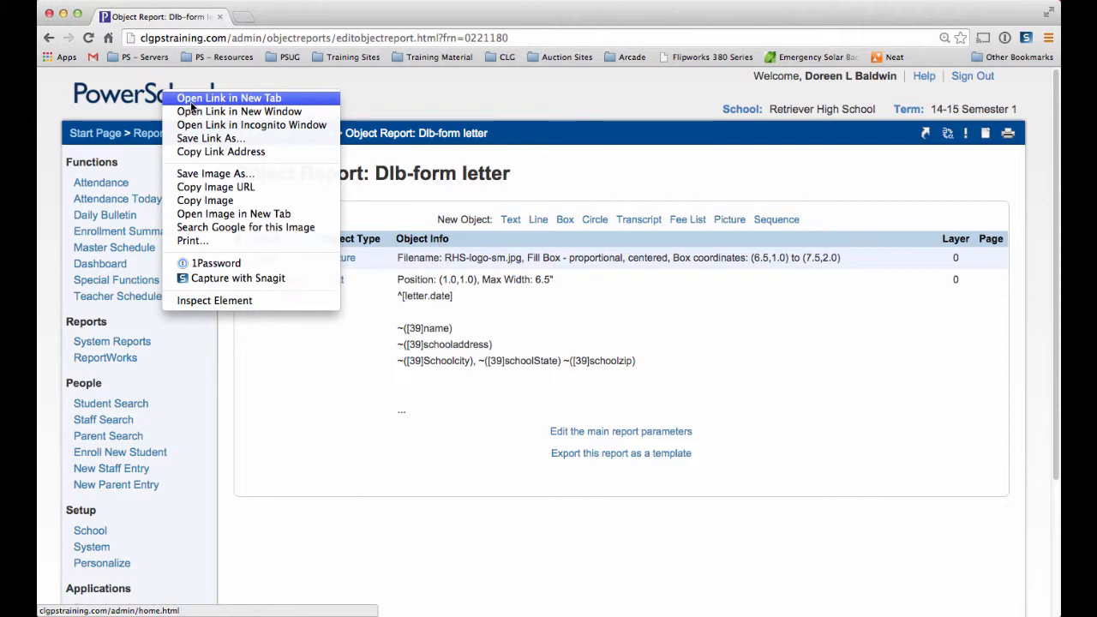
click(191, 102)
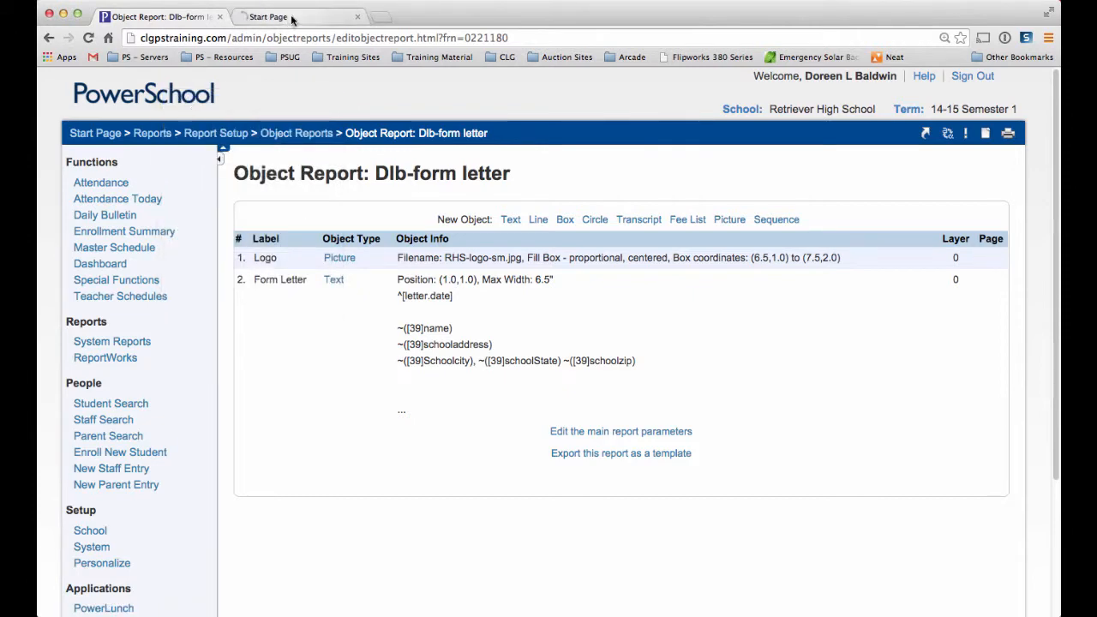
click(264, 18)
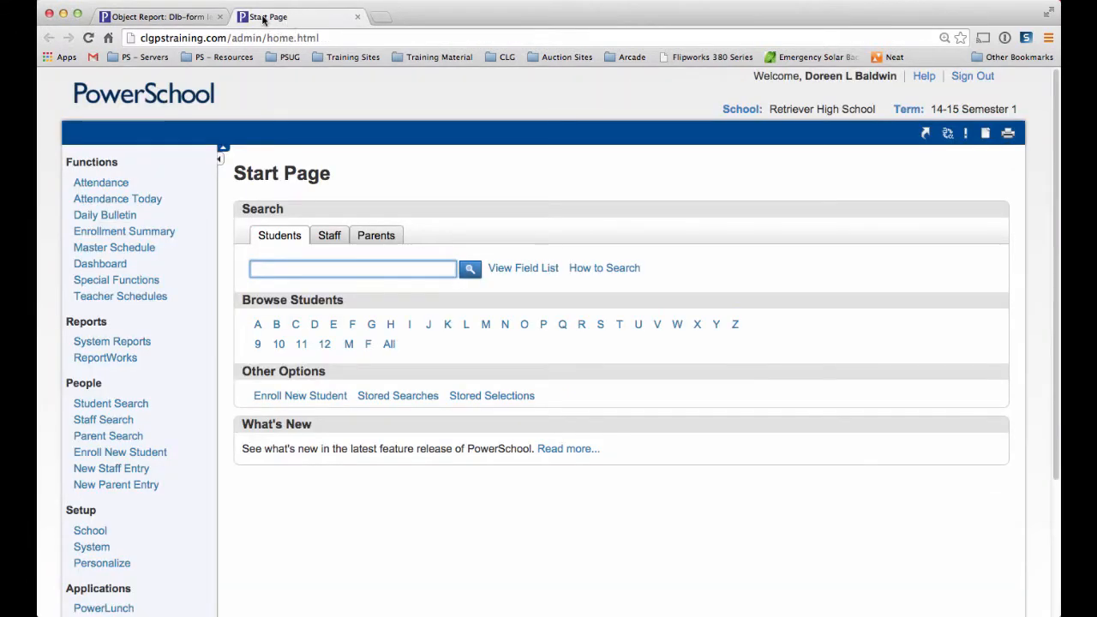
click(155, 18)
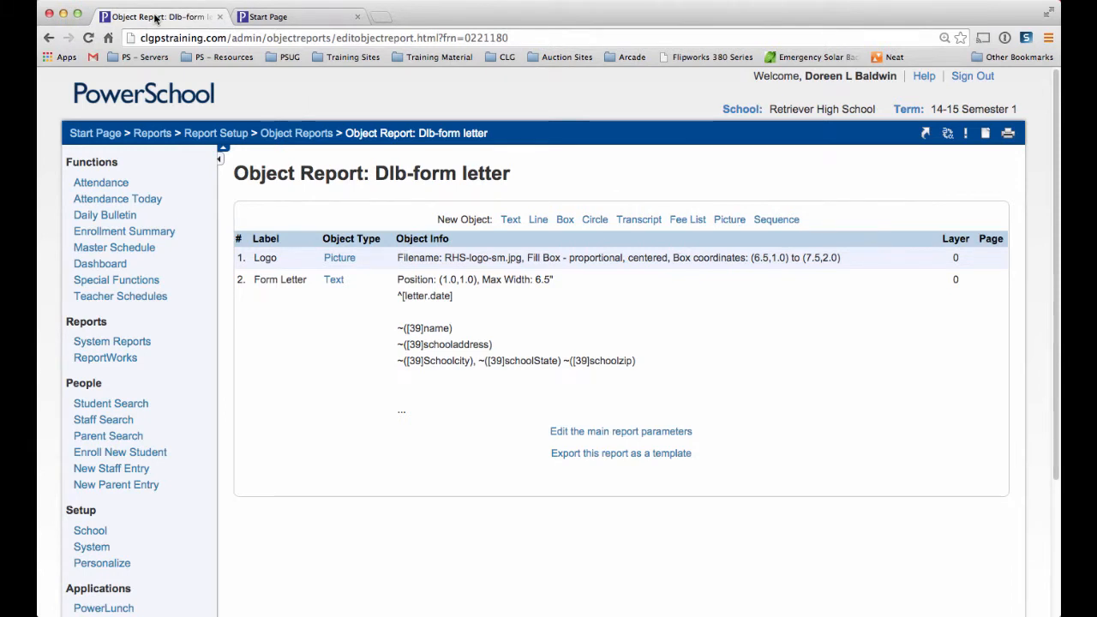
click(277, 16)
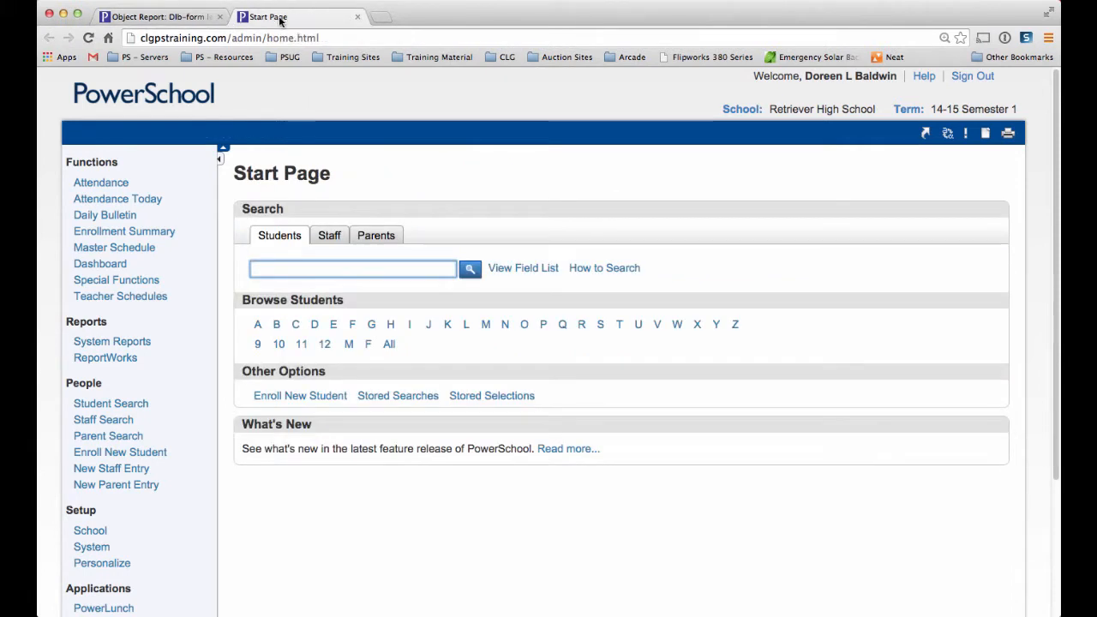
click(335, 326)
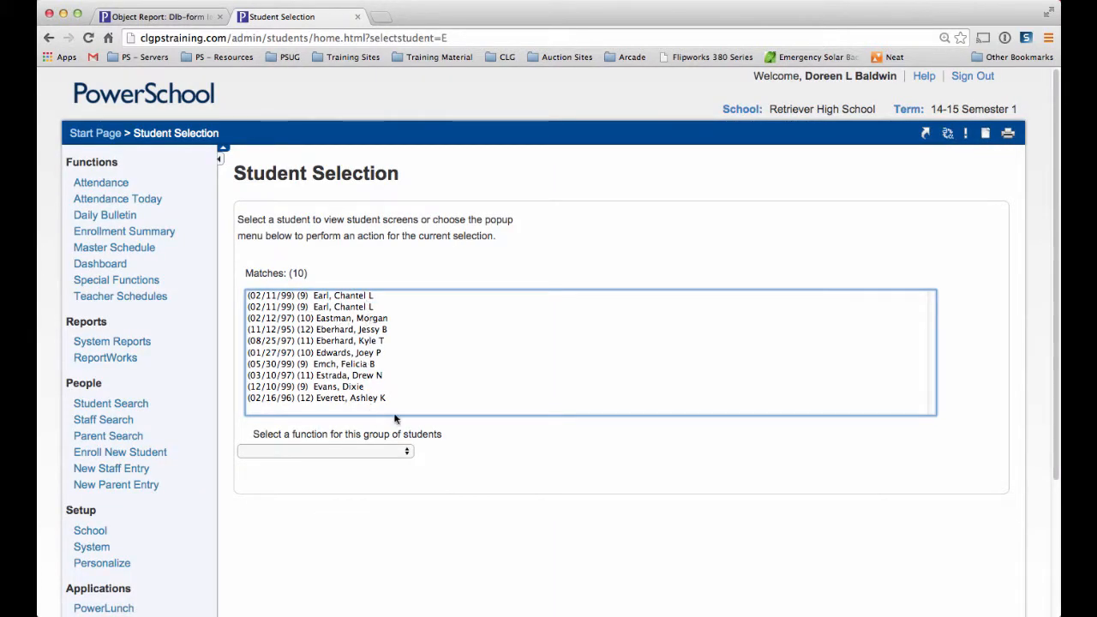
- Choose Print Report for the ten students and select the Dlb-form letter report
click(406, 453)
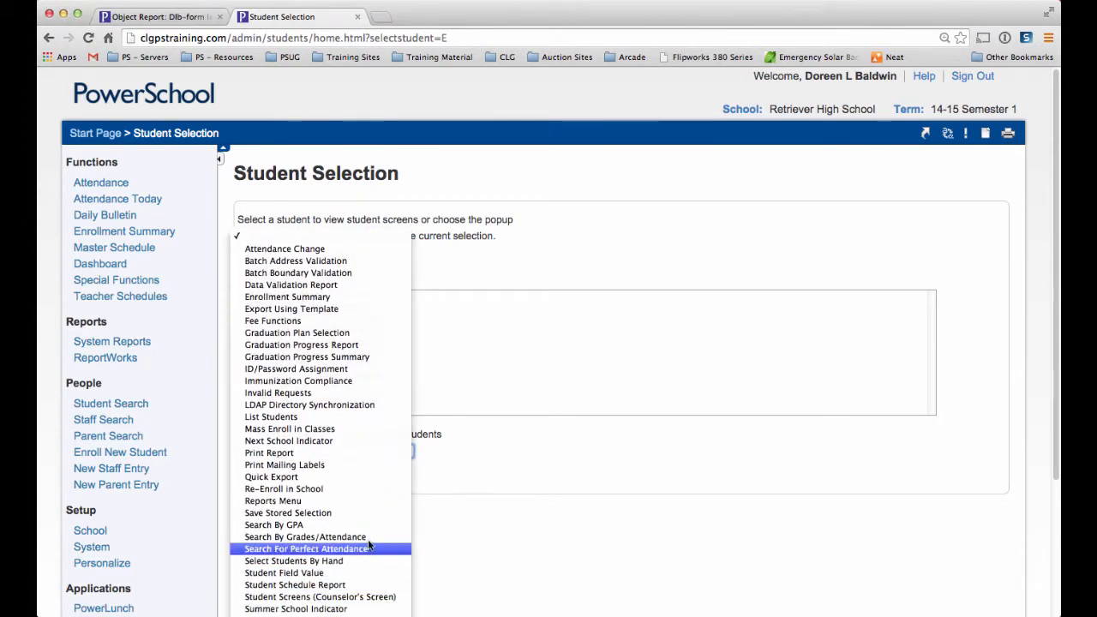
click(356, 451)
click(682, 235)
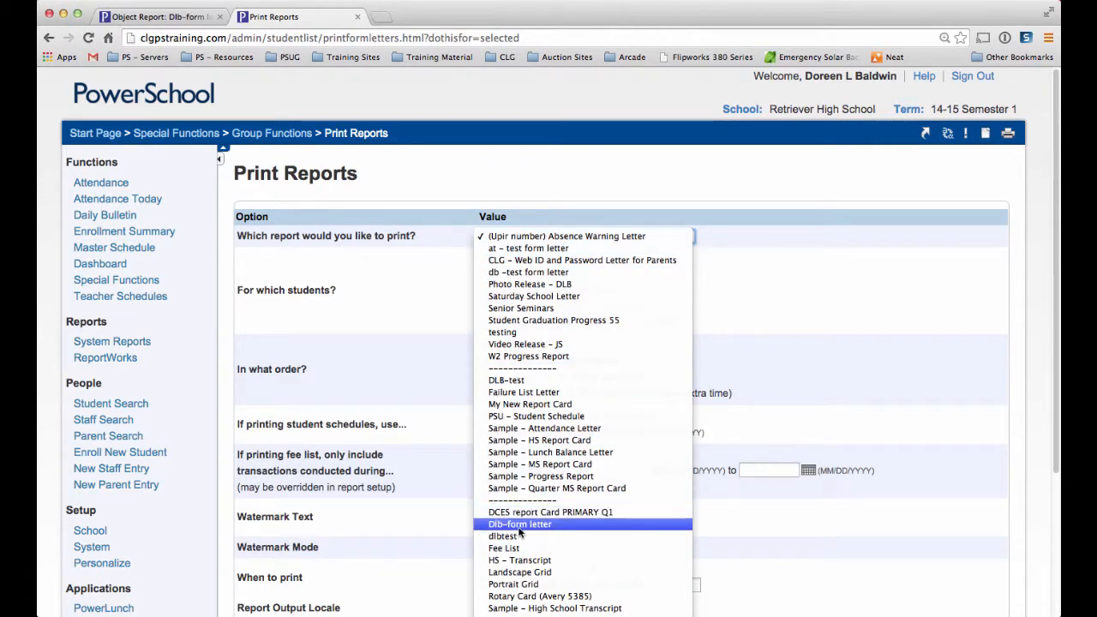
click(543, 527)
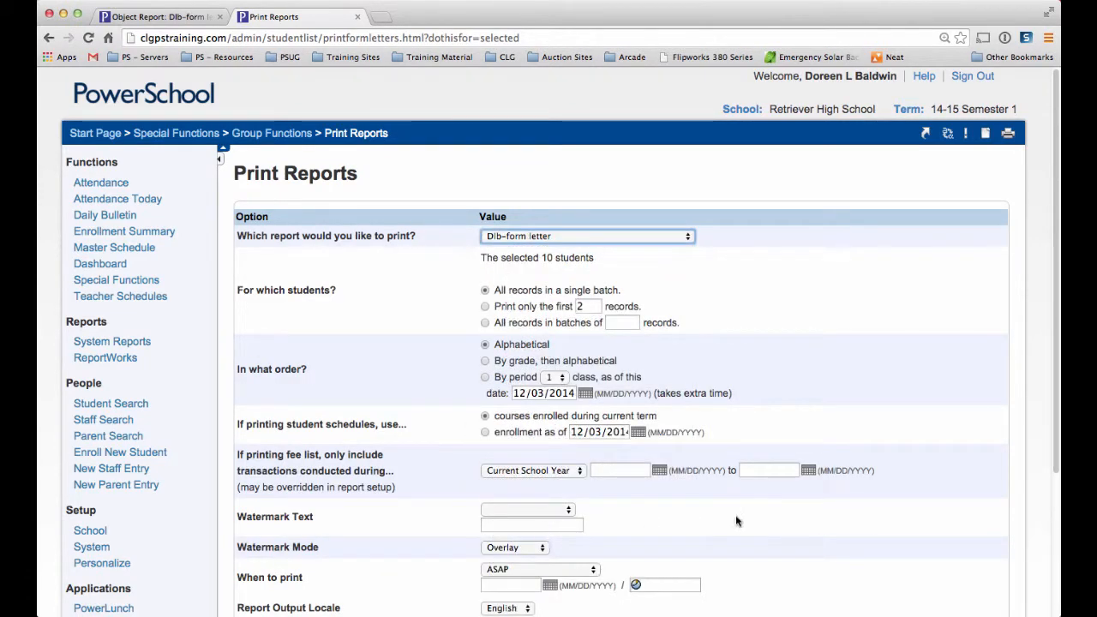
scroll(968, 522, down, 2)
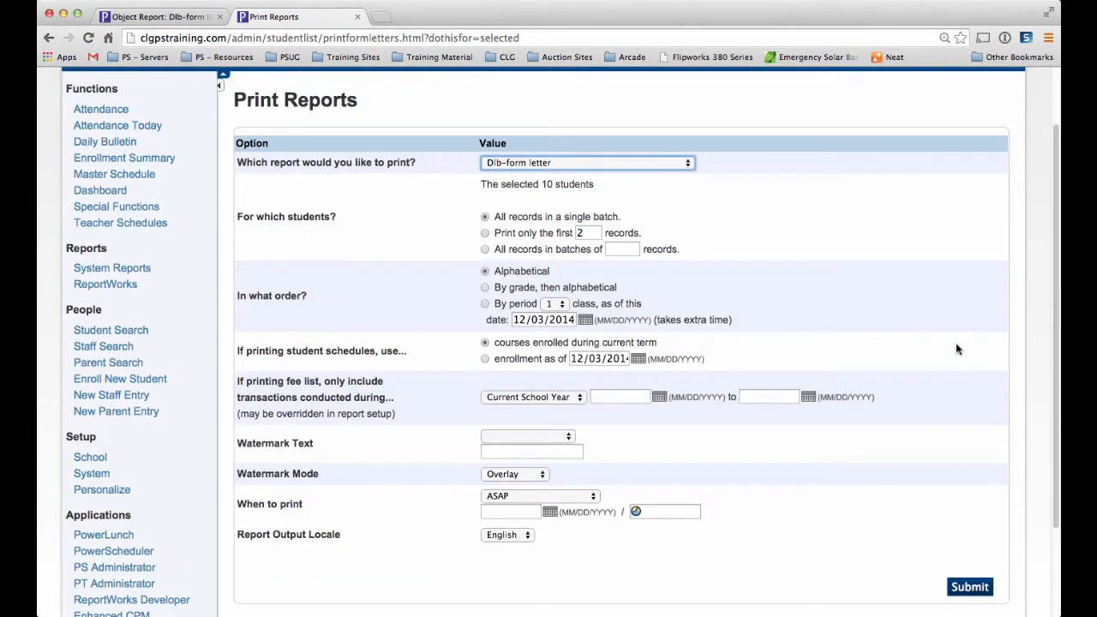
scroll(960, 343, up, 2)
- Switch the term to 13-14 Year and reselect the Dlb-form letter report
click(951, 110)
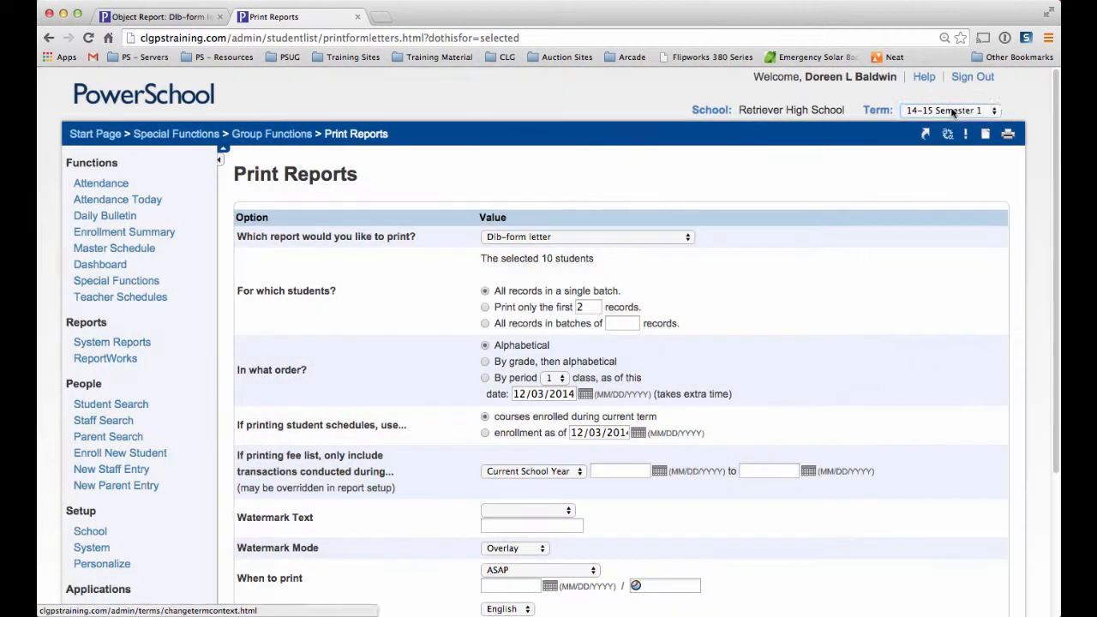
click(965, 111)
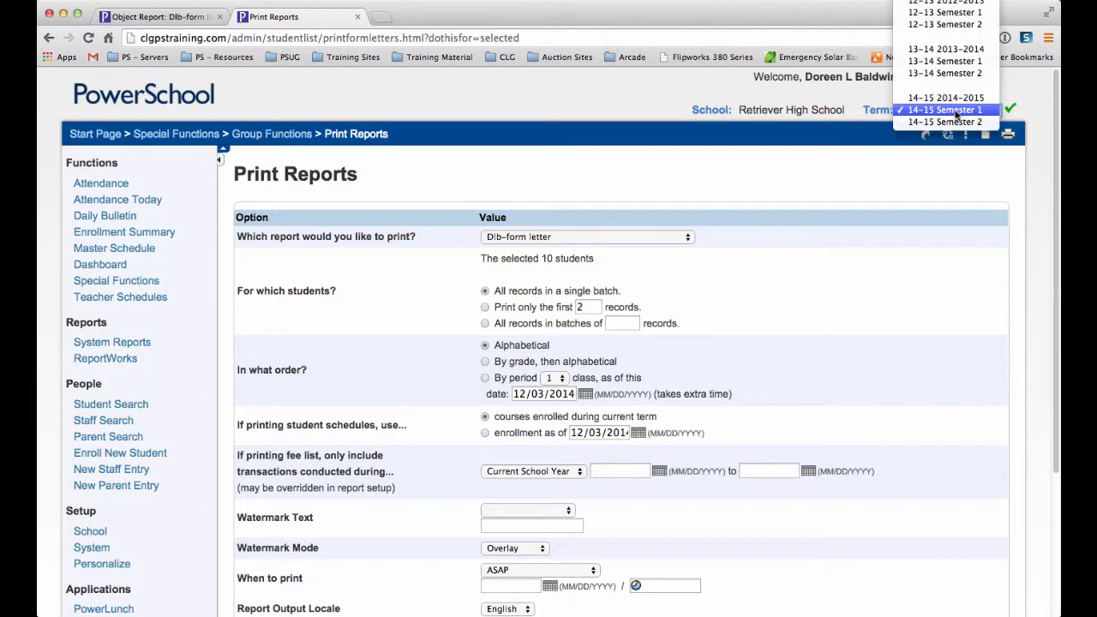
click(944, 50)
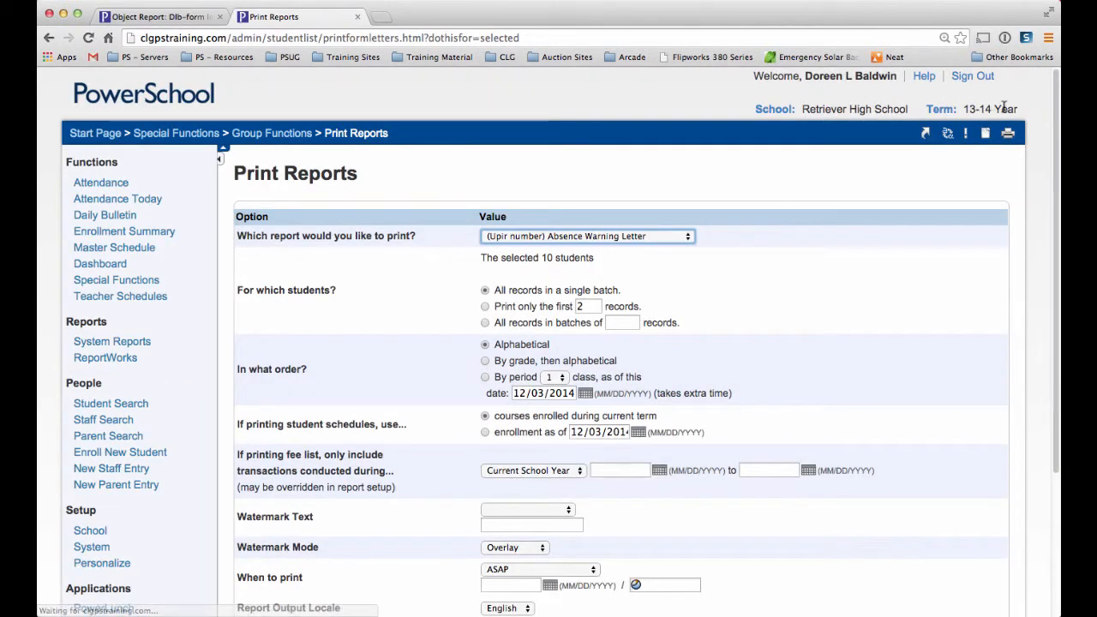
click(686, 239)
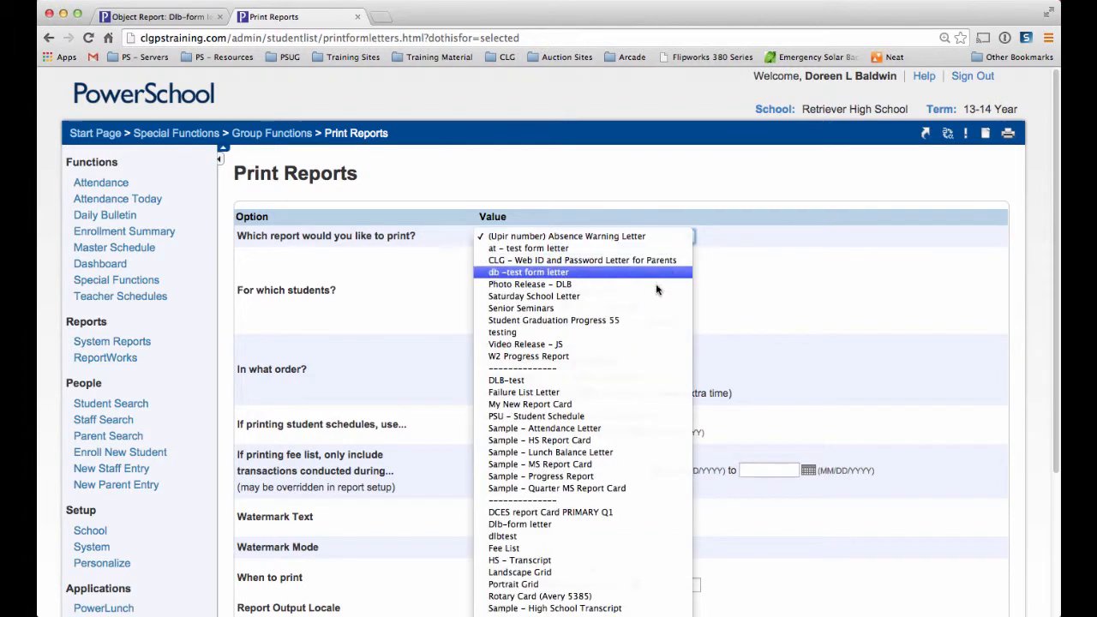
click(614, 524)
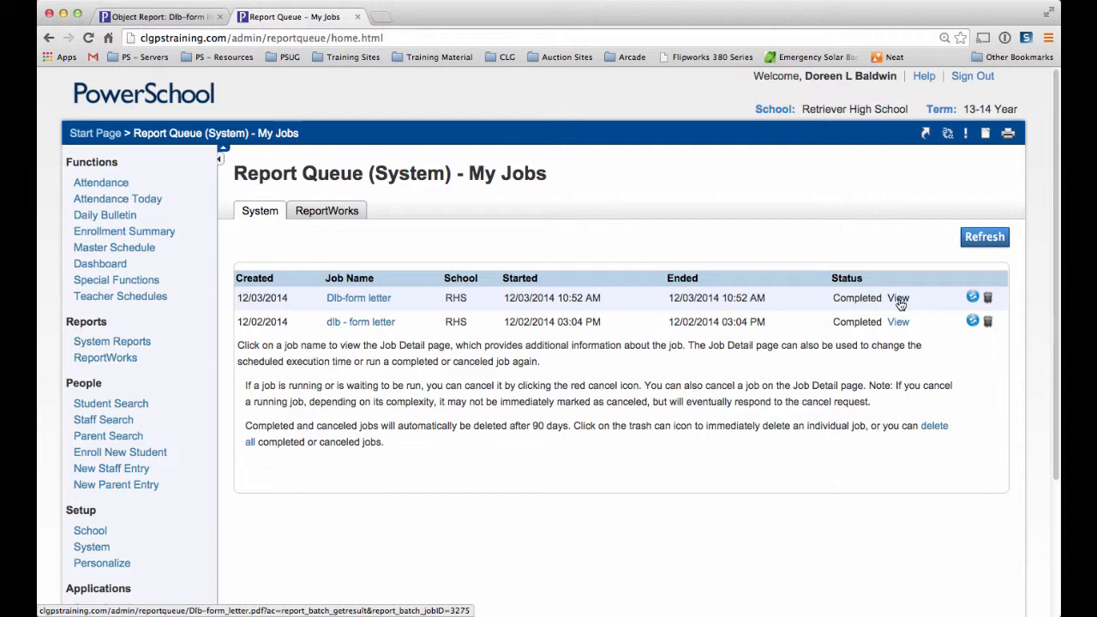
- View the finished Dlb-form letter PDF in a new tab, showing merged RHS-logo Freshmen welcome letters
right_click(900, 304)
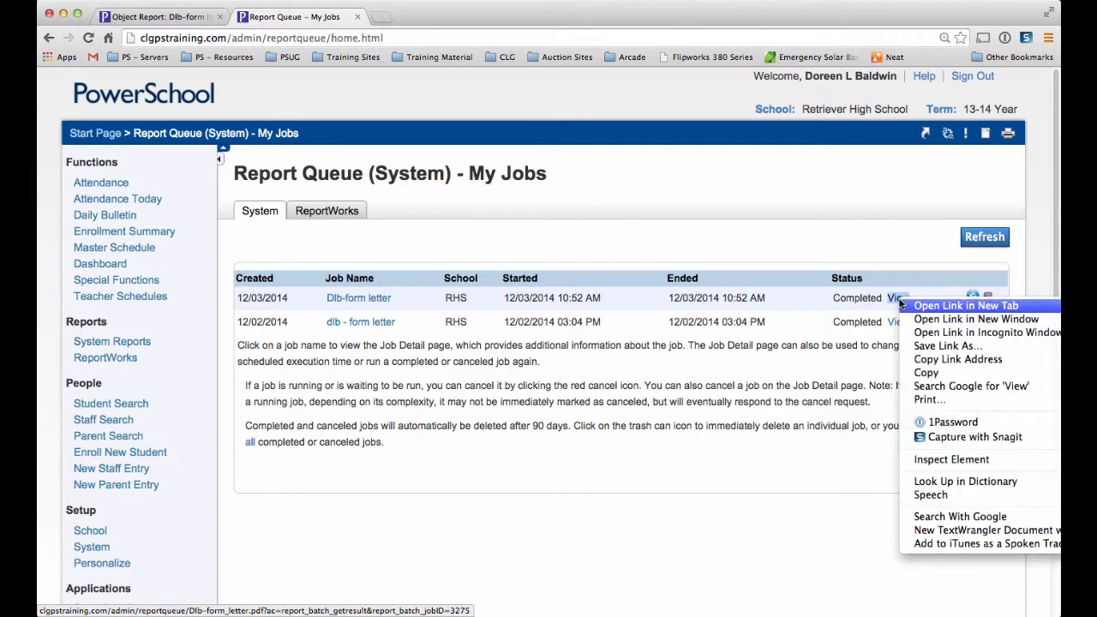
click(928, 305)
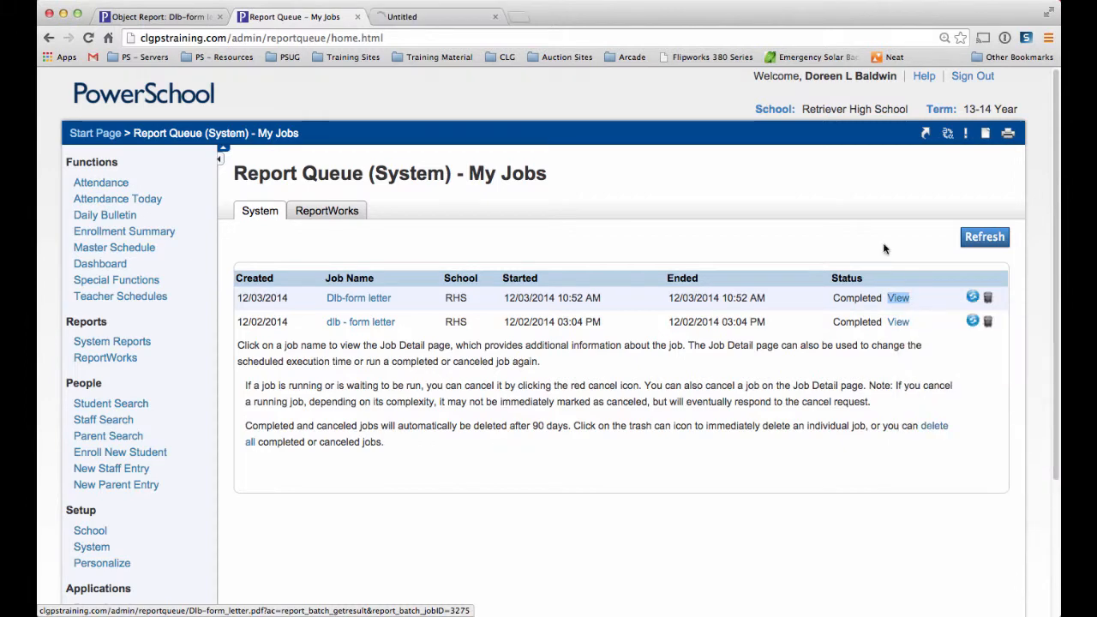
click(469, 17)
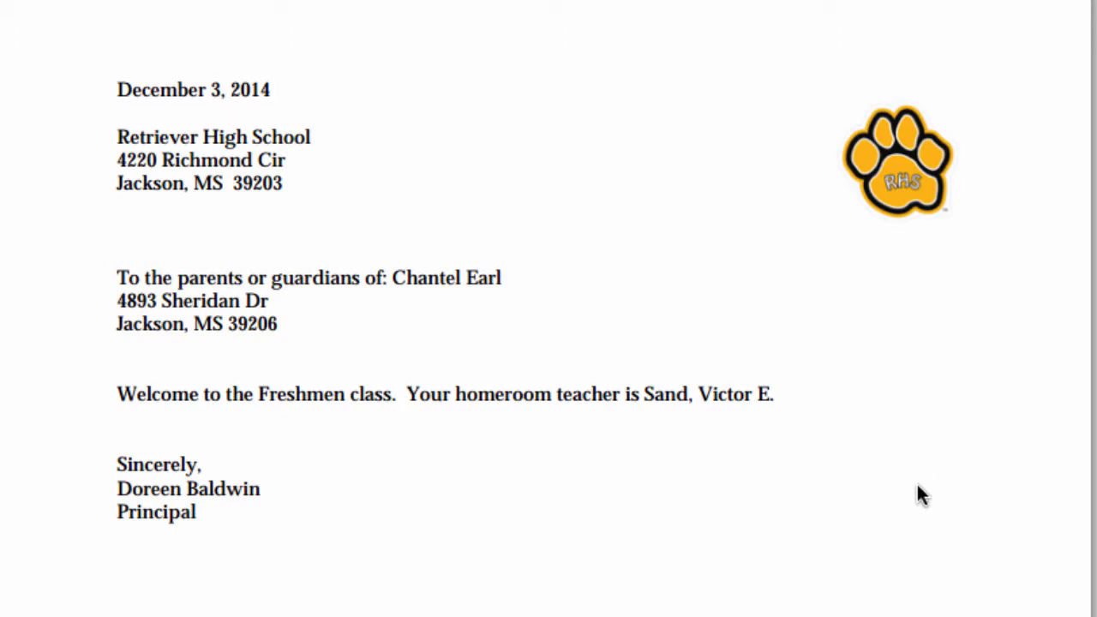
scroll(917, 485, down, 10)
scroll(916, 491, down, 10)
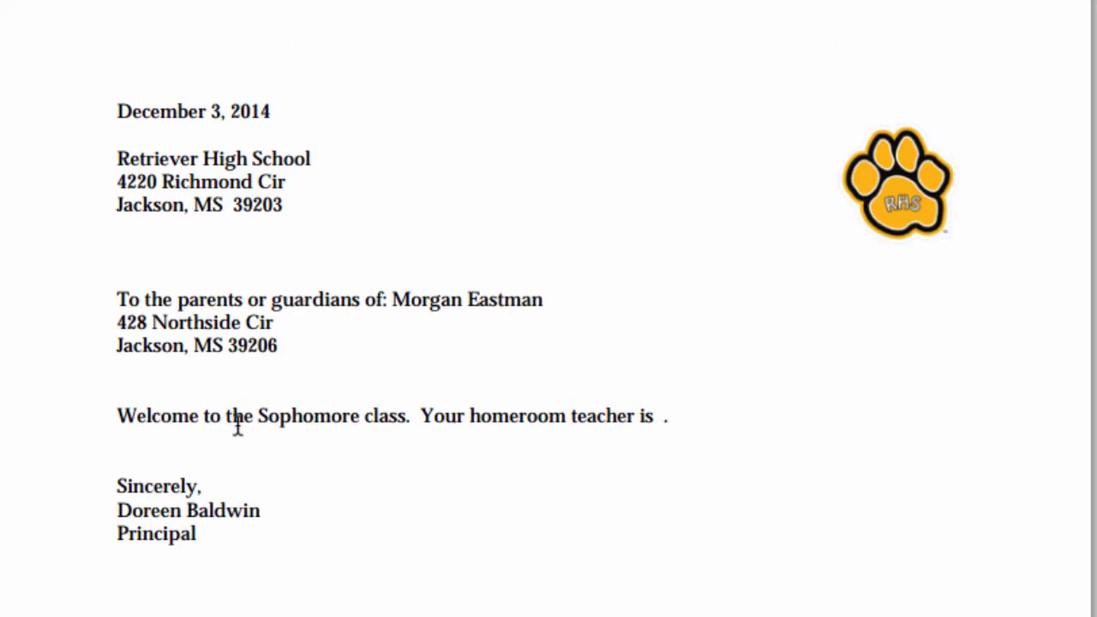
scroll(704, 534, down, 10)
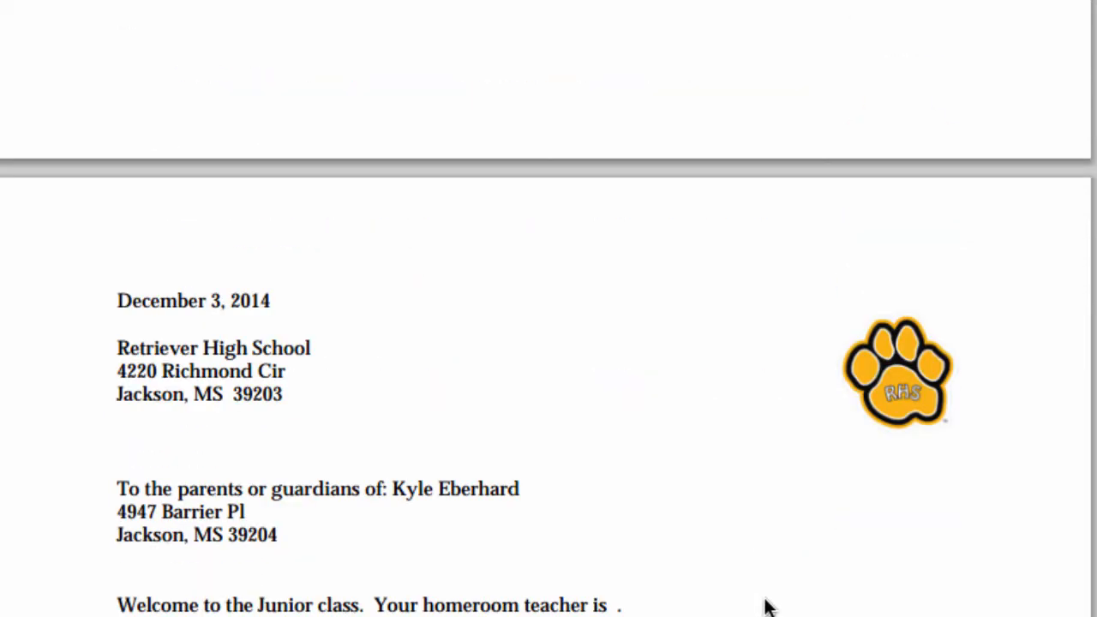
scroll(766, 605, down, 2)
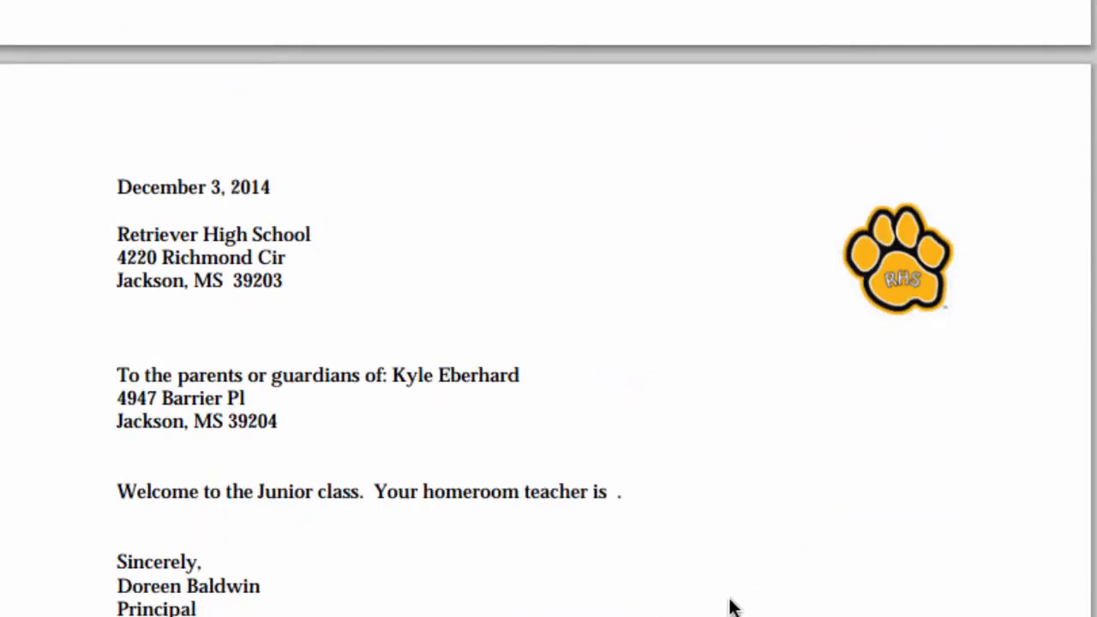
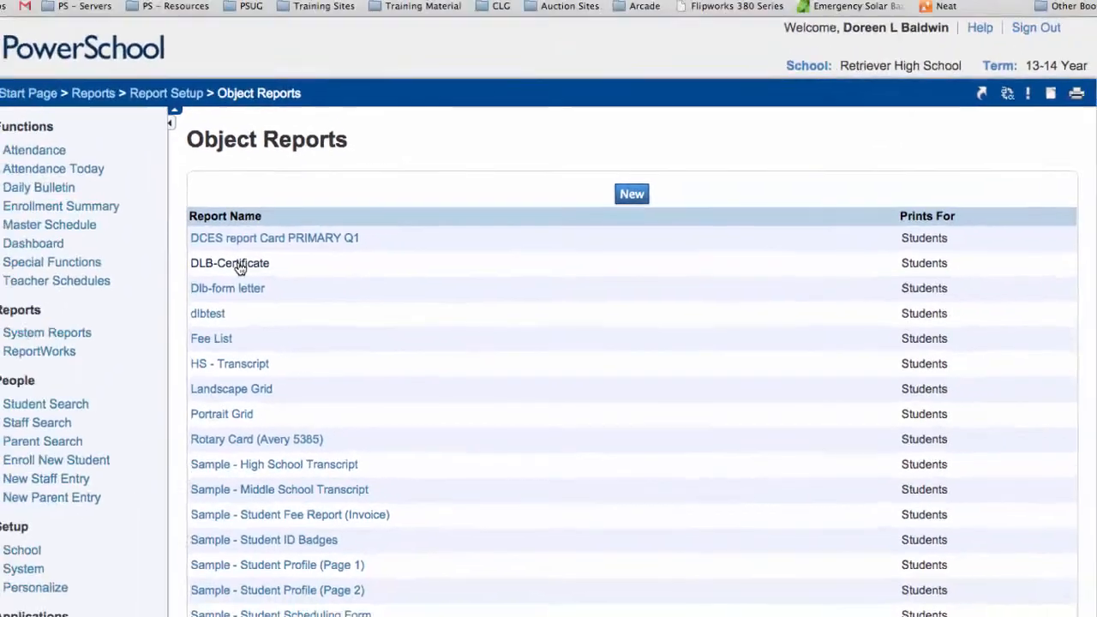
- Open the DLB-Certificate report and add a new box object labelled 'Blue Box'
click(239, 265)
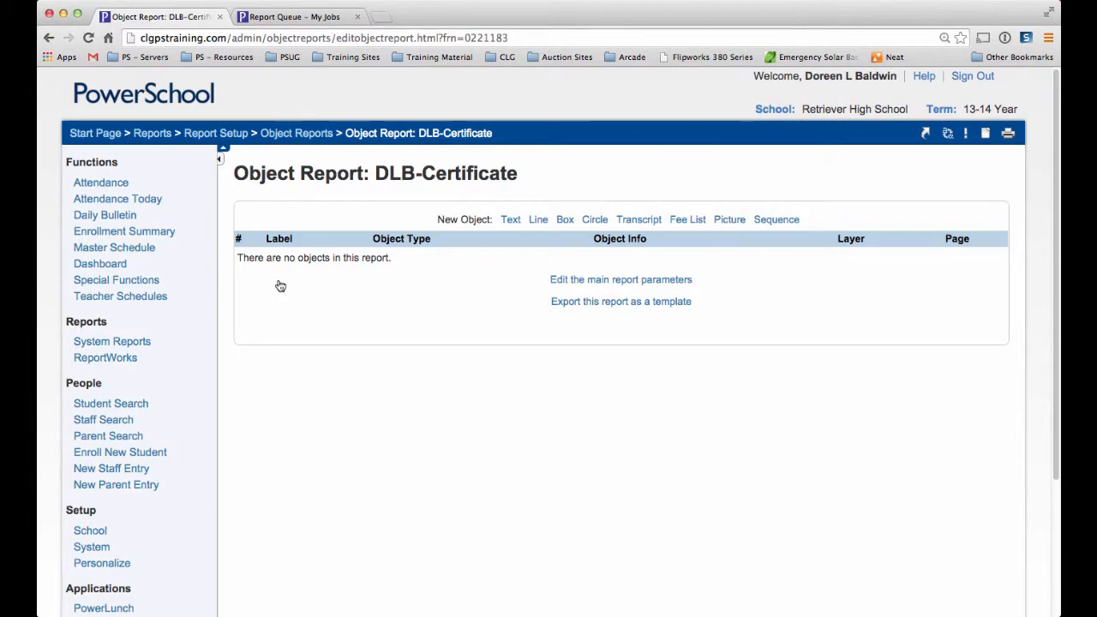
click(566, 221)
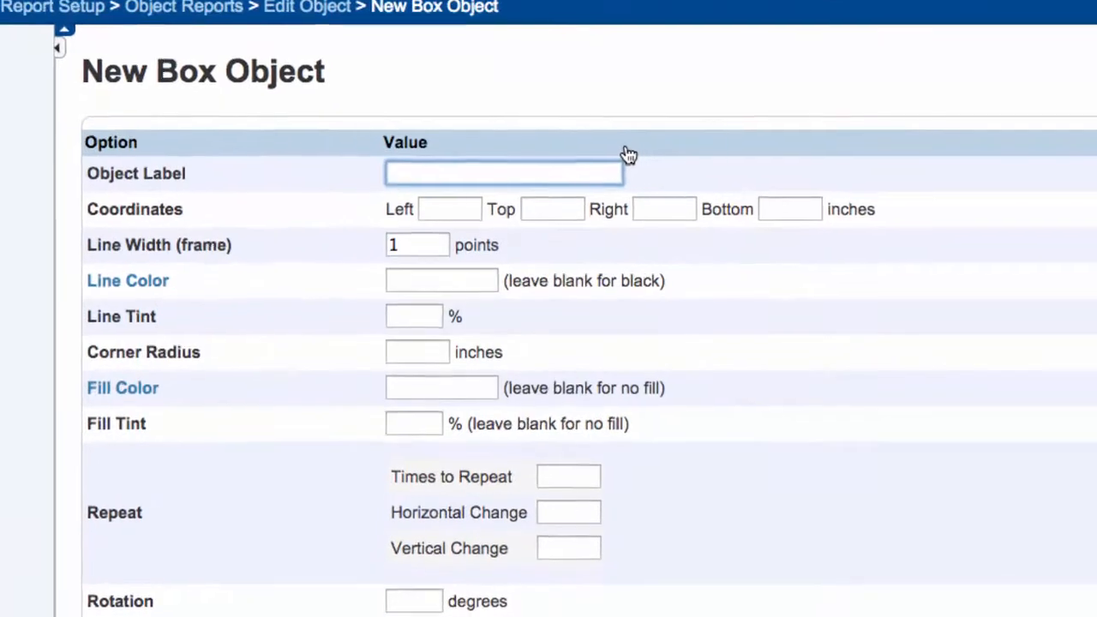
text(Blue Box)
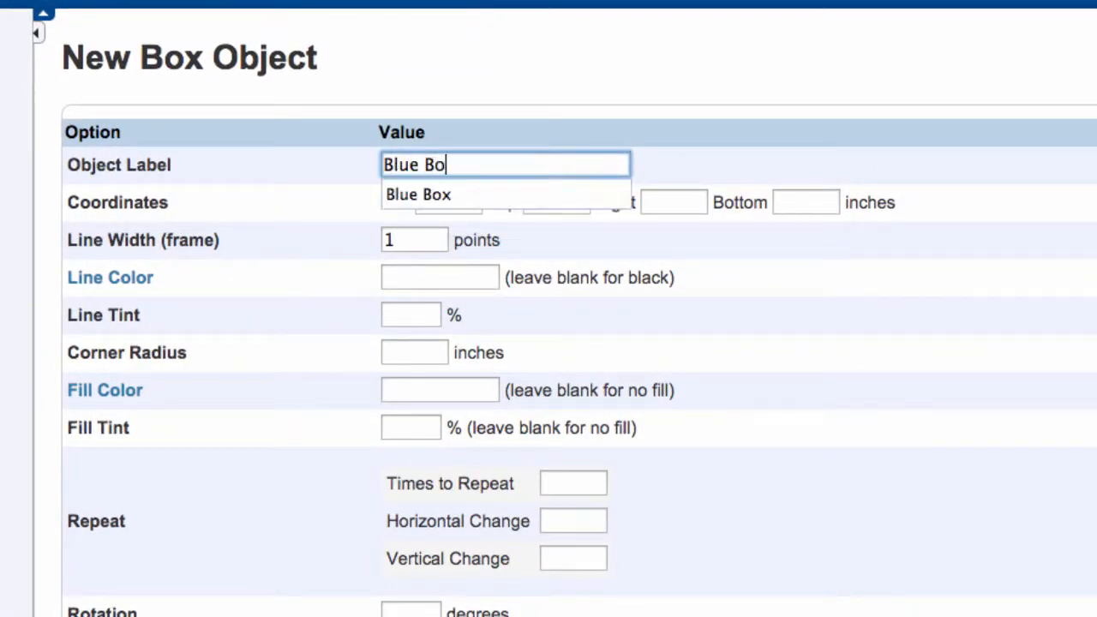
click(395, 207)
- Set the Blue Box coordinates to 0, 0, 11, 8.5 inches
click(438, 202)
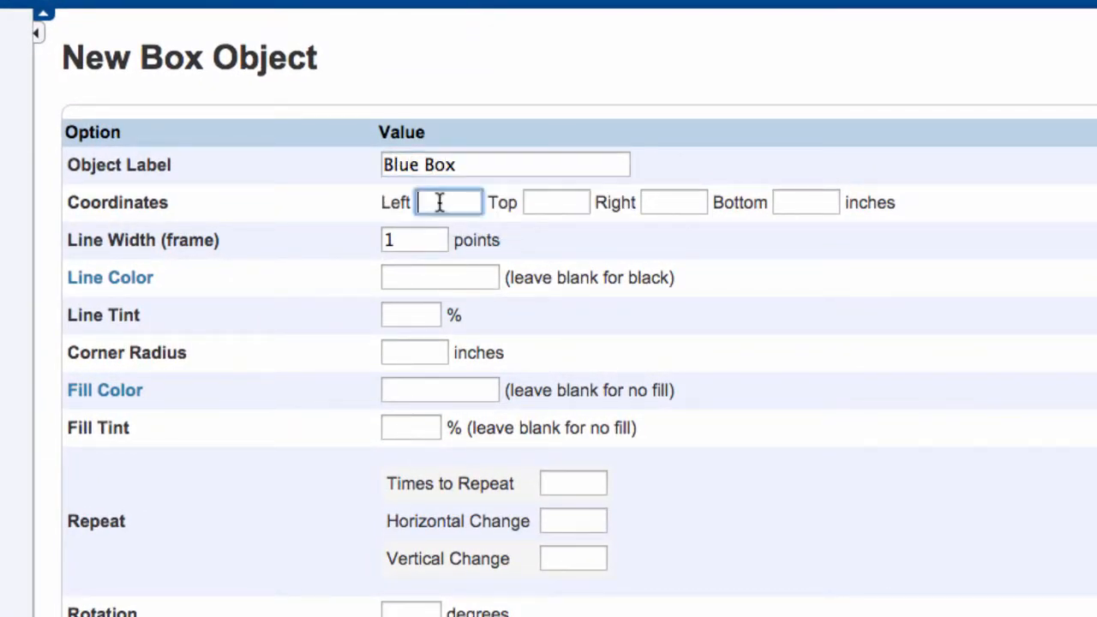
text(0)
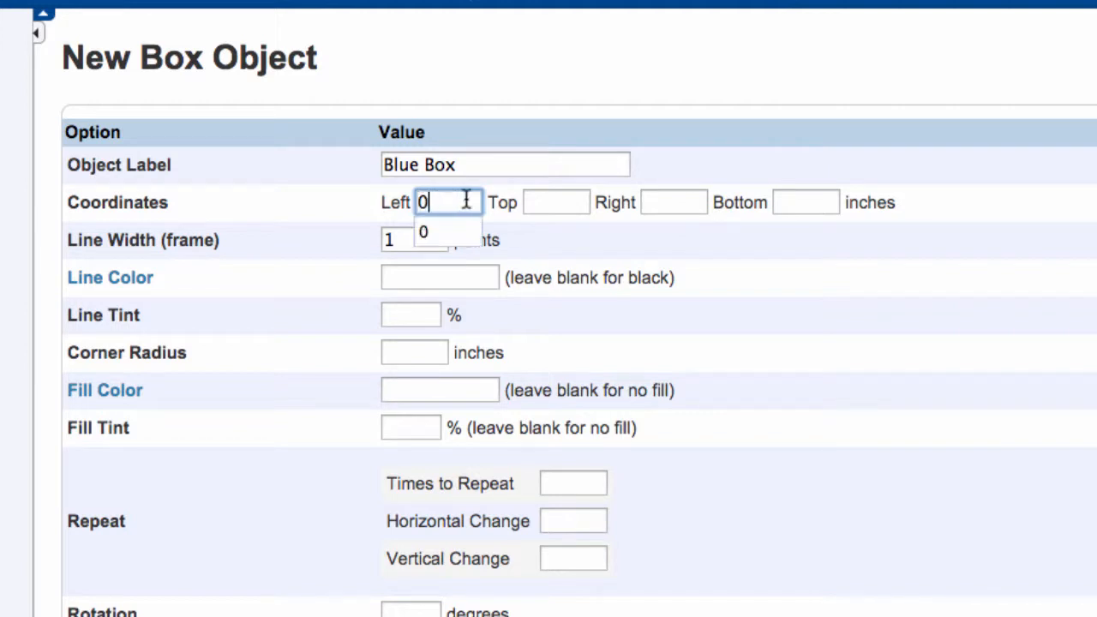
click(540, 202)
text(0)
click(681, 202)
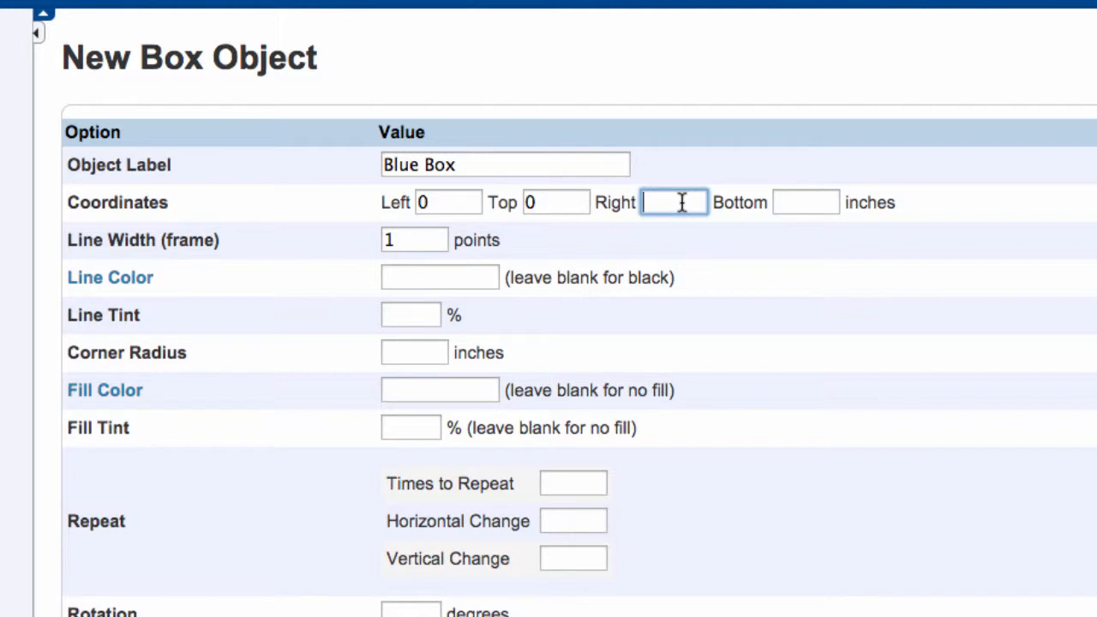
text(11)
click(807, 202)
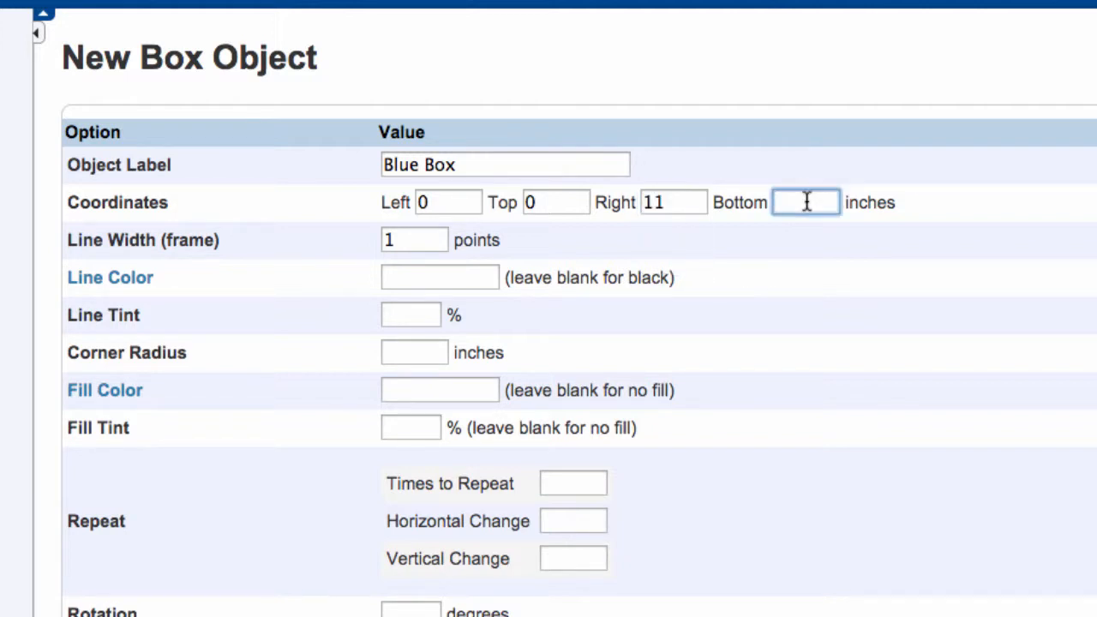
text(8.5)
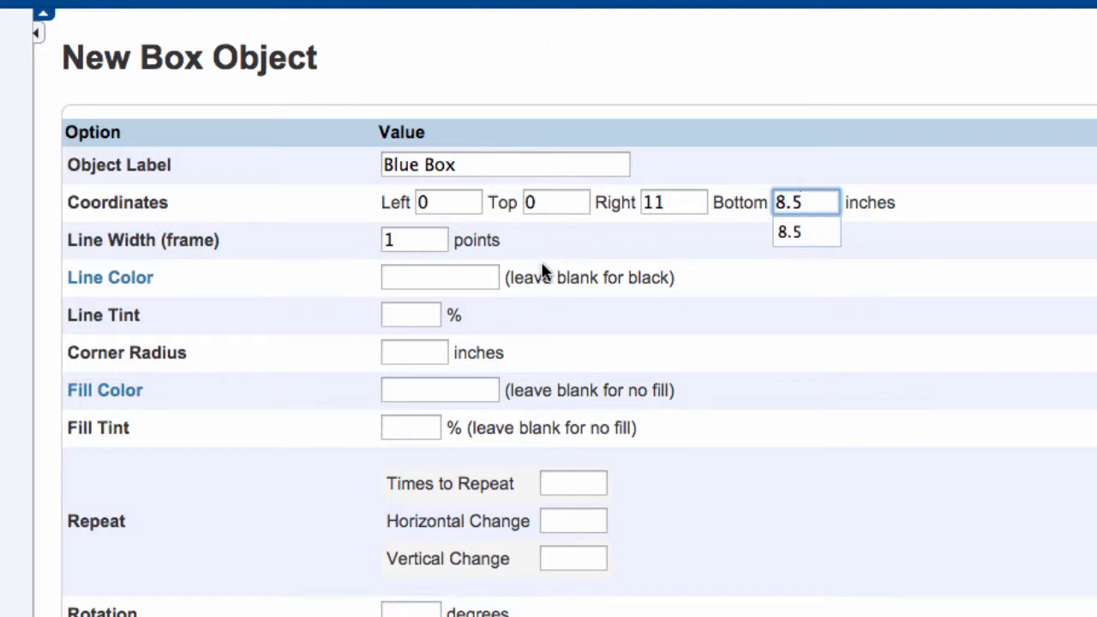
- Give the Blue Box Navy line and fill colours and submit it
click(472, 277)
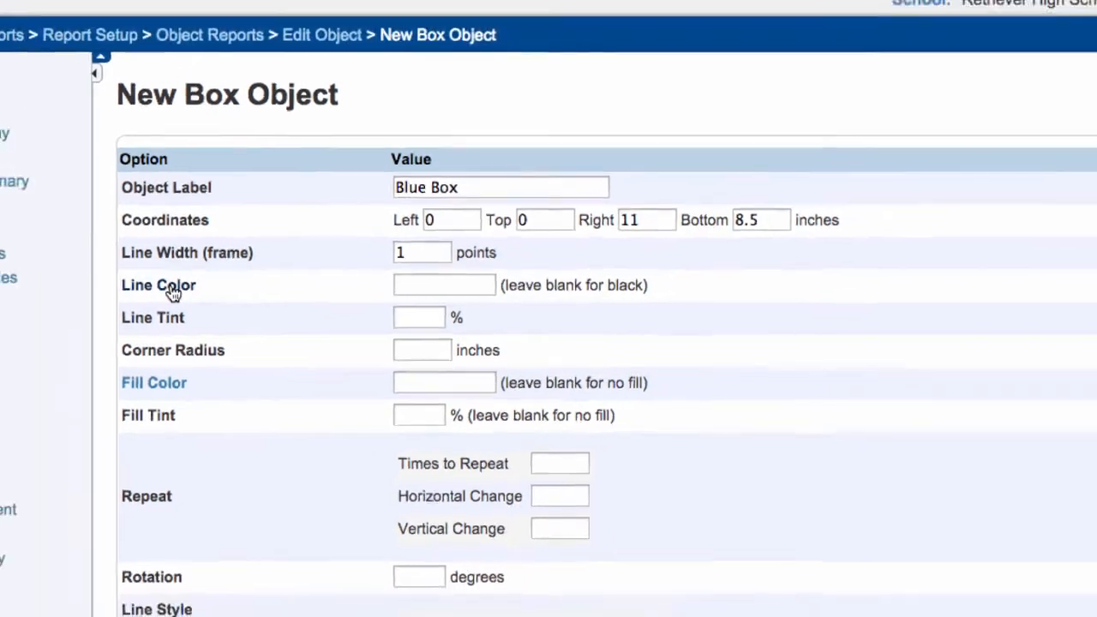
click(124, 280)
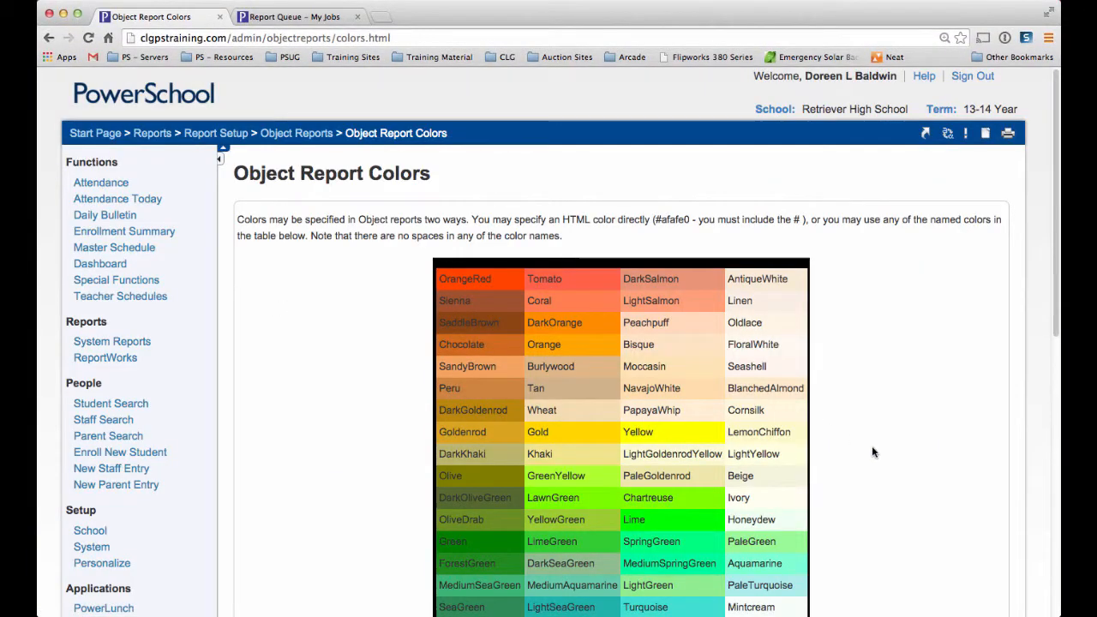
scroll(871, 446, down, 5)
scroll(868, 452, down, 5)
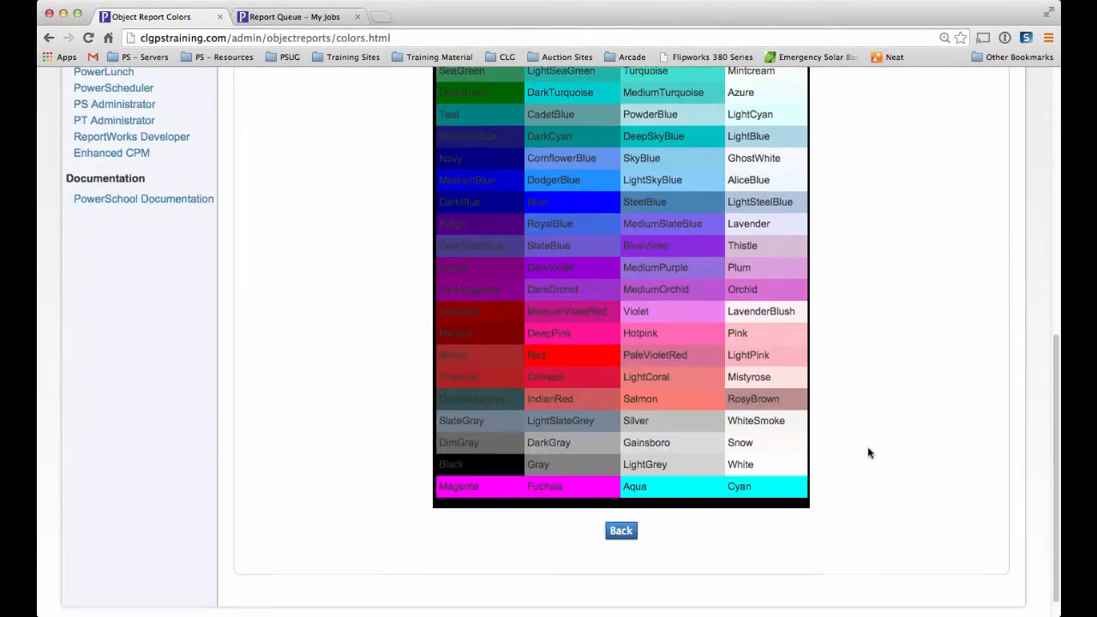
scroll(868, 452, up, 2)
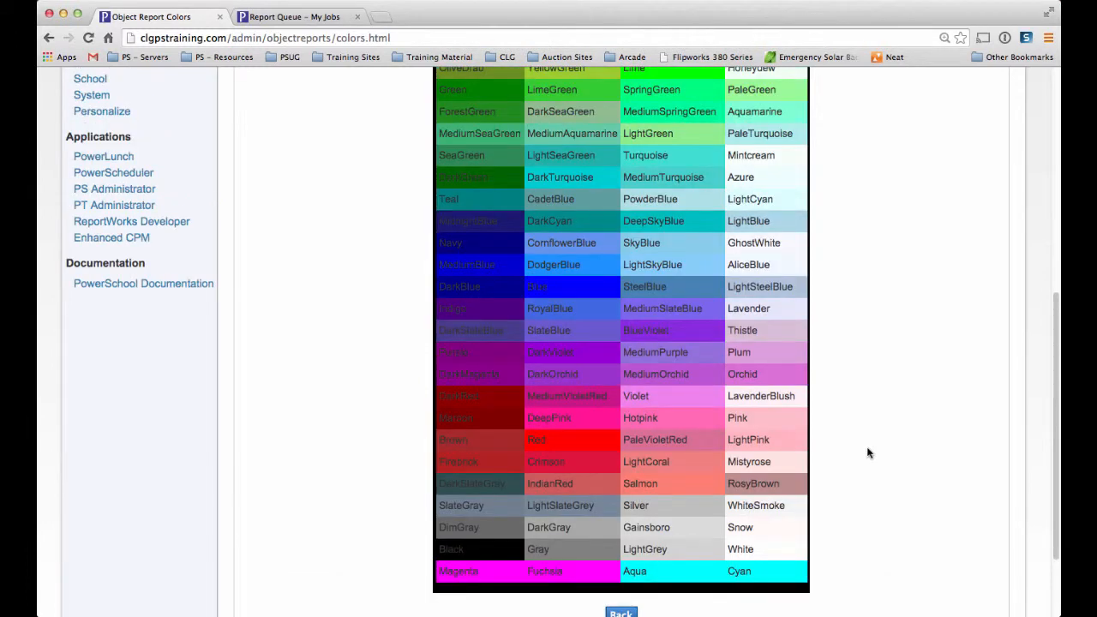
scroll(868, 453, up, 1)
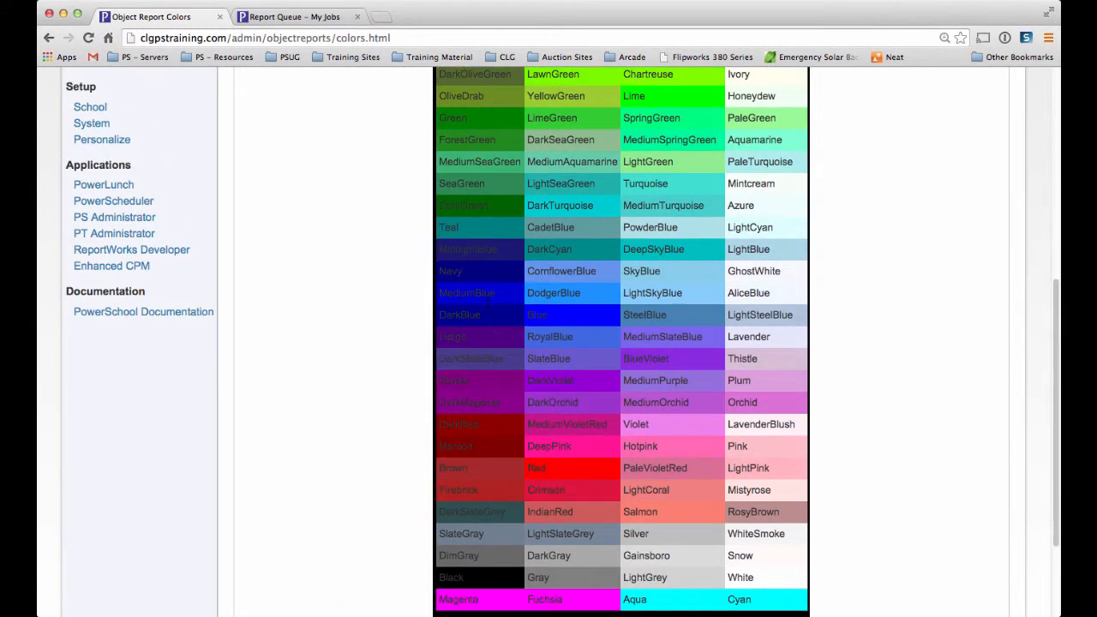
double_click(454, 271)
key(super+c)
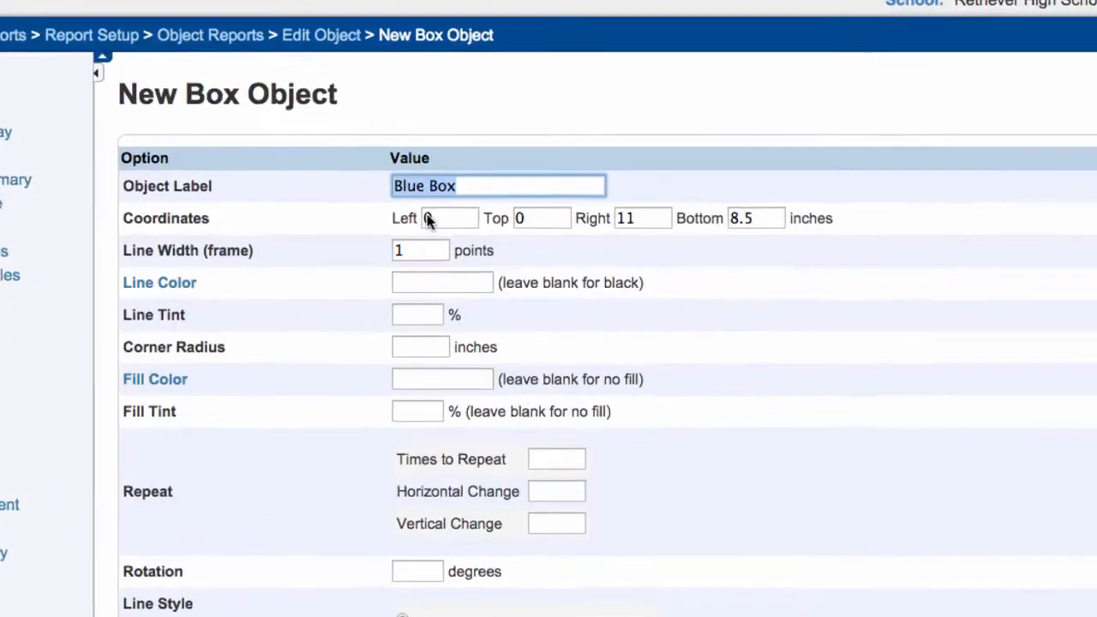
click(439, 281)
key(super+v)
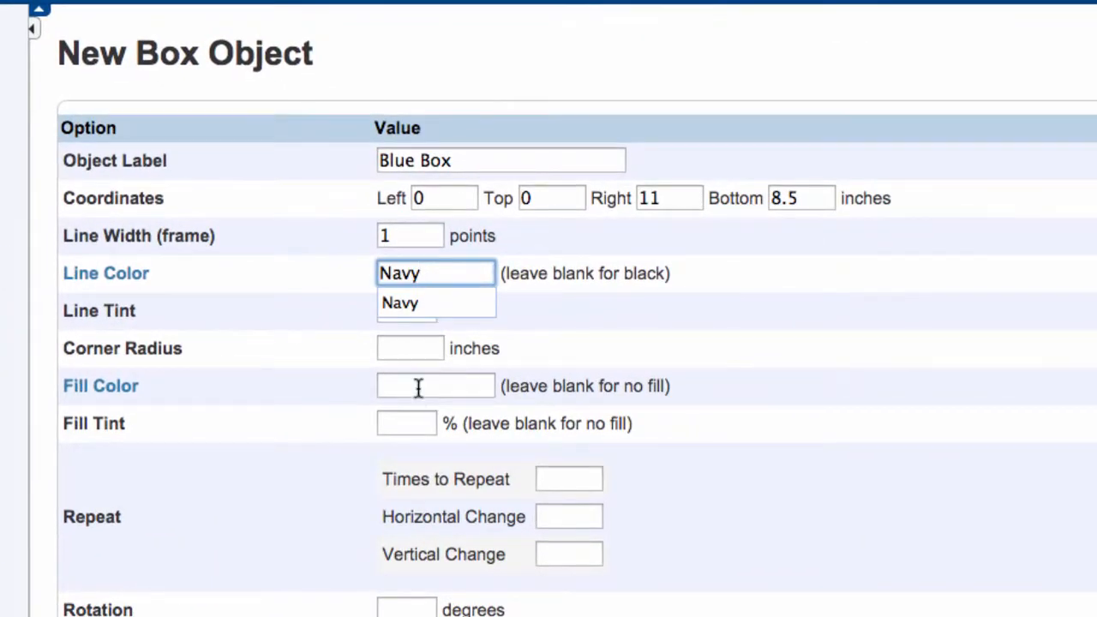
click(419, 382)
key(super+v)
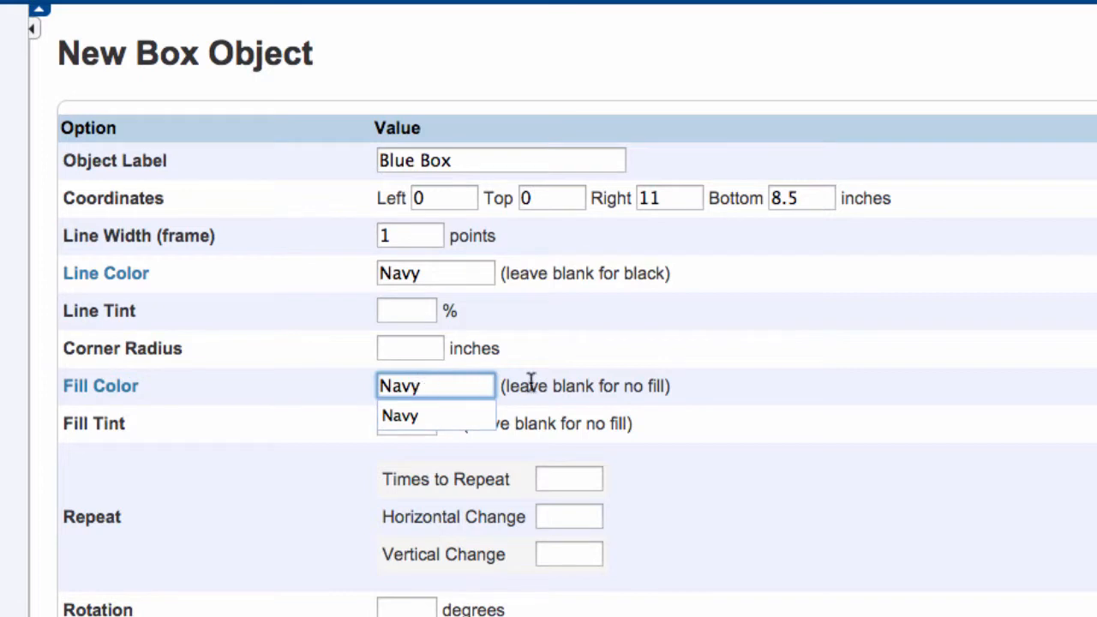
key(Escape)
click(793, 544)
scroll(793, 545, down, 10)
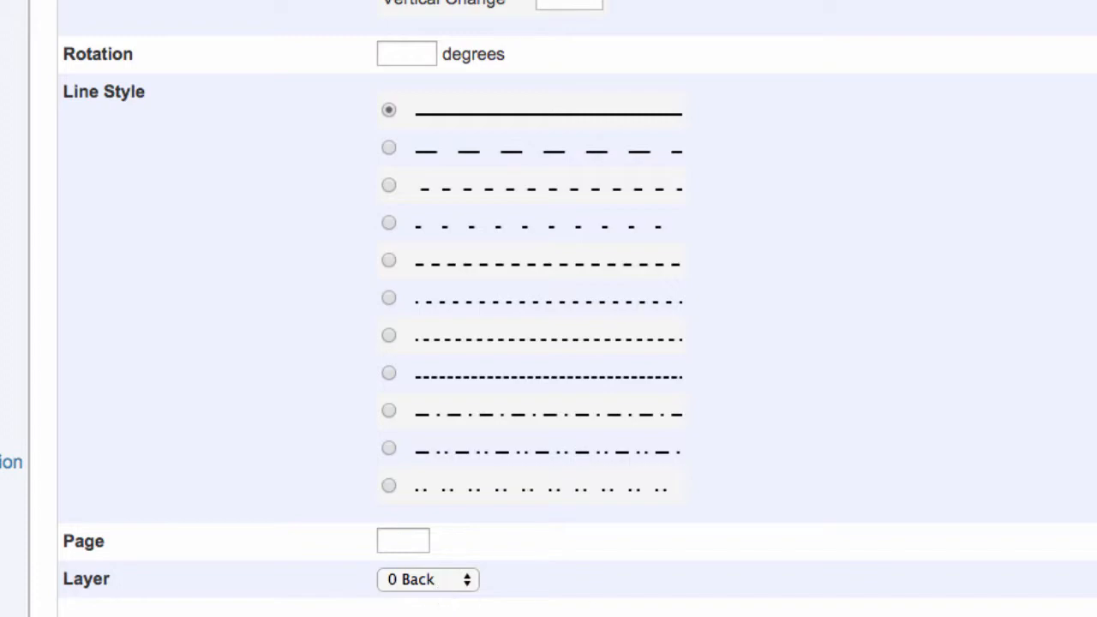
click(1088, 612)
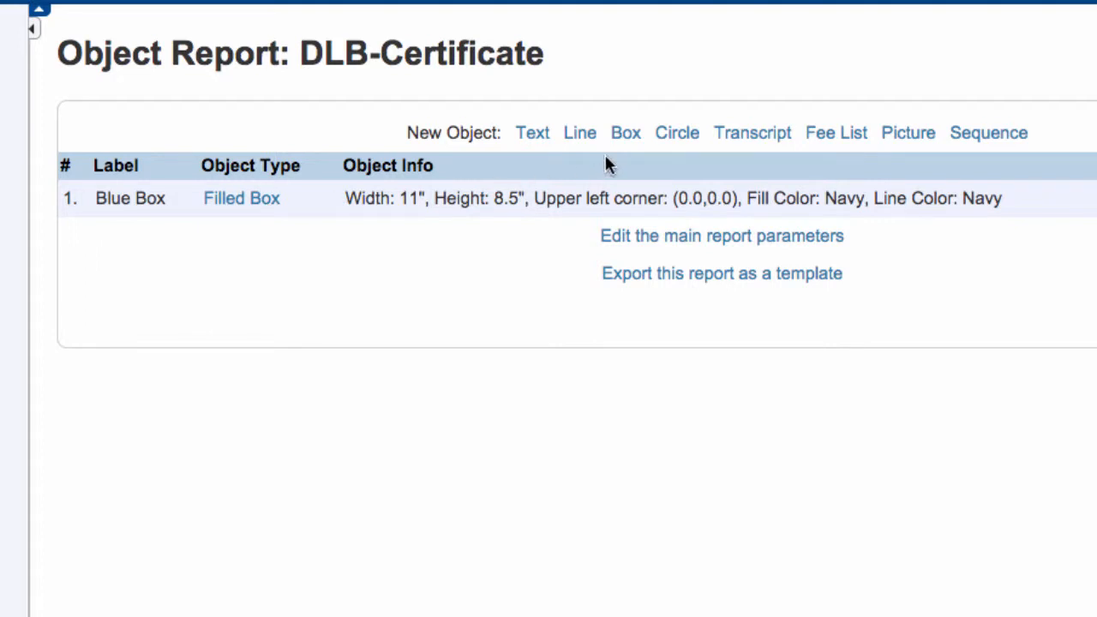
- Add a 'White Box' box object with coordinates 1, 1, 10, 7.5
click(624, 134)
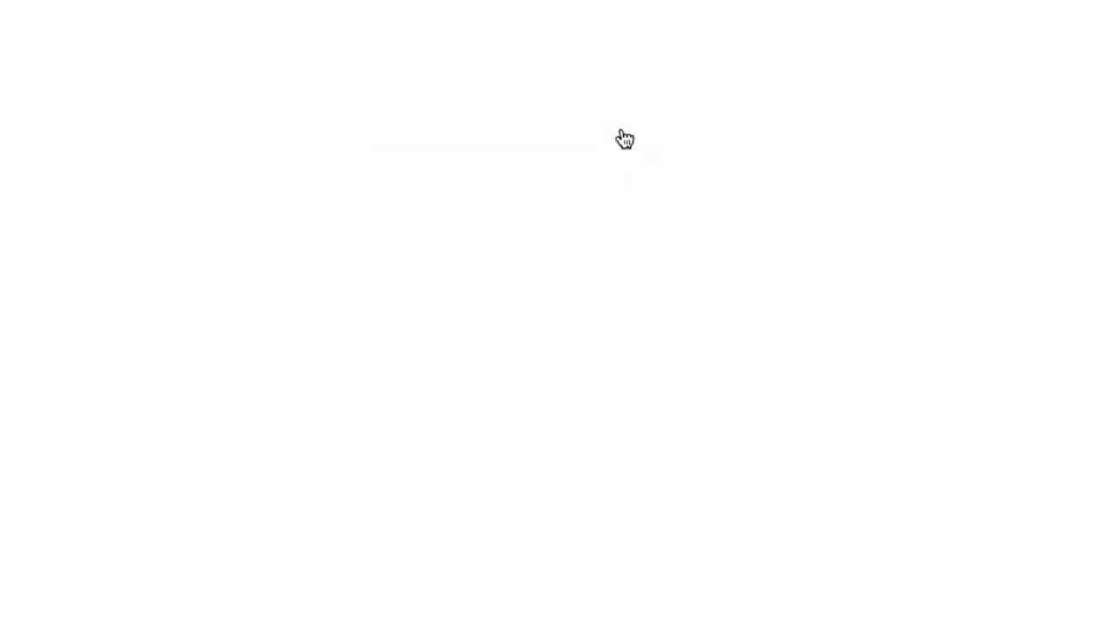
text(White)
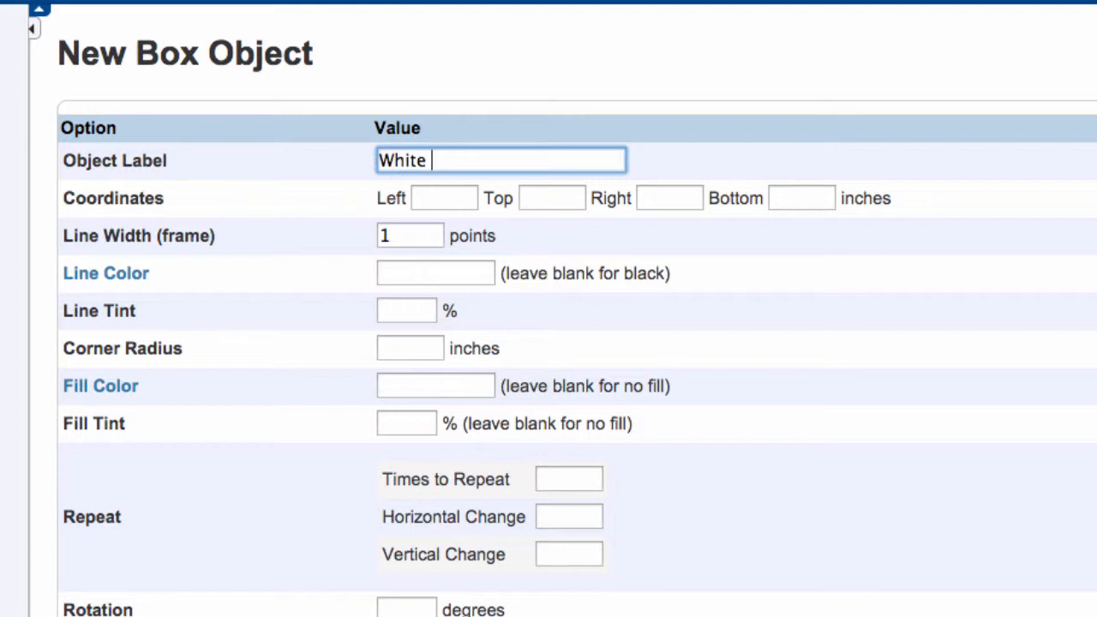
text( Box)
click(453, 199)
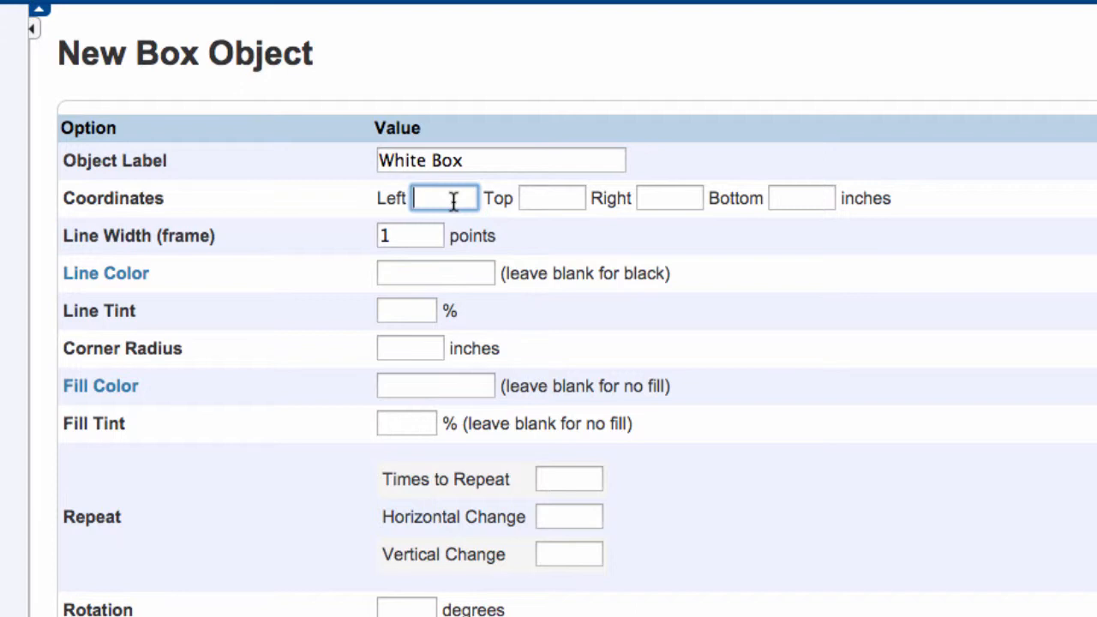
text(1)
click(541, 199)
text(1)
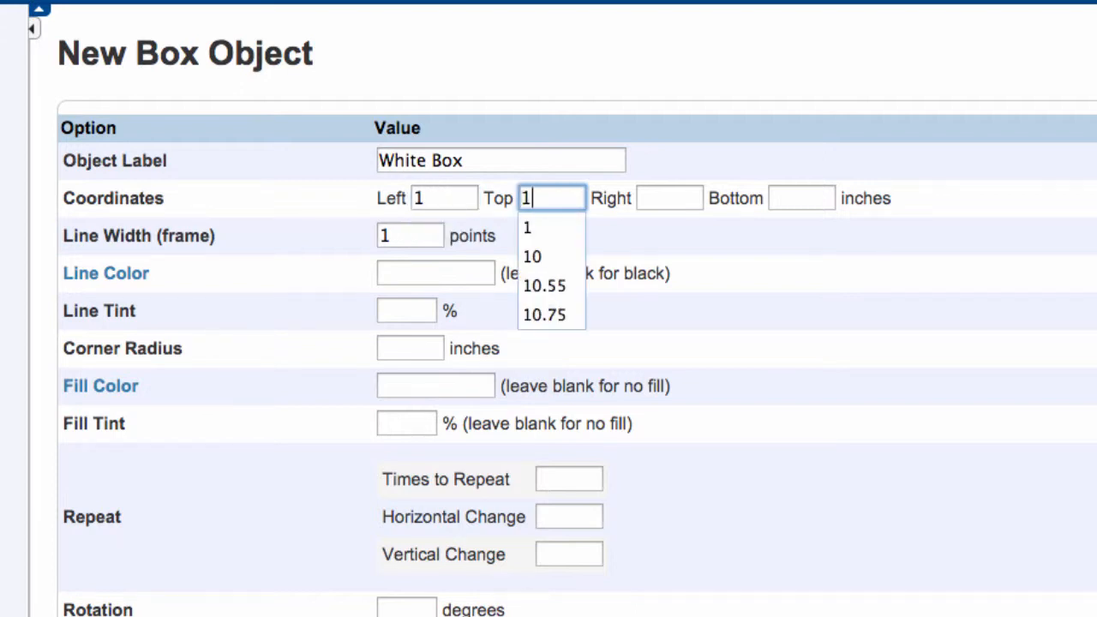
click(650, 199)
text(10)
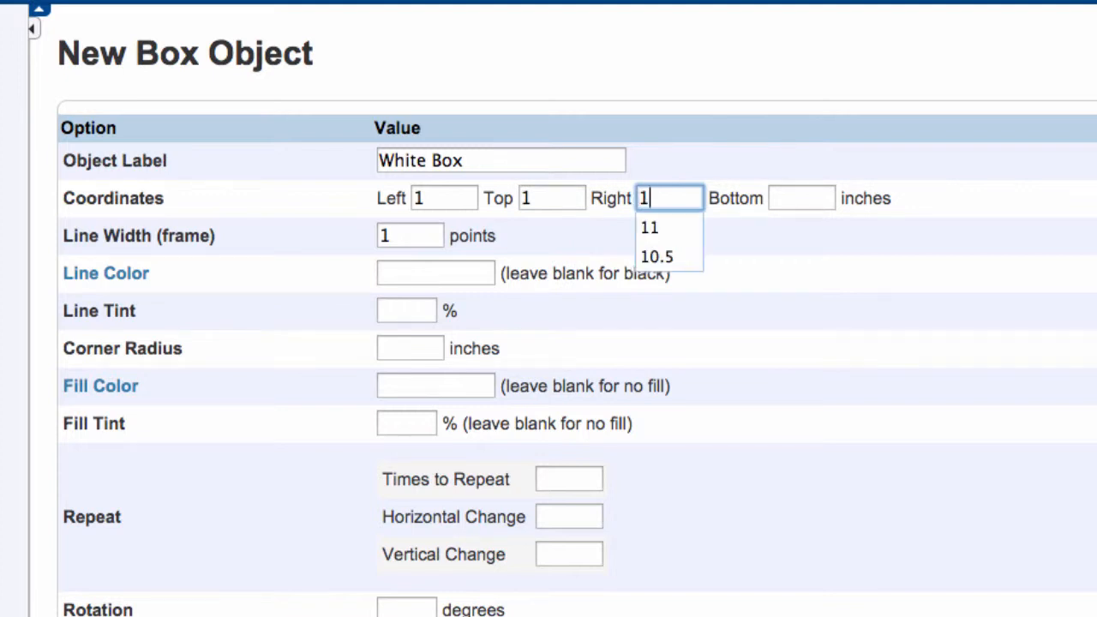
click(805, 198)
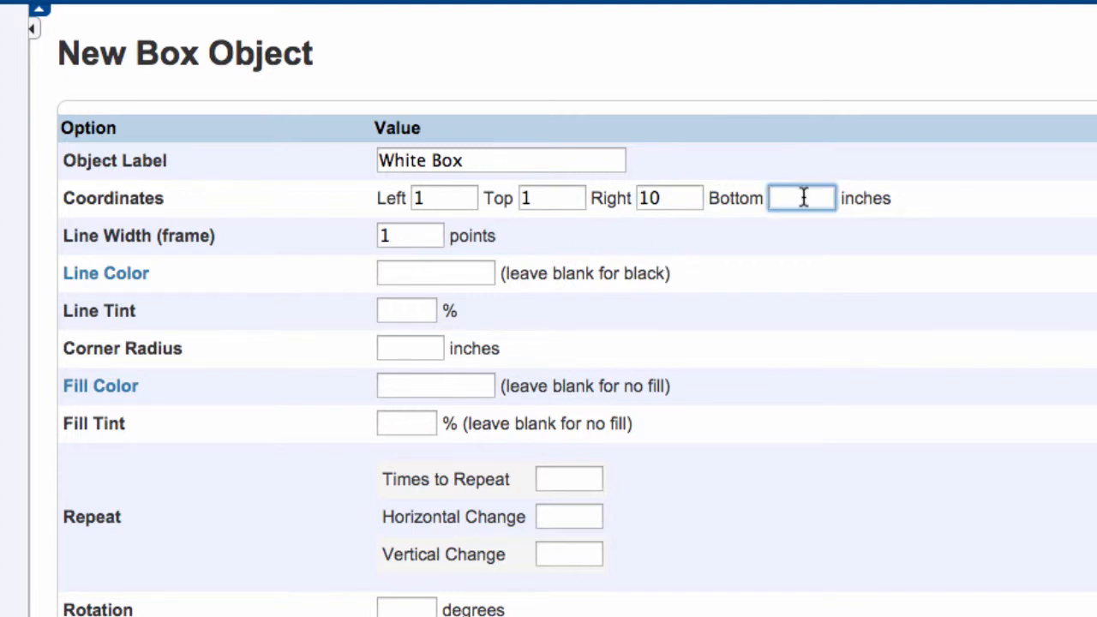
text(7.5)
- Give the White Box a line width of 4, a SkyBlue border and white fill
double_click(383, 235)
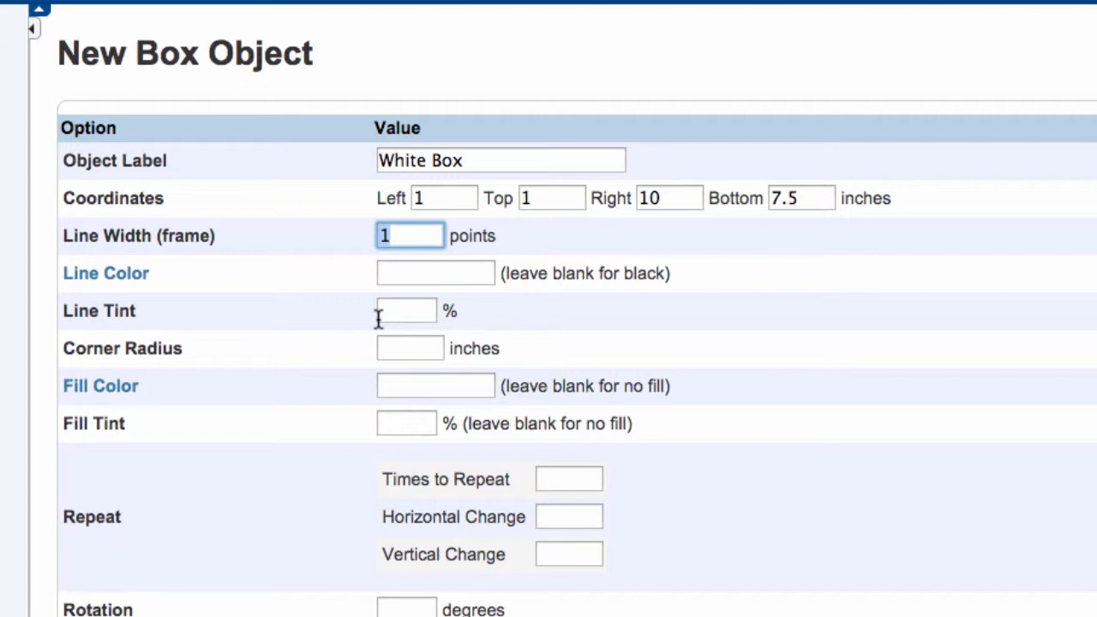
text(4)
click(416, 272)
click(125, 276)
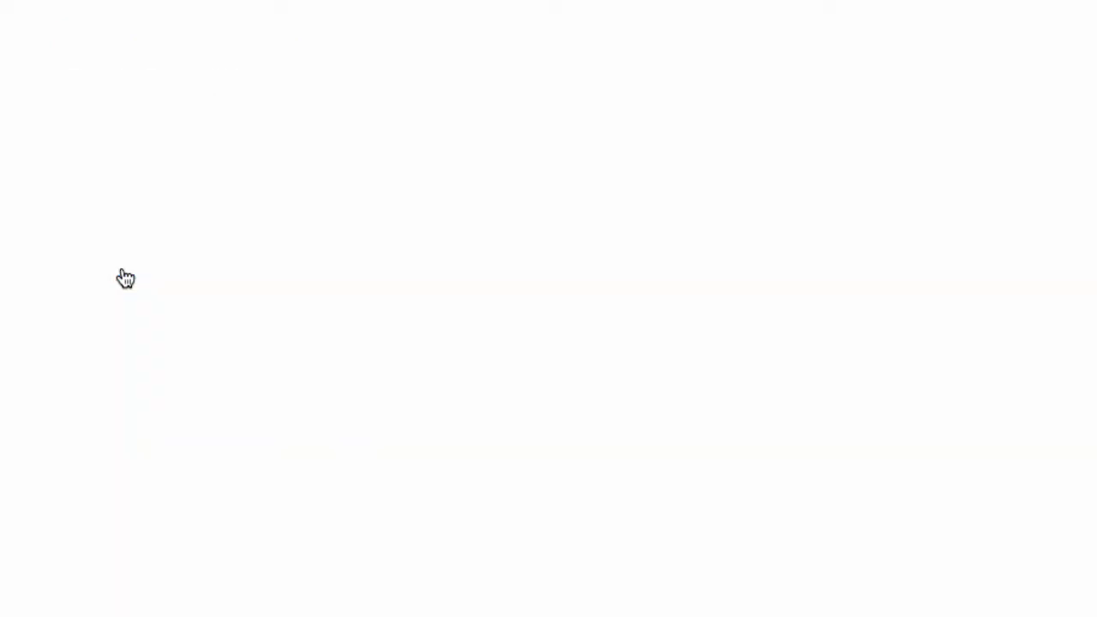
scroll(872, 604, down, 5)
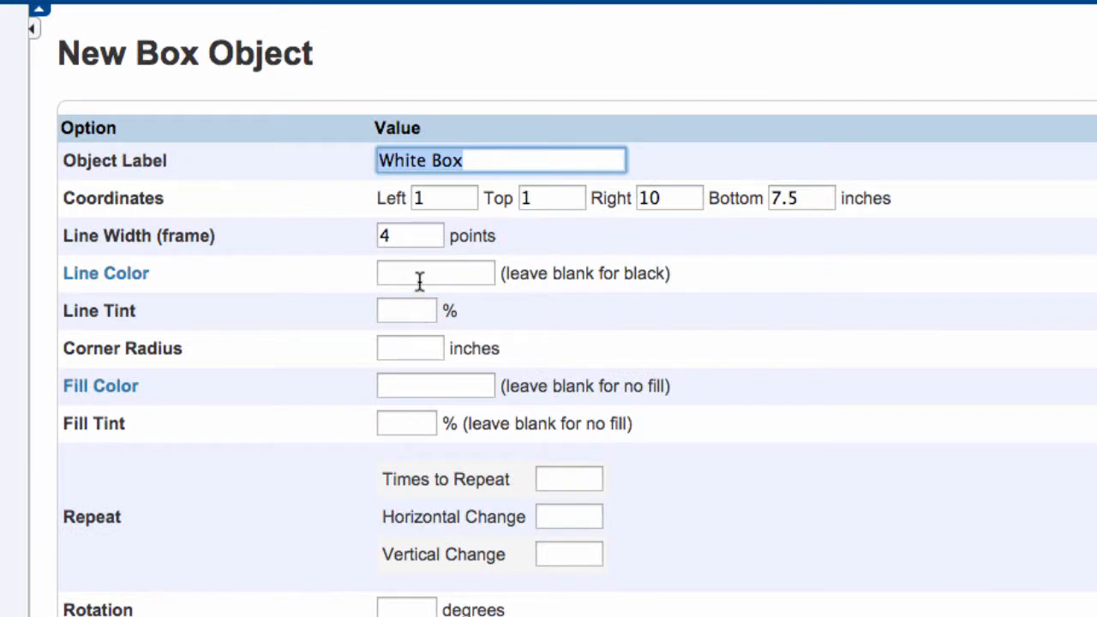
click(420, 275)
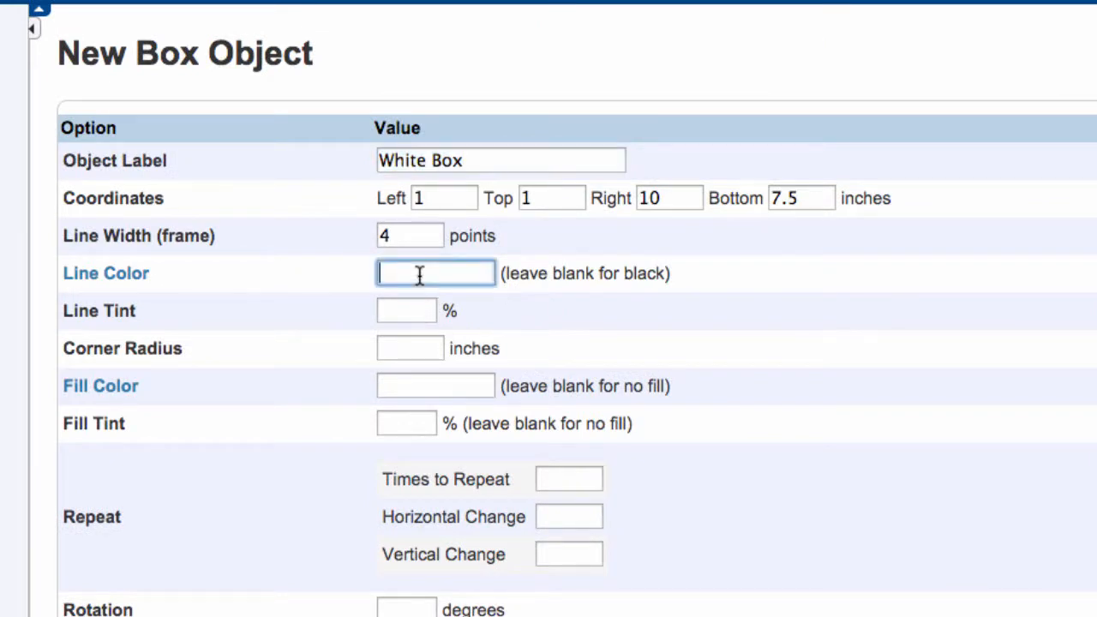
text(SkyBlue)
click(417, 386)
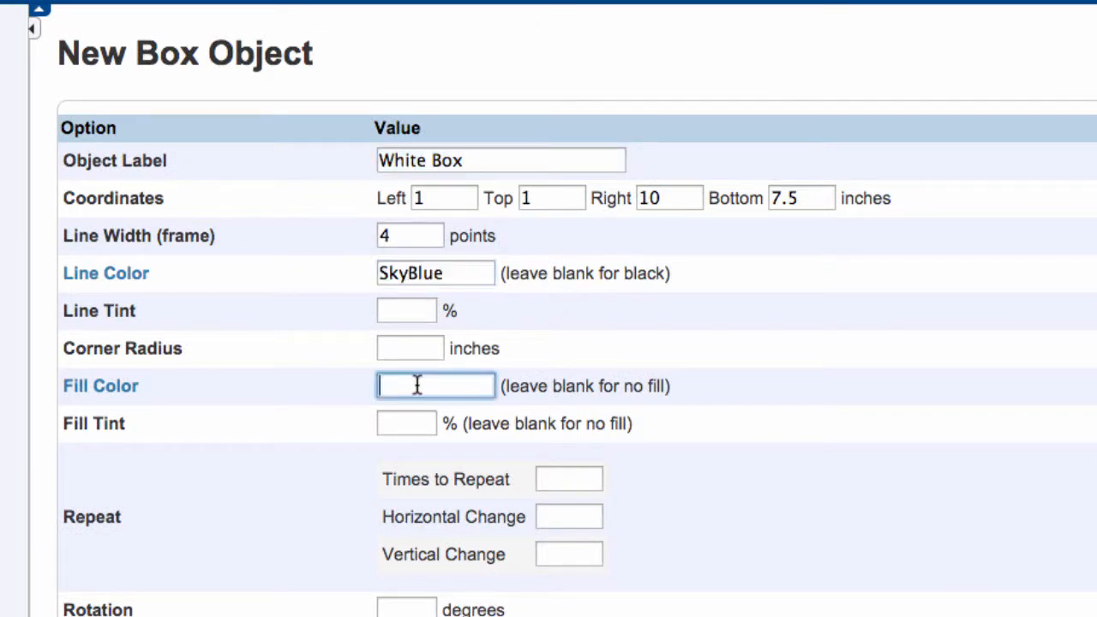
text(white)
- Put the White Box on layer 1 and submit it
scroll(846, 582, down, 5)
scroll(846, 581, down, 5)
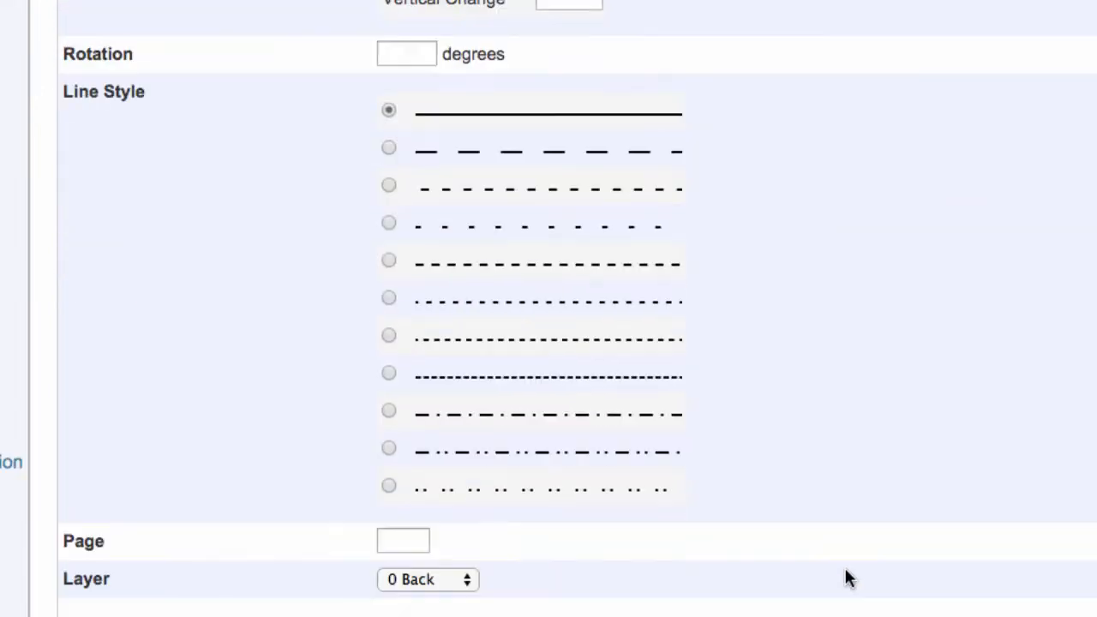
click(470, 581)
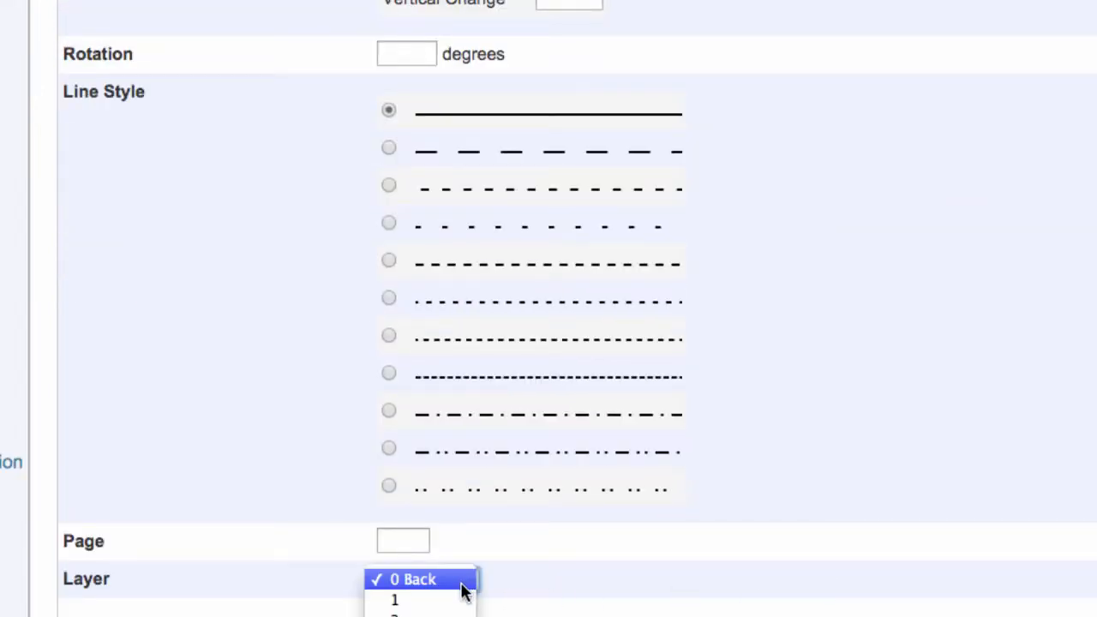
click(456, 600)
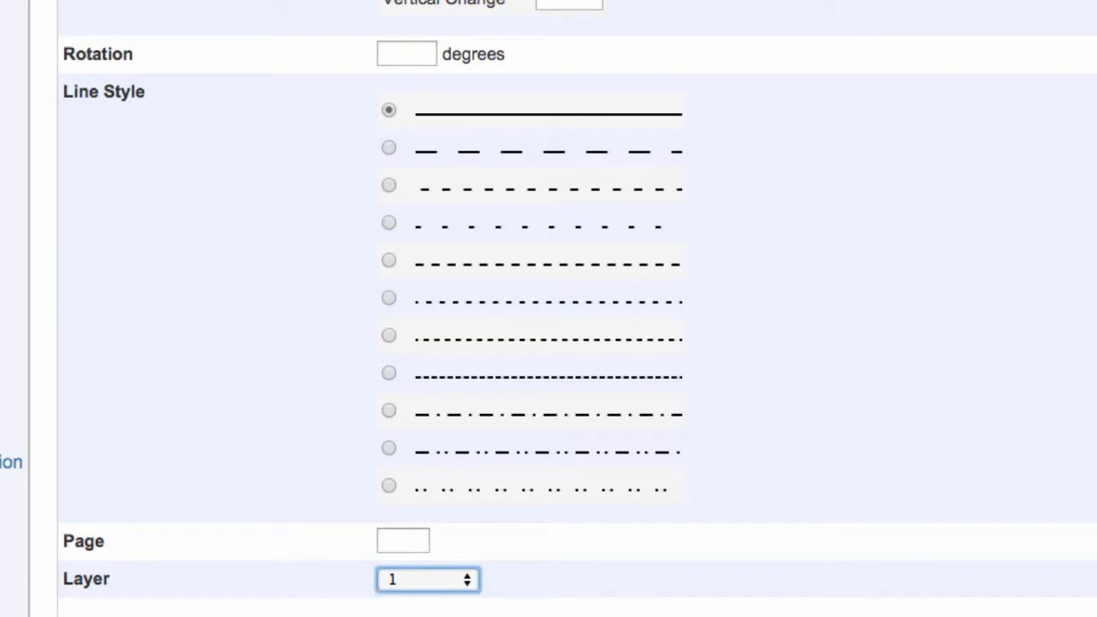
click(1070, 573)
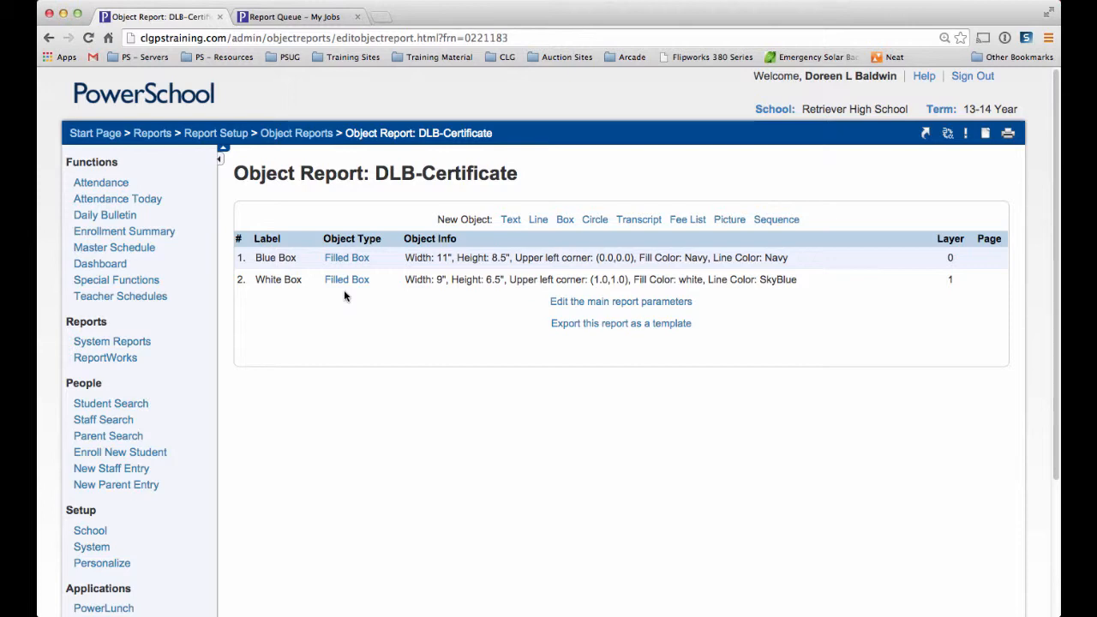
- Select a student from the current selection on the Start Page and open Print A Report
click(287, 18)
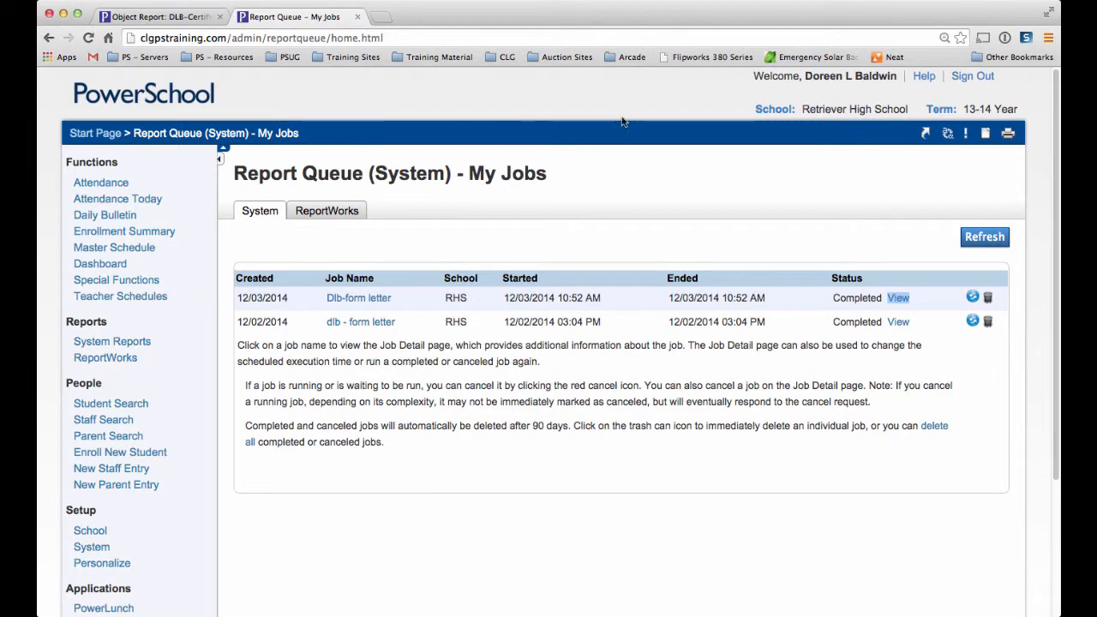
click(154, 93)
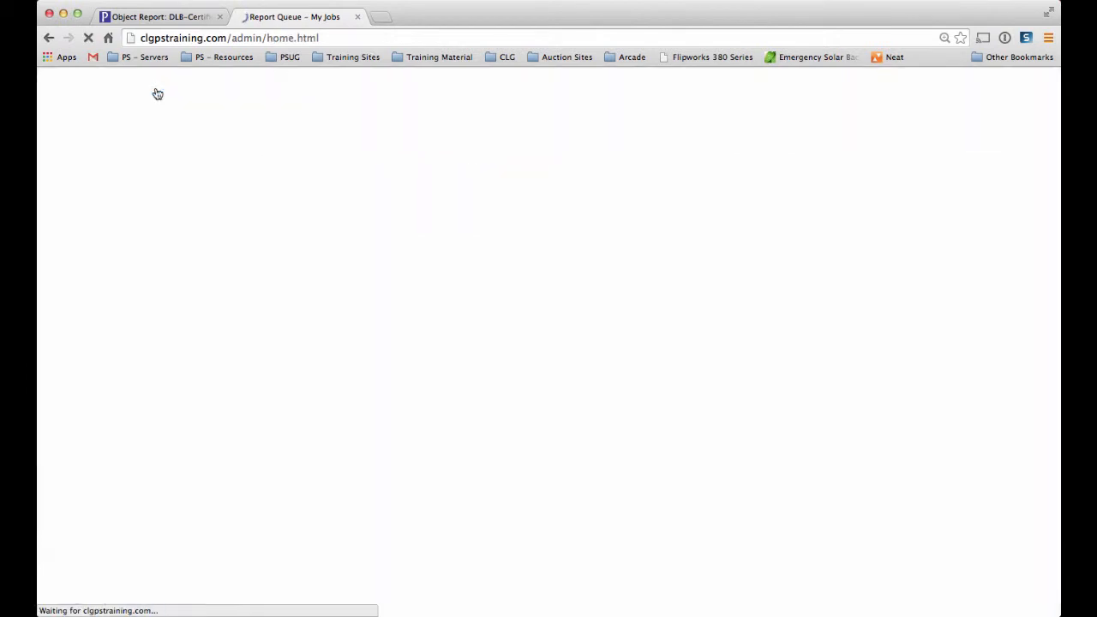
click(420, 345)
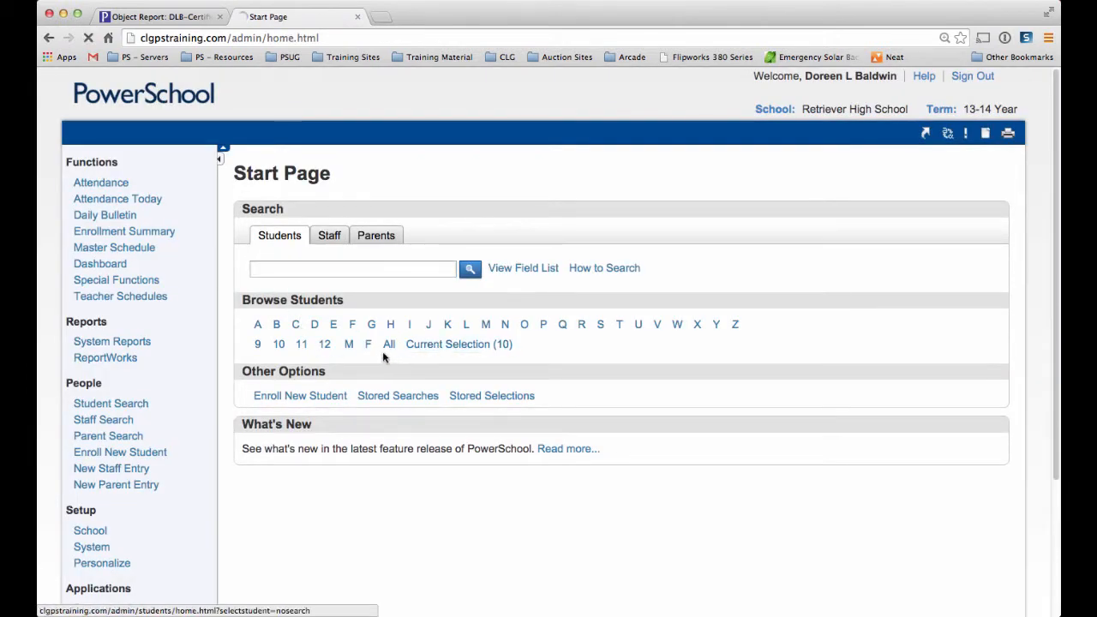
click(336, 342)
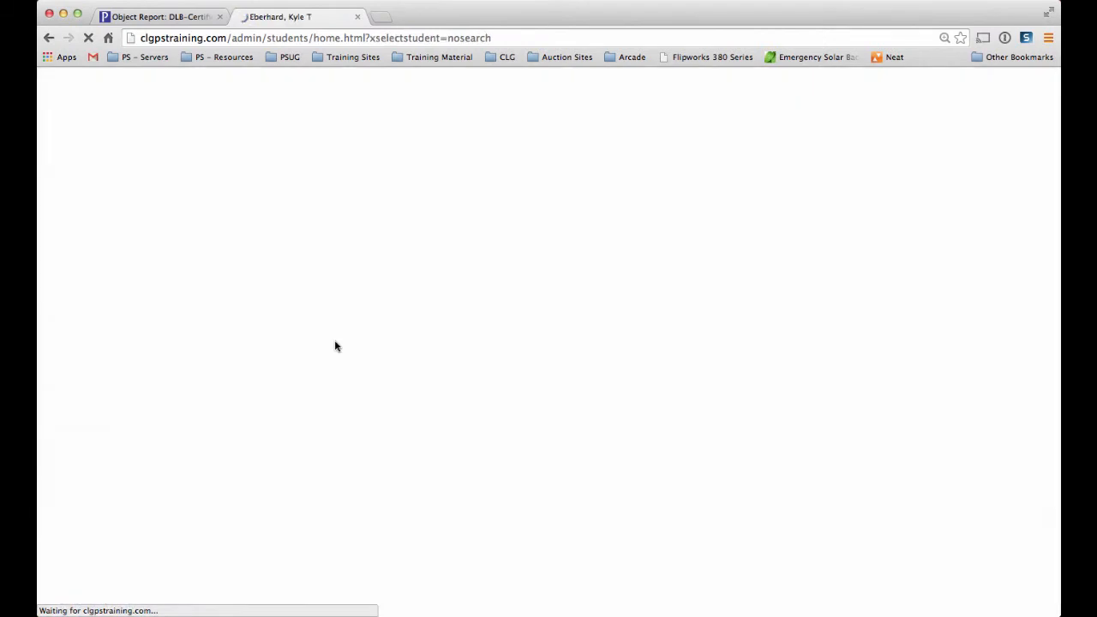
click(114, 106)
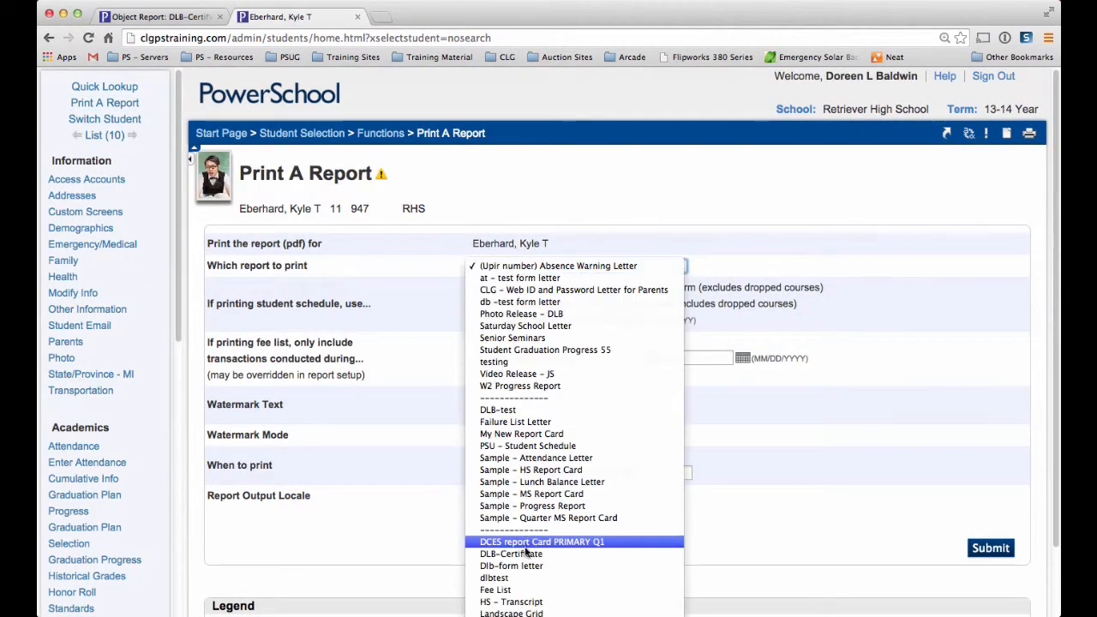
- Run the DLB-Certificate report and open its finished PDF in a new tab
click(679, 266)
click(527, 555)
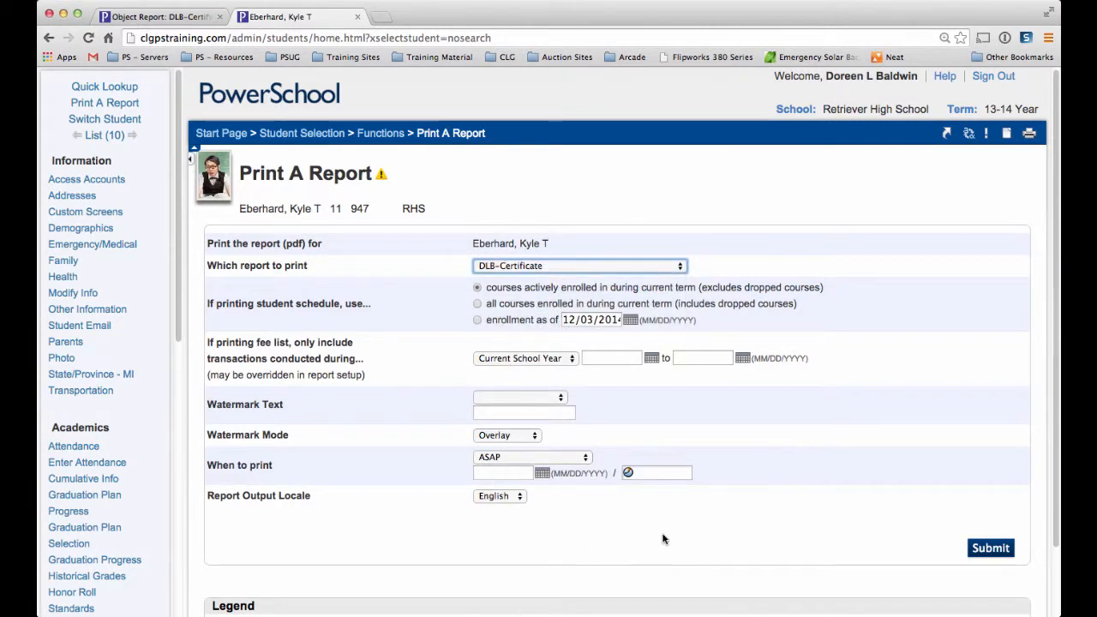
click(990, 546)
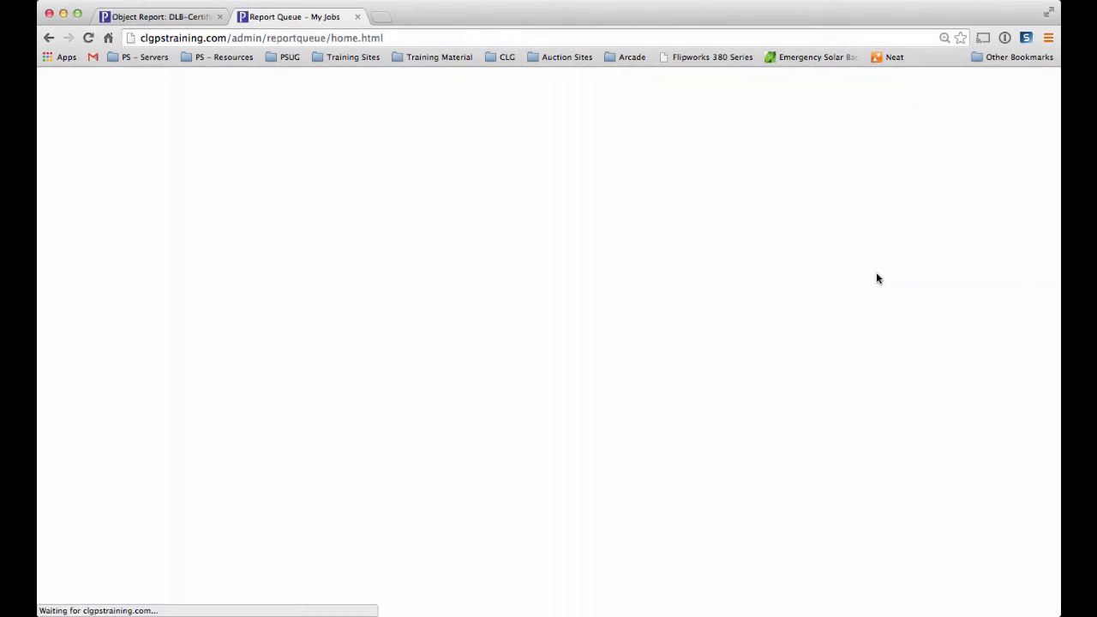
right_click(898, 300)
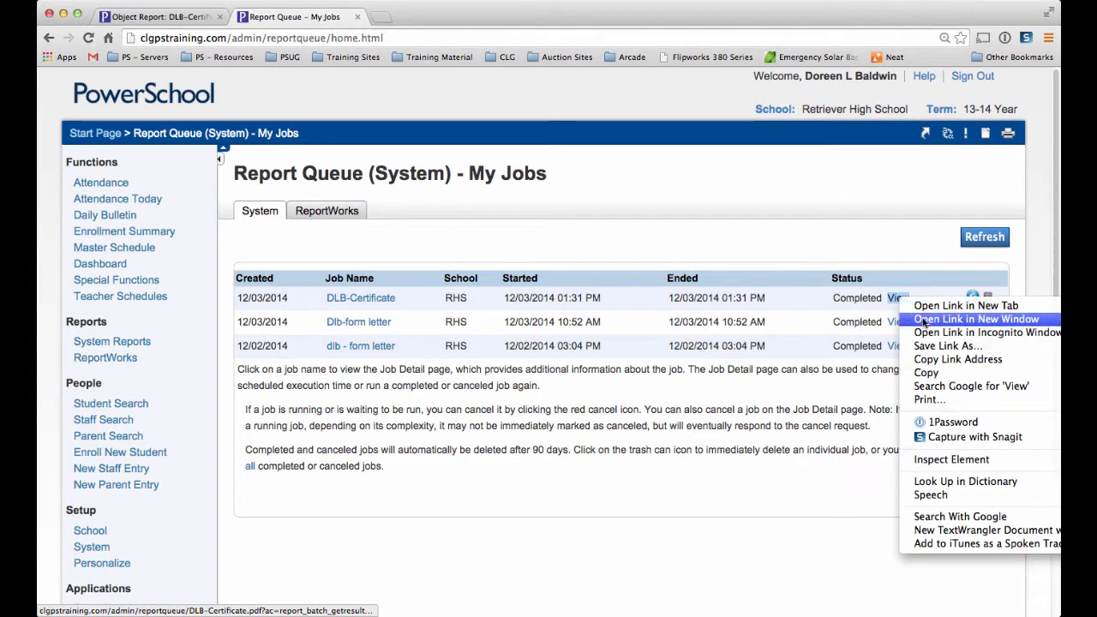
click(926, 307)
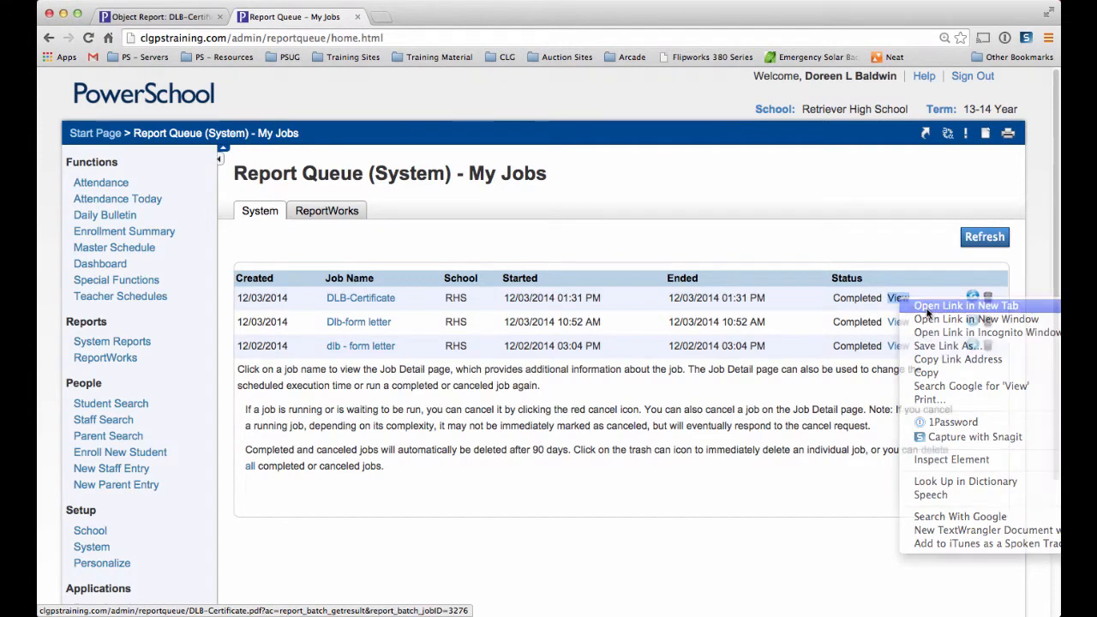
- Review the certificate PDF, close its tab, and start a new text object
click(457, 18)
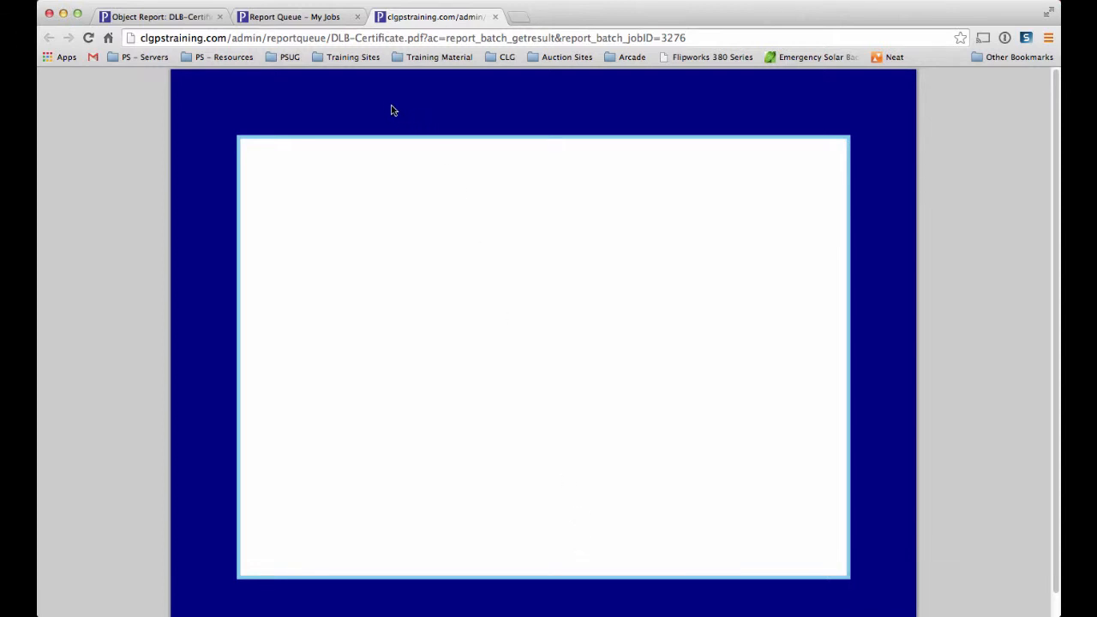
key(super+w)
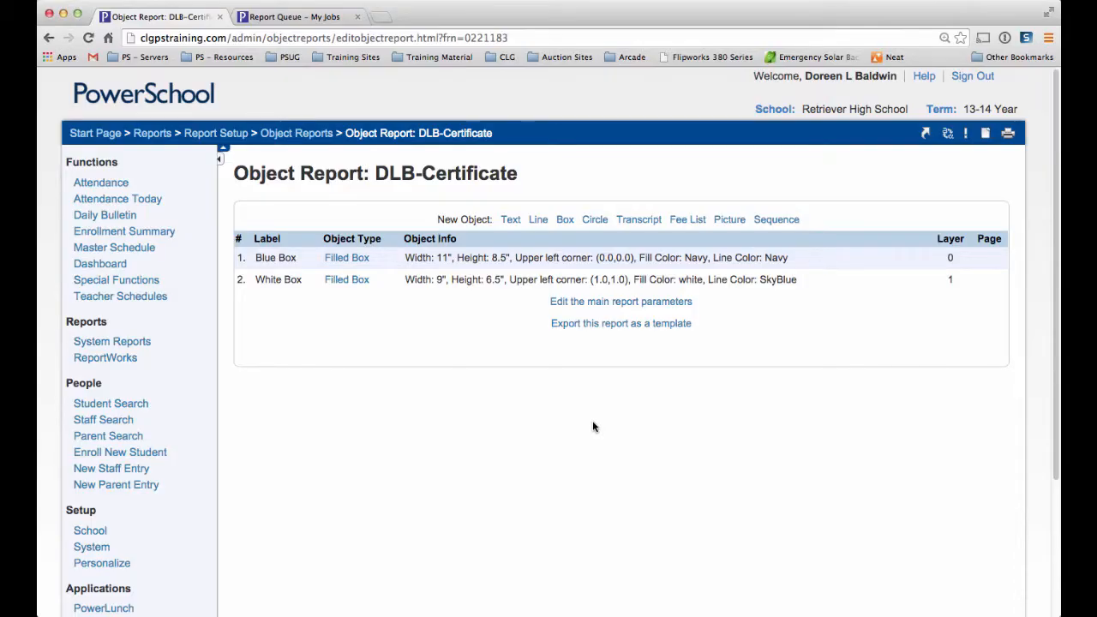
click(510, 219)
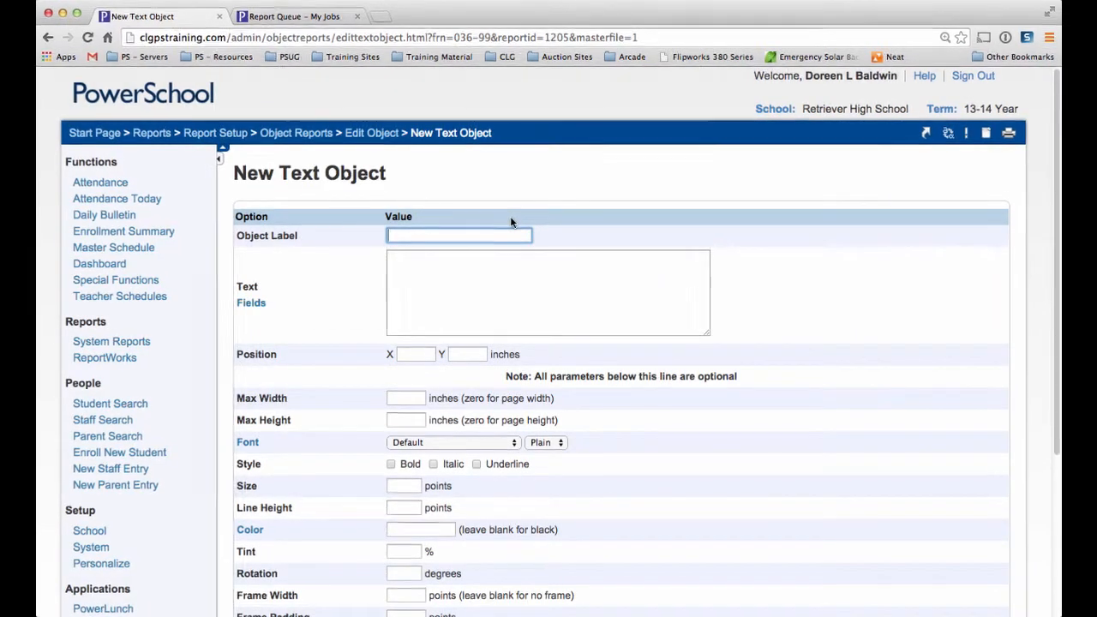
- Label the text object '01 School Name' with text <tabc 5.5>~(schoolname) at position (0, 2)
text(0)
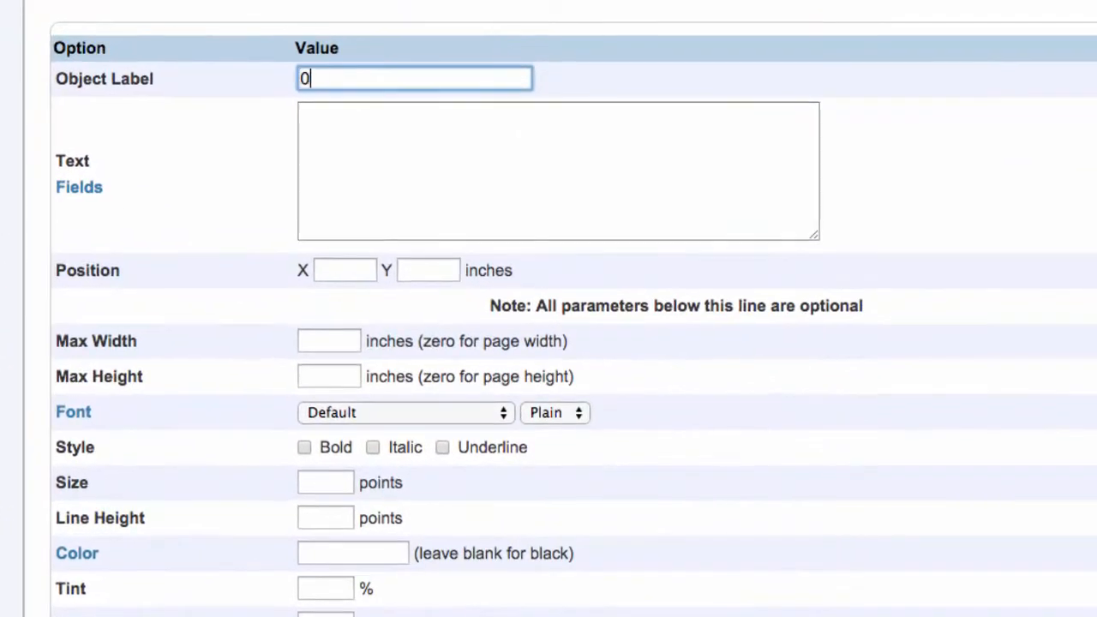
text(1 School Name)
click(485, 121)
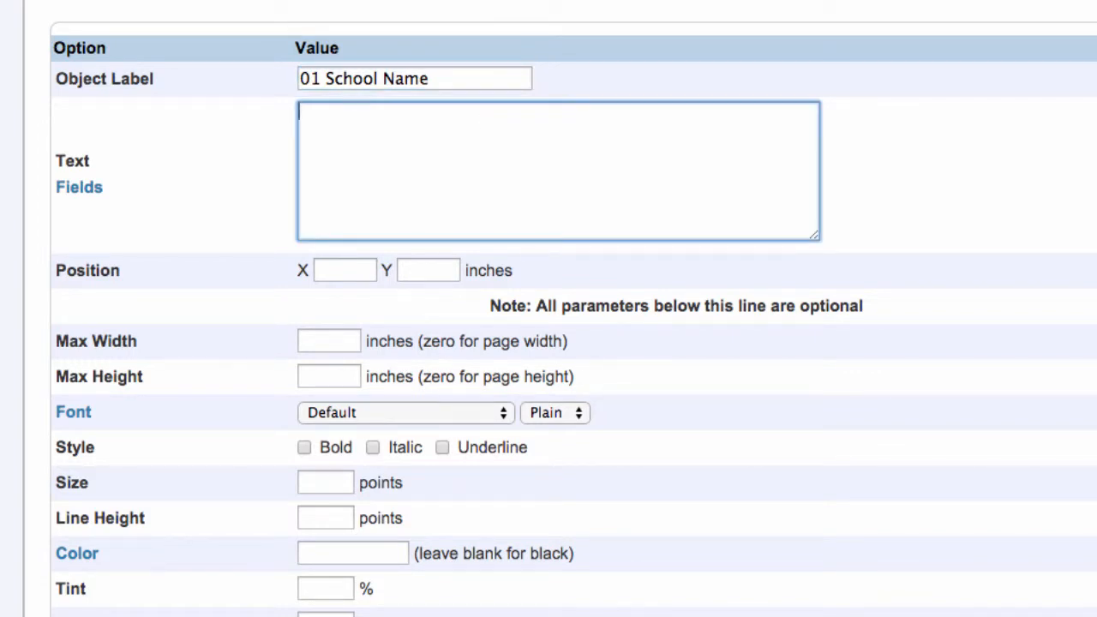
text(<tabc 5.5)
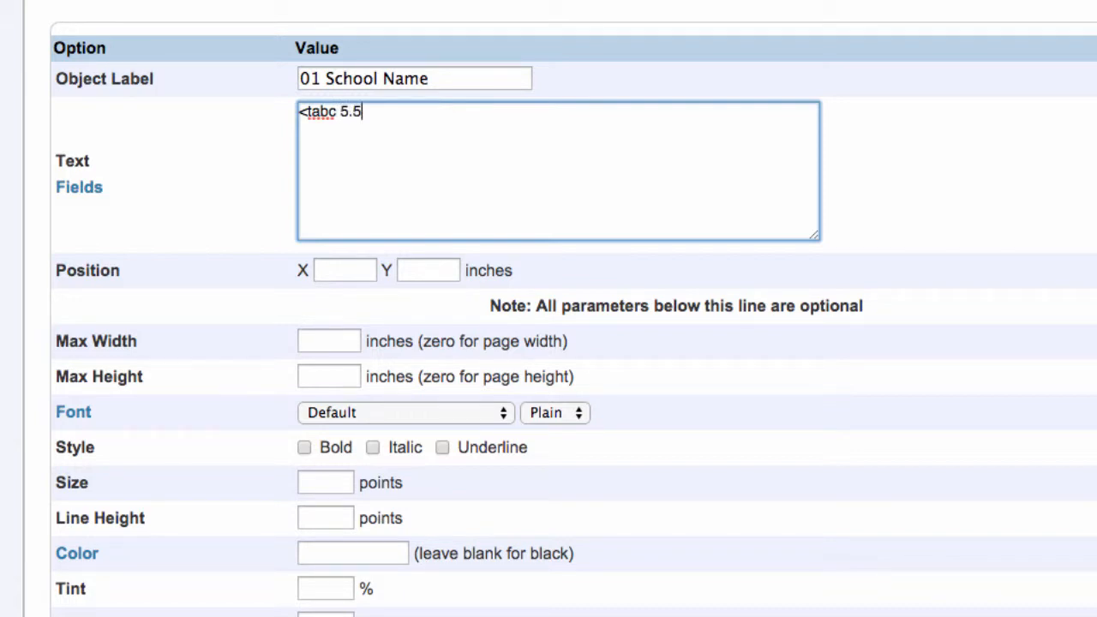
text(>~(schoolname))
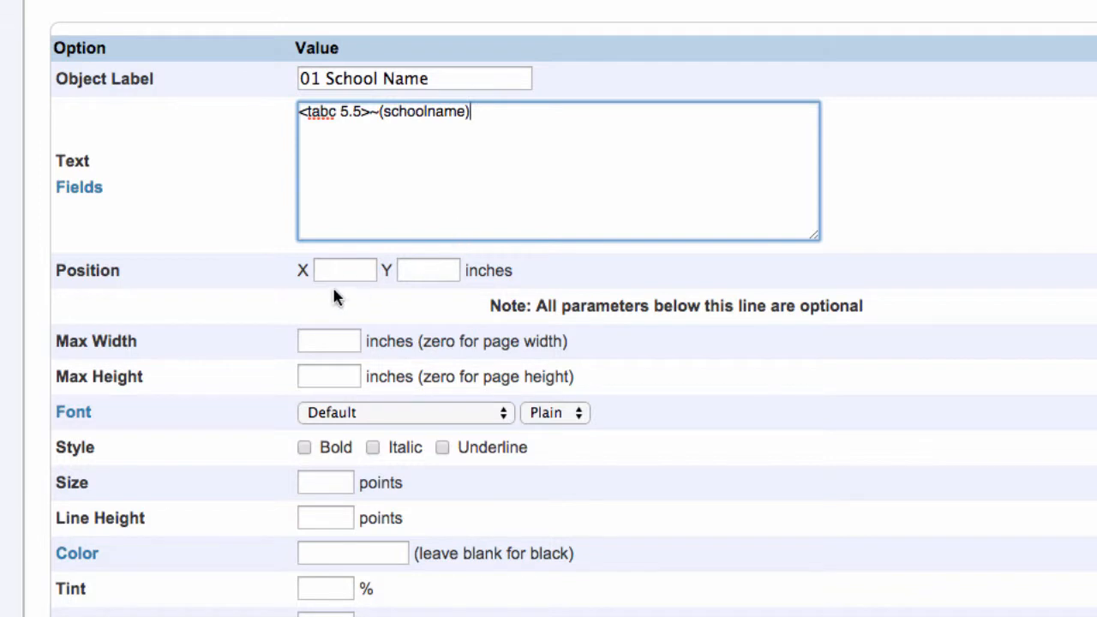
click(350, 271)
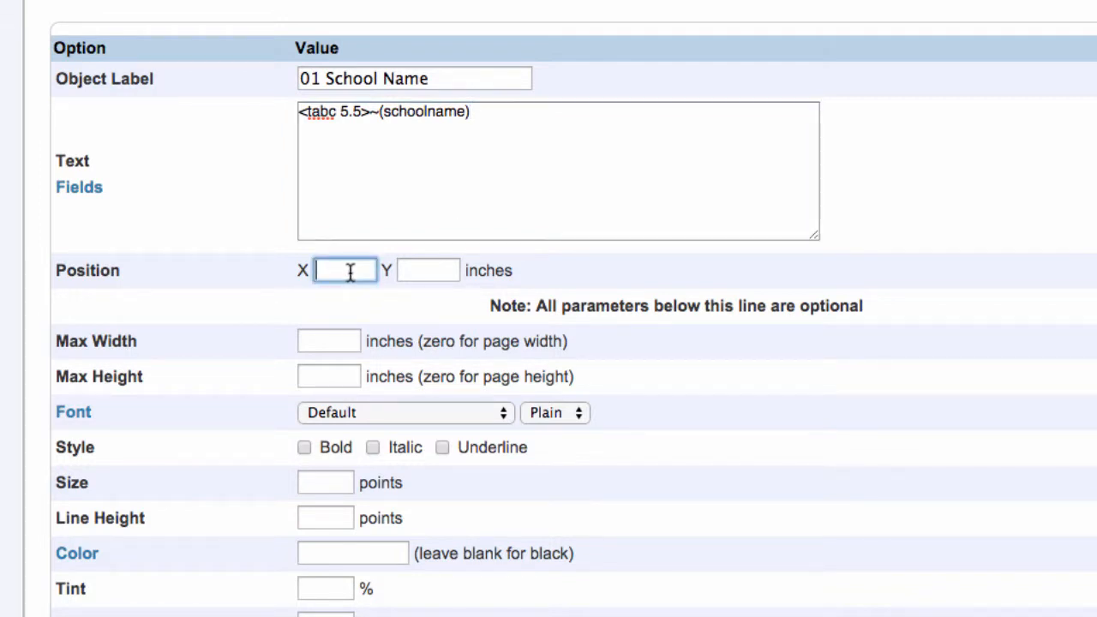
text(0)
click(421, 272)
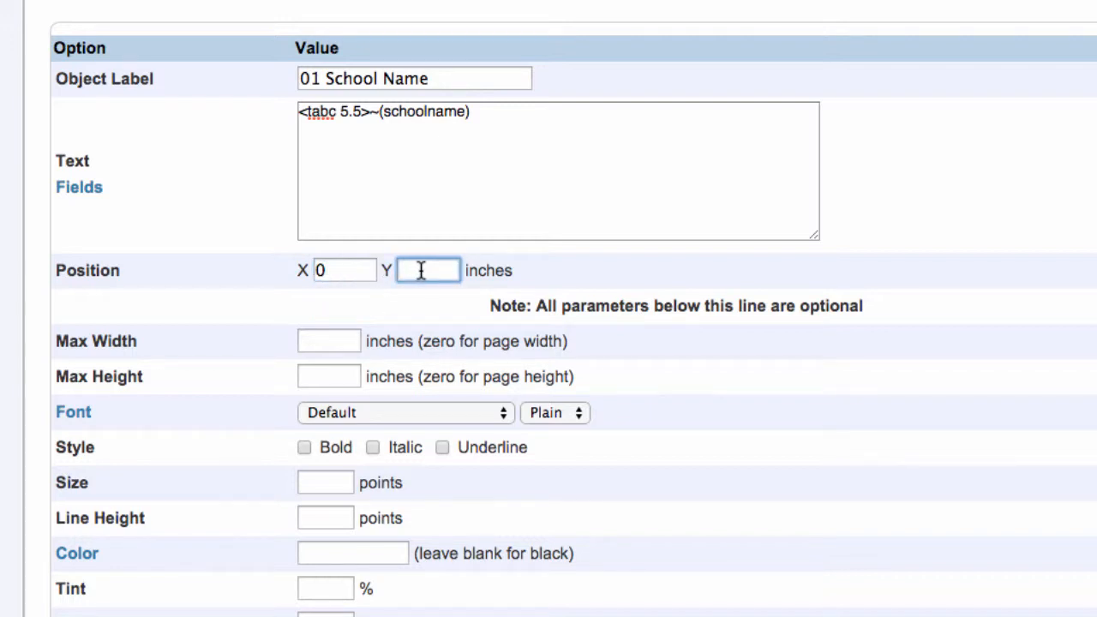
text(2)
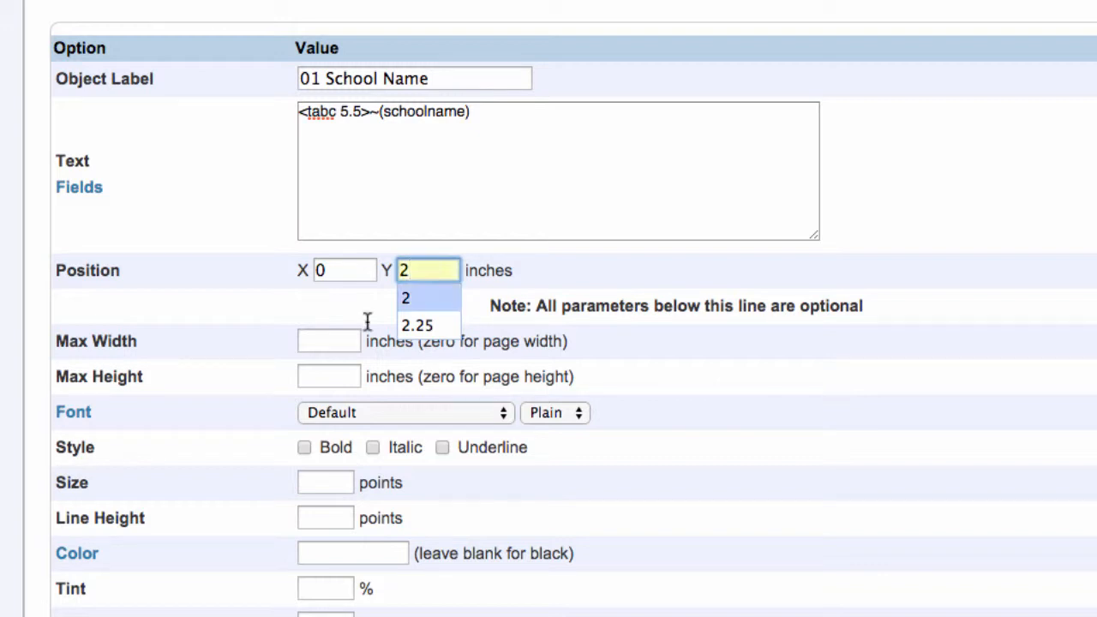
- Style the school name in bold 48-point Maroon Academy Engraved LET on layer 2
click(315, 343)
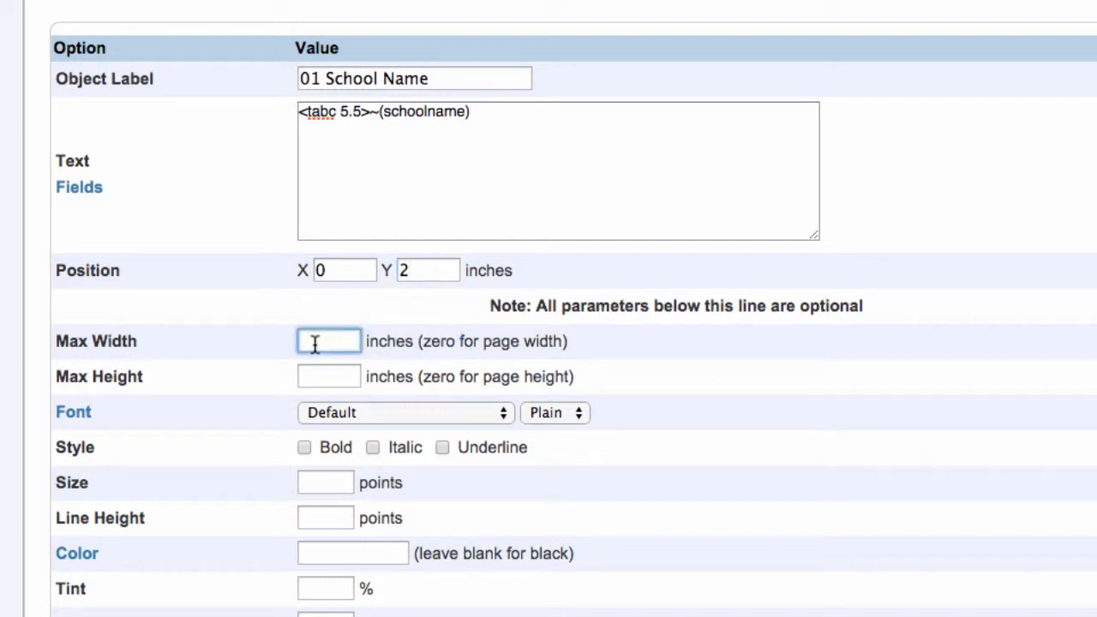
click(480, 413)
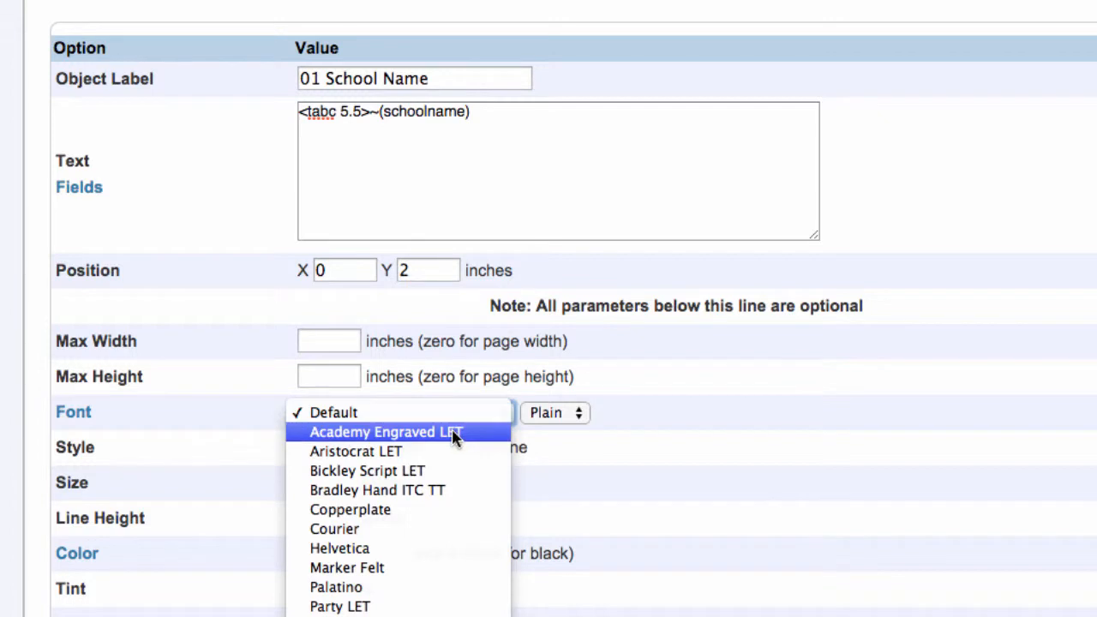
click(452, 437)
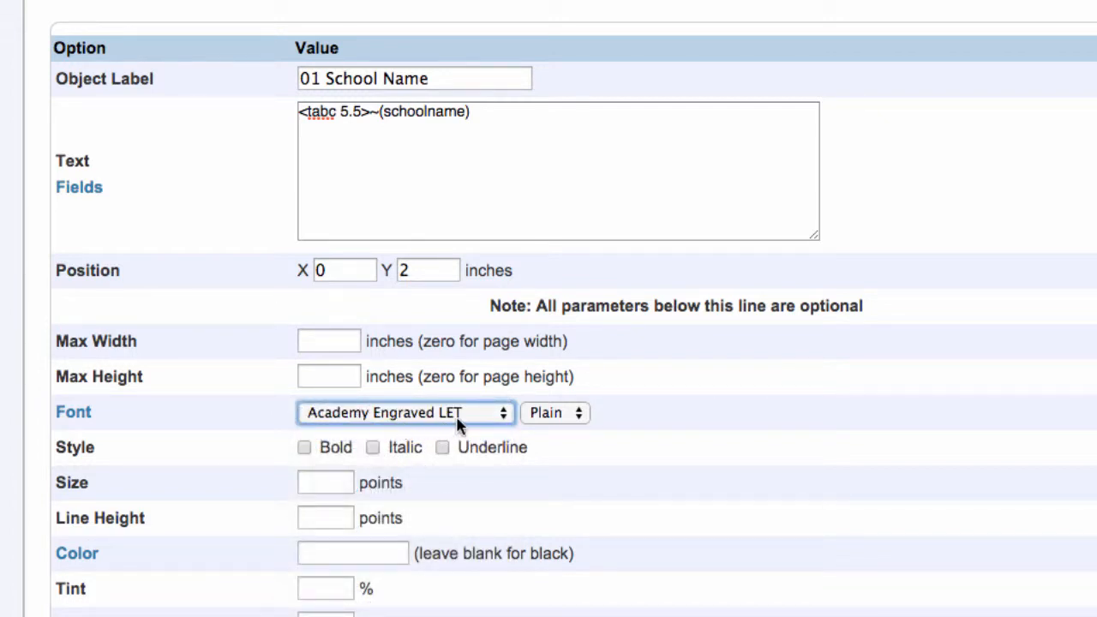
click(303, 446)
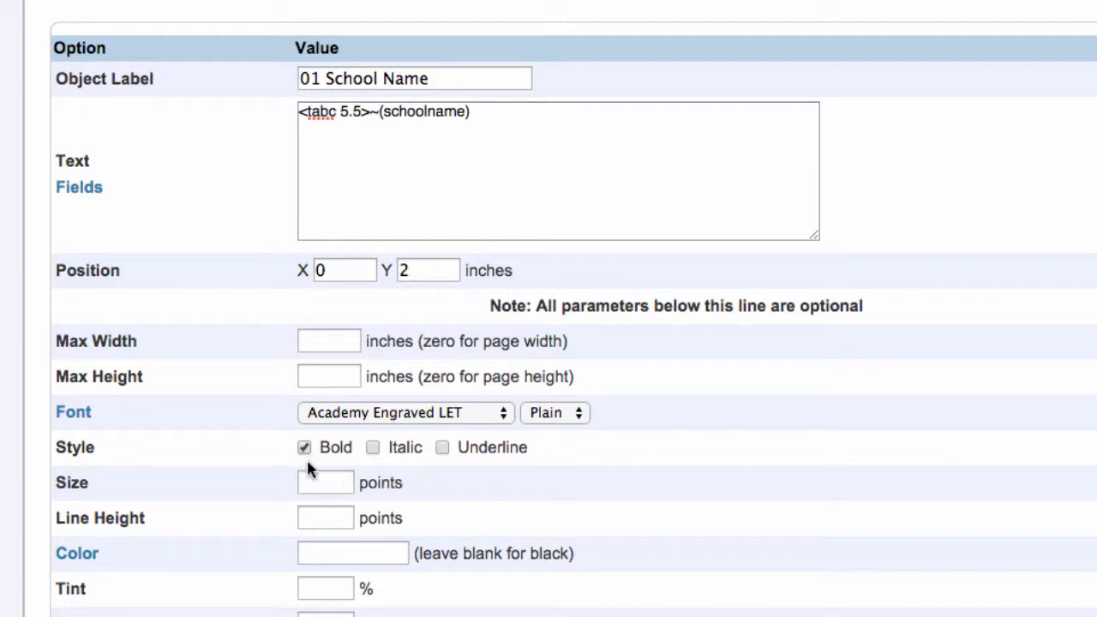
click(318, 480)
text(48)
click(328, 554)
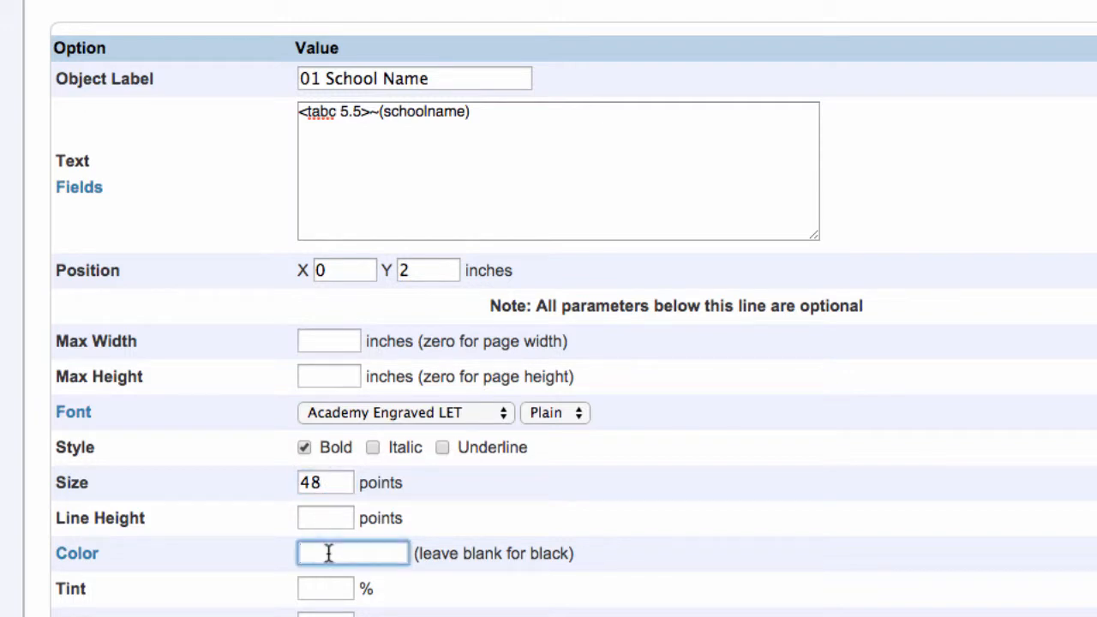
text(Maroon)
scroll(621, 568, down, 5)
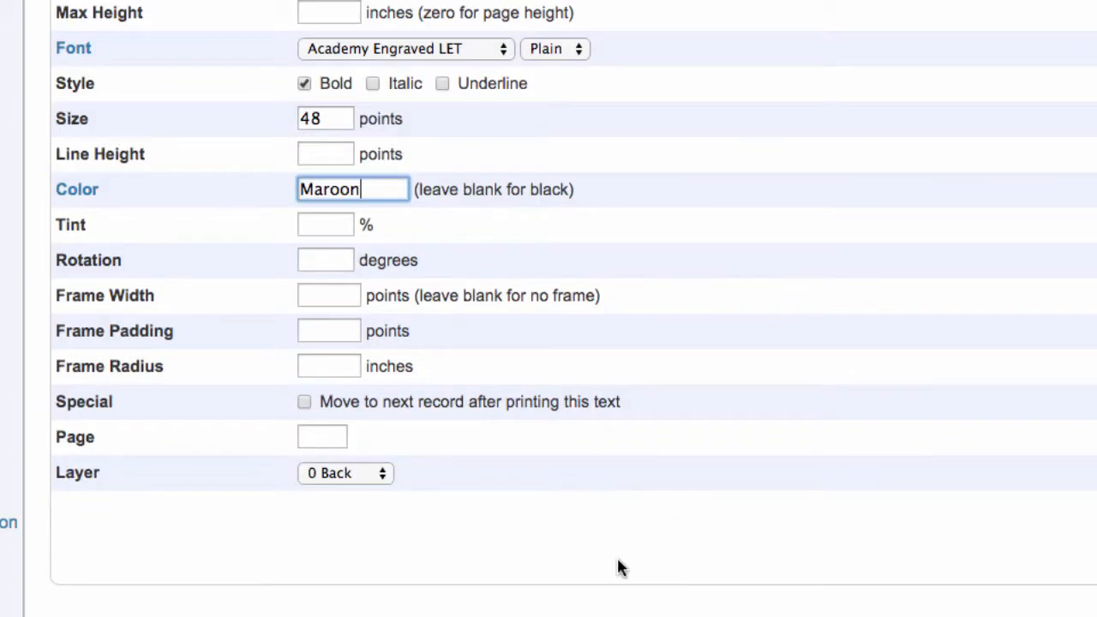
click(371, 473)
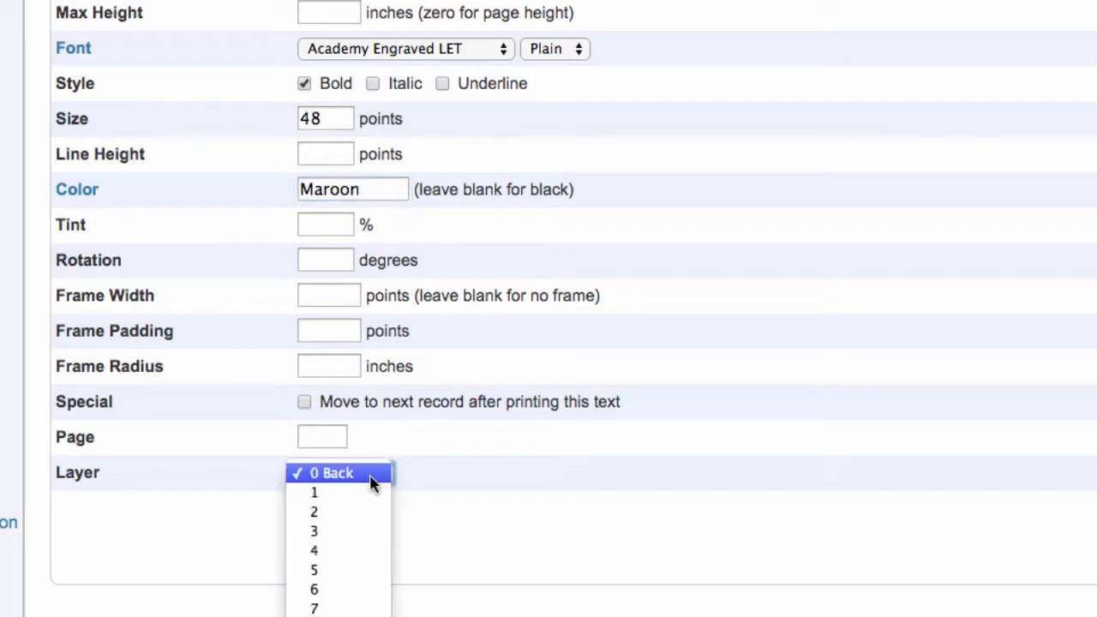
click(354, 514)
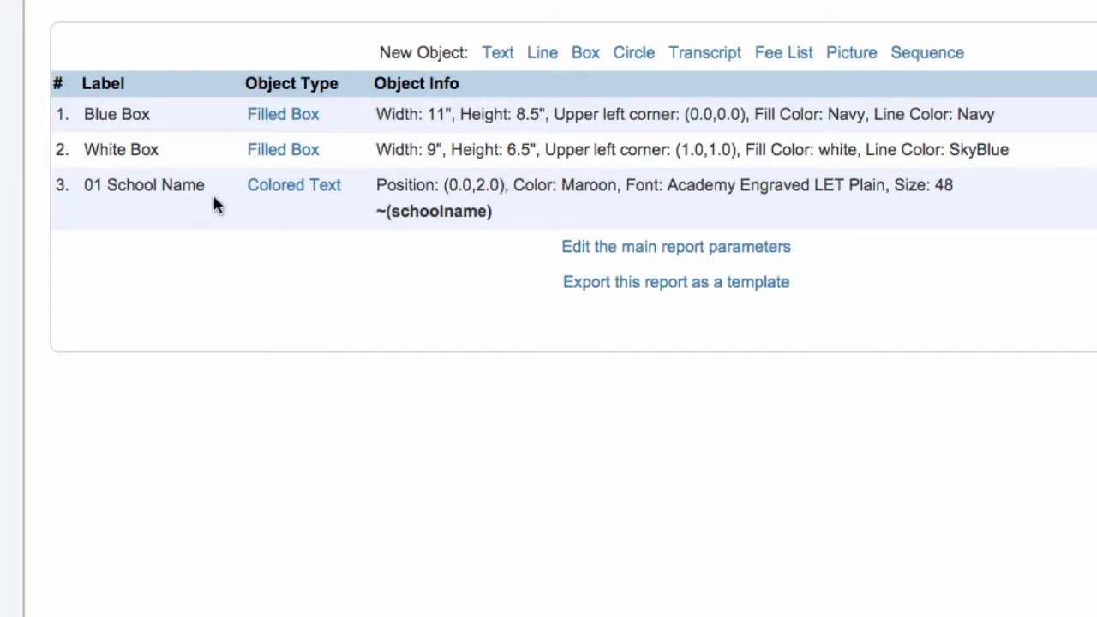
- Create text object '02 Award Name' reading <tabc 5.5>Honor Student Achievement Award, correcting the spelling
click(501, 54)
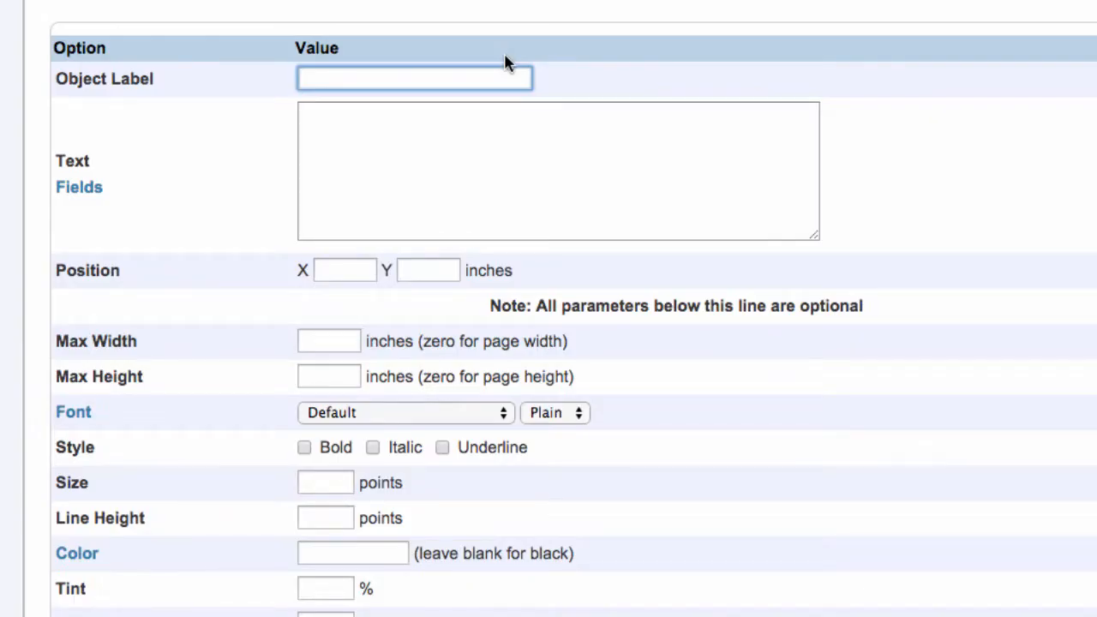
text(02 Award Name)
click(516, 139)
text(<t)
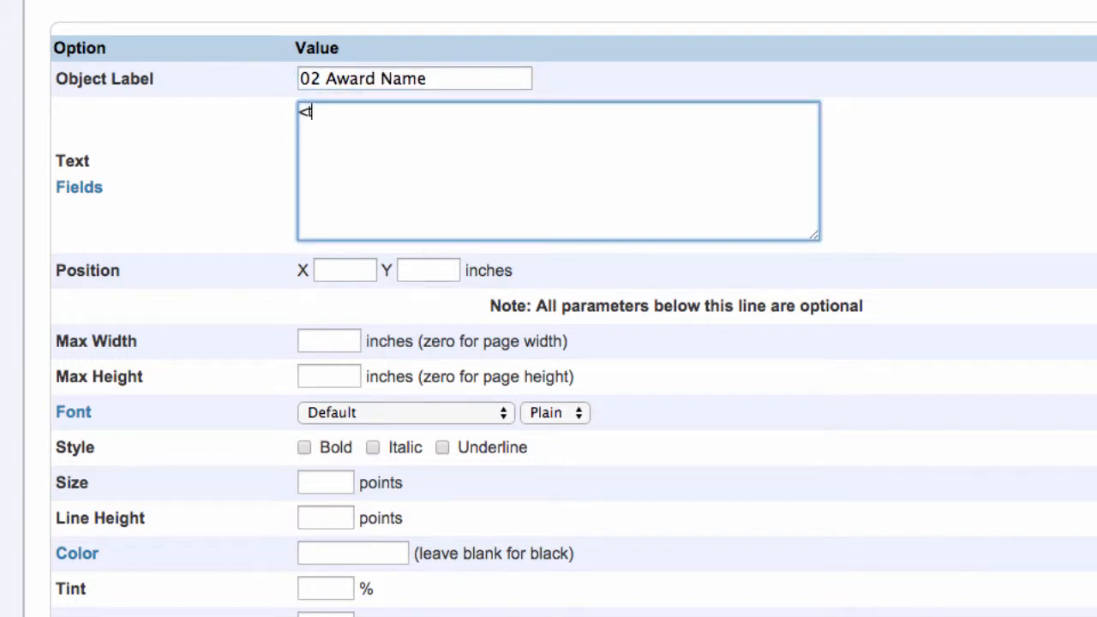
text(abc 5.5>Honor Student)
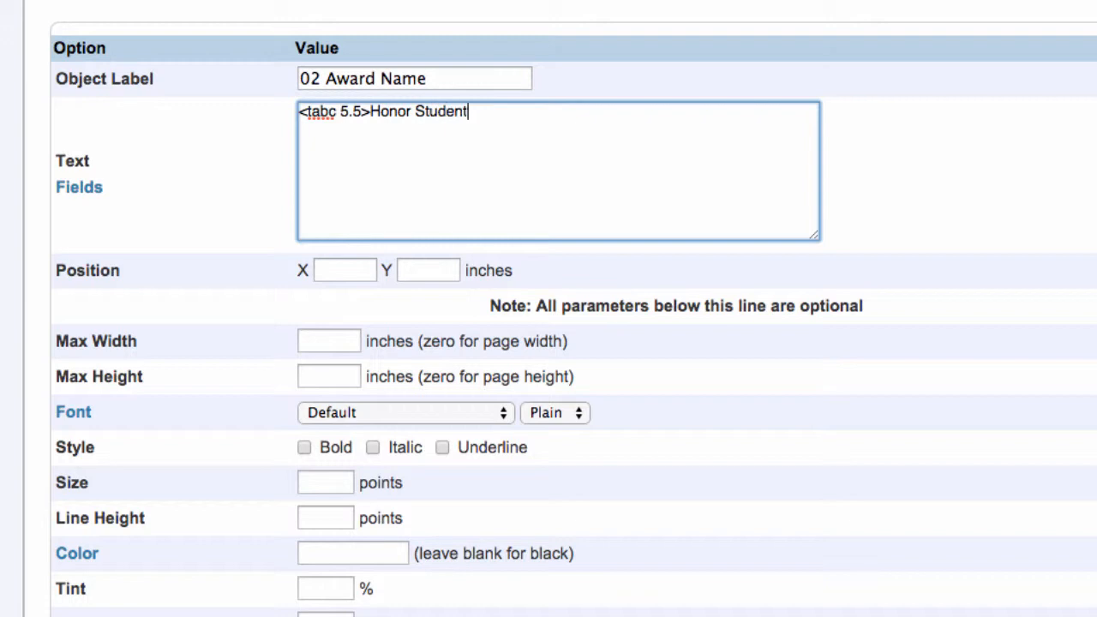
text( Achievenemt Award)
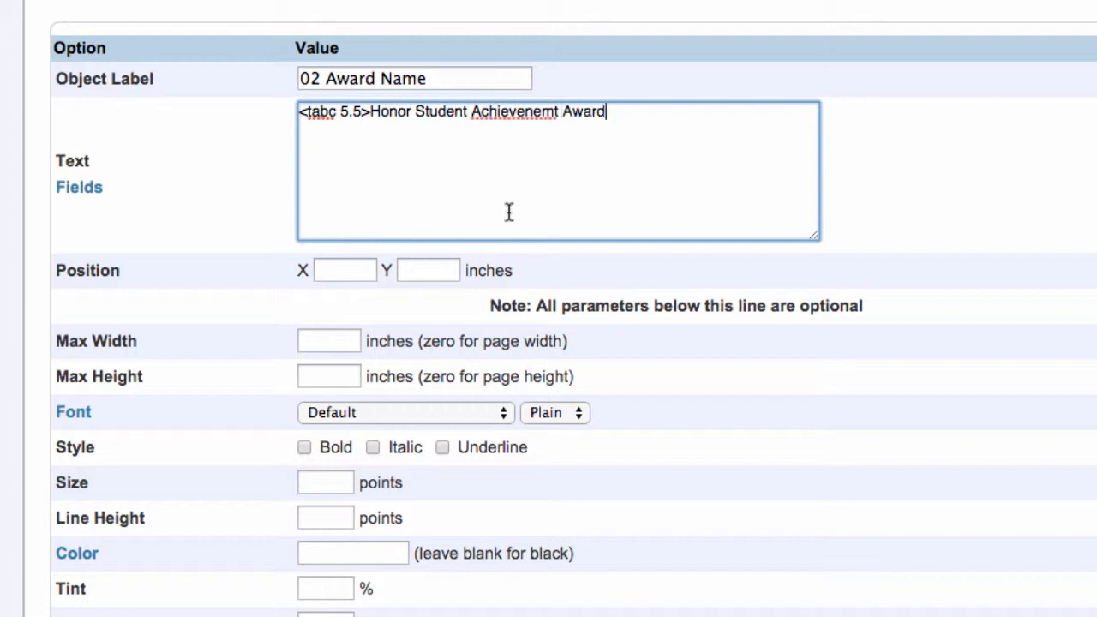
right_click(512, 115)
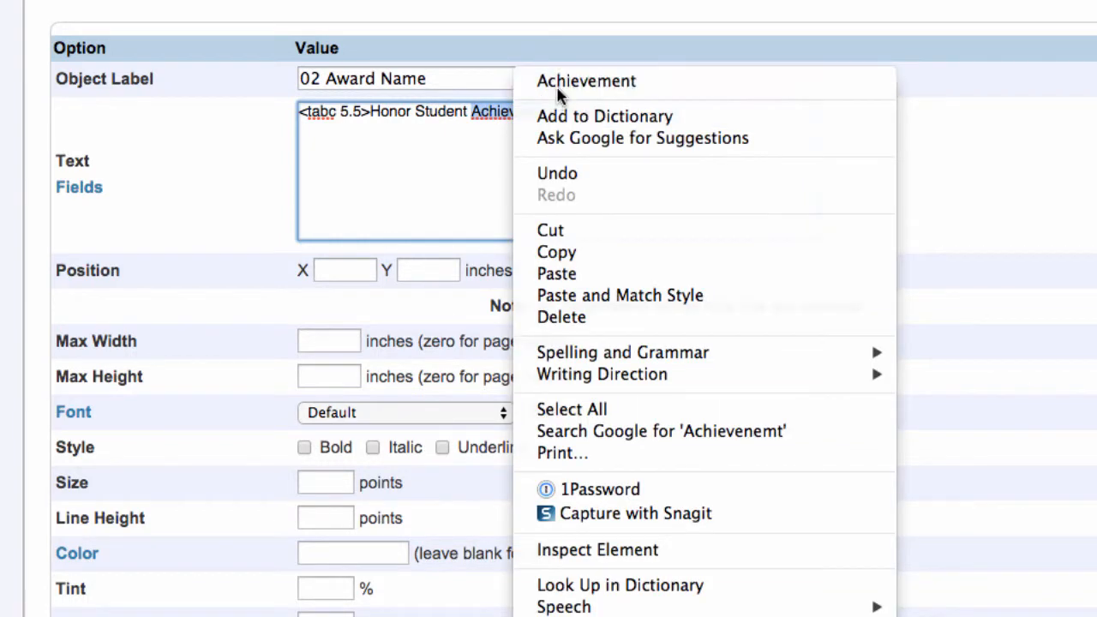
click(555, 86)
click(630, 112)
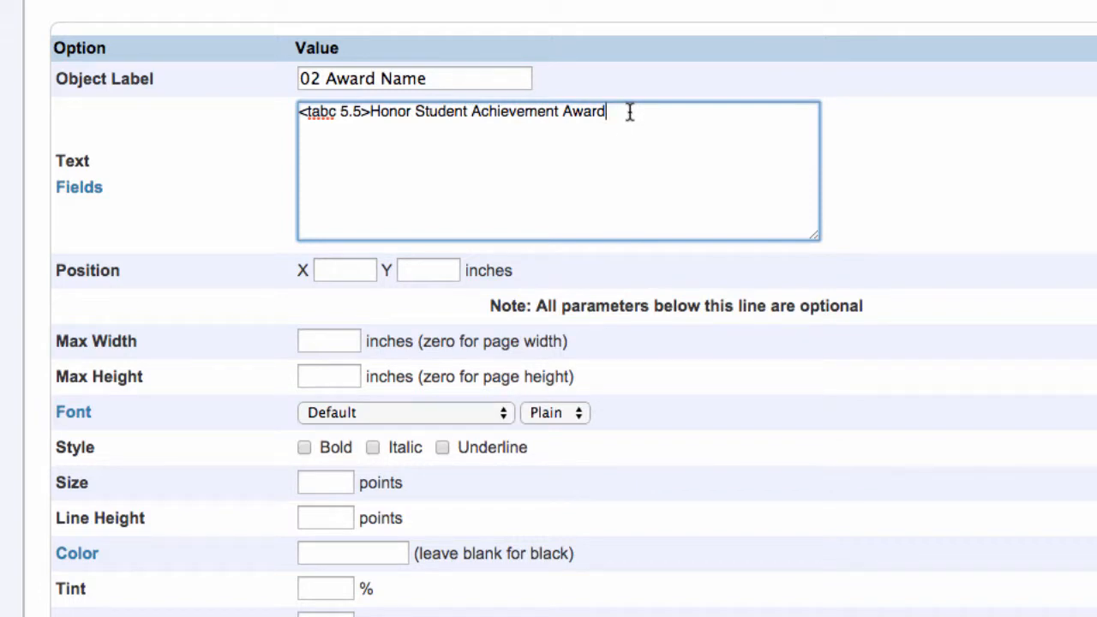
- Position the award name at X 0, Y 2.5
click(334, 271)
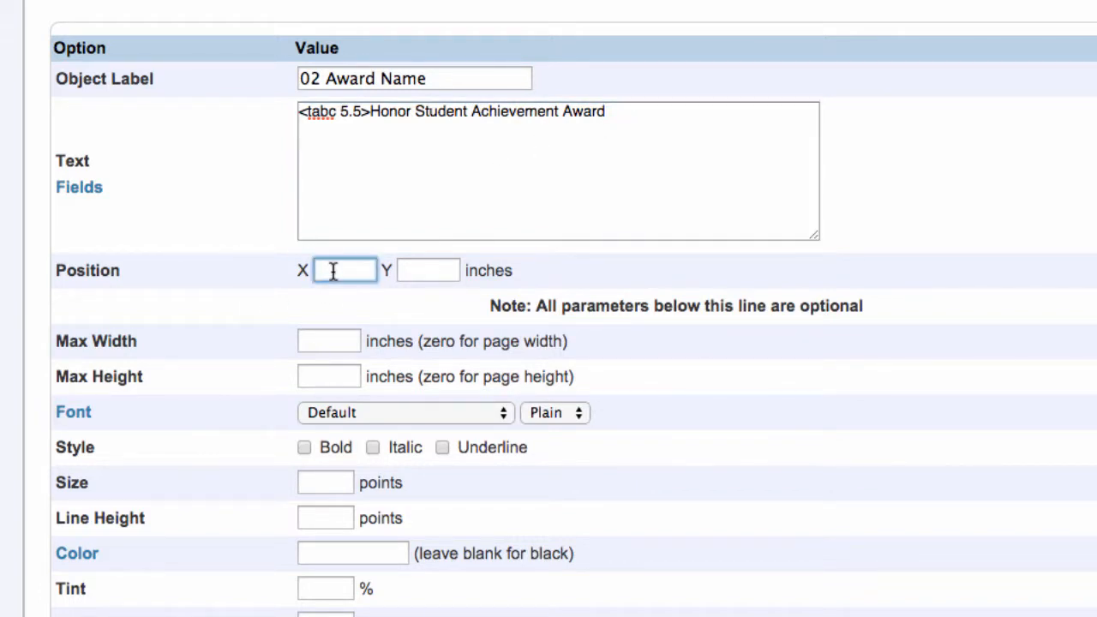
text(0)
click(421, 272)
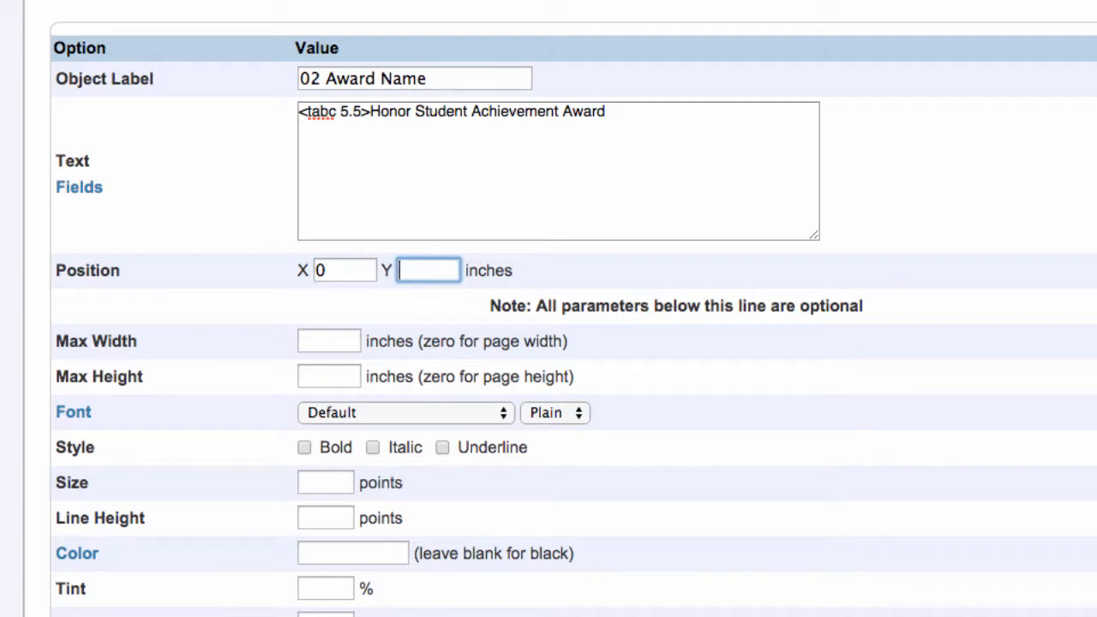
text(2.5)
- Make the award name bold 18-point Helvetica on layer 2 and submit it
click(347, 415)
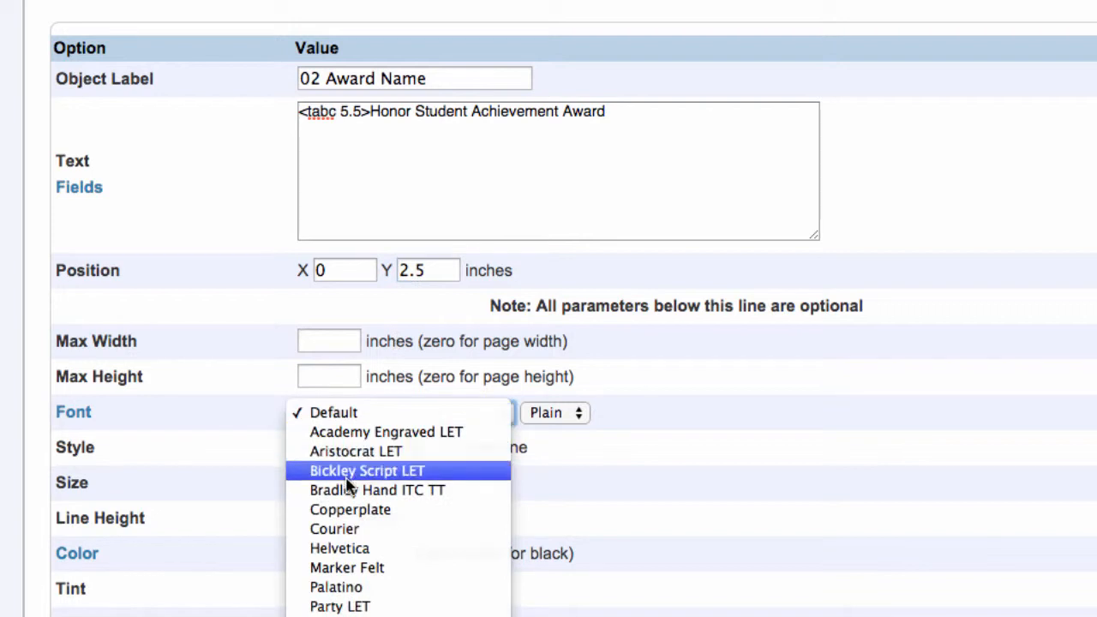
click(341, 549)
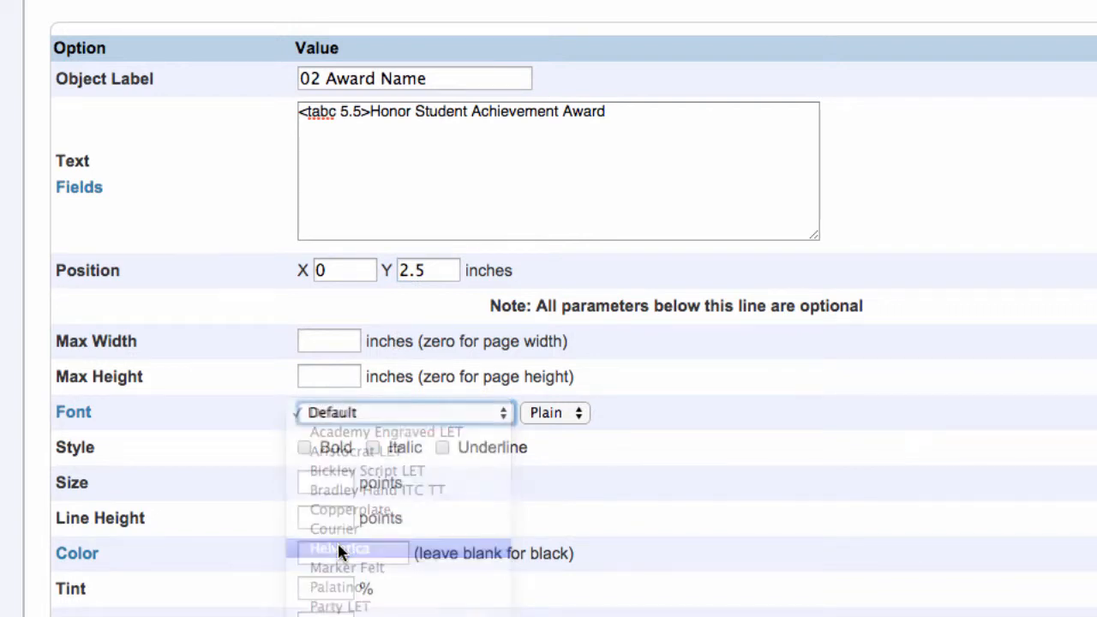
click(305, 447)
click(321, 481)
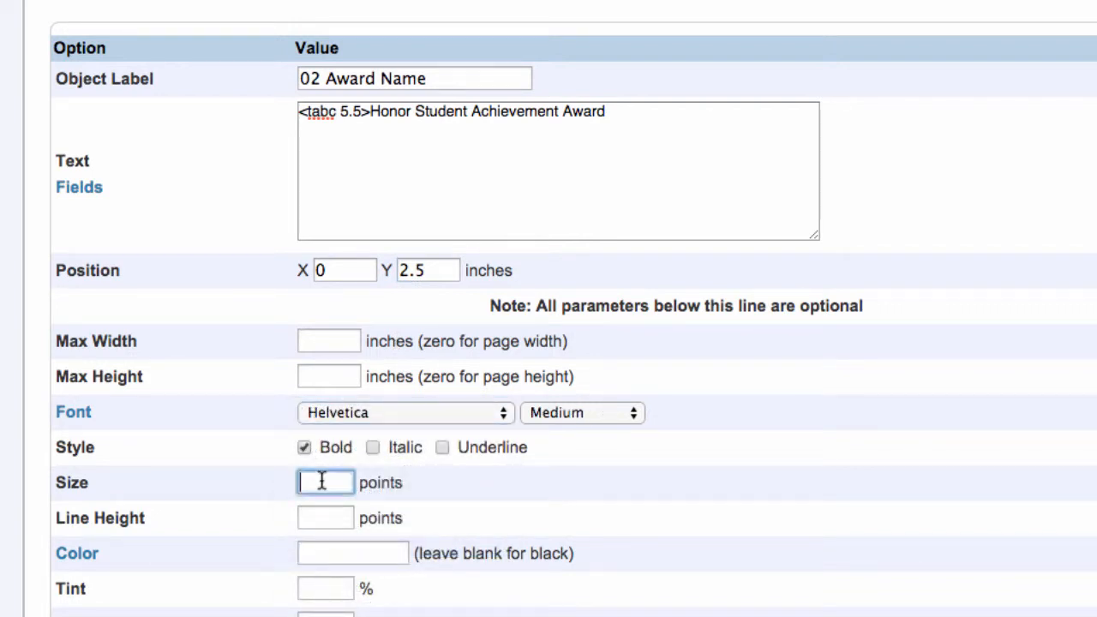
text(18)
scroll(351, 480, down, 5)
click(351, 474)
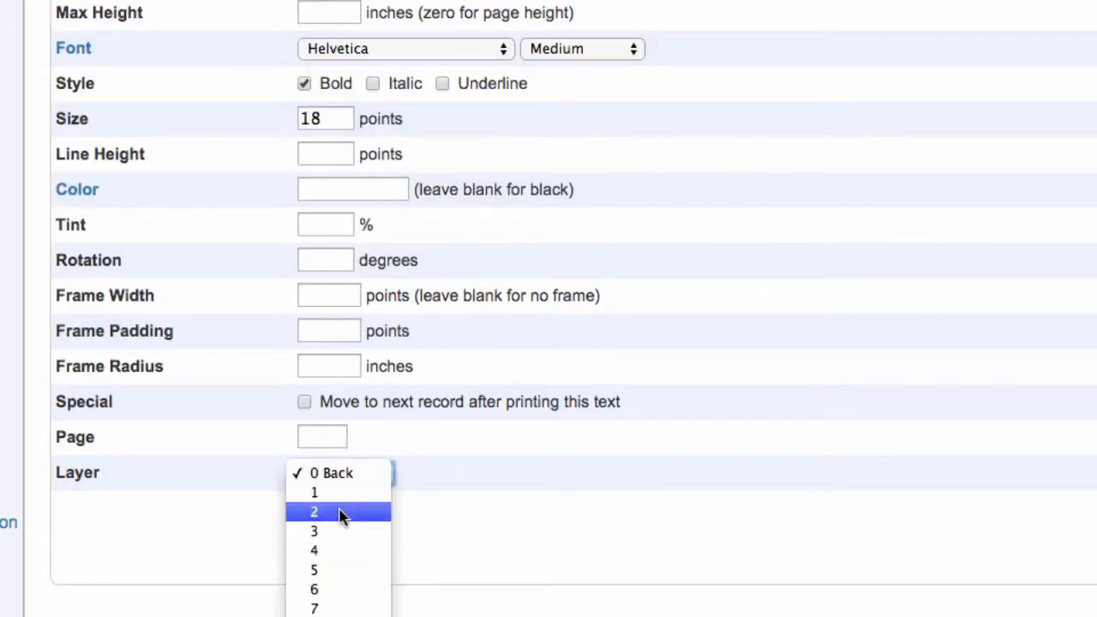
click(343, 512)
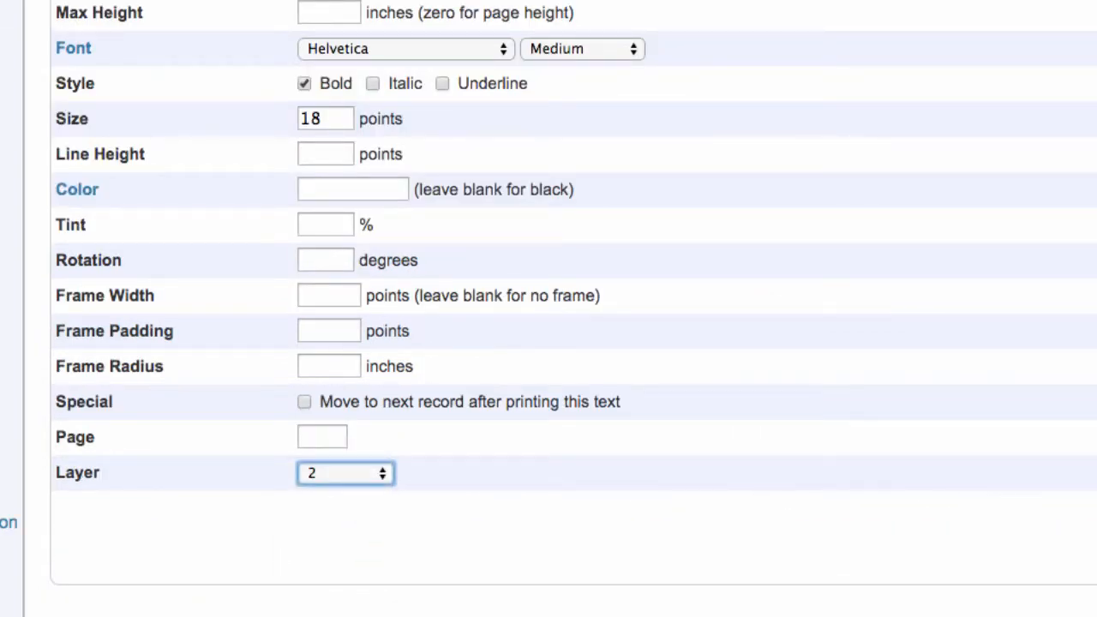
click(1093, 201)
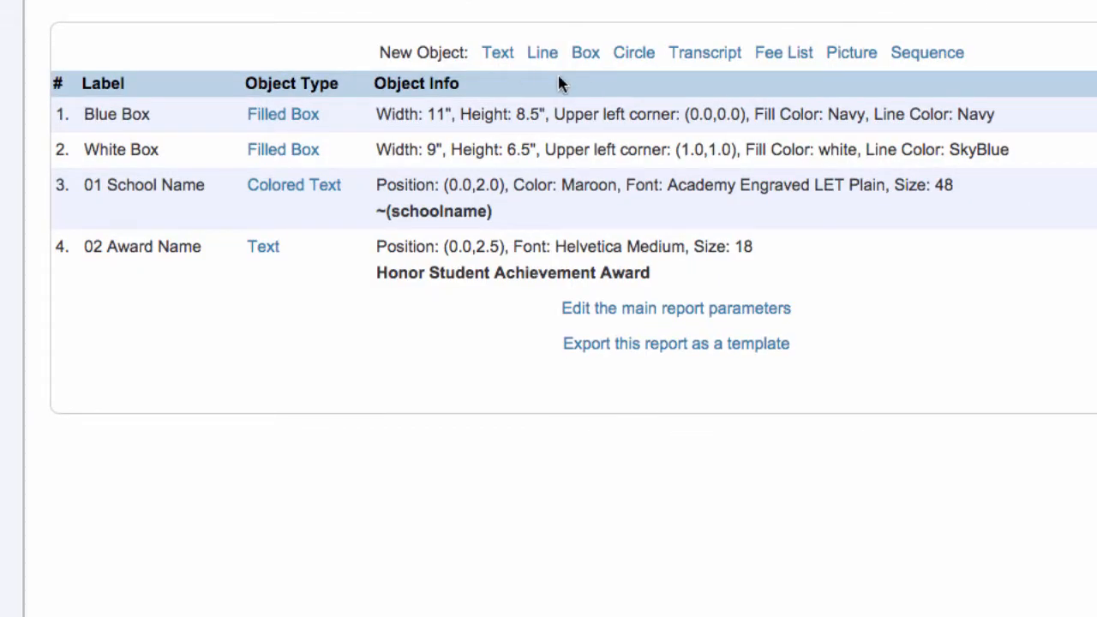
- Create text object '03 Awarded to' reading <tabc 5.5>Awarded to: at position (0, 4.75)
click(495, 54)
text(03 )
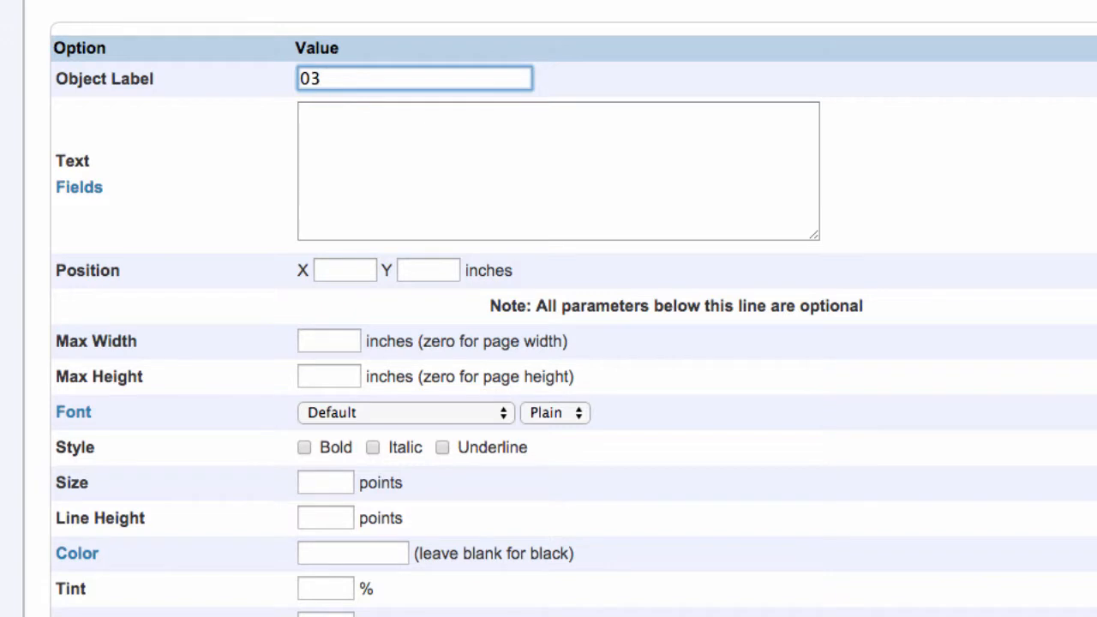
text(Awarded to)
key(Tab)
text(<)
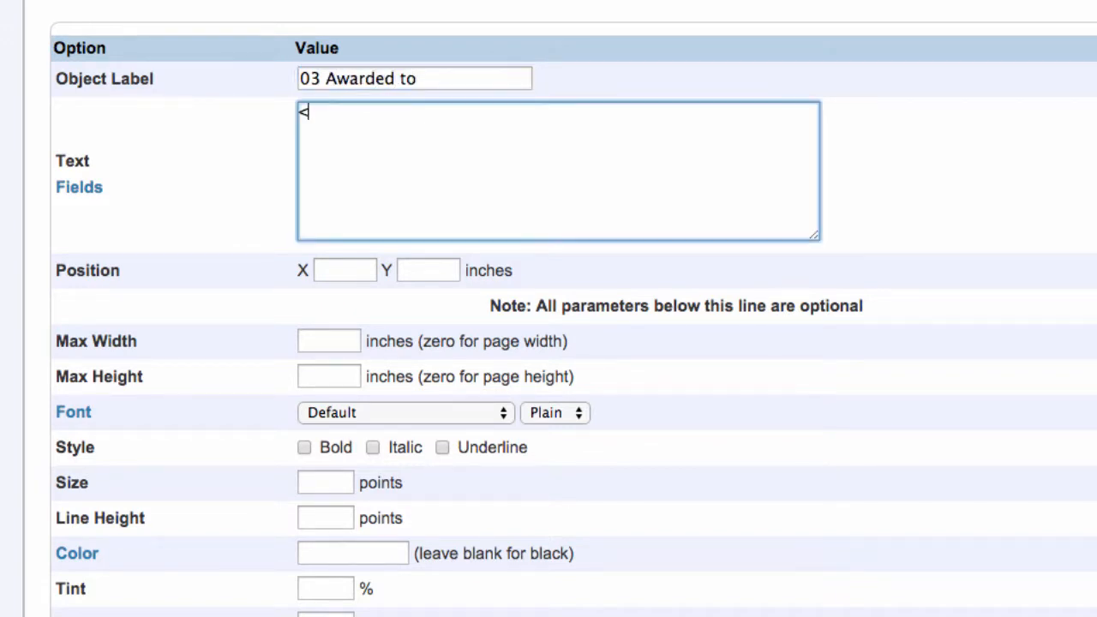
text(tabc 5.5>Awarded)
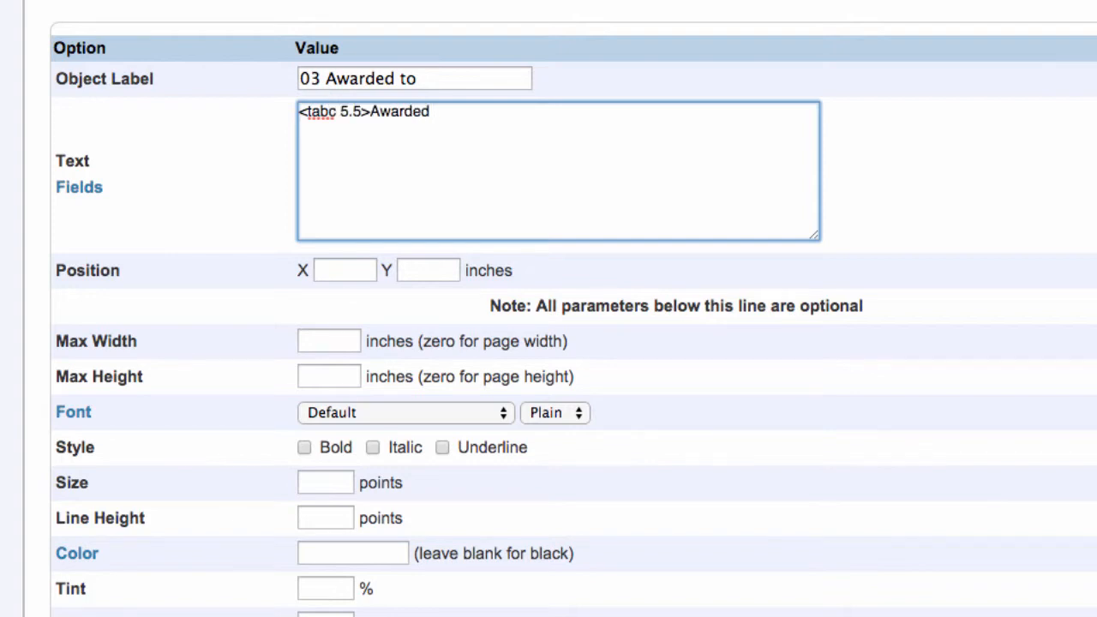
text( to:)
click(363, 269)
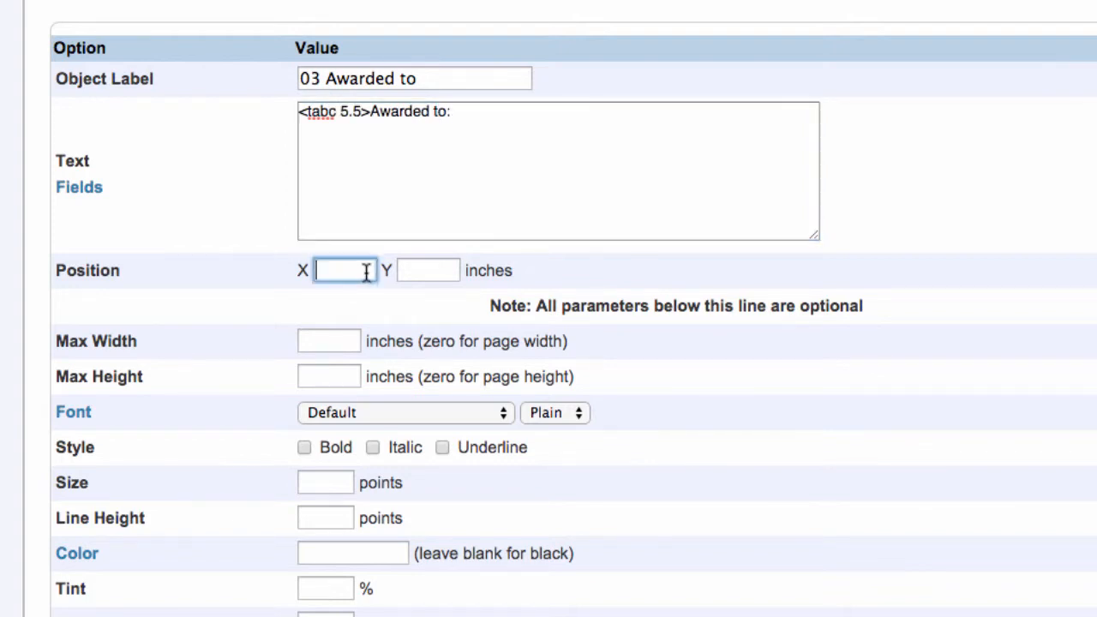
text(0)
click(415, 273)
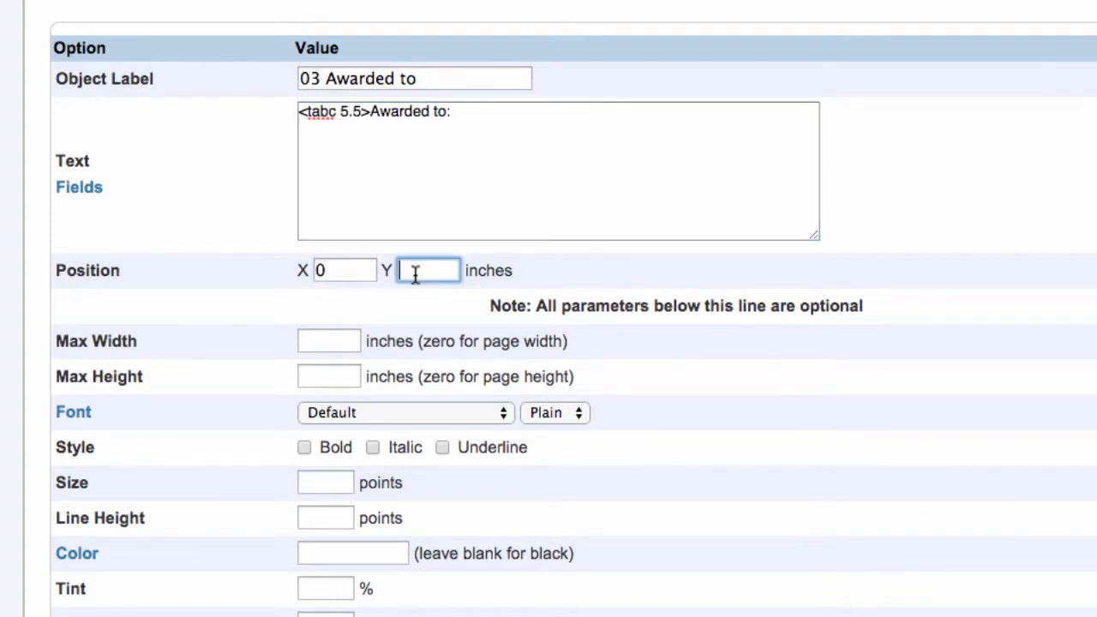
text(4.75)
- Set the Awarded to text size to 18 and place it on layer 2
click(314, 483)
text(18)
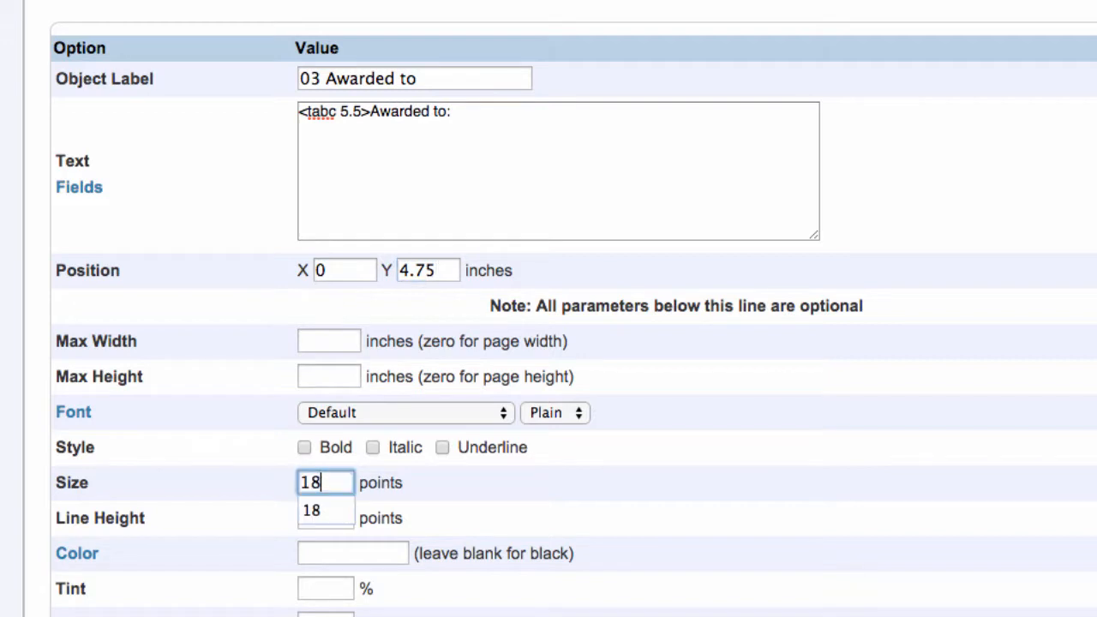
click(723, 514)
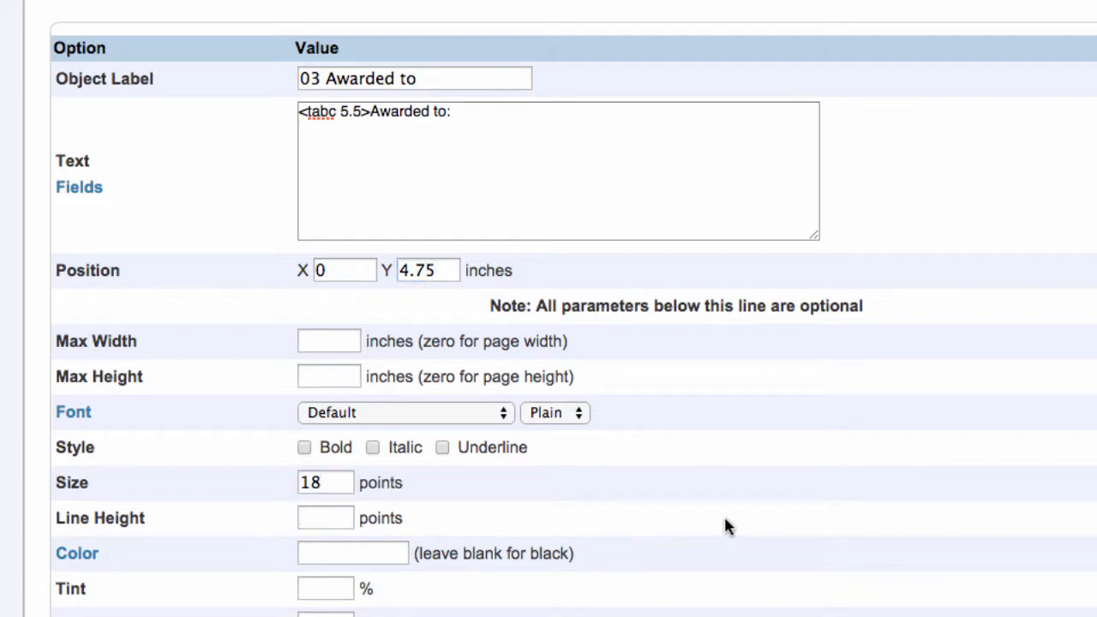
scroll(723, 514, down, 5)
click(316, 473)
click(334, 516)
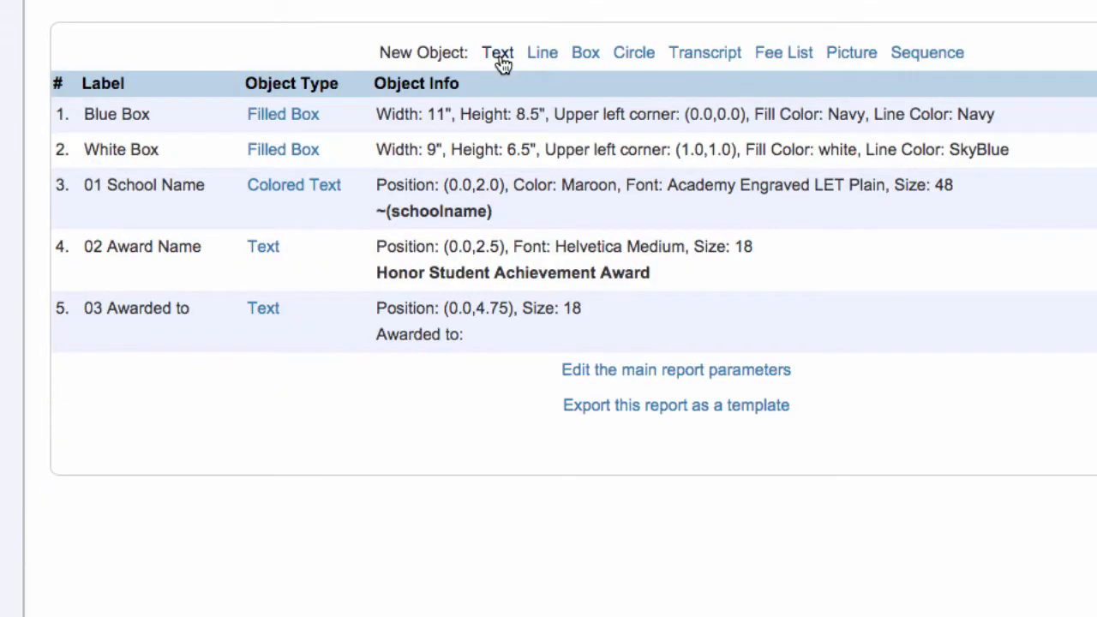
- Create a text object for ~(first_name) ~(last_name) at position (0, 5.5)
click(501, 60)
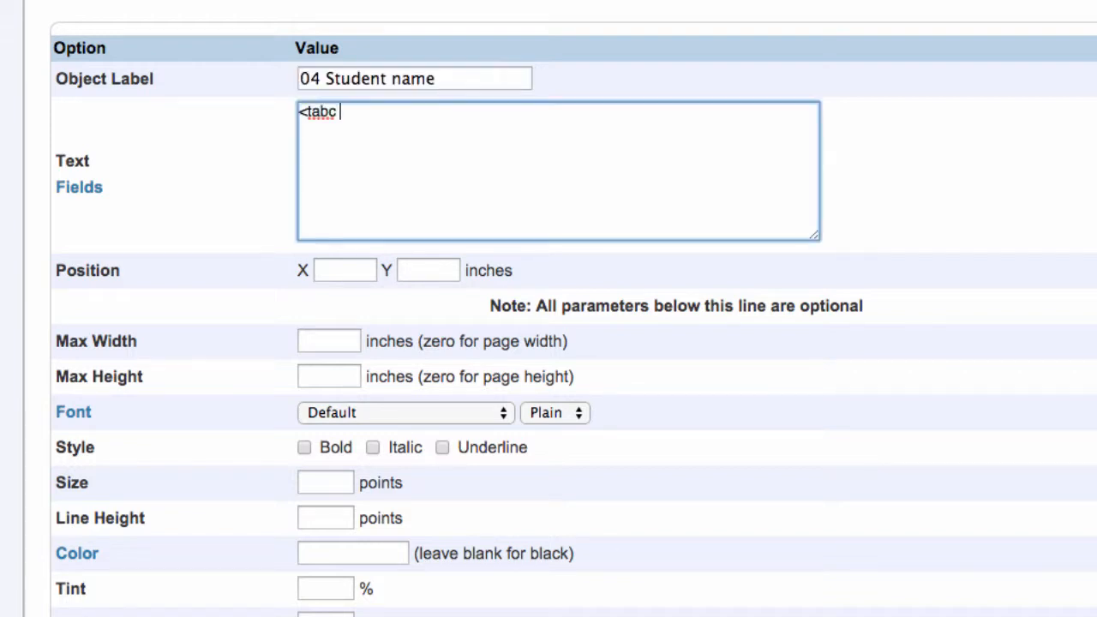
text(5.5>~(firs)
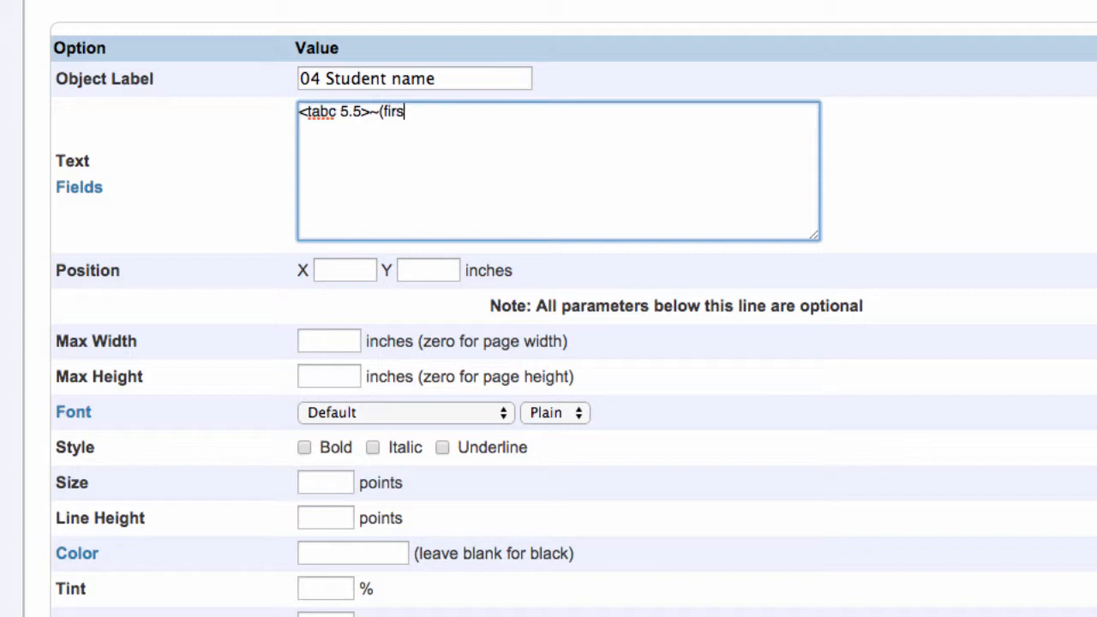
text(t_name) ~(last_name)
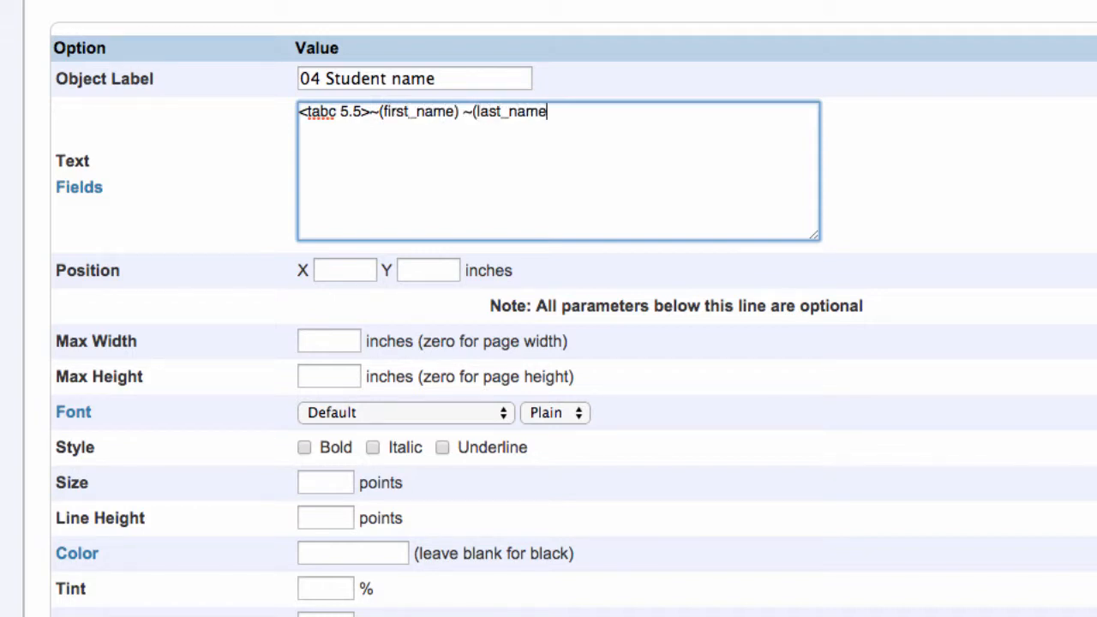
text())
key(Tab)
text(0)
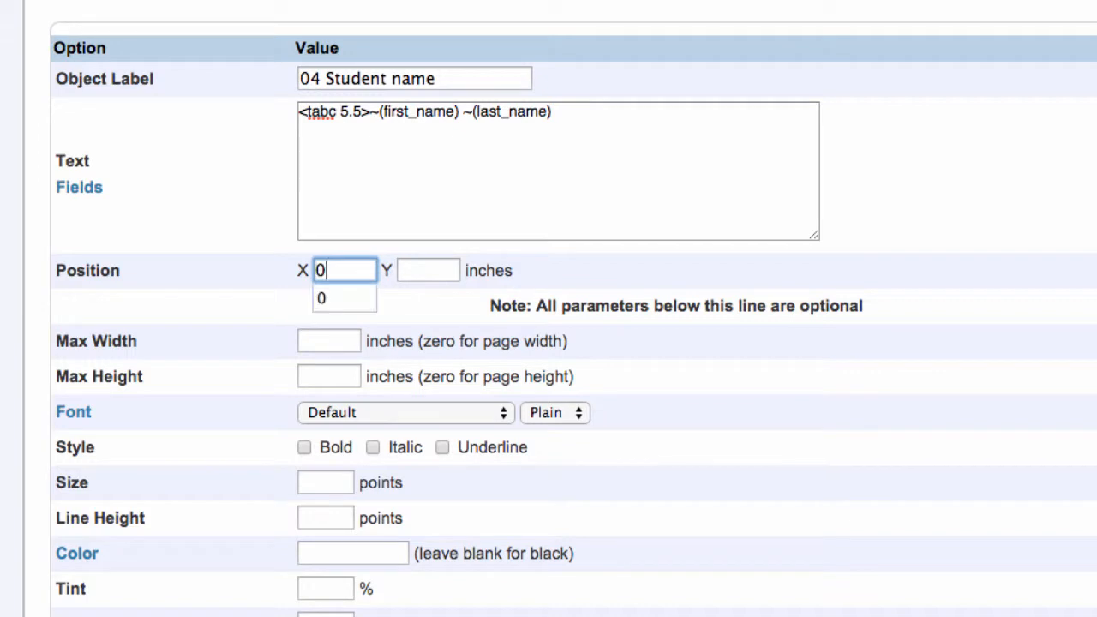
click(441, 270)
text(5)
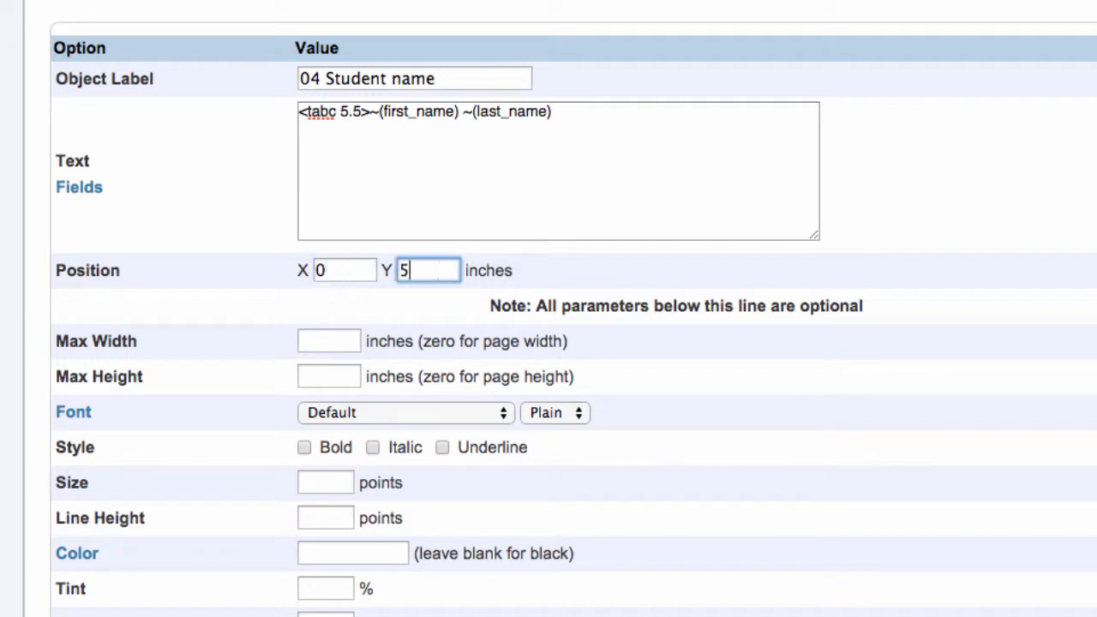
text(.5)
- Style the student name in 48-point Maroon Bradley Hand ITC TT Bold on layer 2
click(369, 412)
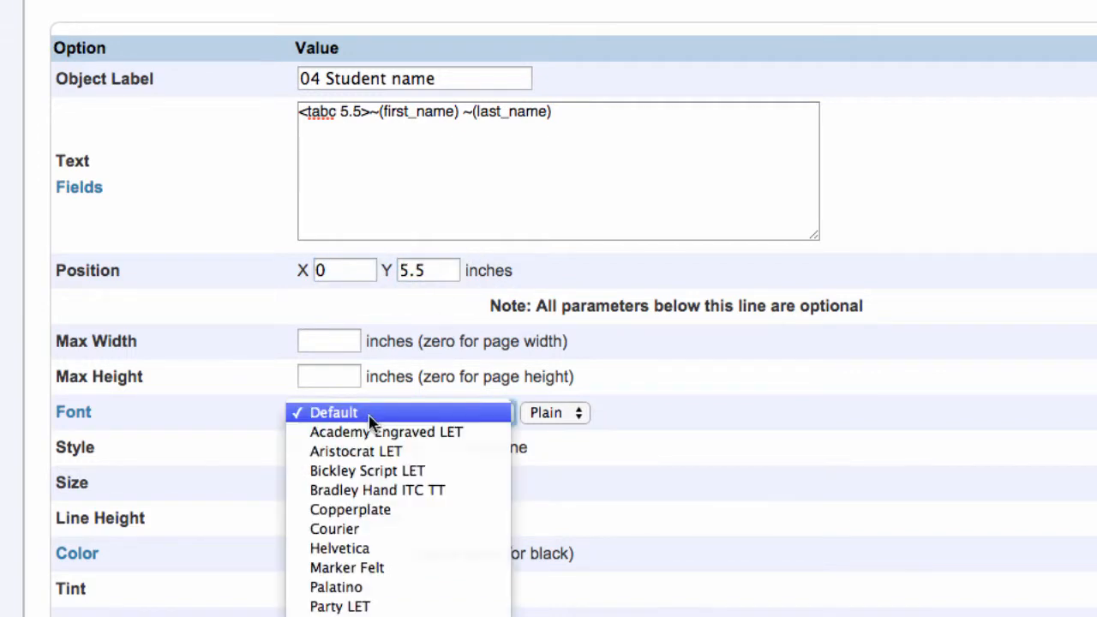
click(358, 488)
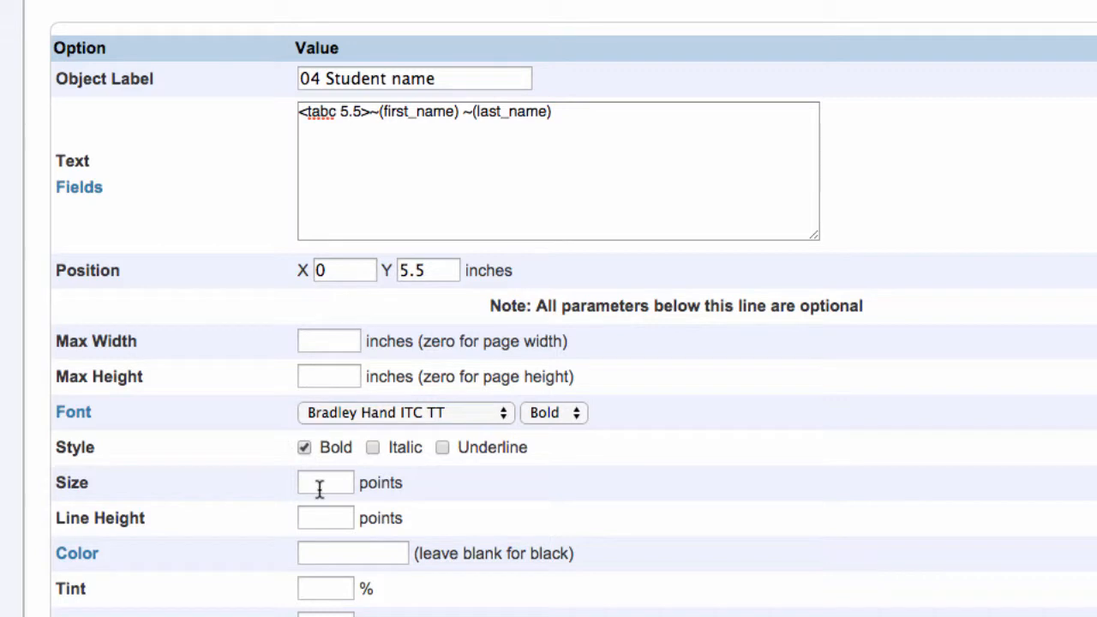
click(331, 516)
click(325, 481)
text(48)
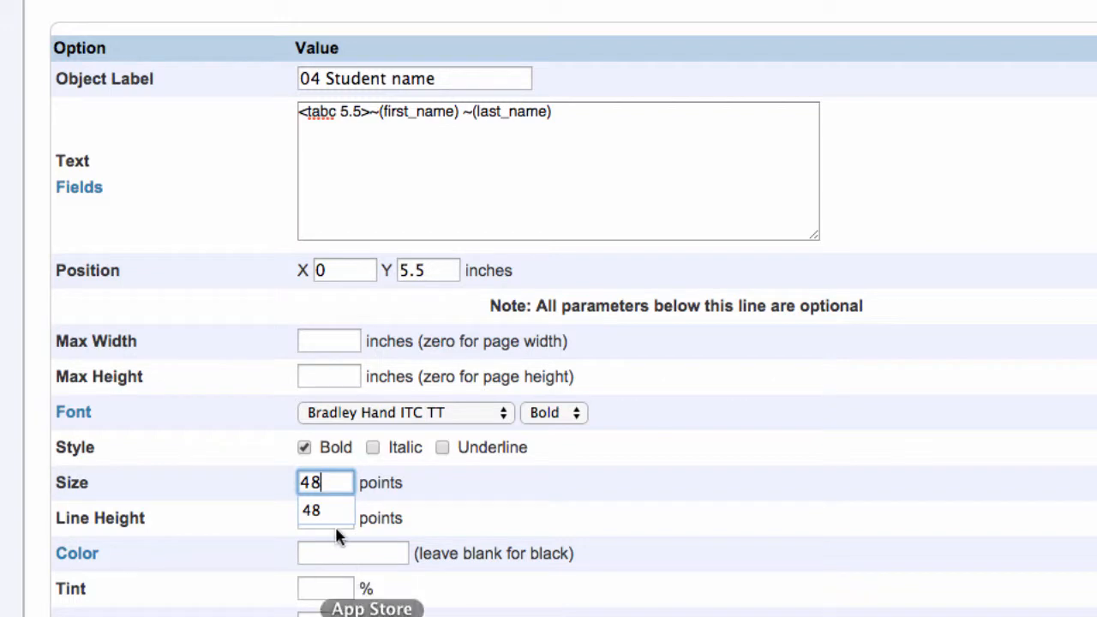
click(333, 552)
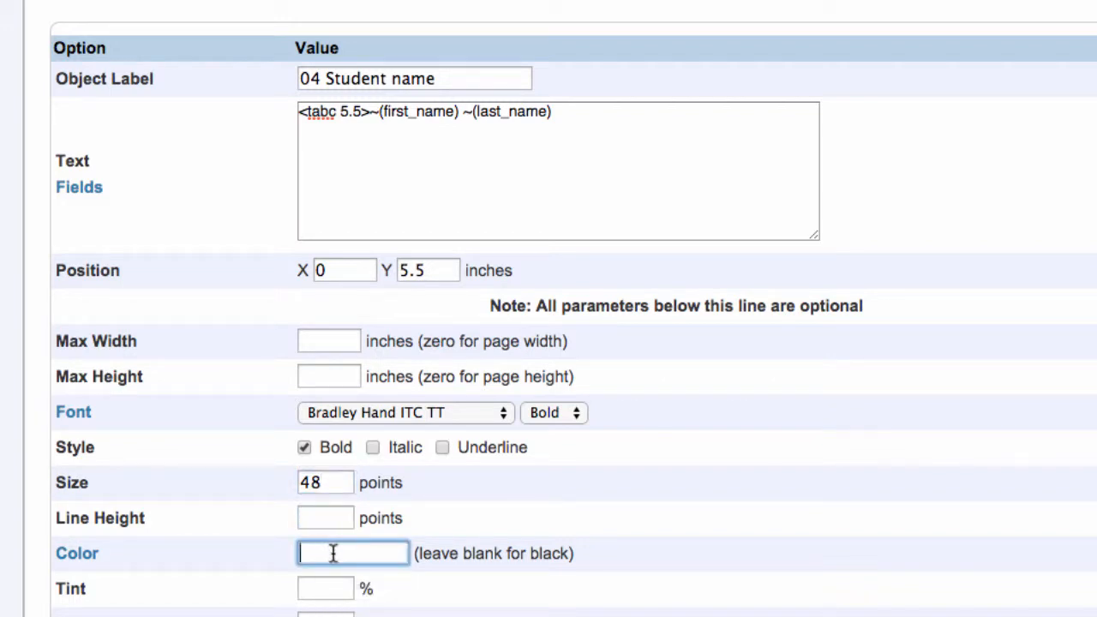
text(Mar)
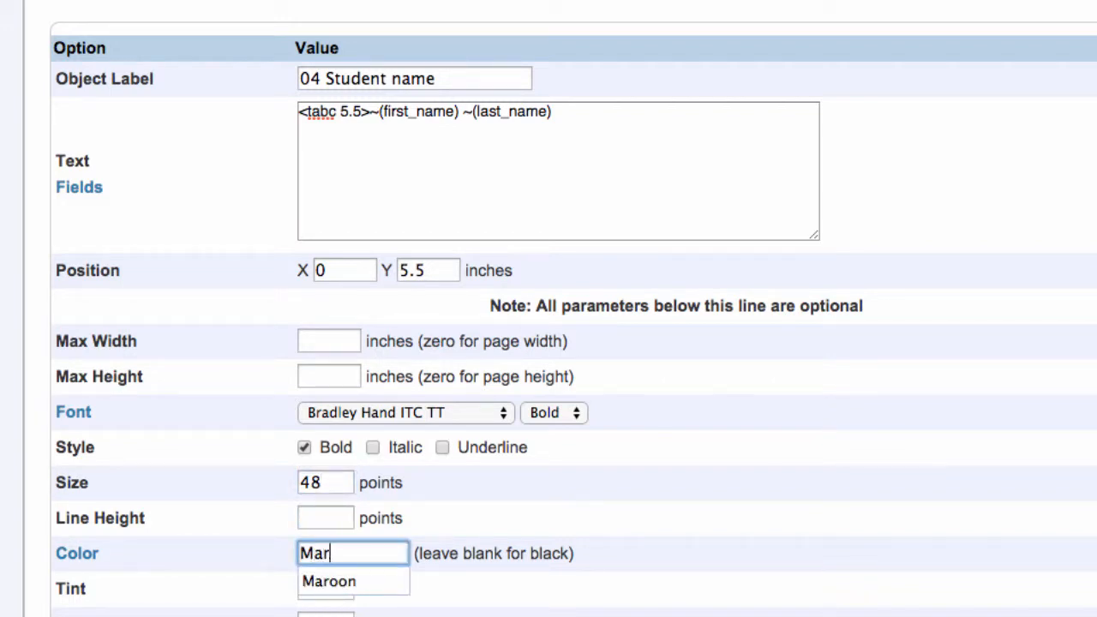
click(345, 586)
scroll(396, 478, down, 5)
click(354, 478)
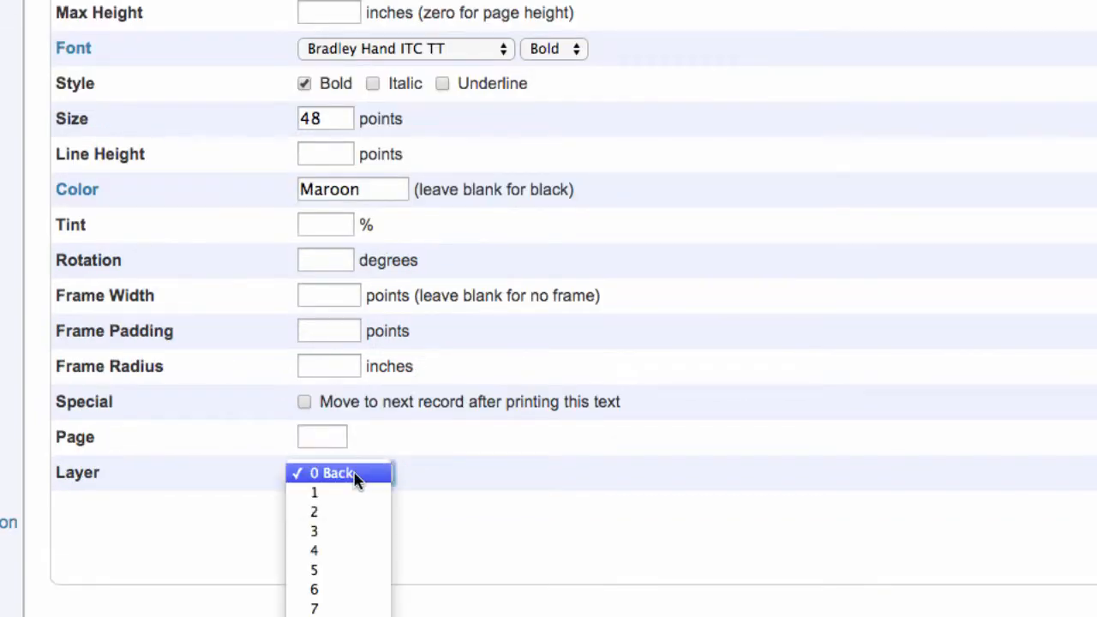
click(814, 537)
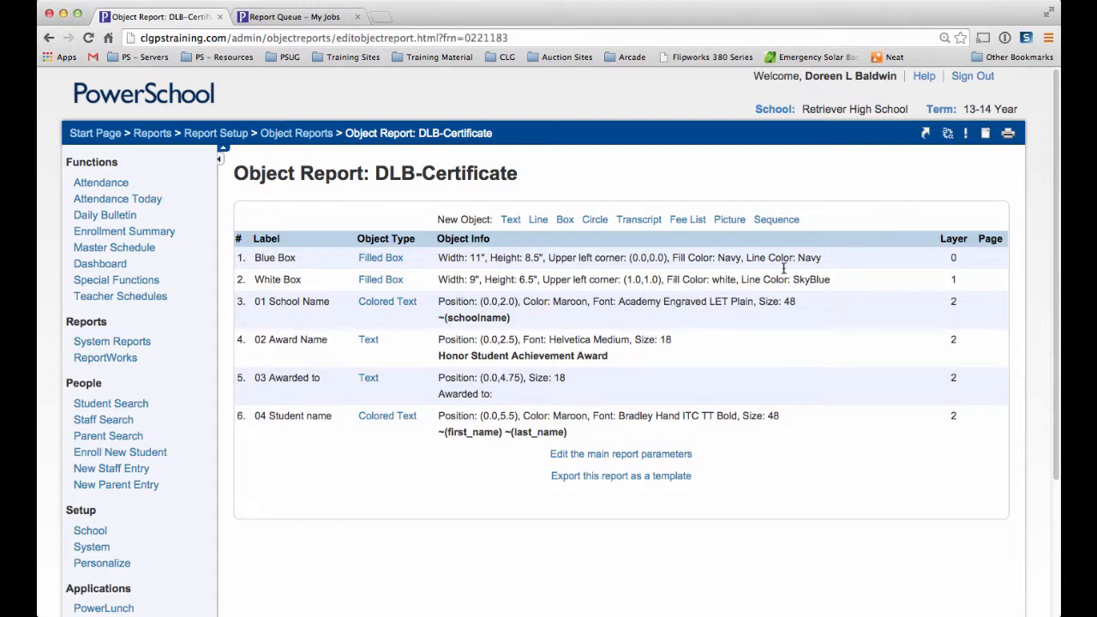
- Create a text object labelled '05 Signatures' with text '<tabc 3>Principal<tabc 8>Superintendent'
click(510, 220)
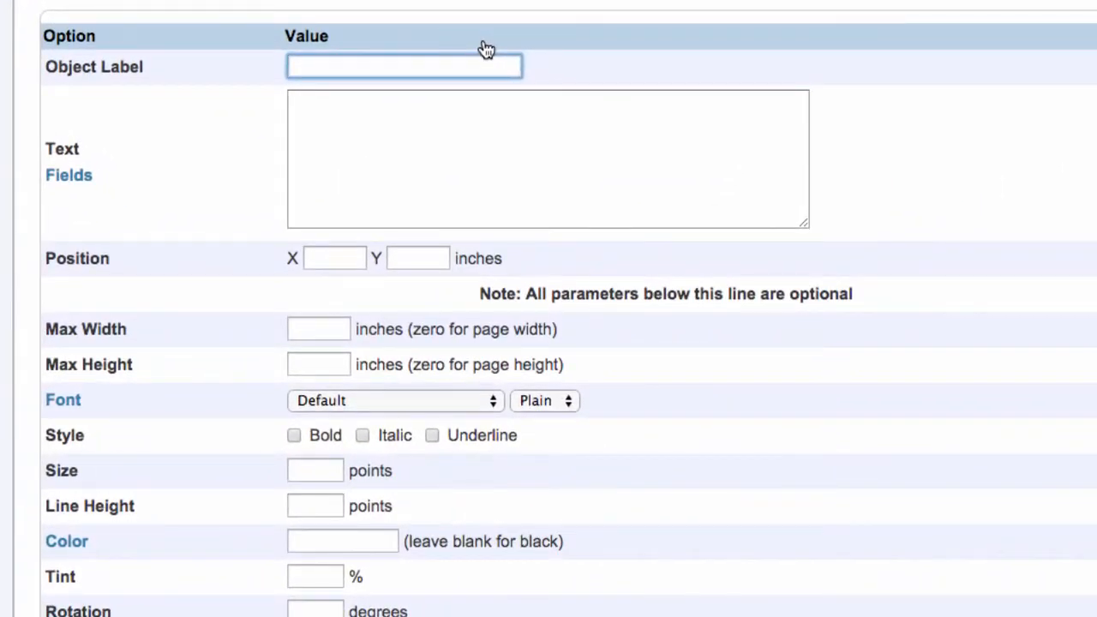
text(05 Signatures)
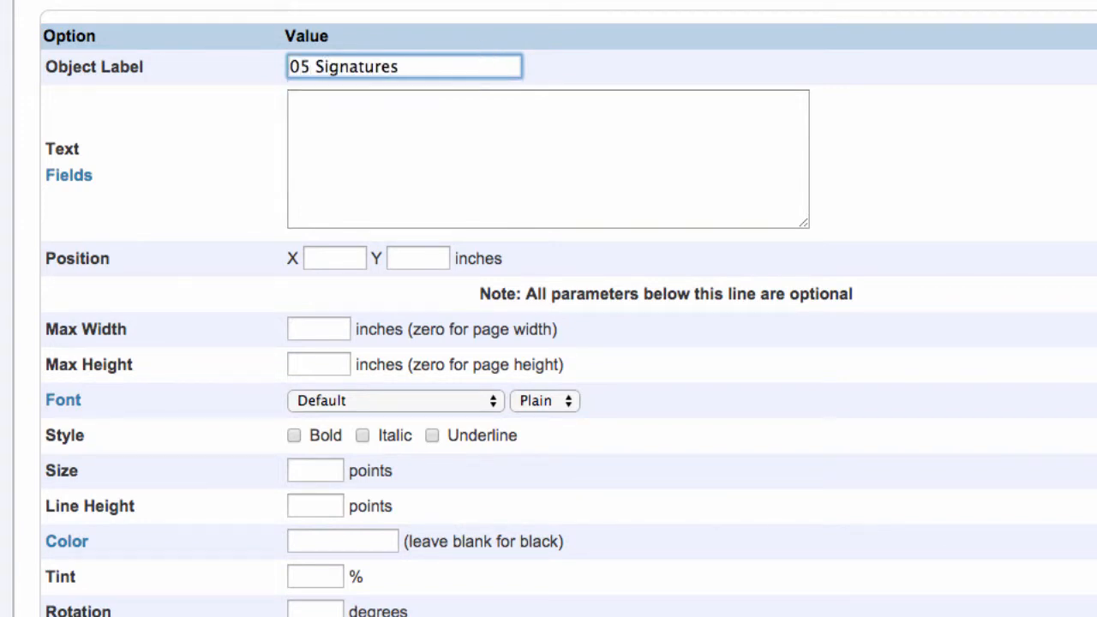
click(472, 115)
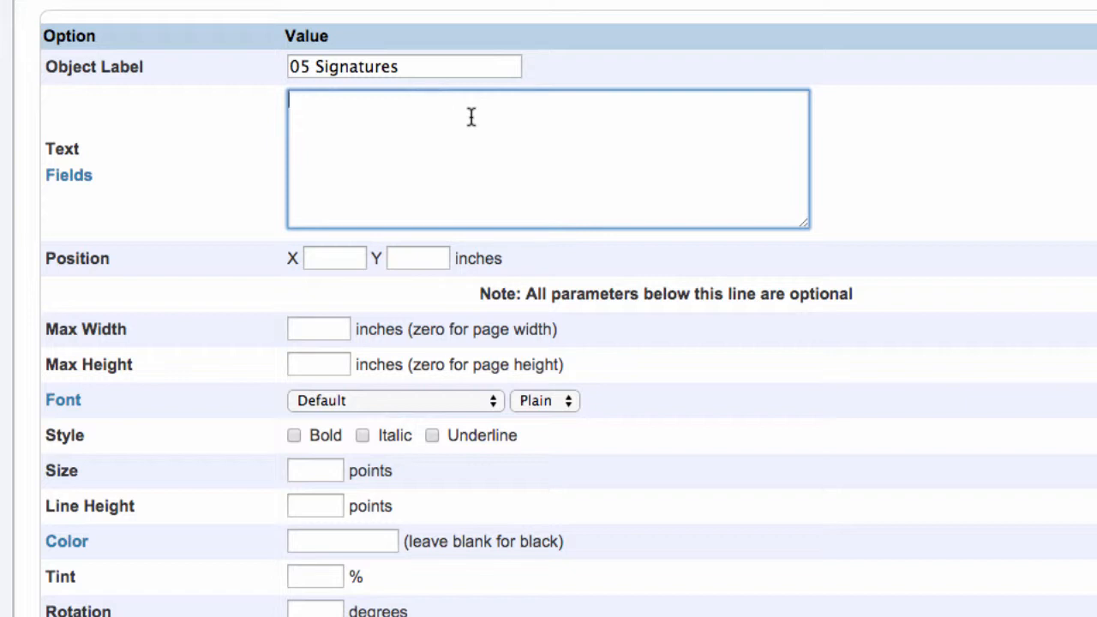
text(<tabc 3>Principal<tab)
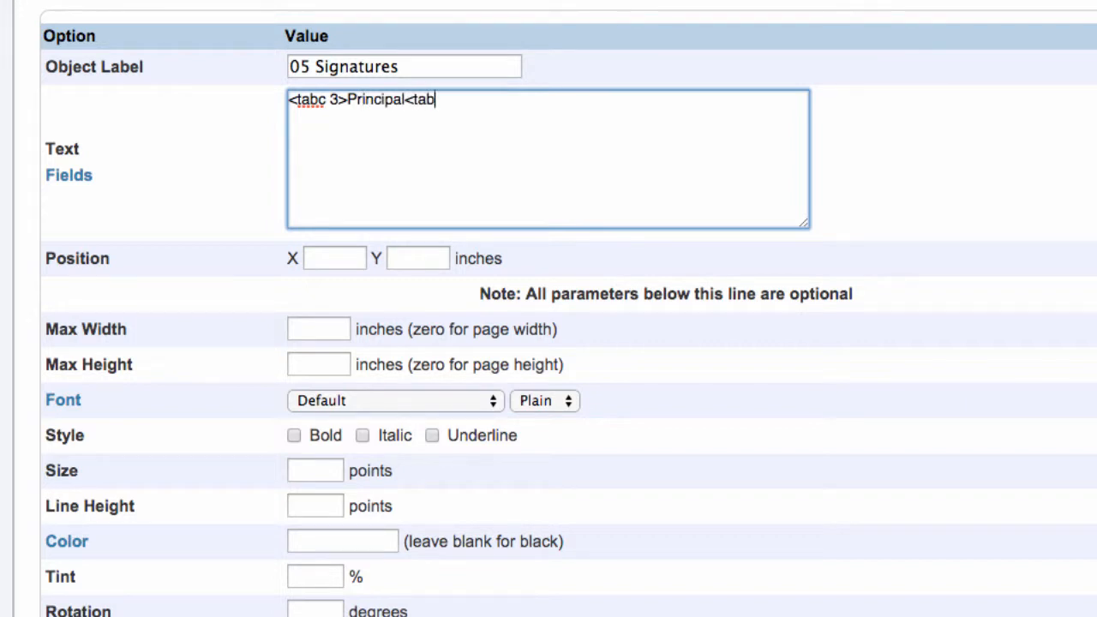
text(c 8>Superintendent)
- Position the signature text at X 0, Y 7, size 14, and choose its layer
key(Tab)
text(0)
click(410, 259)
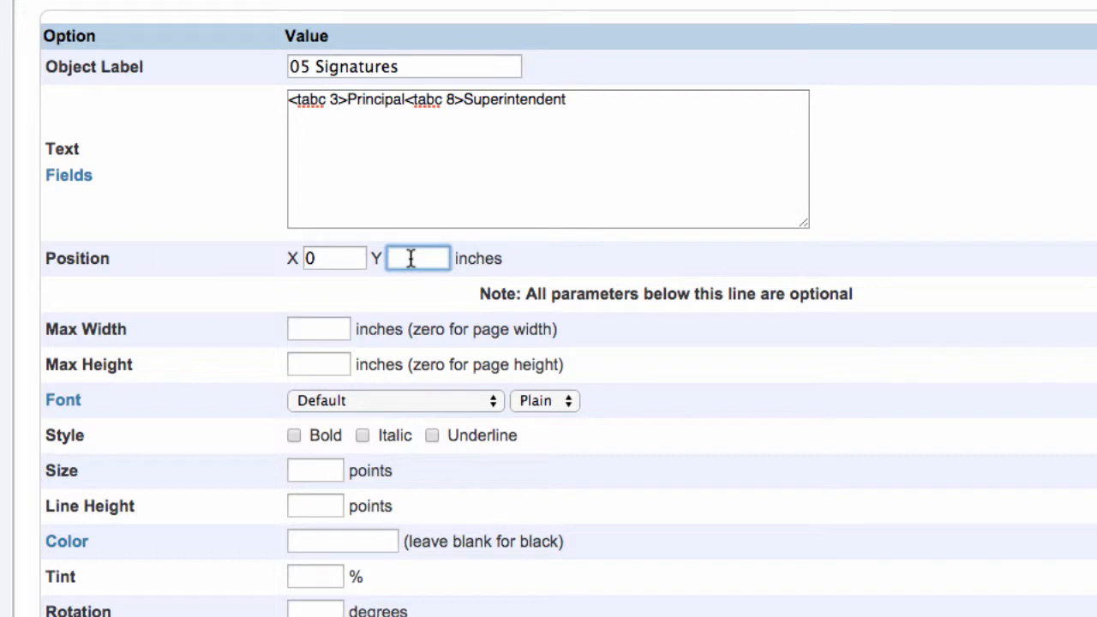
text(7)
click(310, 470)
text(14)
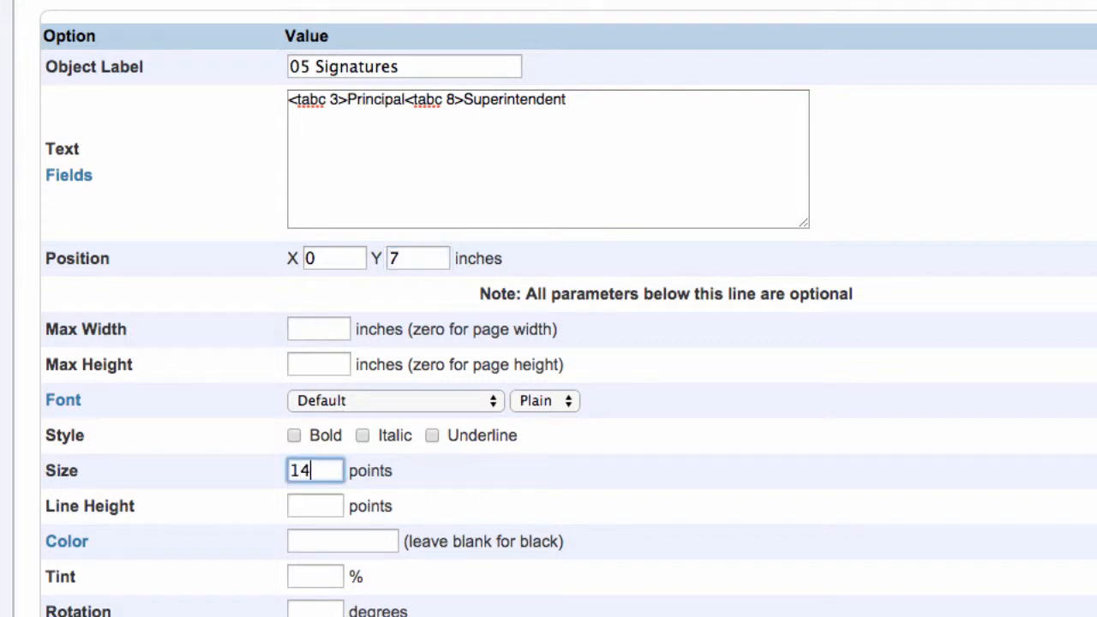
scroll(433, 575, down, 5)
click(325, 513)
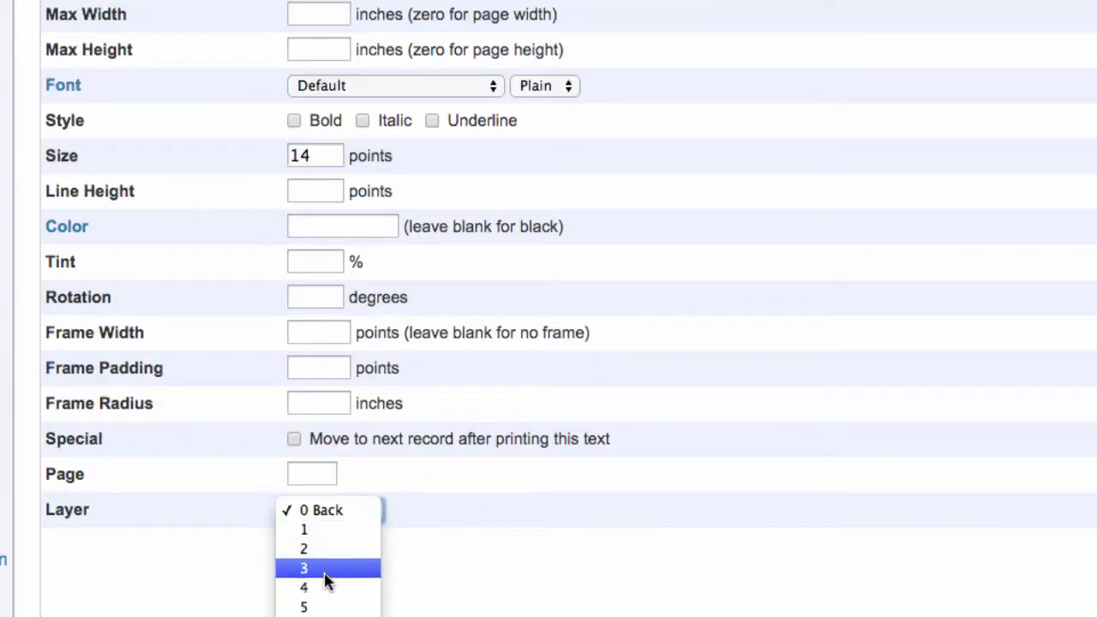
click(328, 557)
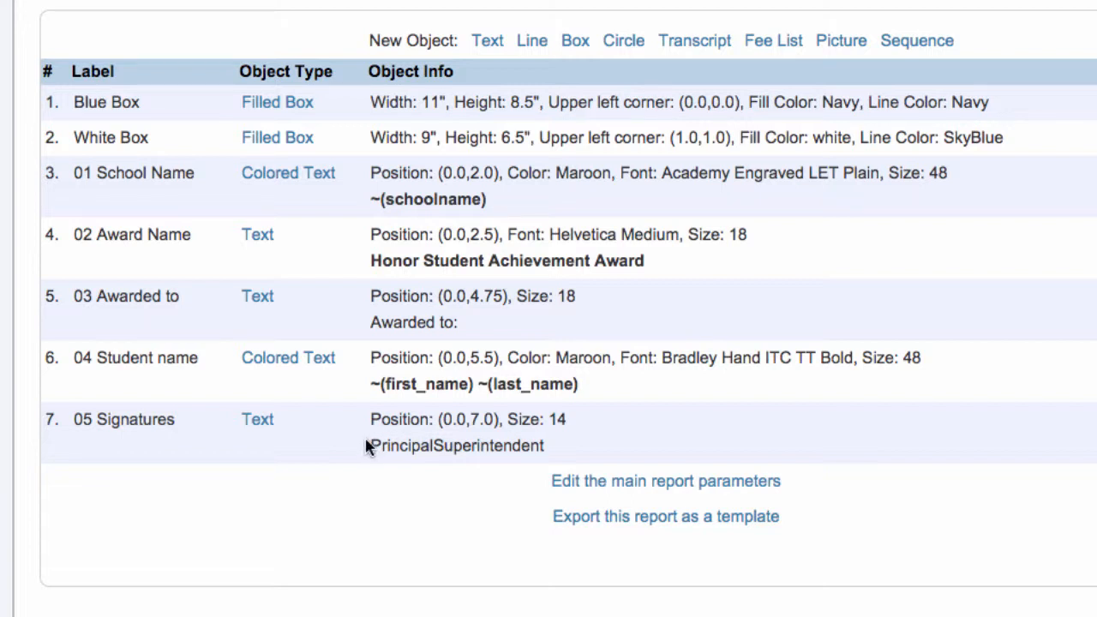
- Add a picture object labelled 'Logo' using RHS-logo-sm.jpg
click(842, 42)
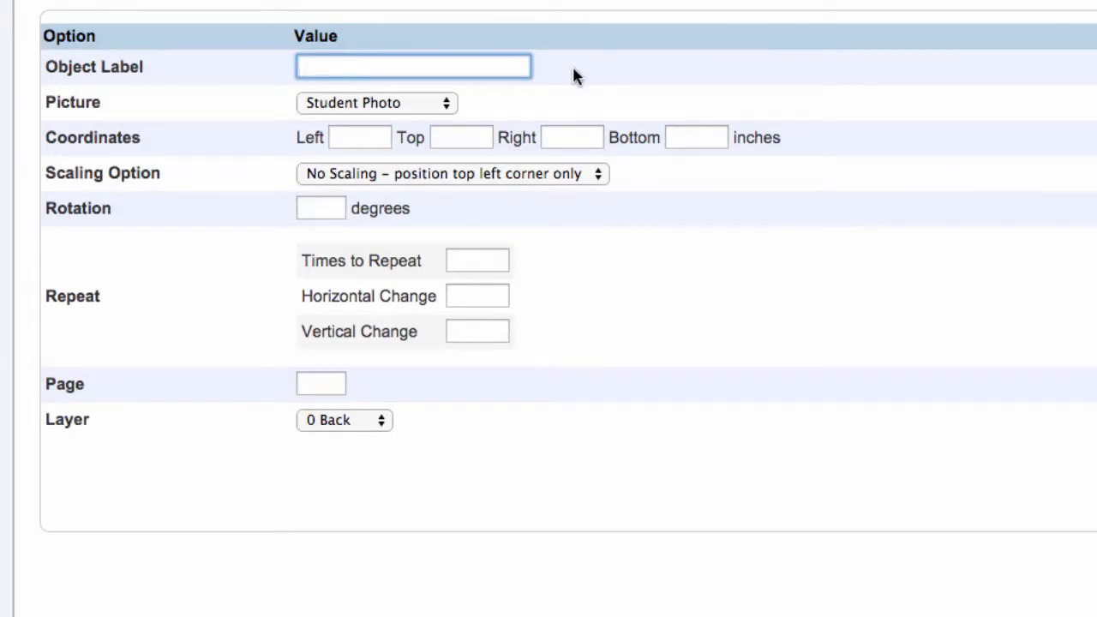
text(Logo)
click(597, 93)
click(444, 106)
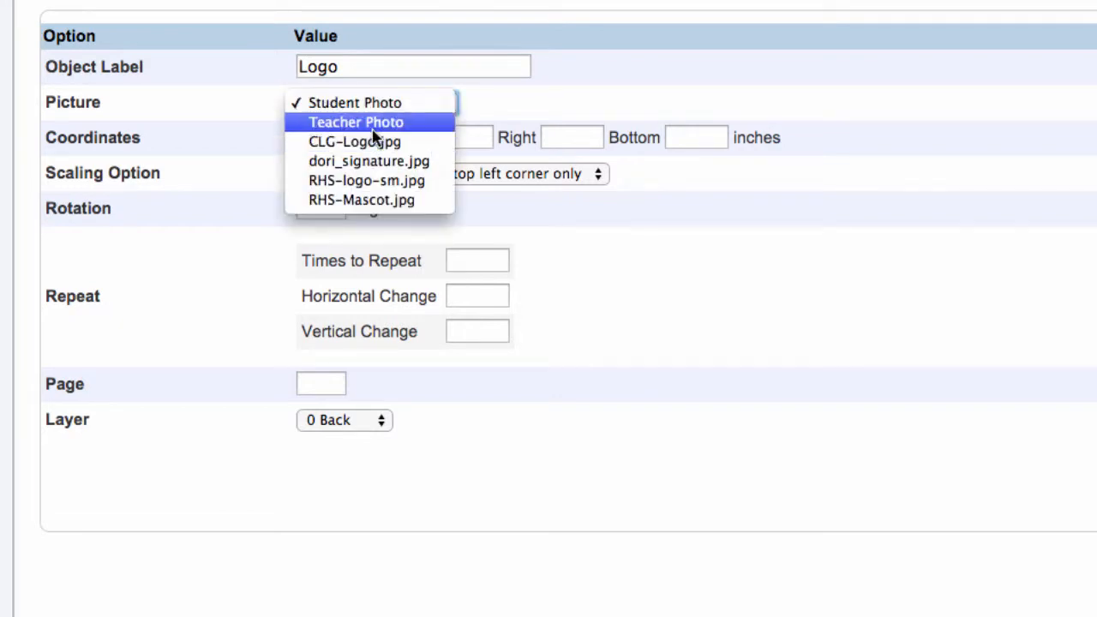
click(394, 180)
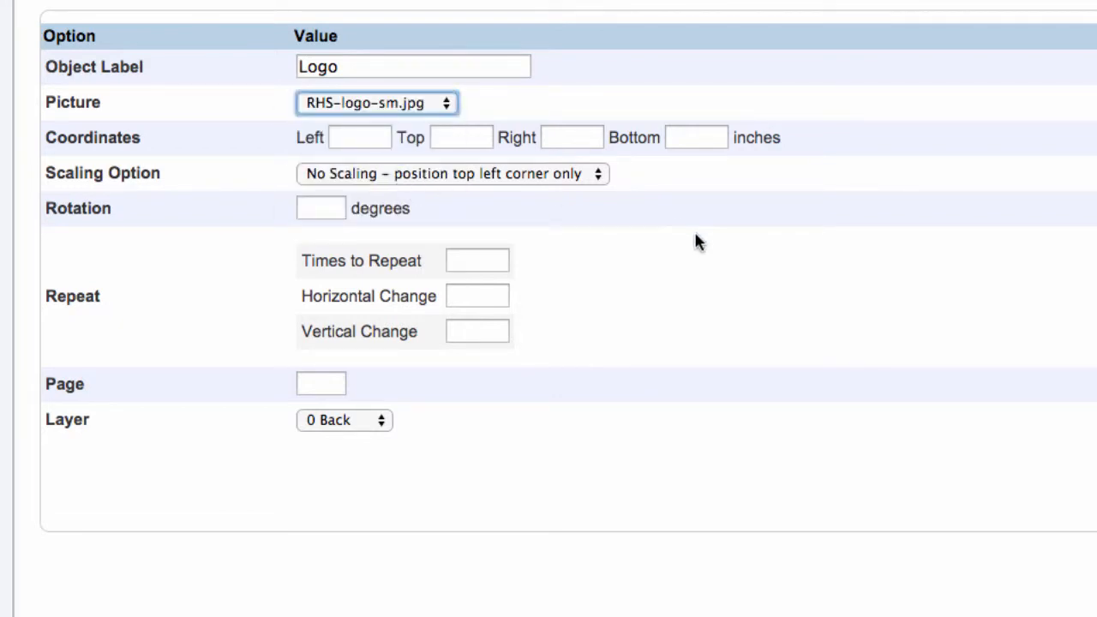
- Box the logo with left 4.5, top 2.5, right 6.5, bottom 4.5
click(370, 137)
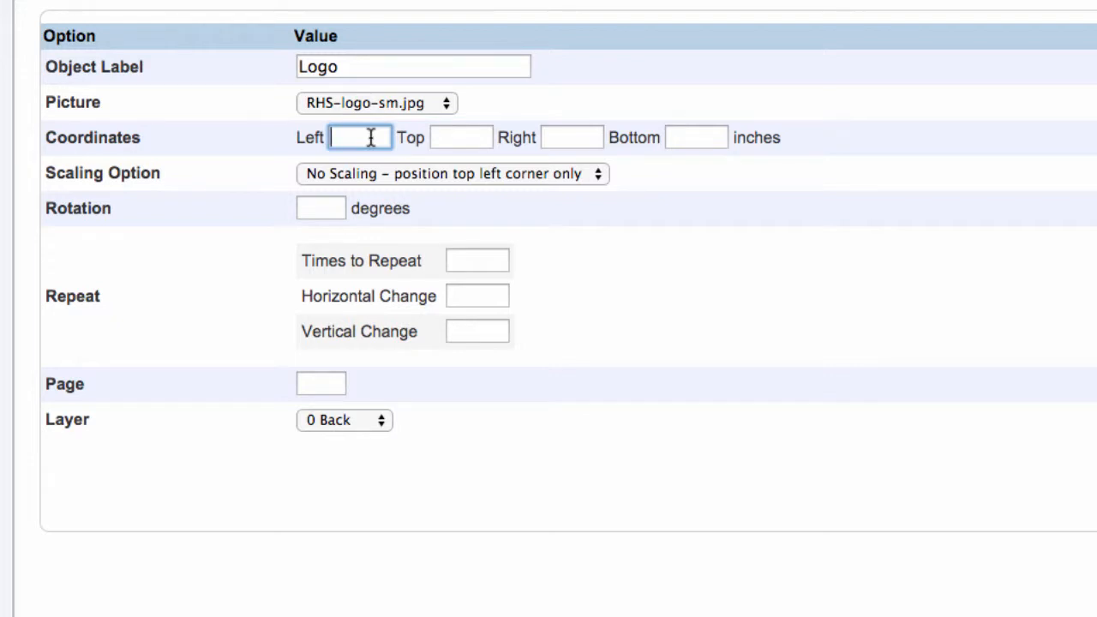
text(4.5)
key(Tab)
text(2.5)
key(Tab)
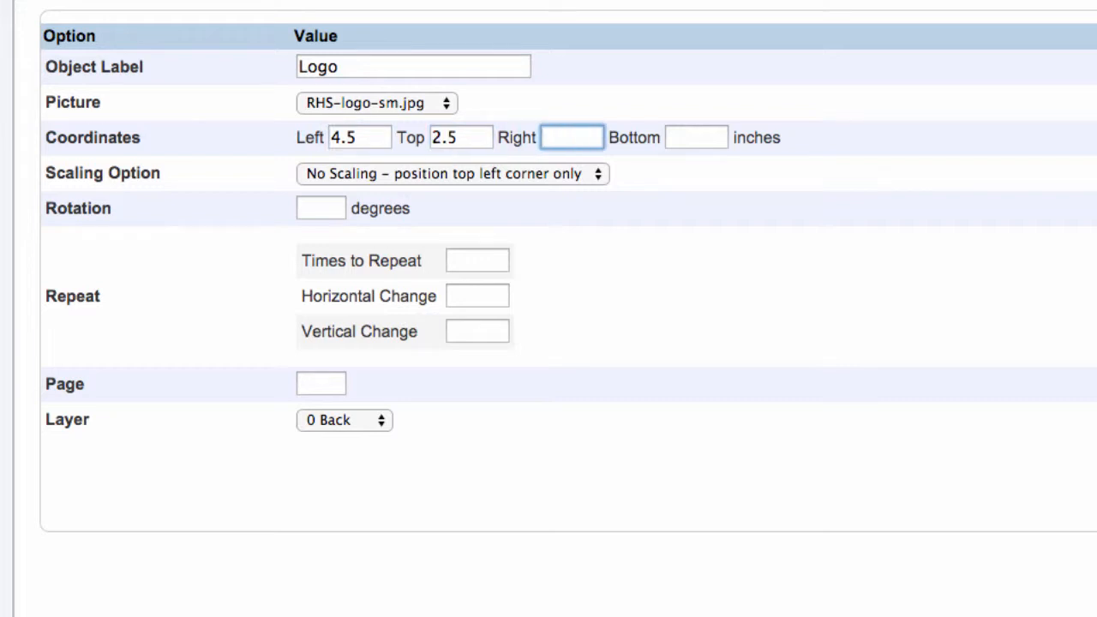
text(6.5)
key(Tab)
text(4.5)
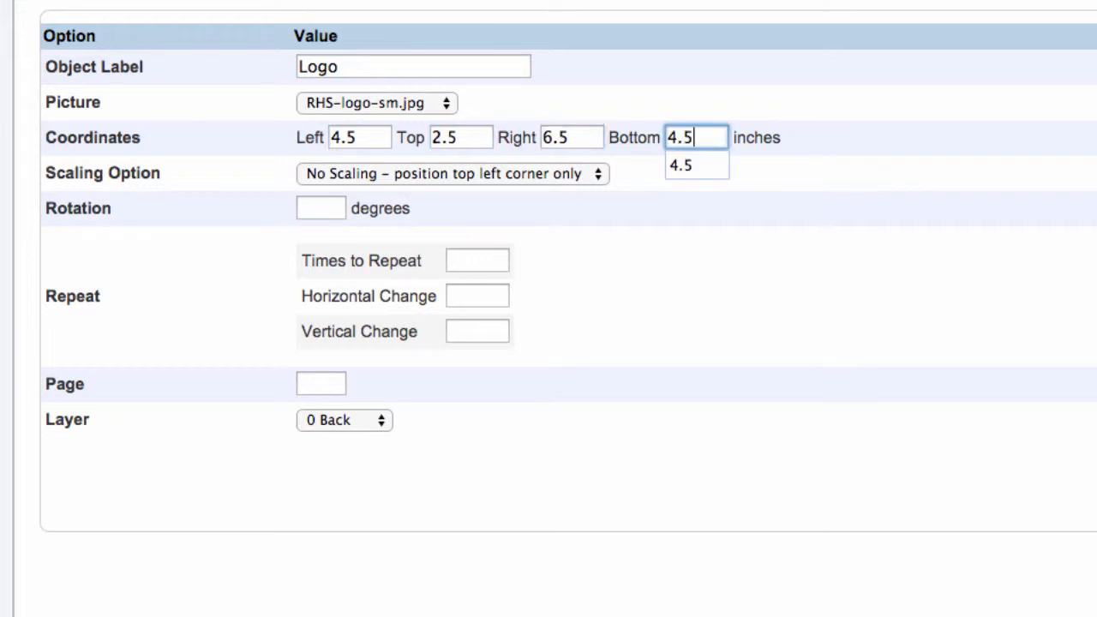
- Scale the logo to fill its box proportionally and centered, on layer 2, and save it
click(469, 175)
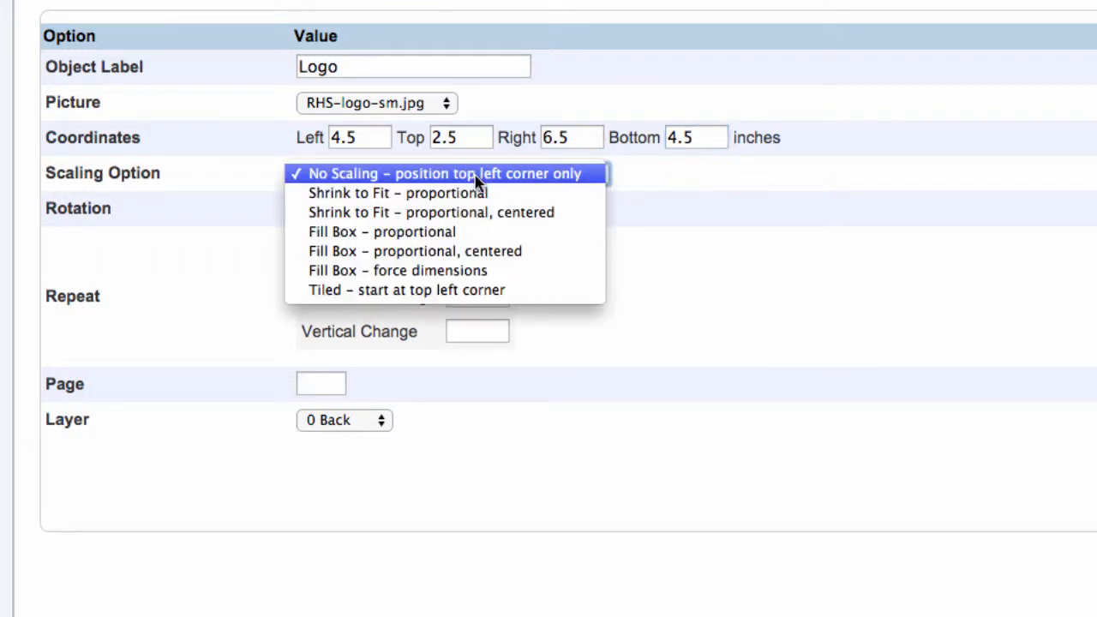
click(468, 250)
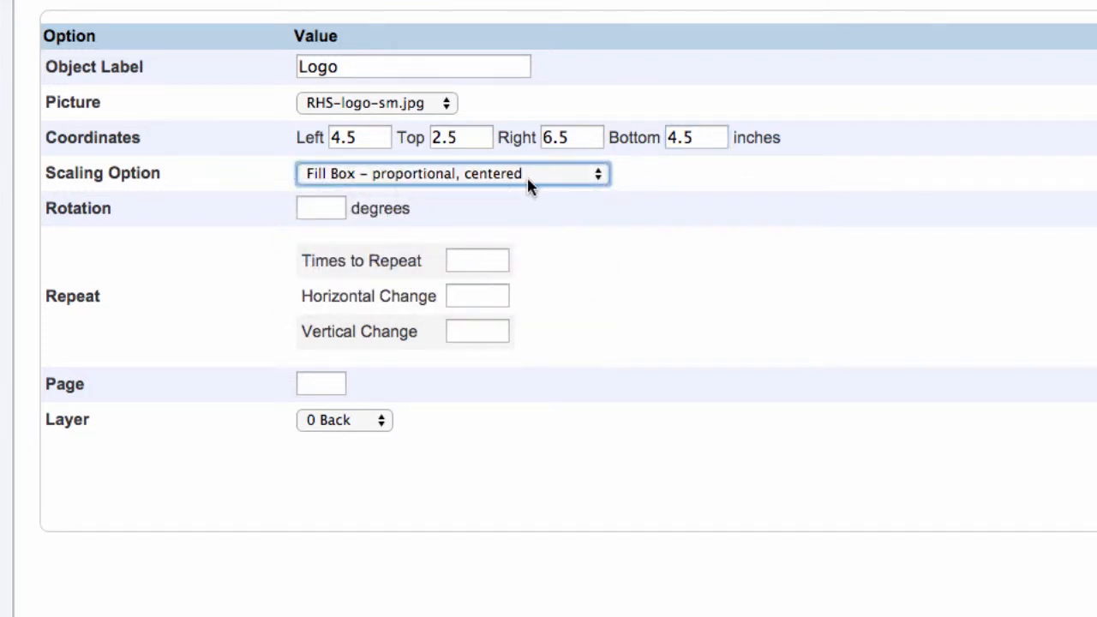
click(347, 420)
click(364, 459)
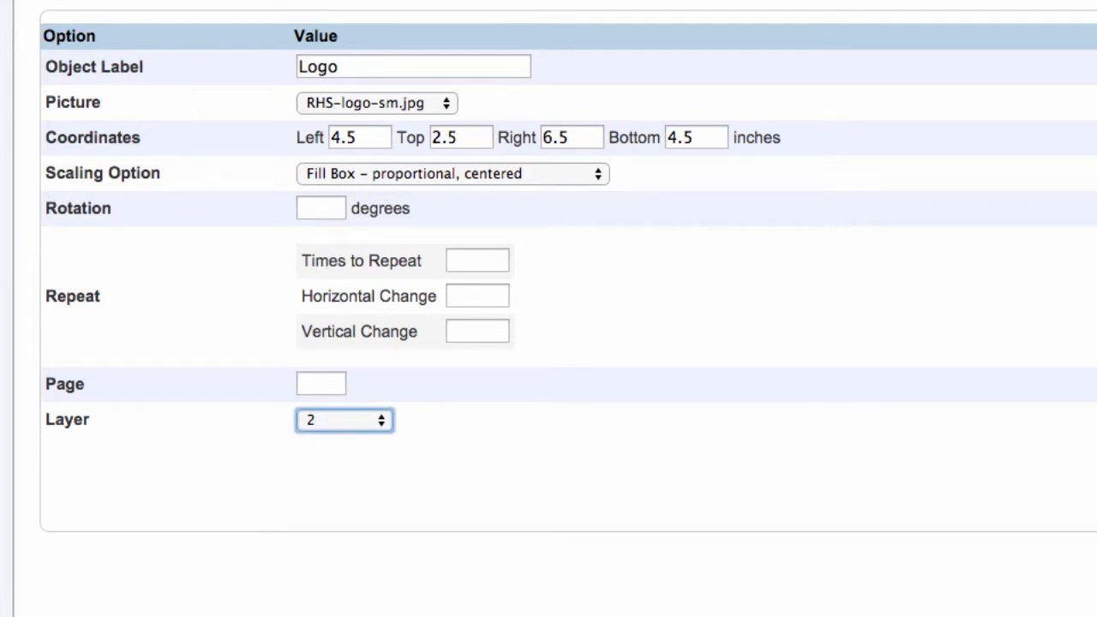
key(Return)
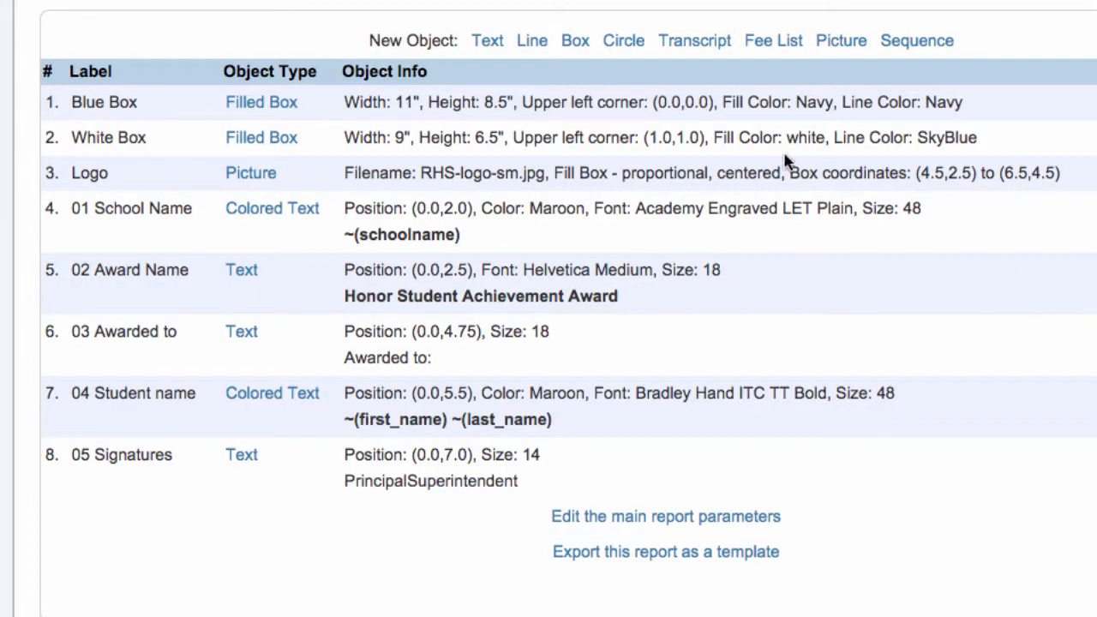
click(531, 47)
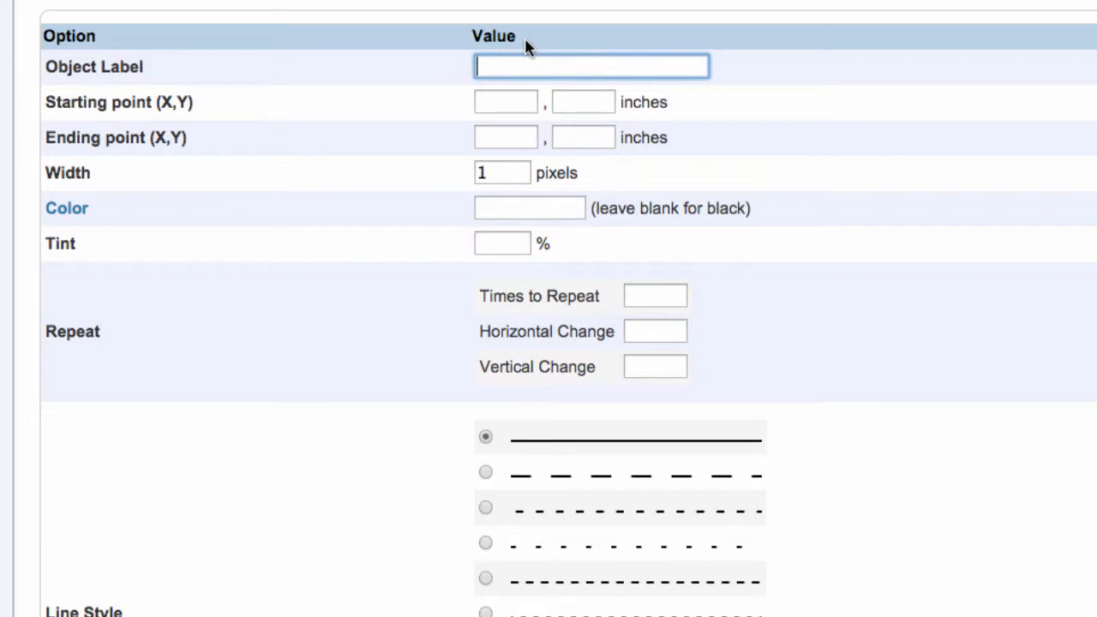
- Label the line 'Signature Lines', running from (1.5, 6.75) to (4.5, 6.75)
text(S)
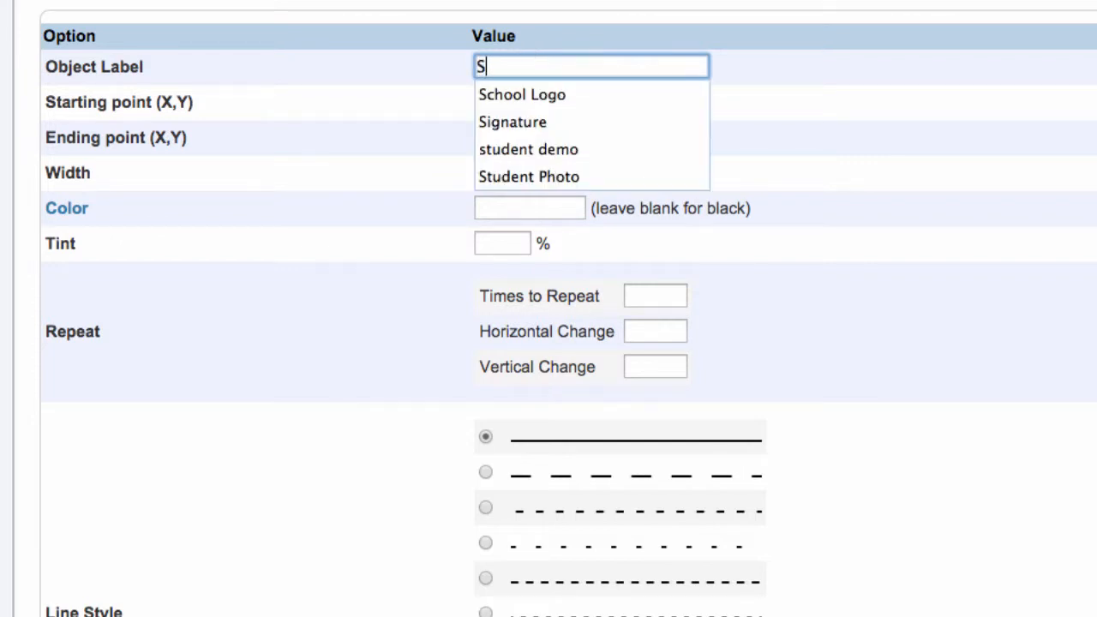
text(ignature Li)
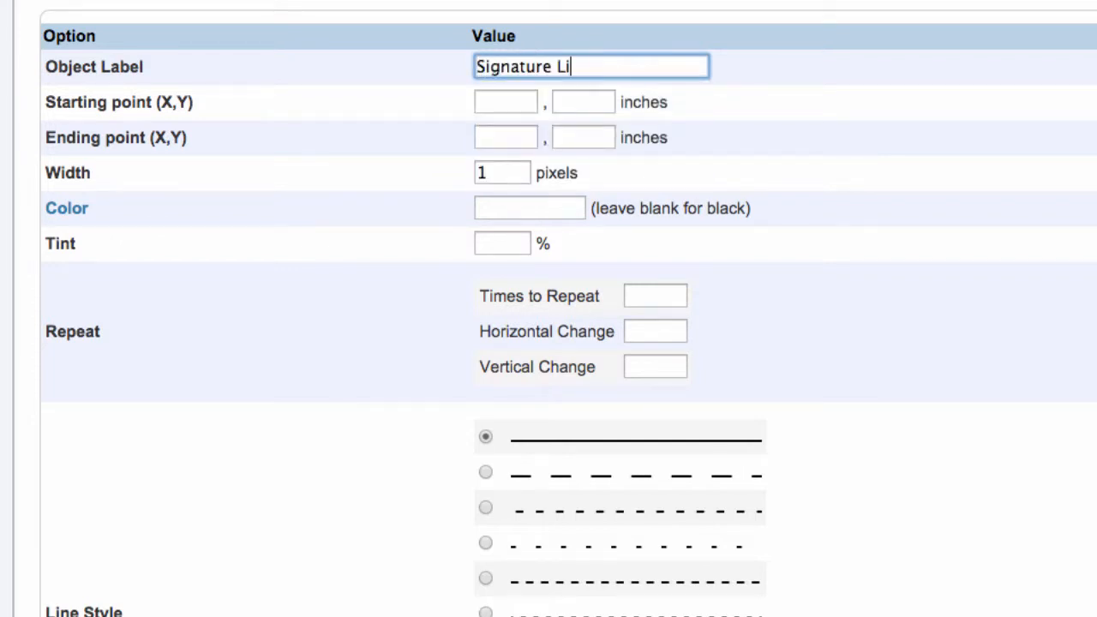
text(nes)
click(510, 104)
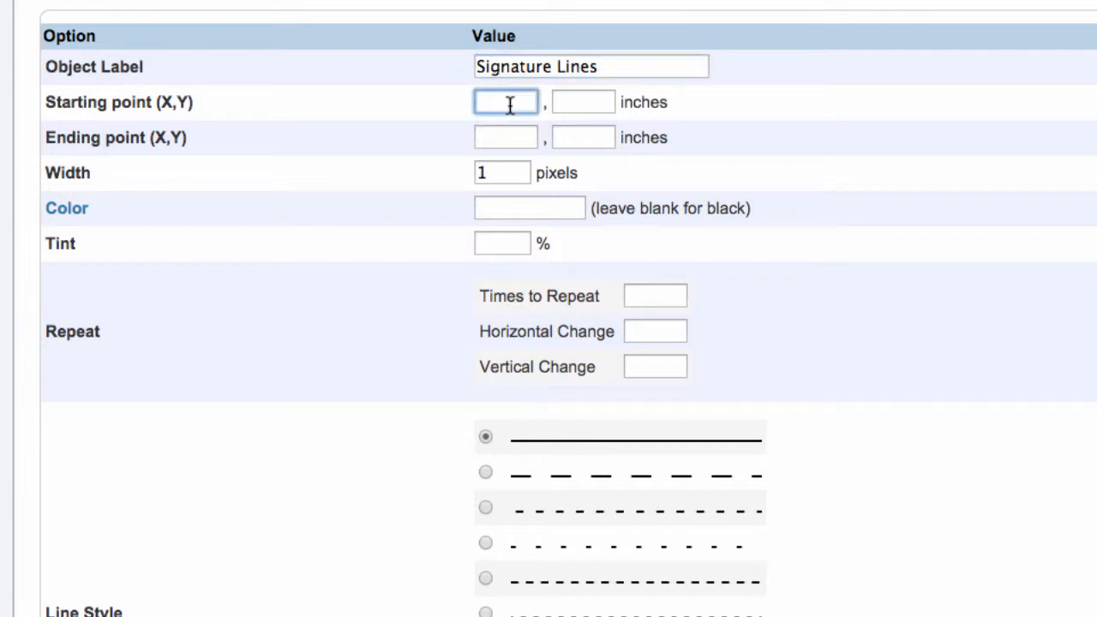
text(1.5)
click(575, 103)
text(6.)
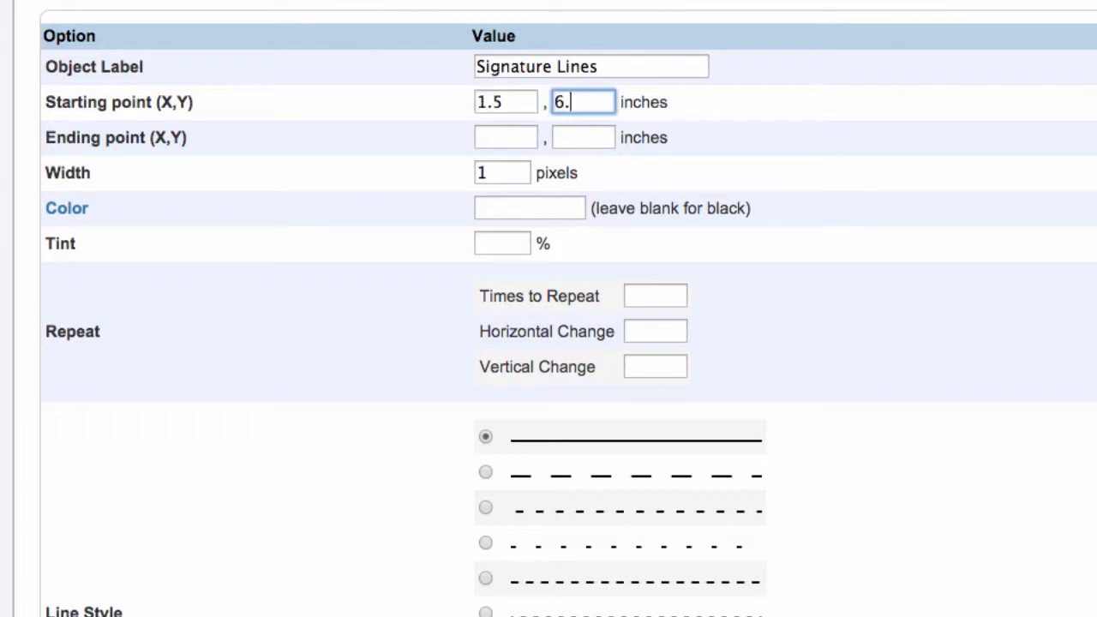
text(75)
click(516, 139)
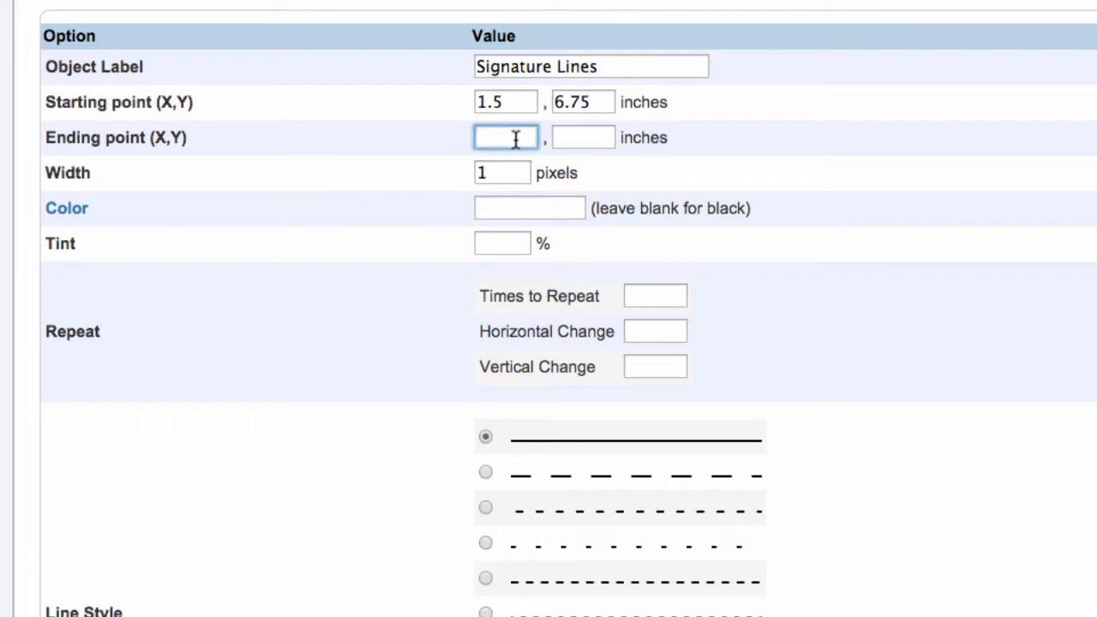
text(4.5)
click(568, 137)
text(6)
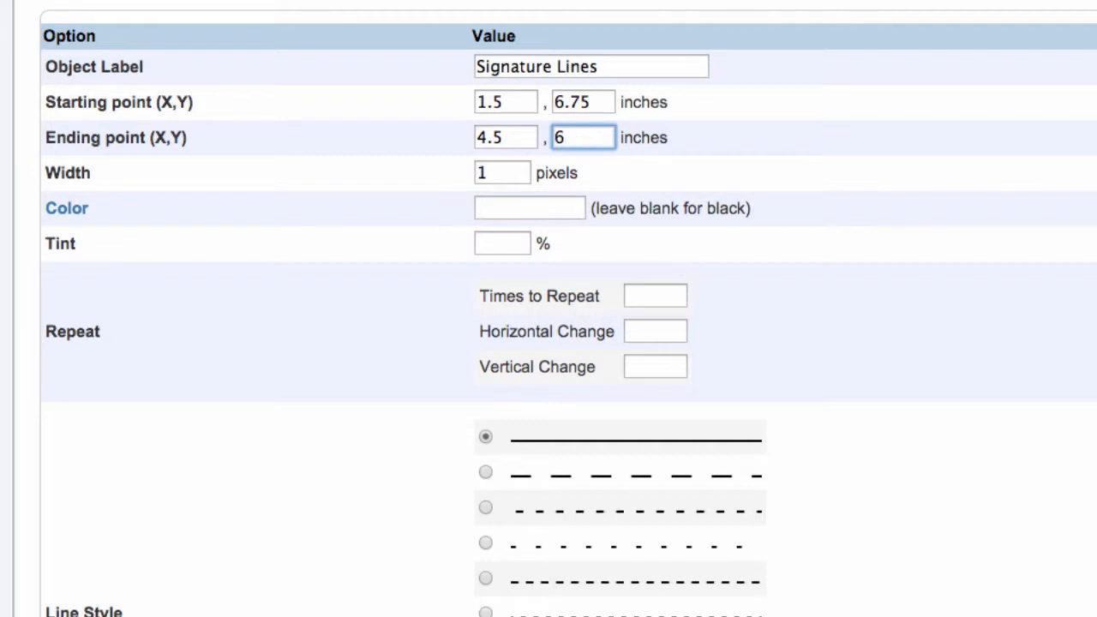
text(.75)
- Repeat the signature line once with a 5-inch horizontal change, placed on layer 2
click(639, 293)
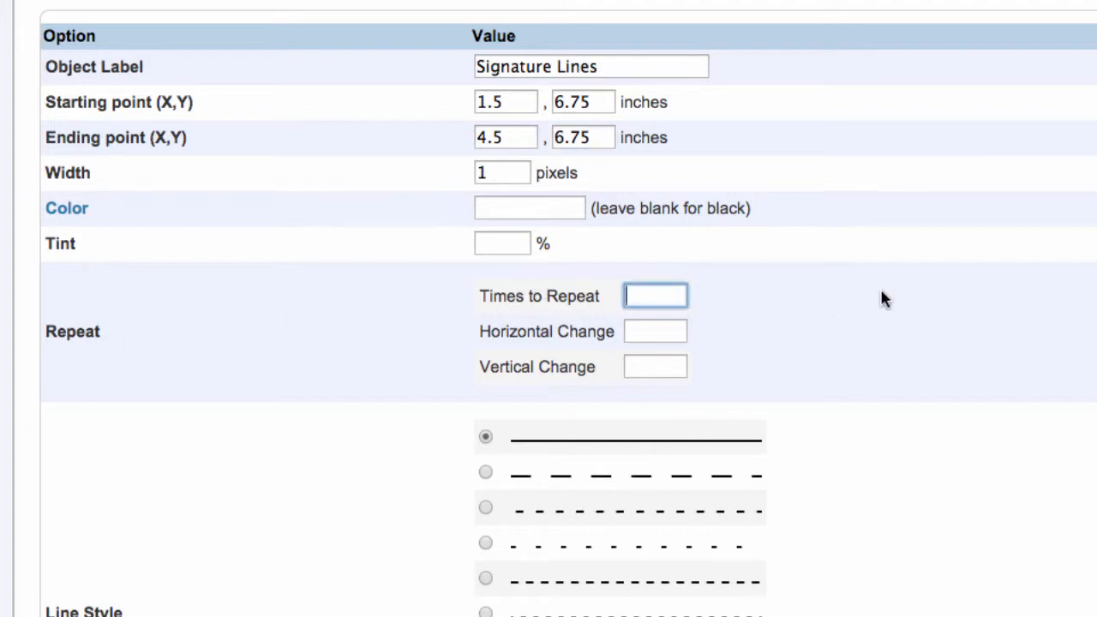
text(1)
click(666, 334)
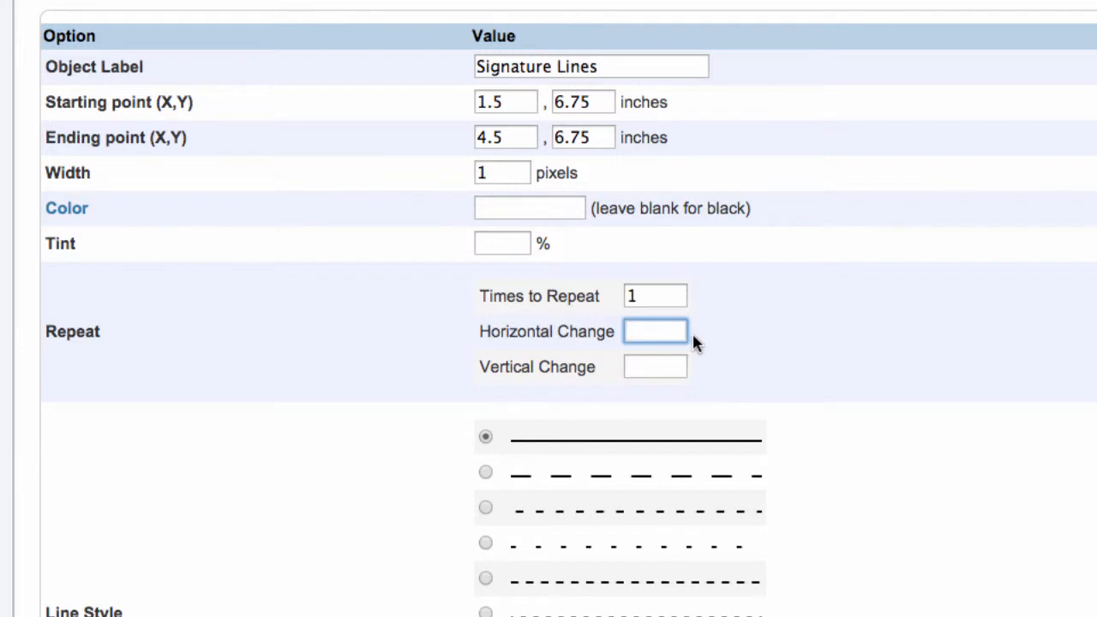
text(5)
click(867, 382)
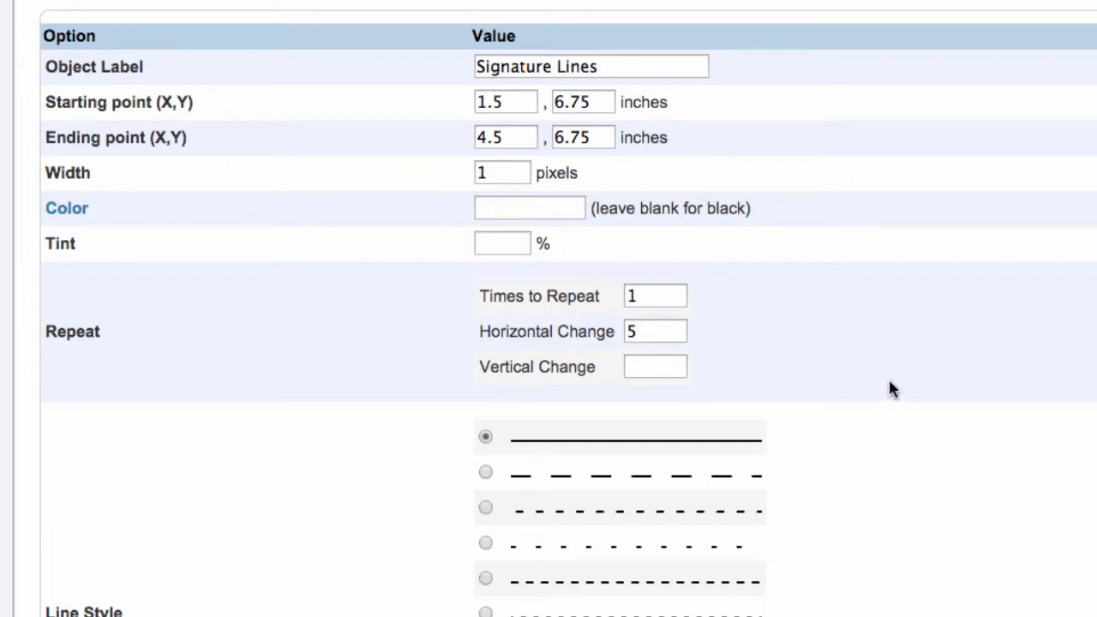
scroll(889, 382, down, 5)
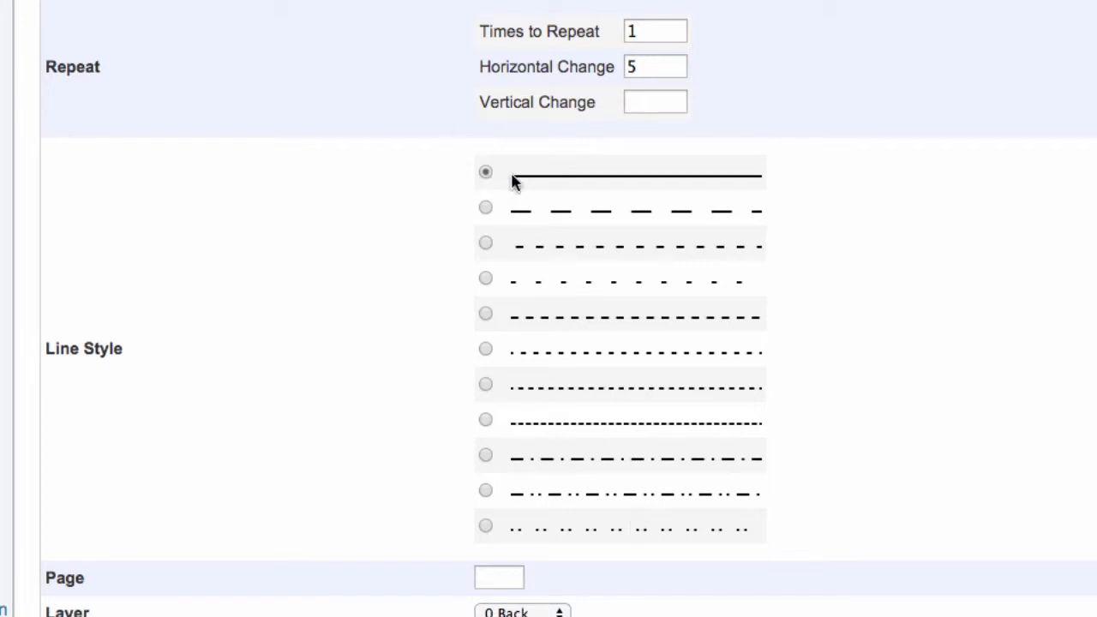
scroll(919, 387, down, 3)
click(557, 461)
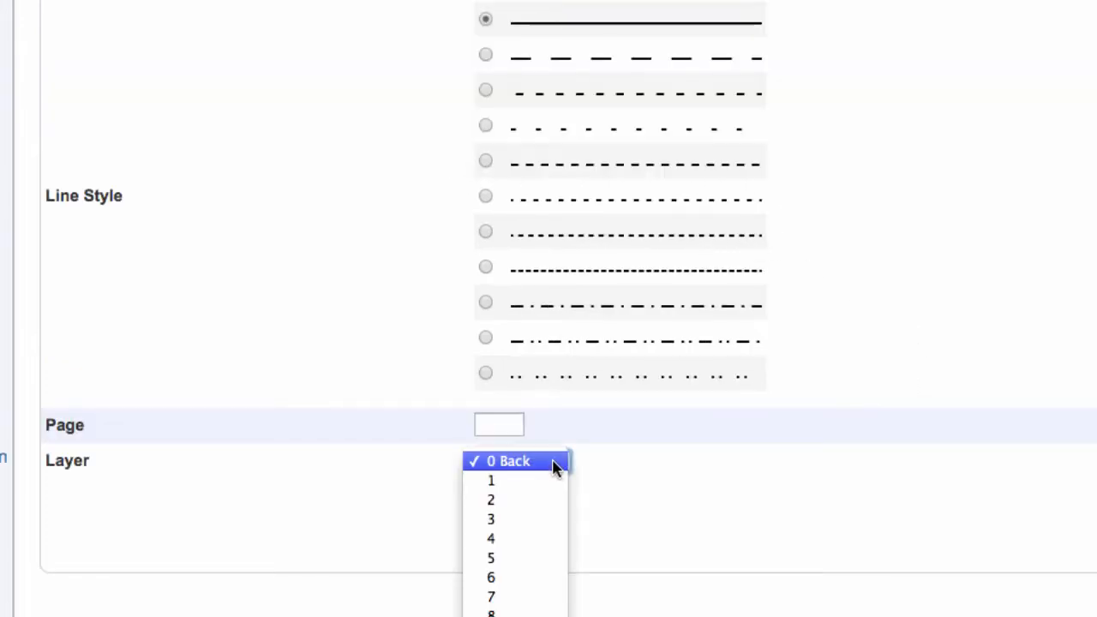
click(546, 506)
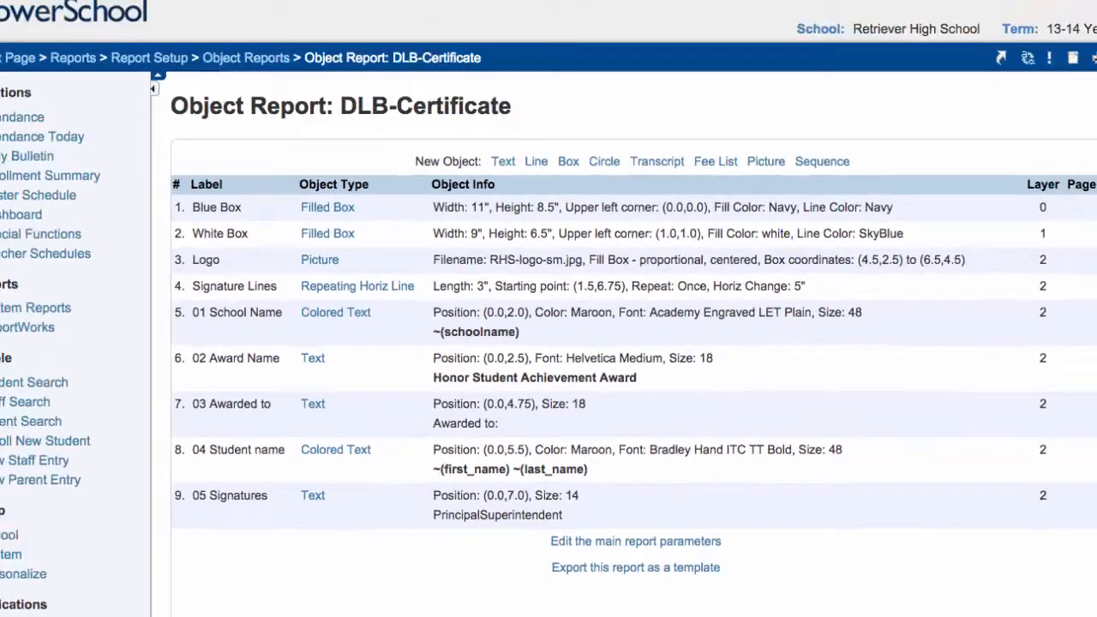
- Rerun the DLB-Certificate job from the Report Queue
click(296, 7)
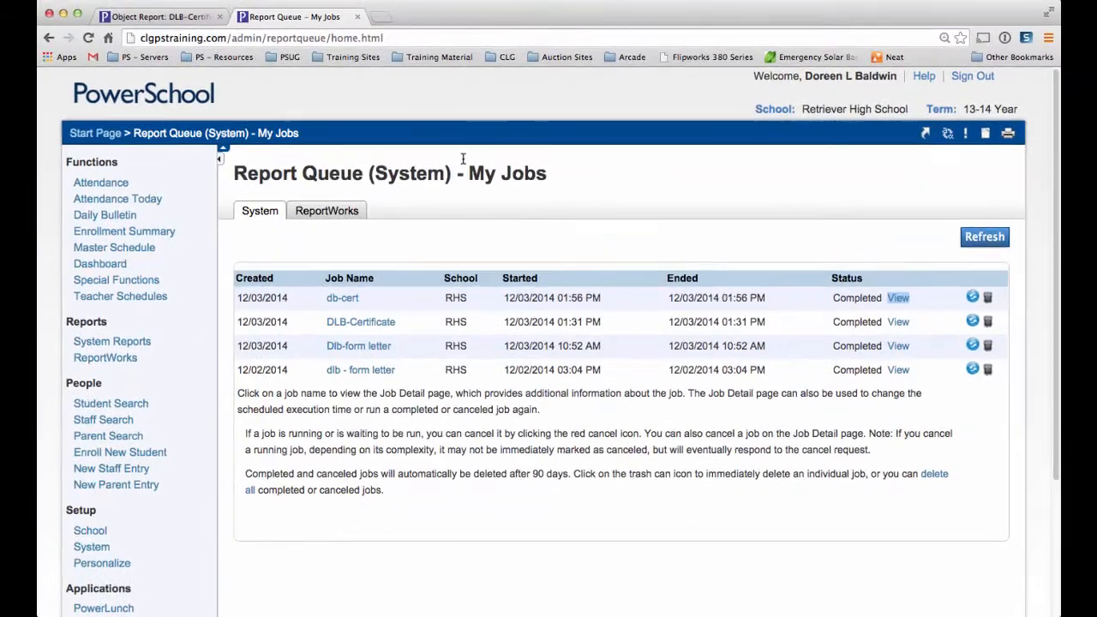
click(372, 329)
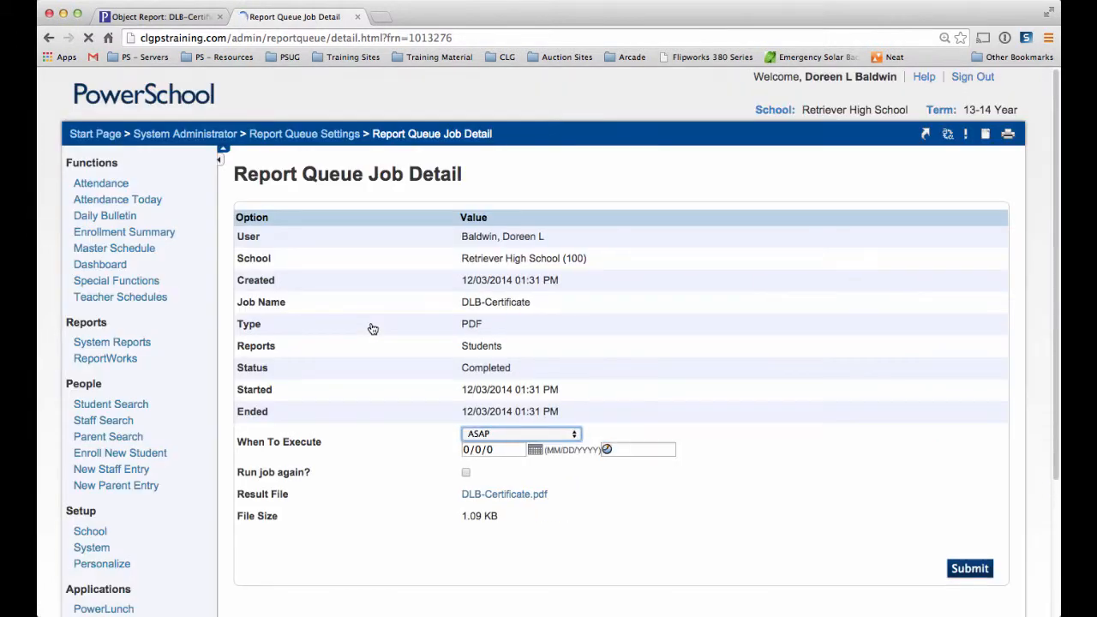
click(465, 472)
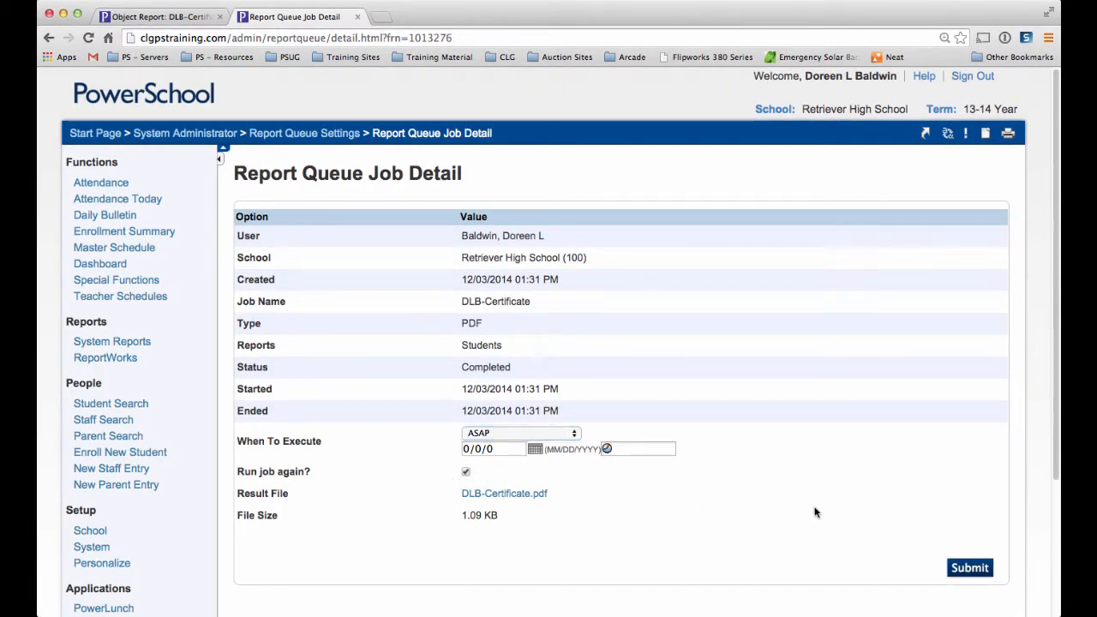
click(969, 568)
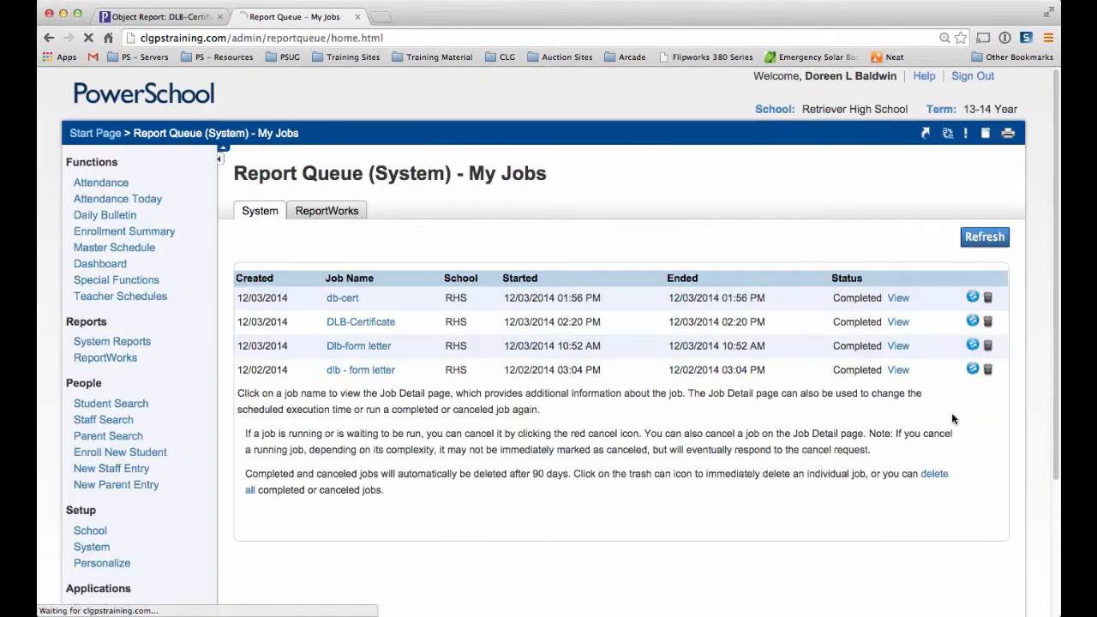
- View the rerun certificate PDF in a new browser tab
right_click(894, 321)
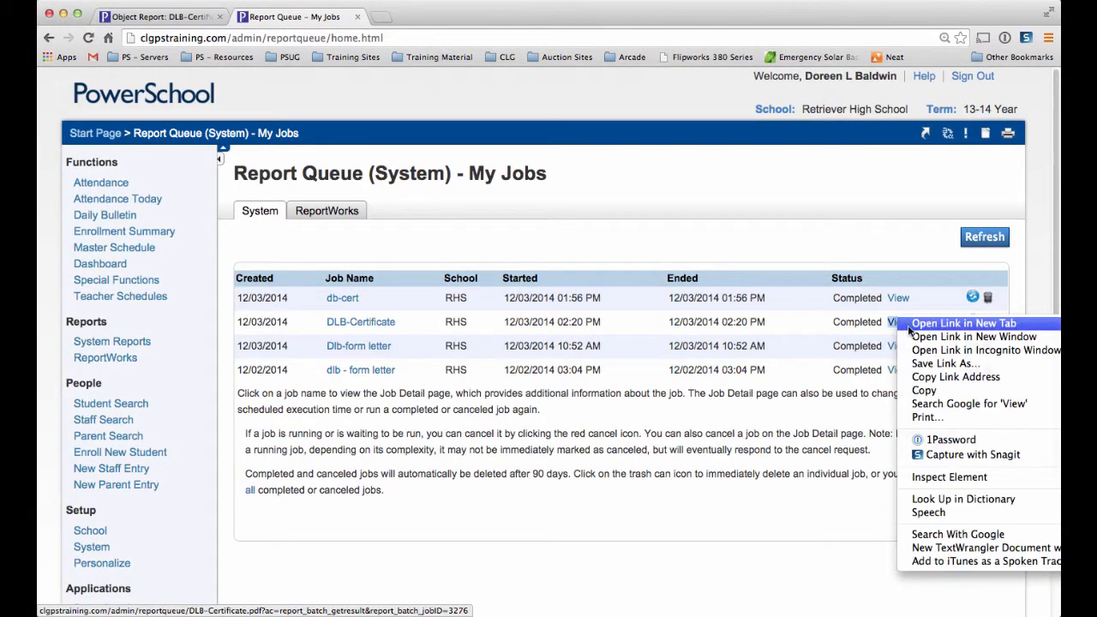
click(912, 326)
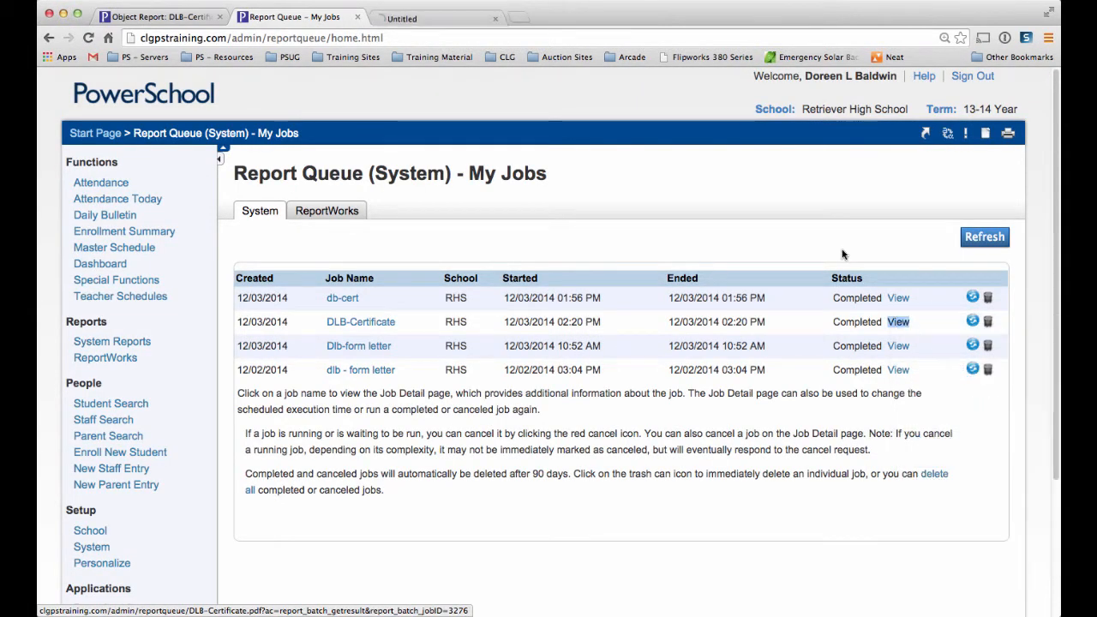
click(463, 17)
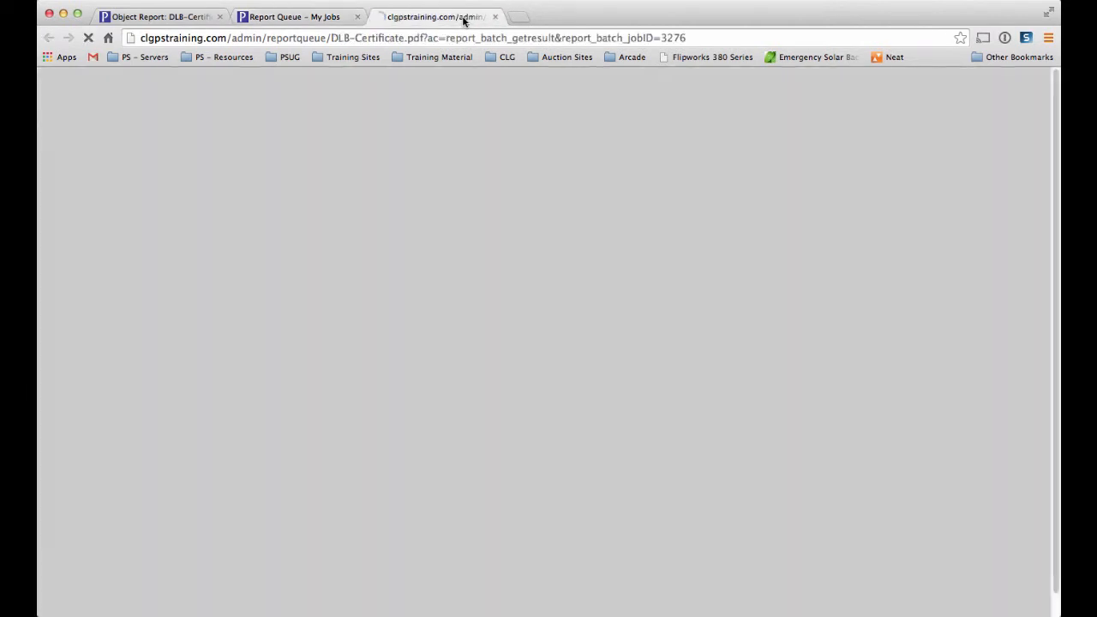
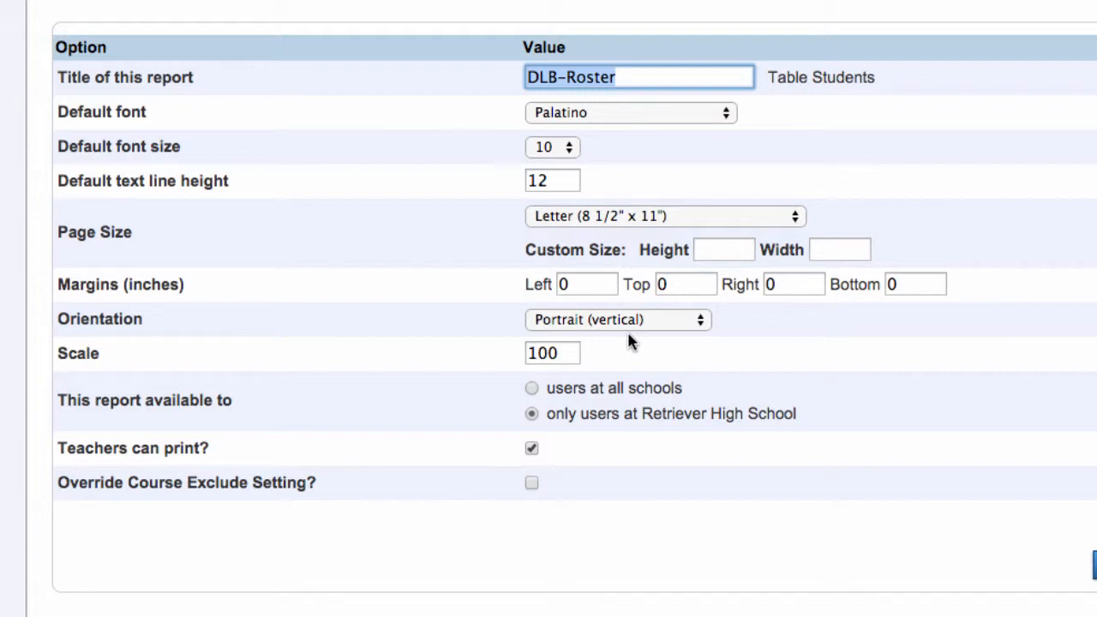
- Make DLB-Roster available to users at all schools, submit, and open its object list
click(532, 390)
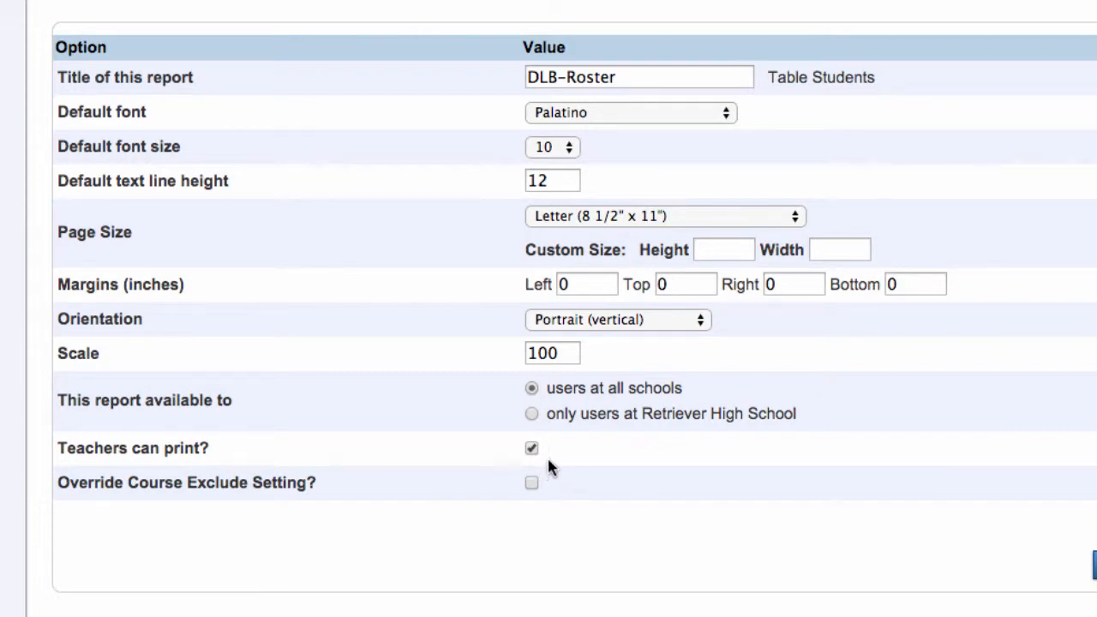
click(1095, 565)
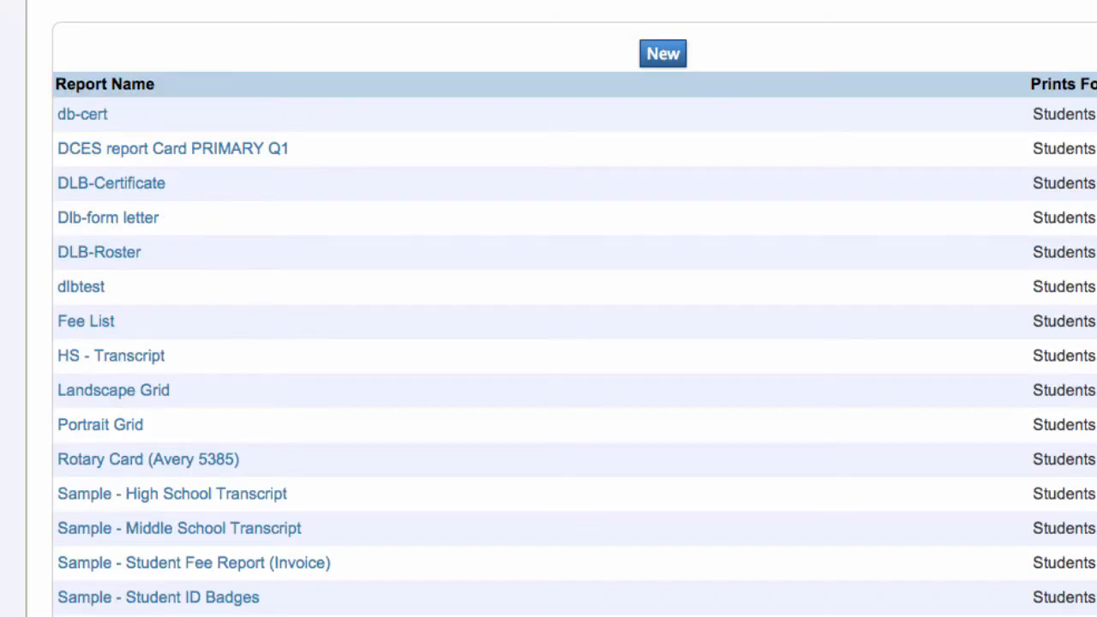
click(109, 263)
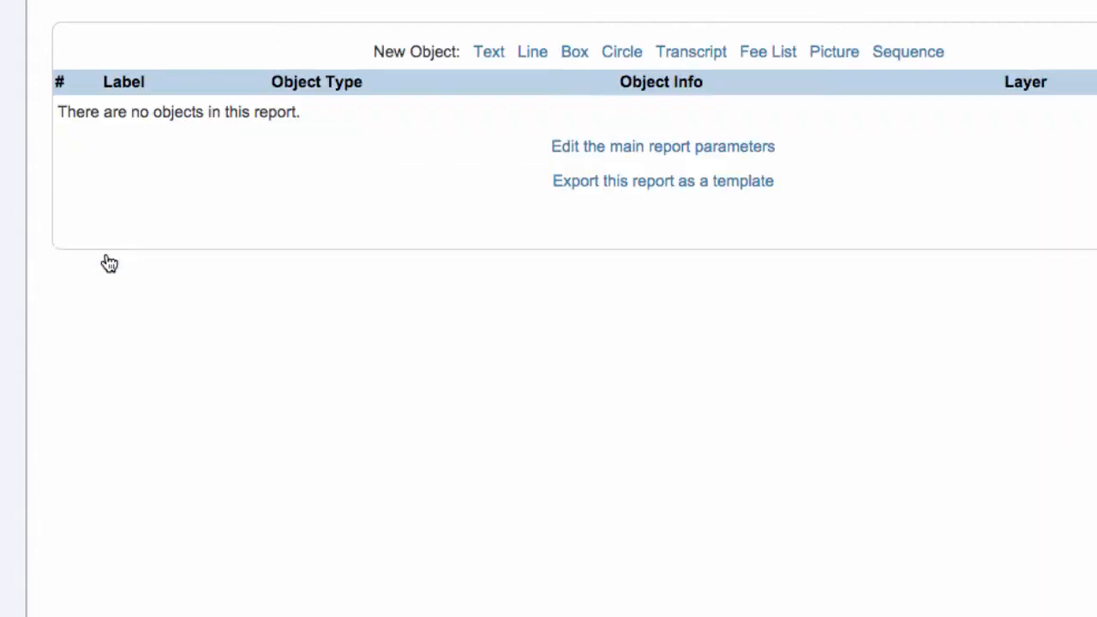
- Create a text object labelled '01 Page Title' containing '<tabc 4.25>Class Roster'
click(489, 53)
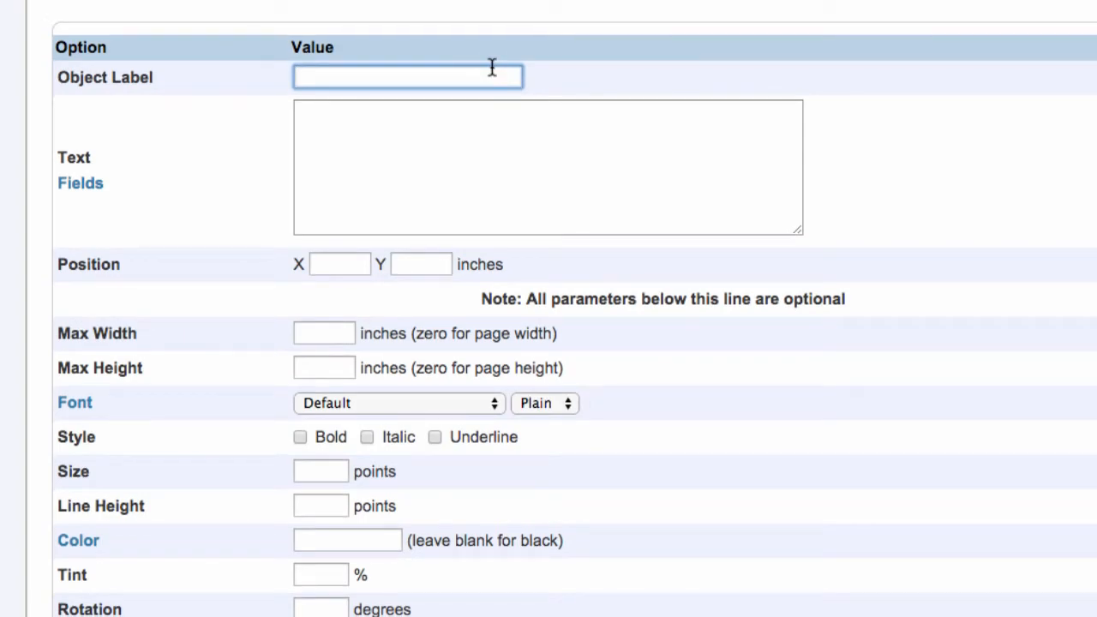
text(01 Page Title)
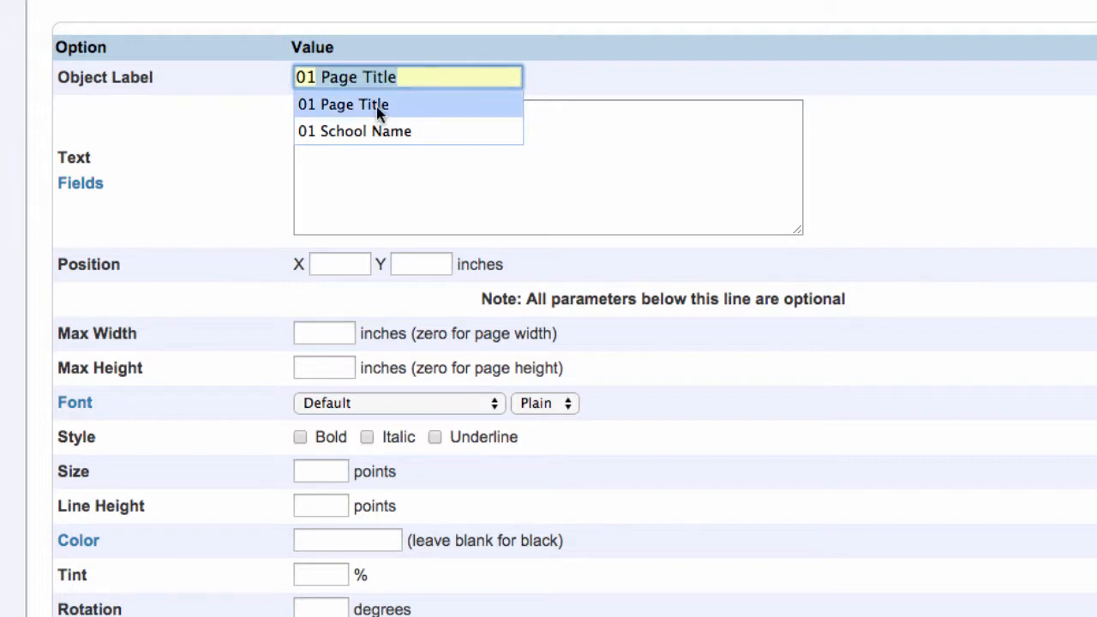
click(380, 106)
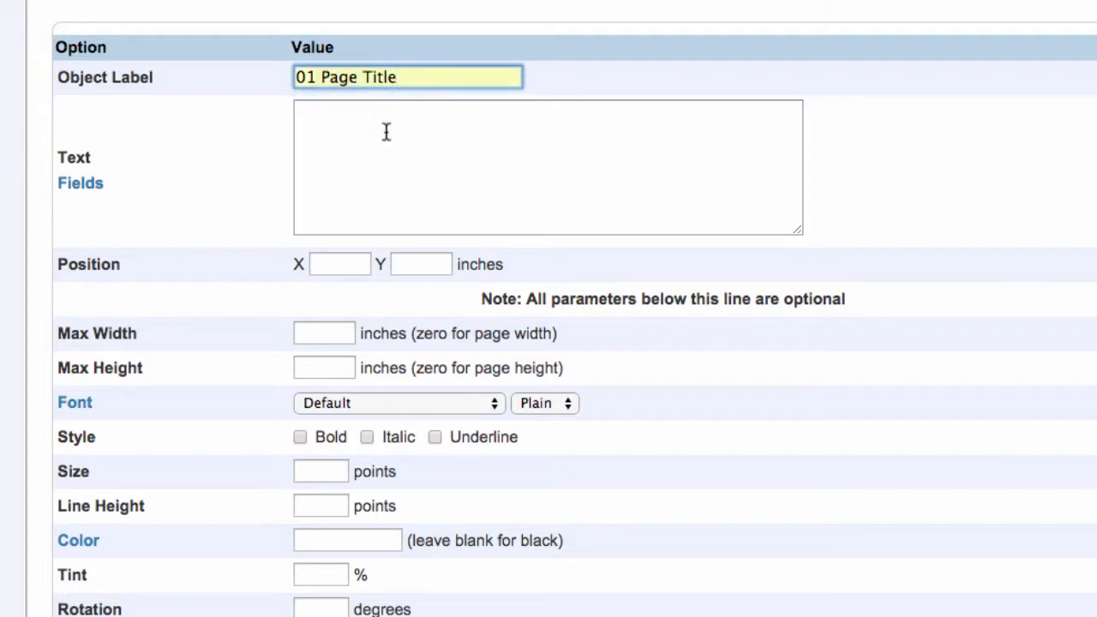
click(384, 124)
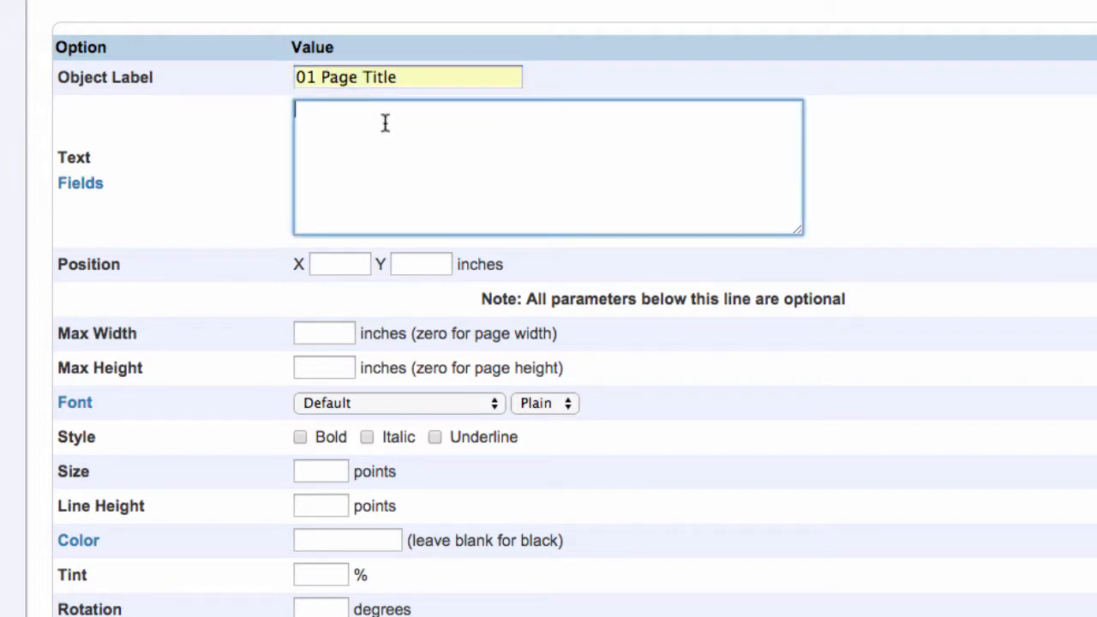
text(<tabc 4.2)
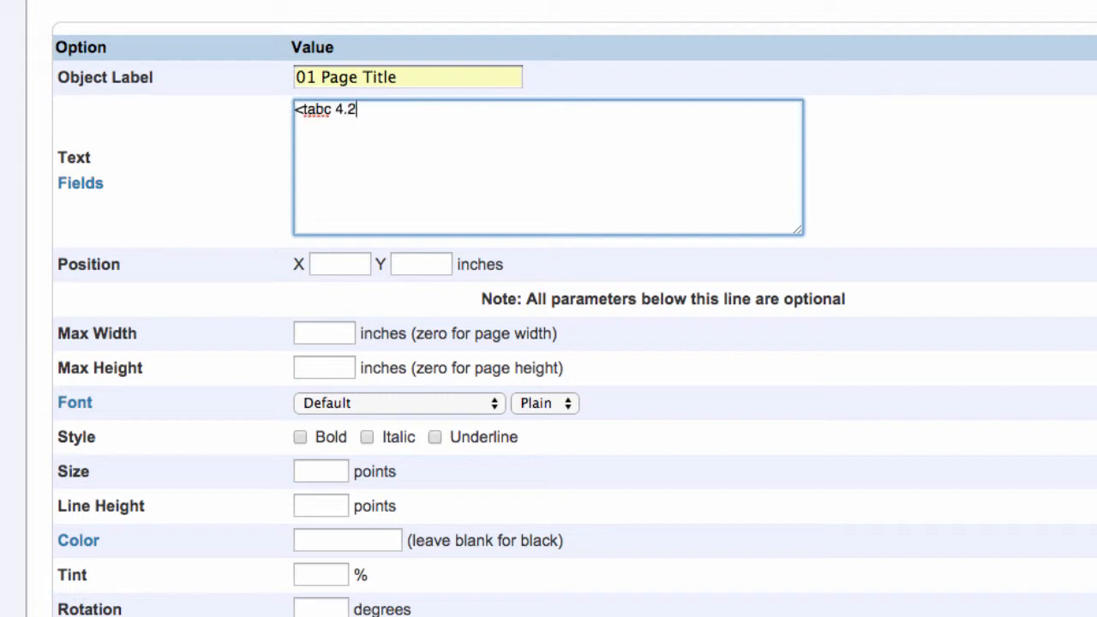
text(5>Class Roster)
- Place the title at X 0, Y 0.4, and make it bold at size 16
click(353, 264)
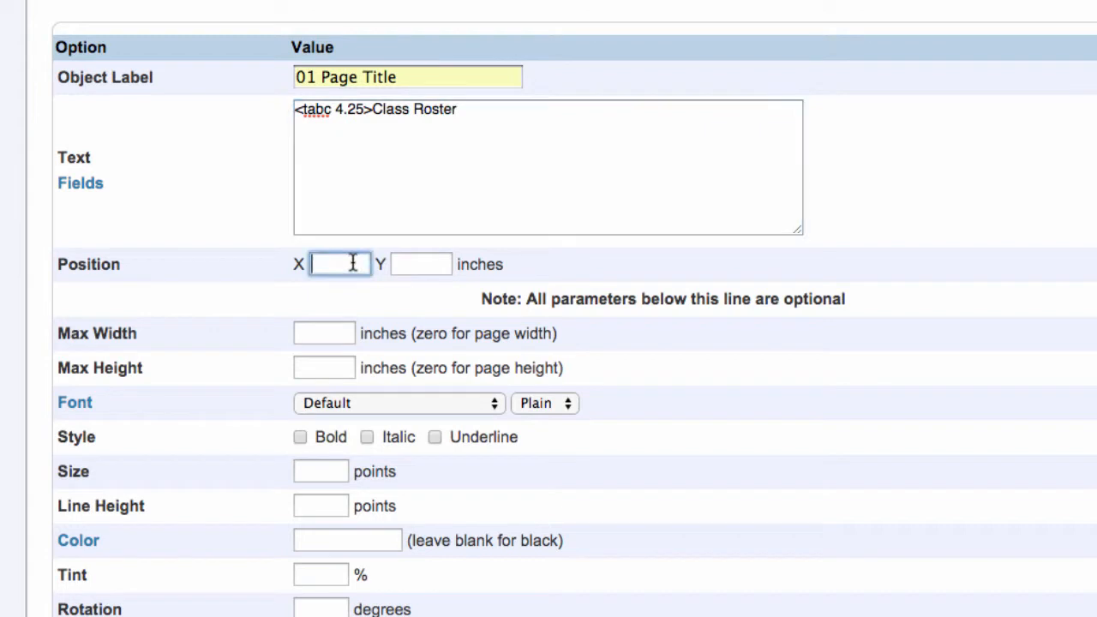
text(0)
click(428, 266)
text(.4)
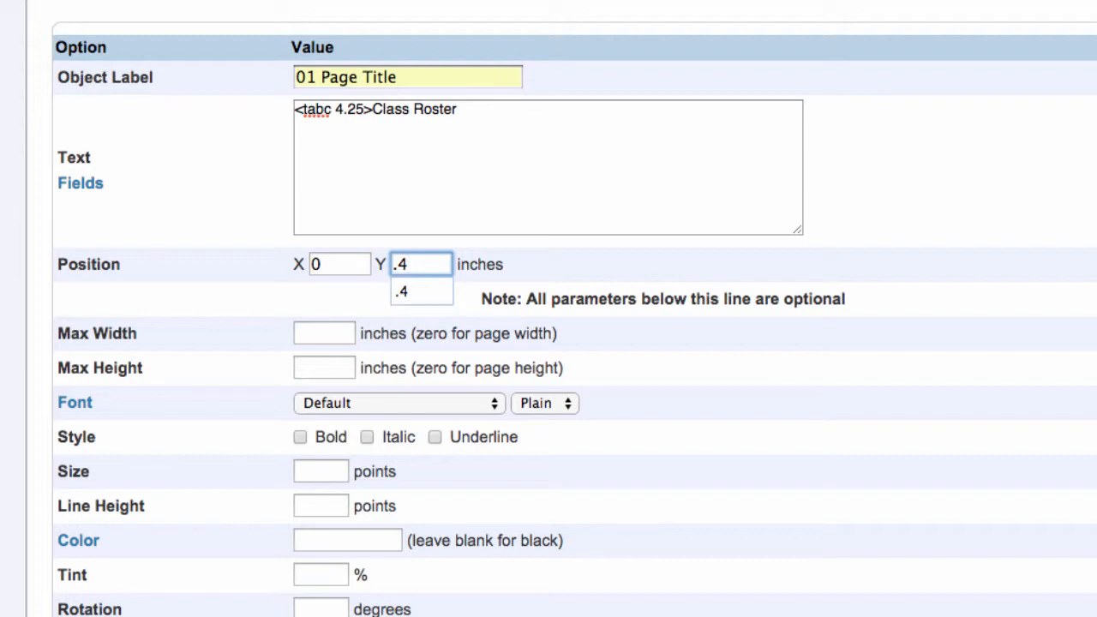
click(301, 437)
click(314, 467)
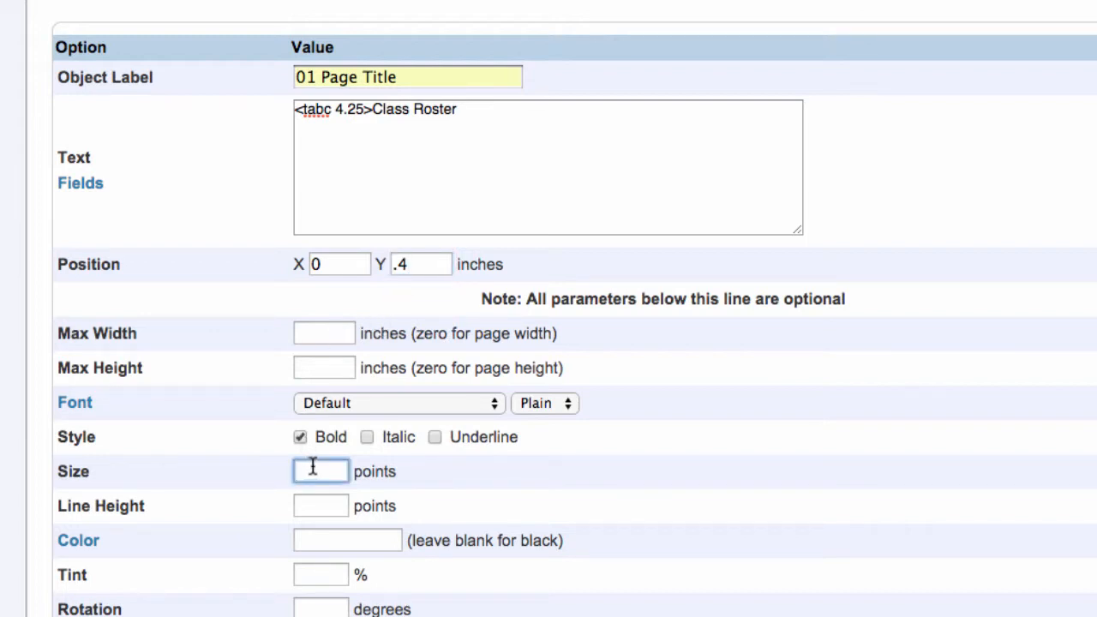
text(16)
click(652, 499)
scroll(645, 492, down, 5)
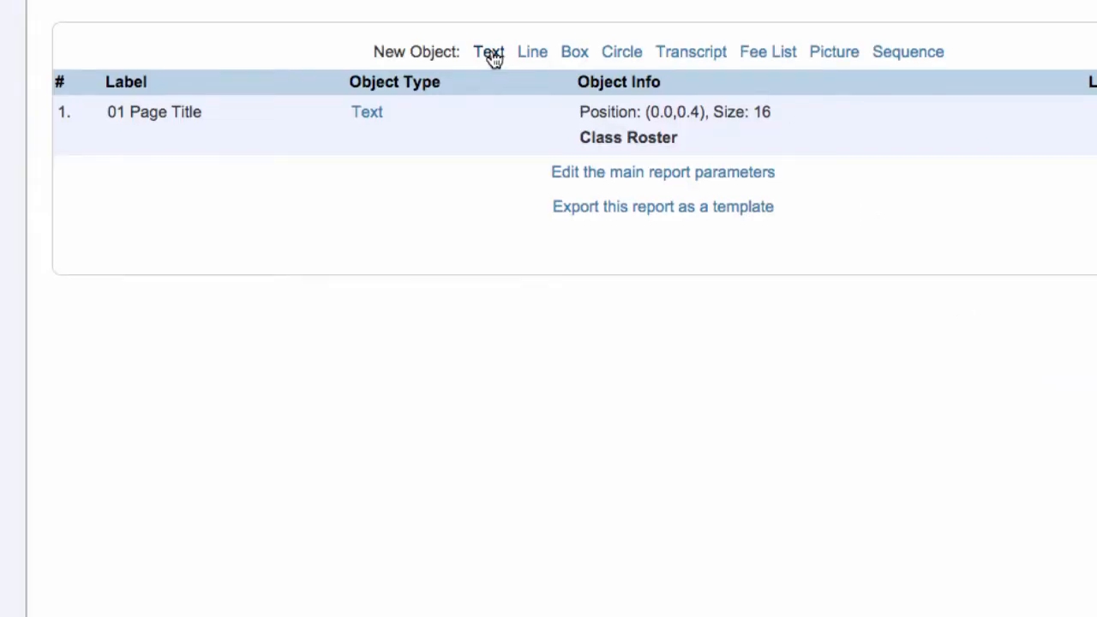
- Create a text object labelled '02 Column Headers' with the pasted tab-stopped header text
click(493, 53)
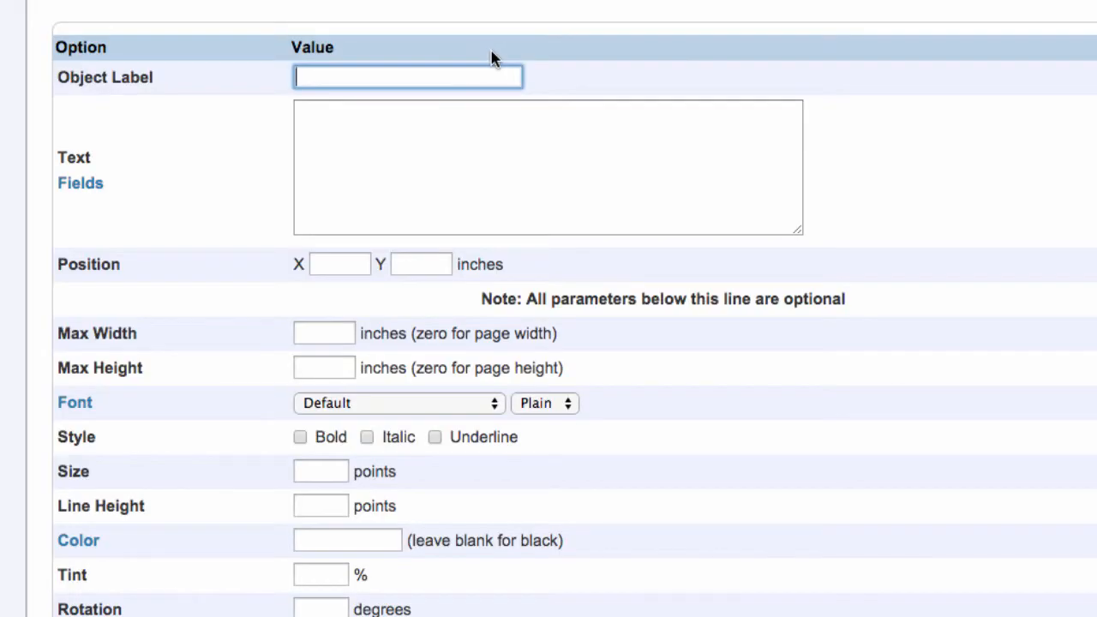
text(02 Colu)
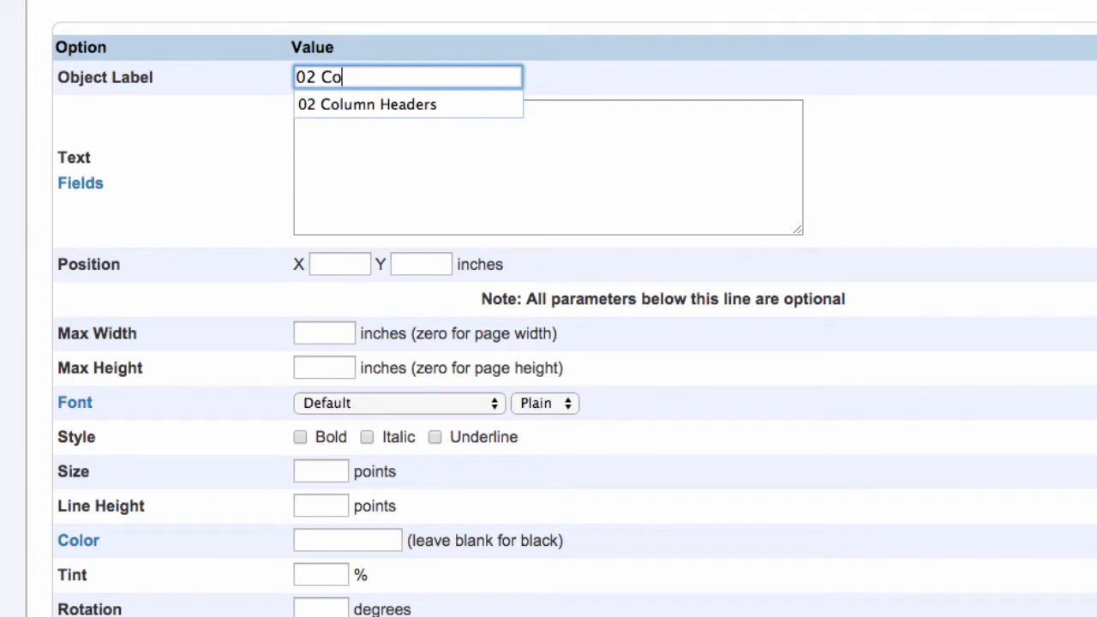
key(Down)
key(Return)
click(731, 172)
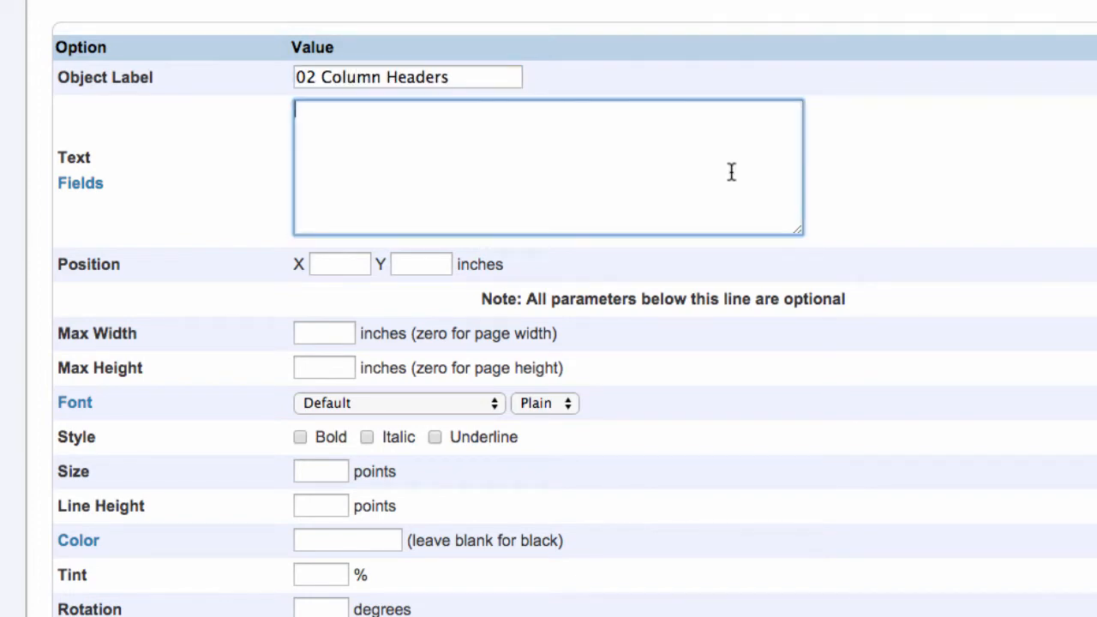
text(Student<tabl 2.5>Grade<tabl 3.25>Gender<tabl 4>Ethnicity<tabl 4.75>Home Phone<tabl 6>Emr Cont 1<tabl 7.25>Emr Cont 2)
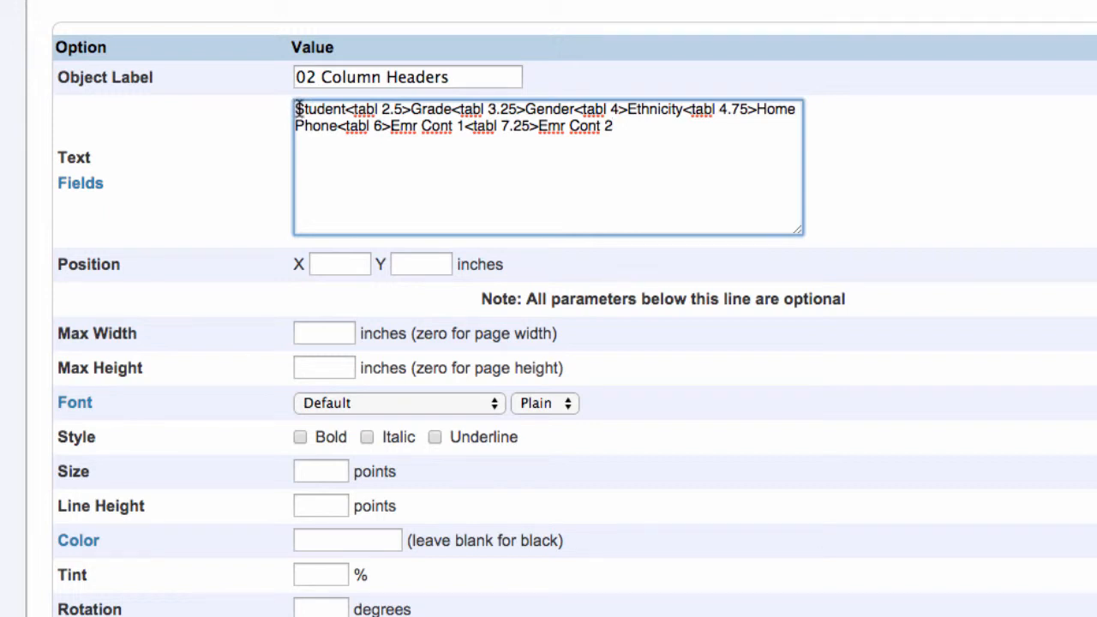
- Position the headers at X 0.5, Y 0.95, bold at size 12, and save
click(347, 264)
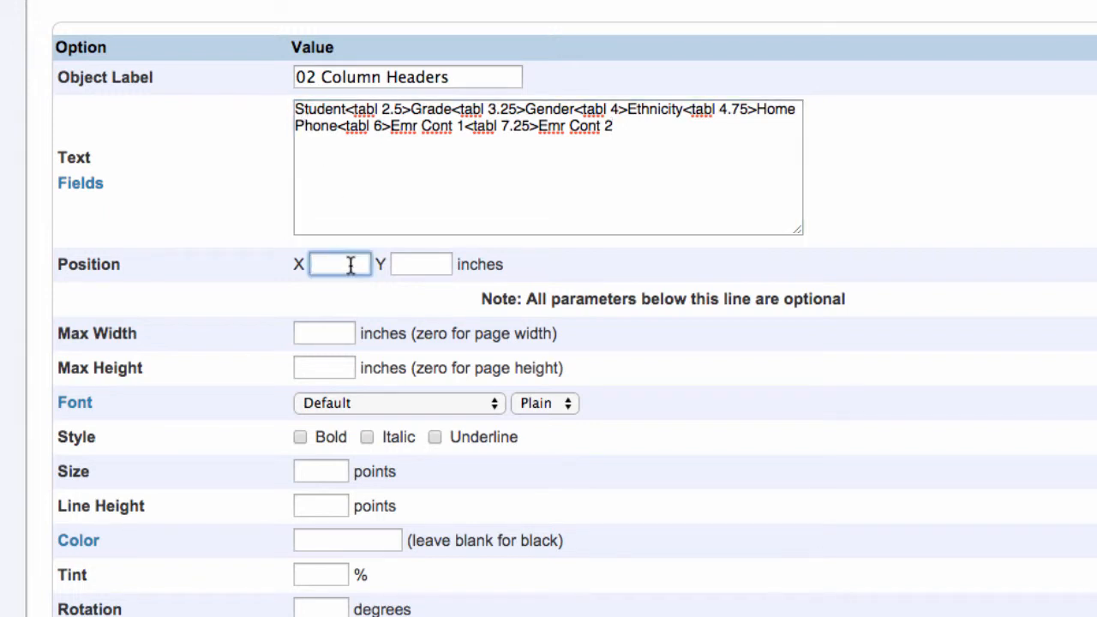
text(.2)
key(BackSpace)
text(5)
click(414, 267)
text(.95)
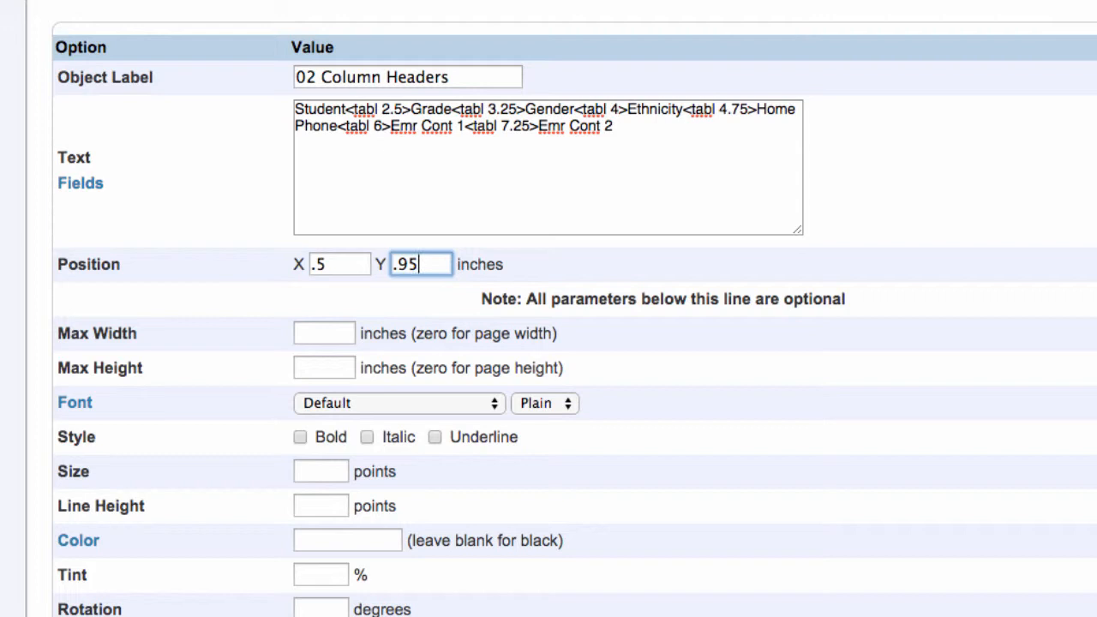
click(300, 437)
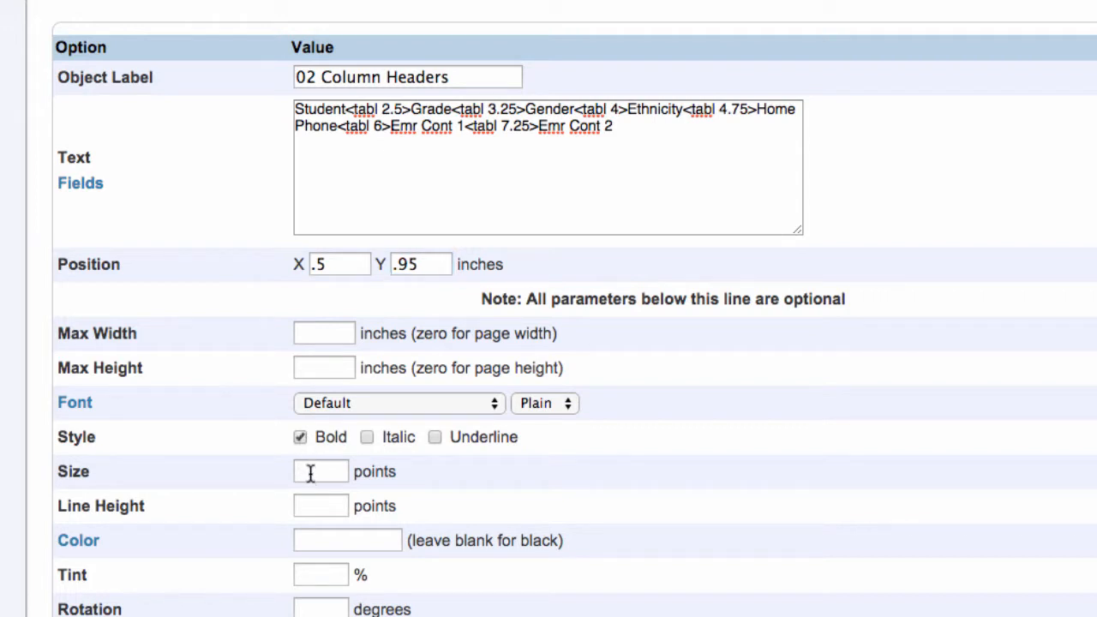
click(310, 473)
text(12)
scroll(612, 496, down, 5)
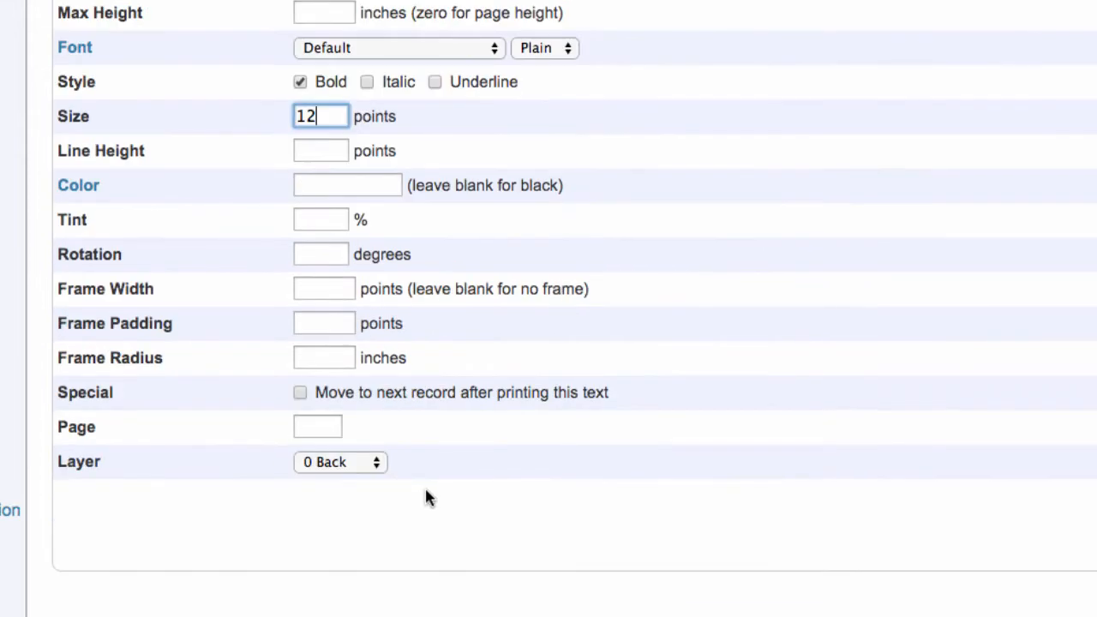
key(Return)
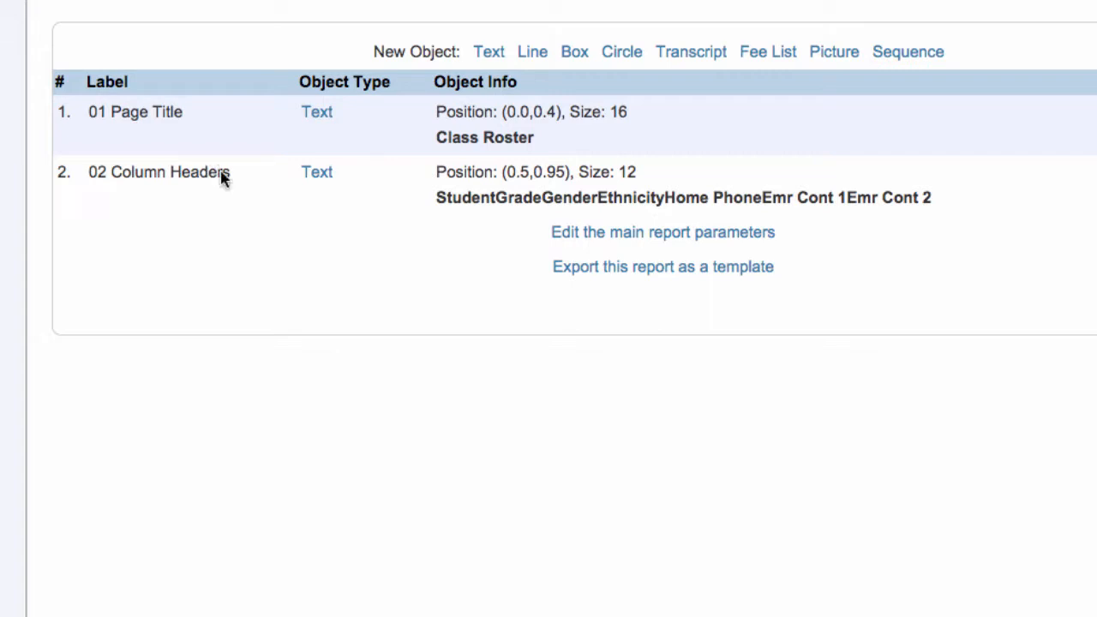
- Create a 'student 01' text object and paste the header line in as a template
click(489, 53)
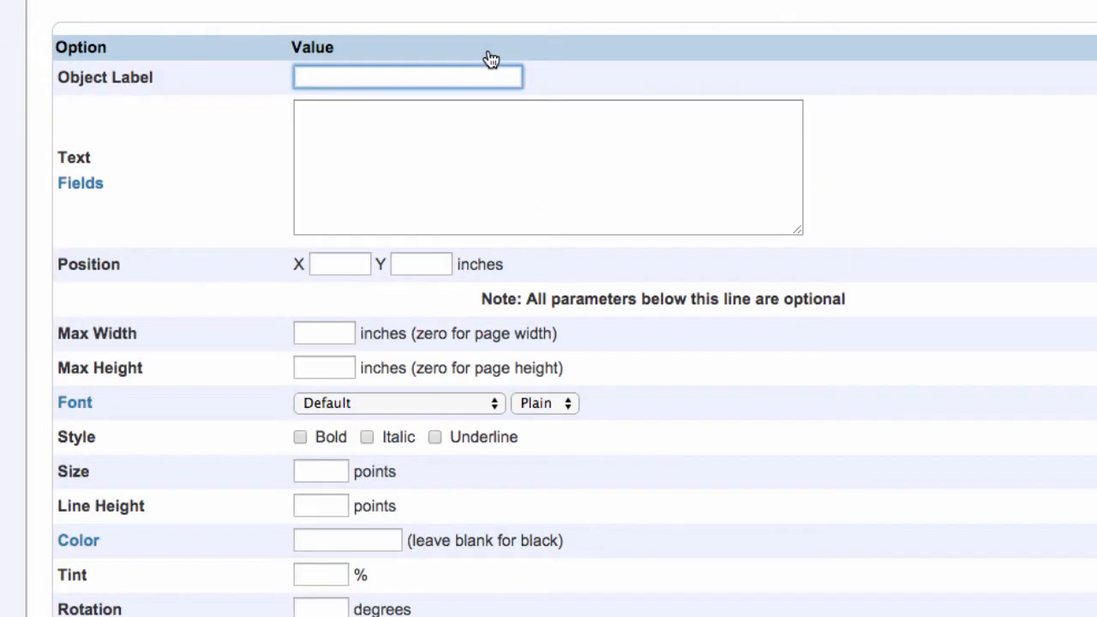
text(student 01)
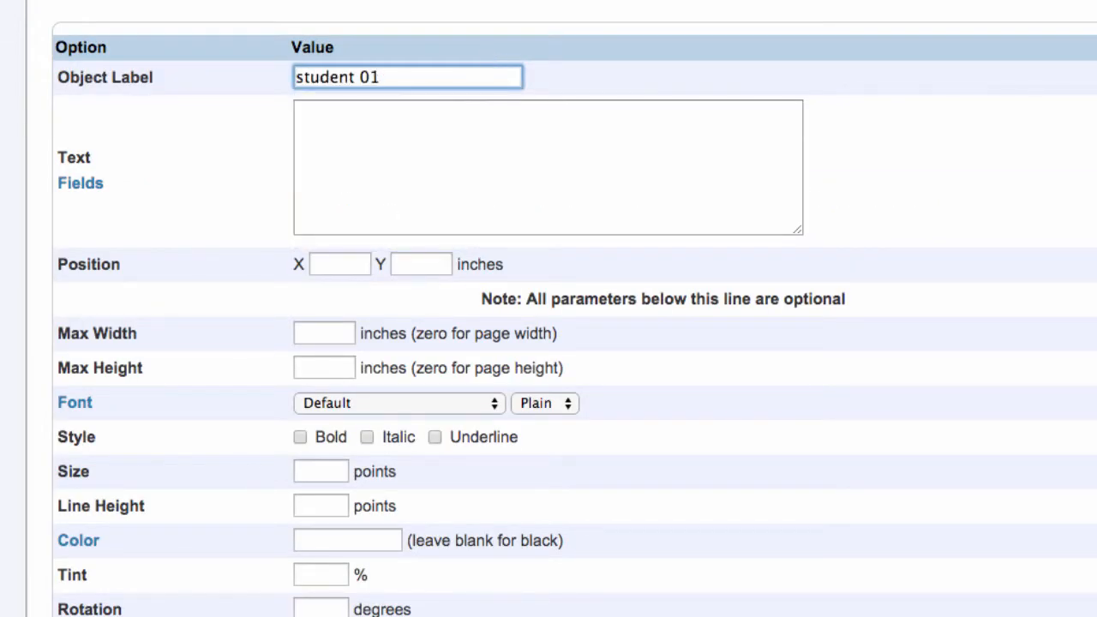
click(314, 142)
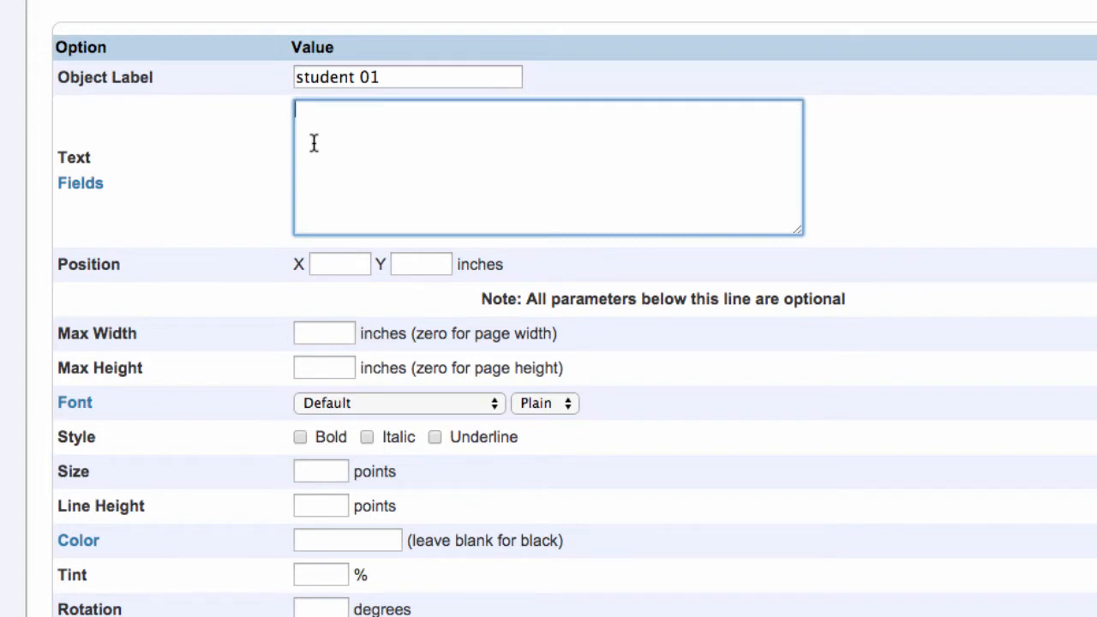
text(Student<tabl 2.5>Grade<tabl 3.25>Gender<tabl 4>Ethnicity<tabl 4.75>Home Phone<tabl 6>Emr Cont 1<tabl 7.25>Emr Cont 2)
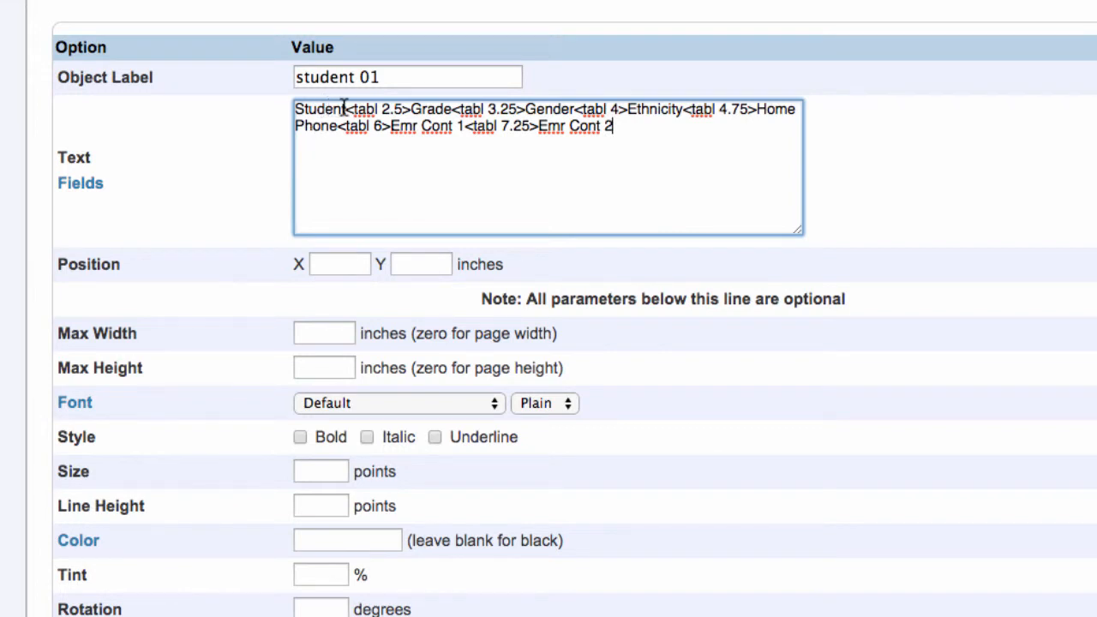
- Turn Student and Grade into ~(lastfirst) and ~(Grade_level), and wrap Gender in ~( )
drag(345, 108, 294, 117)
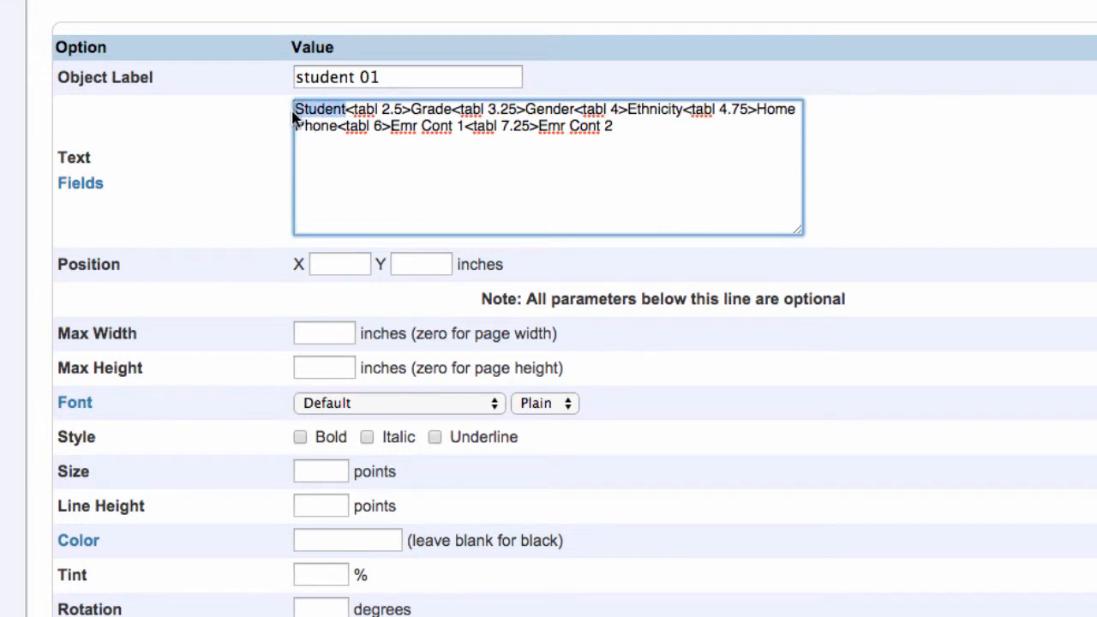
text(~()
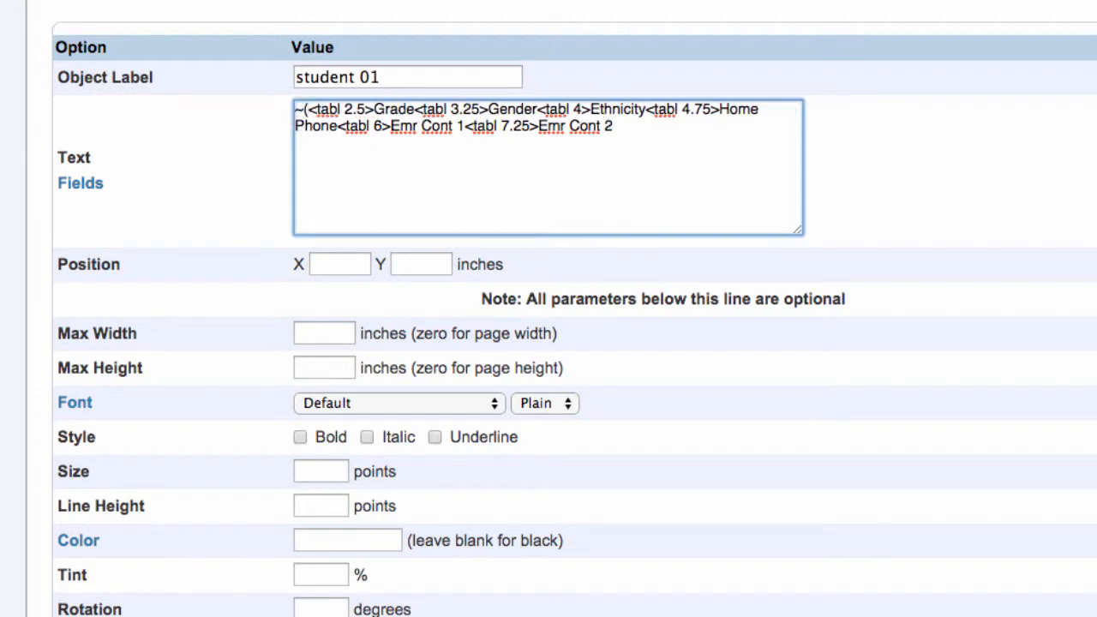
text(last)
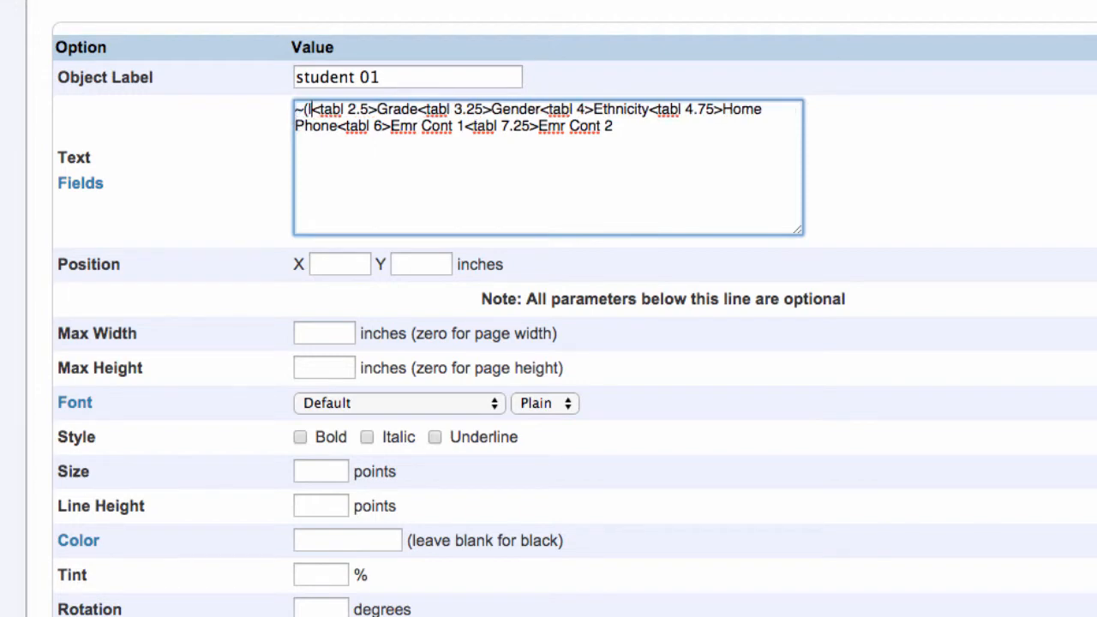
text(first))
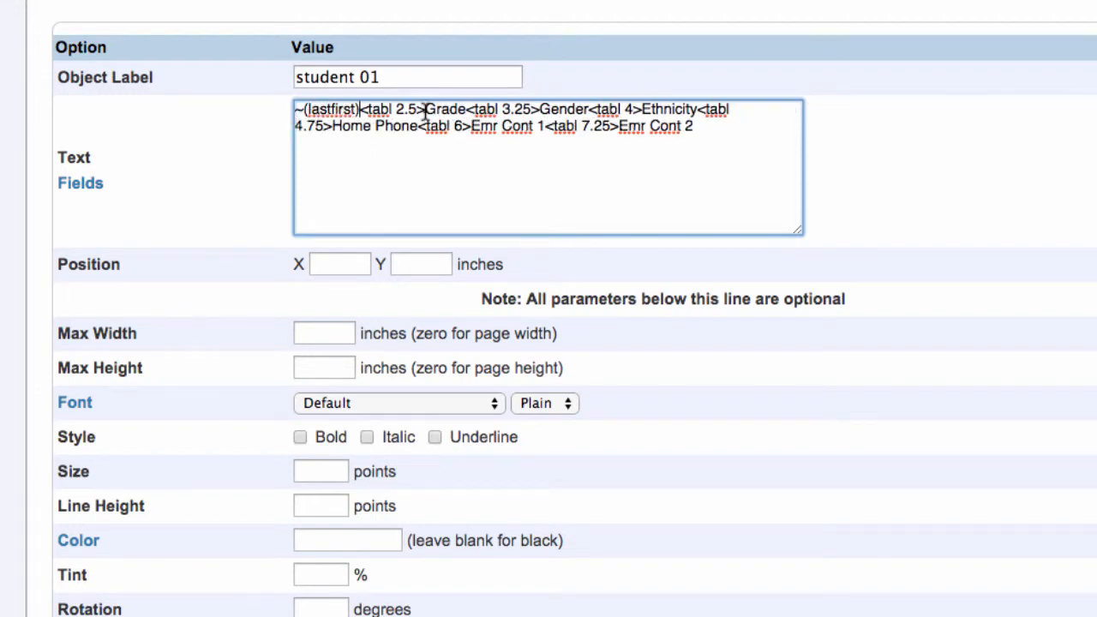
click(425, 109)
text(~()
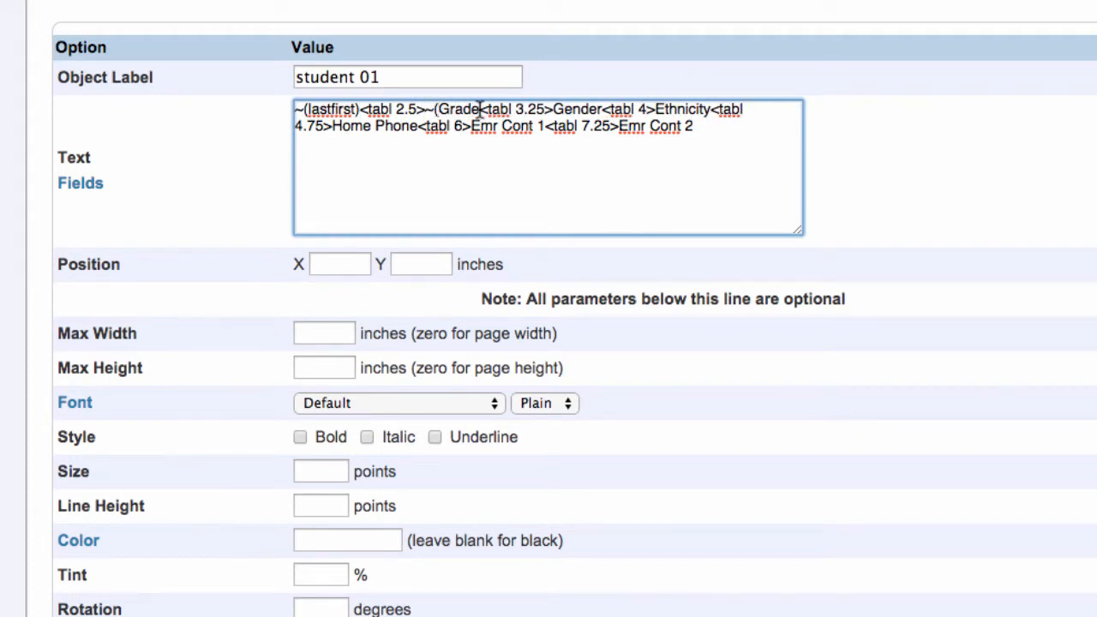
click(480, 109)
text(_level))
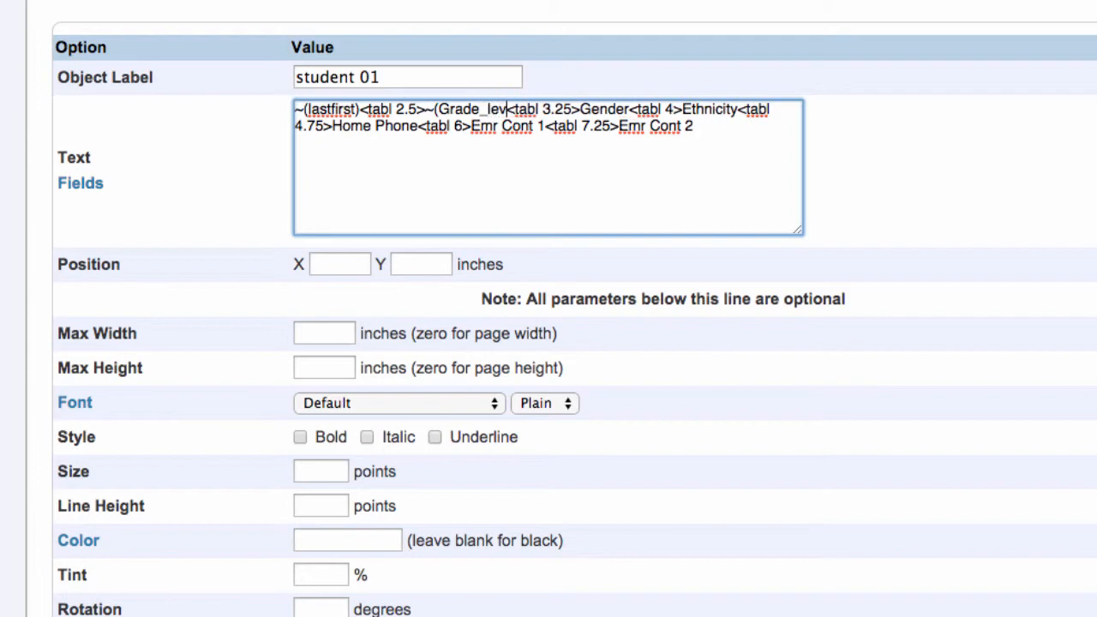
click(597, 110)
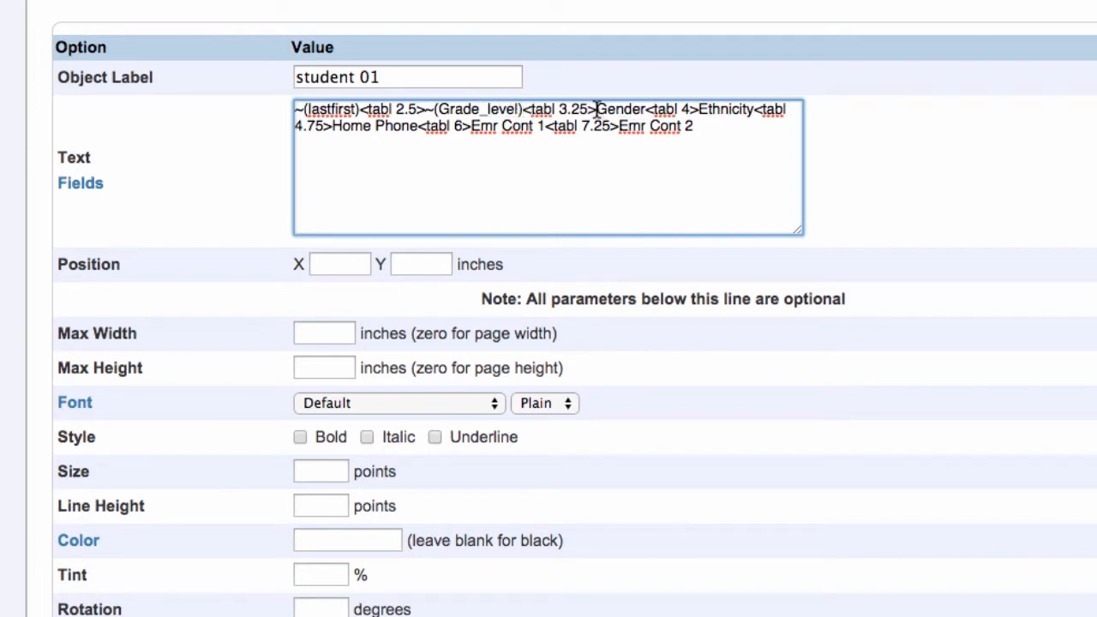
text(~()
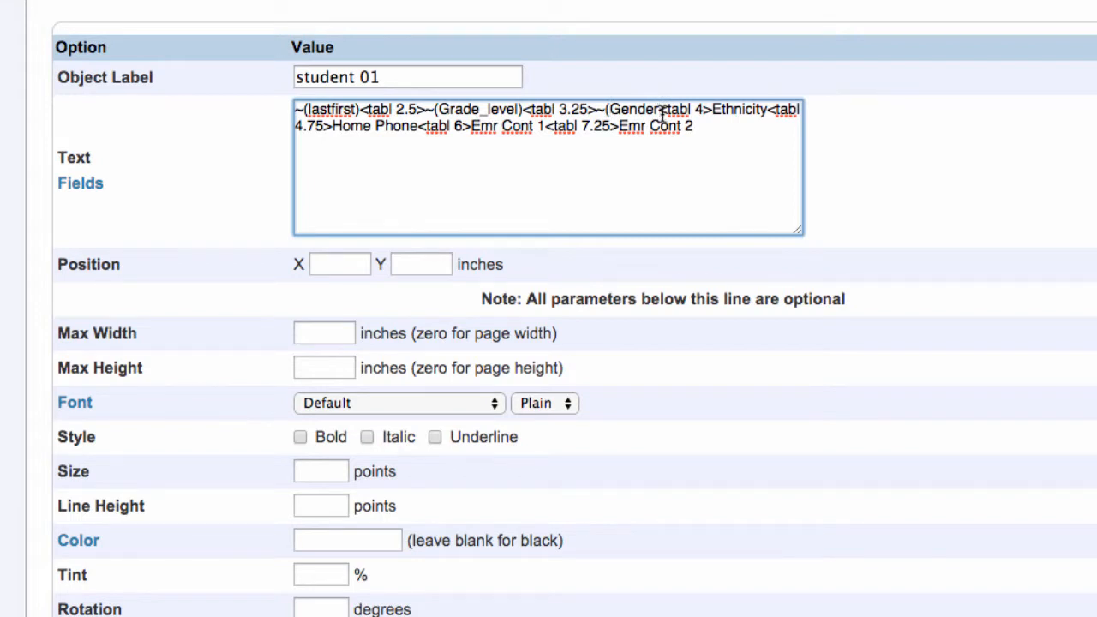
text())
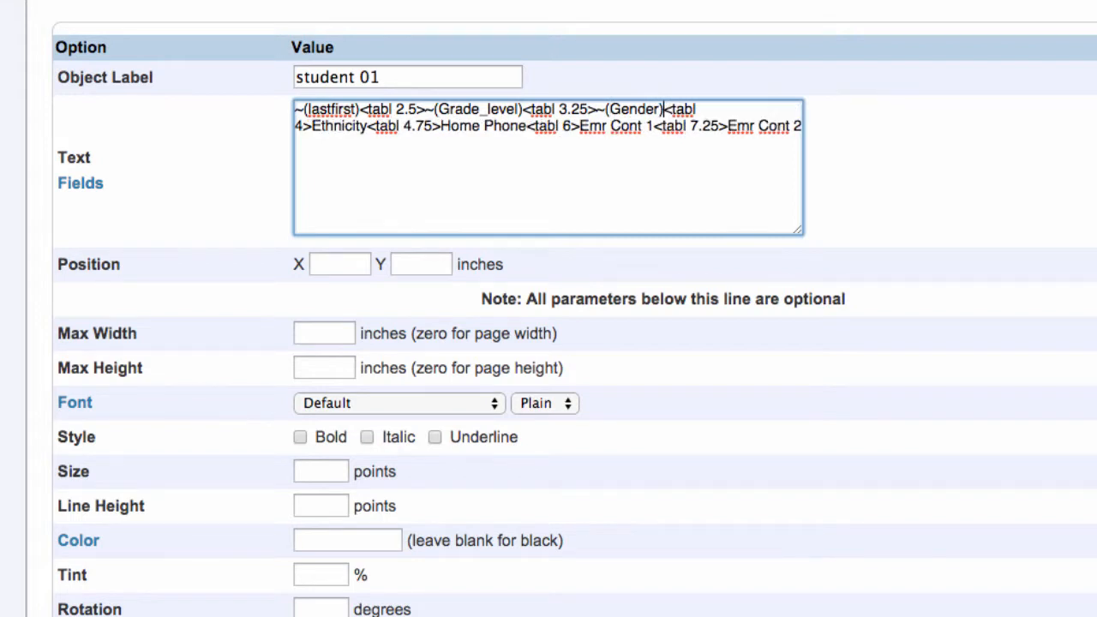
- Wrap Ethnicity and Home Phone as field codes, renaming the latter to Home_Phone
click(312, 126)
text(~()
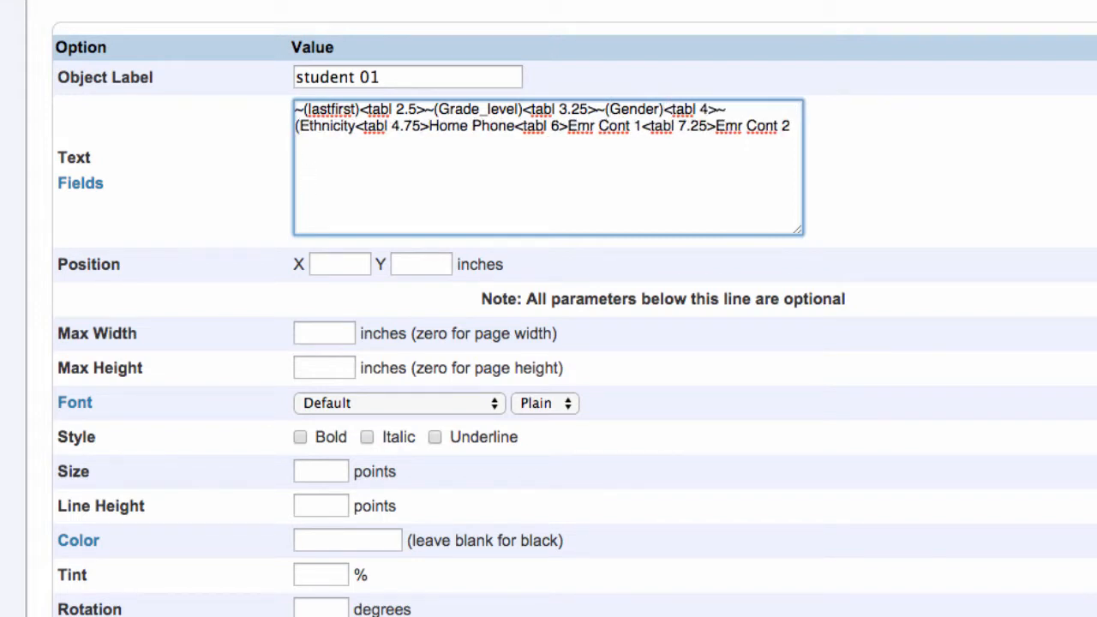
click(353, 126)
text())
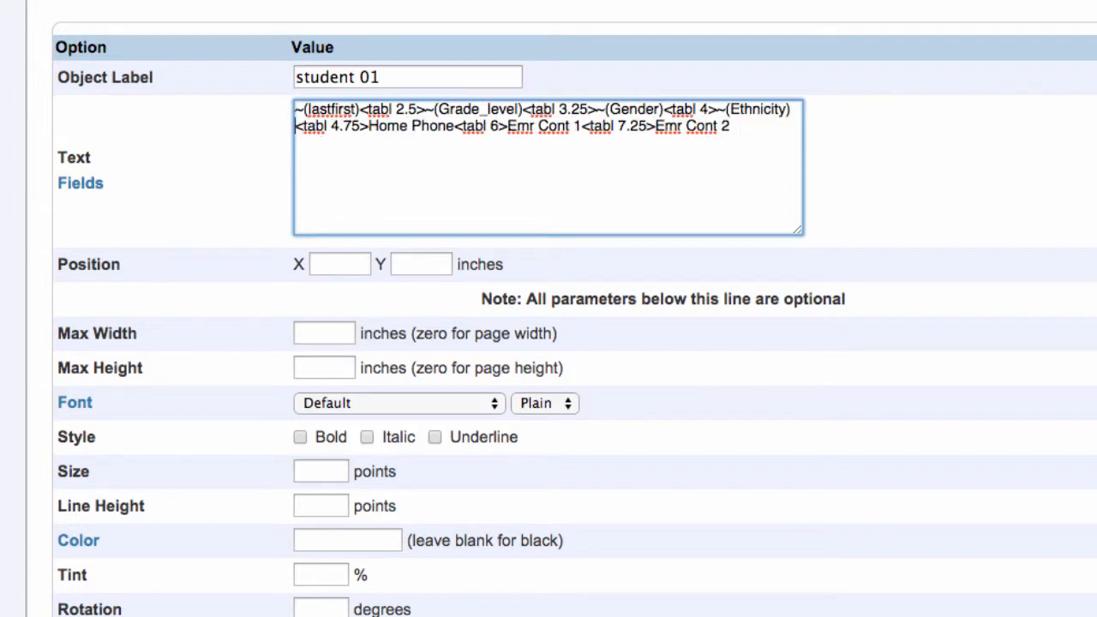
click(366, 126)
text(~()
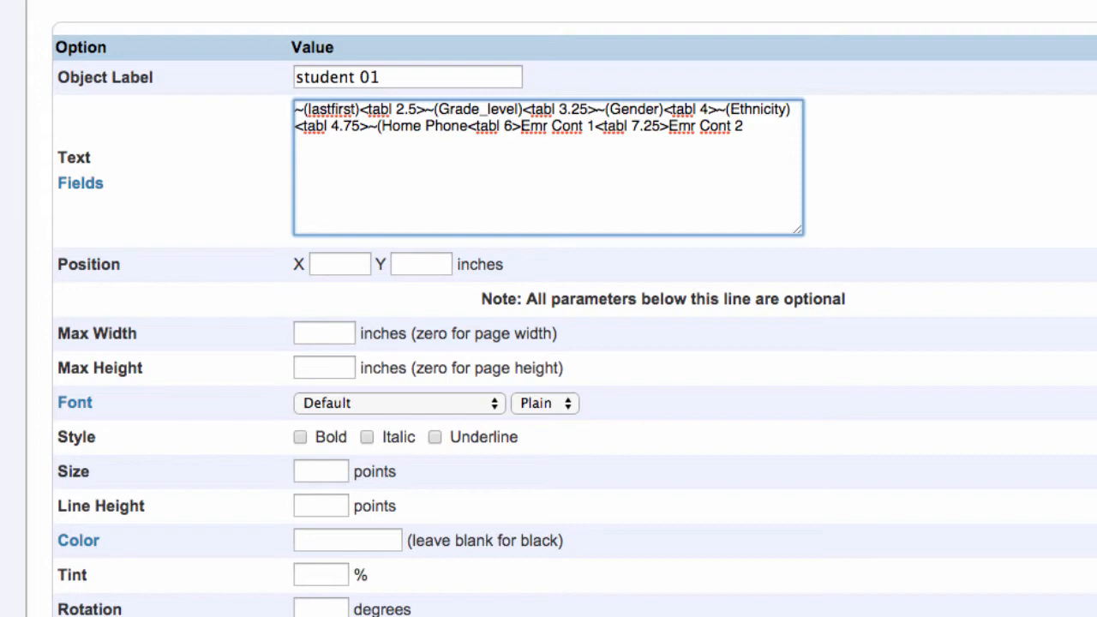
click(424, 126)
key(BackSpace)
text(_)
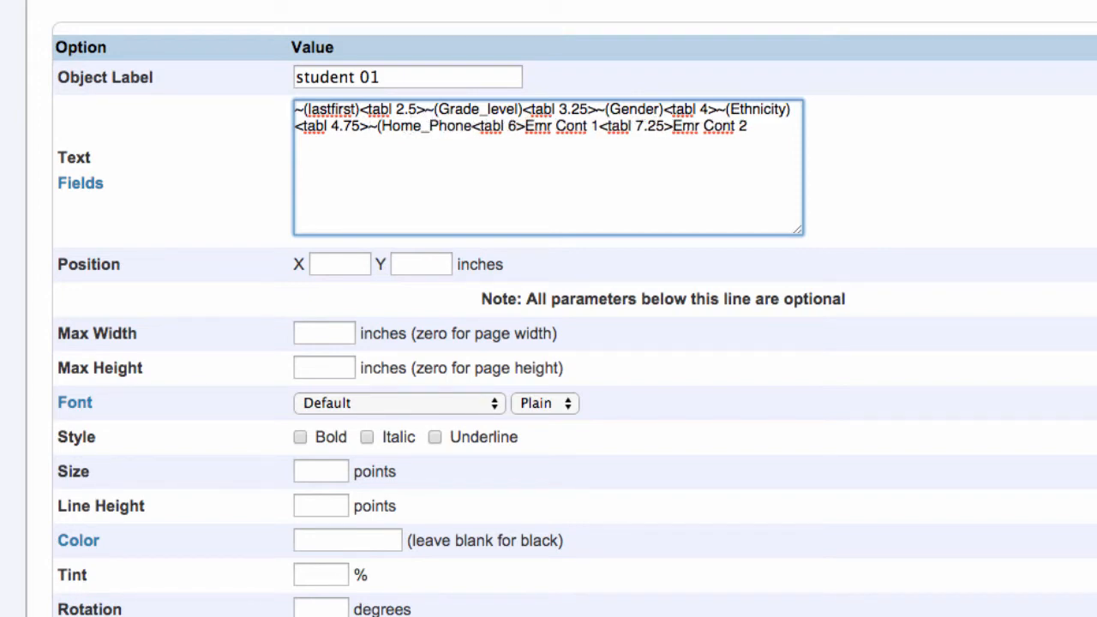
click(471, 126)
text())
- Replace the Emr Cont 1 and 2 labels with ^(Emerg_Phone_1) and ^(Emerg_Phone_2), then select all the row text
double_click(555, 126)
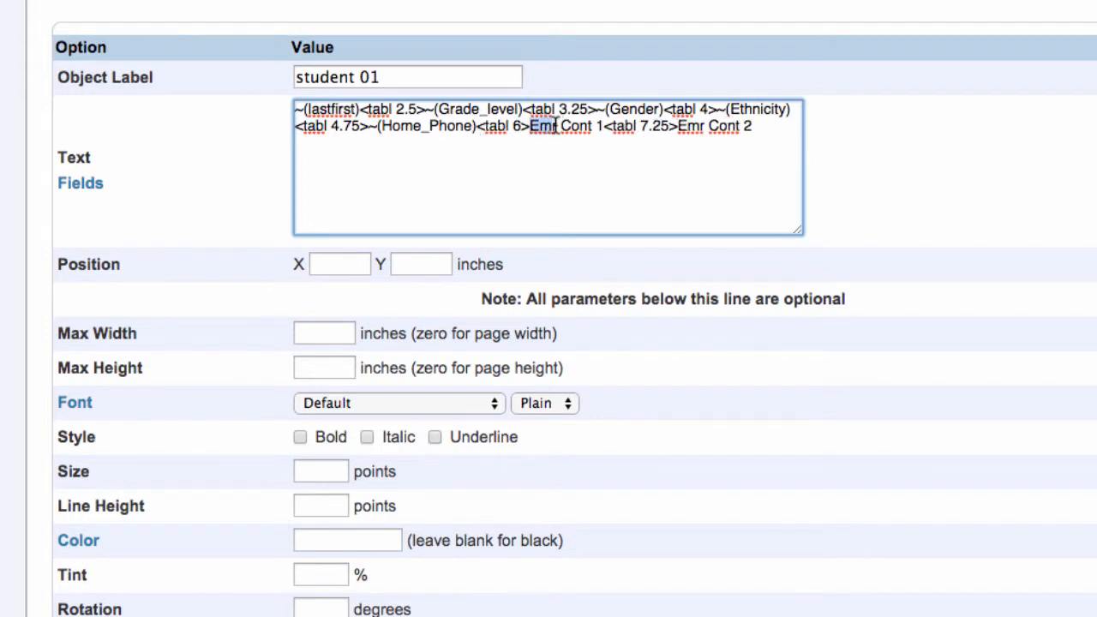
drag(555, 126, 604, 137)
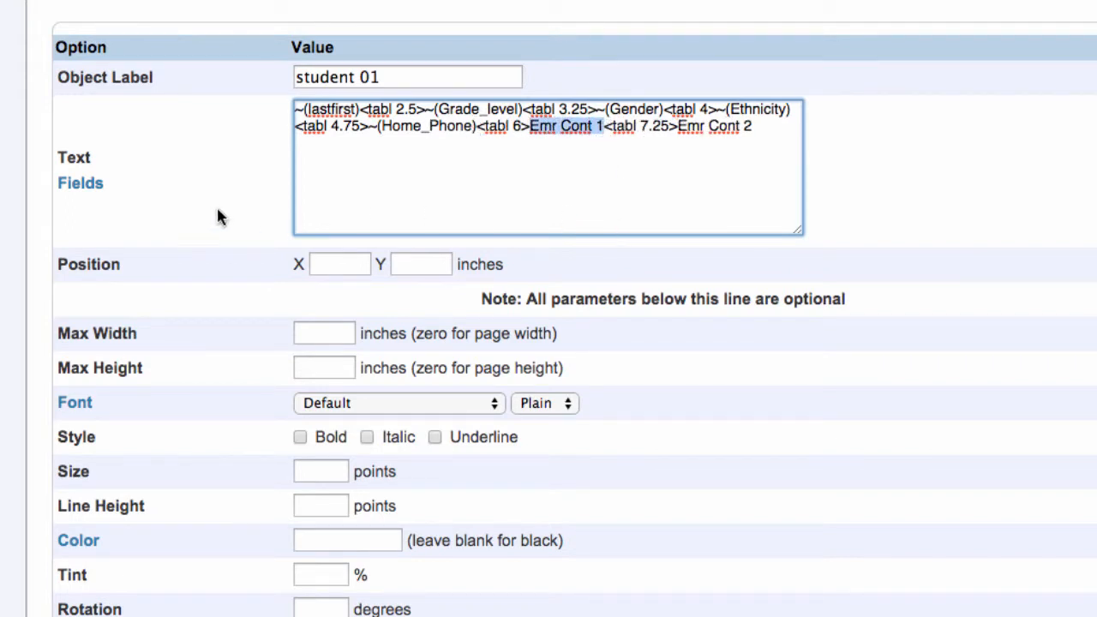
click(86, 182)
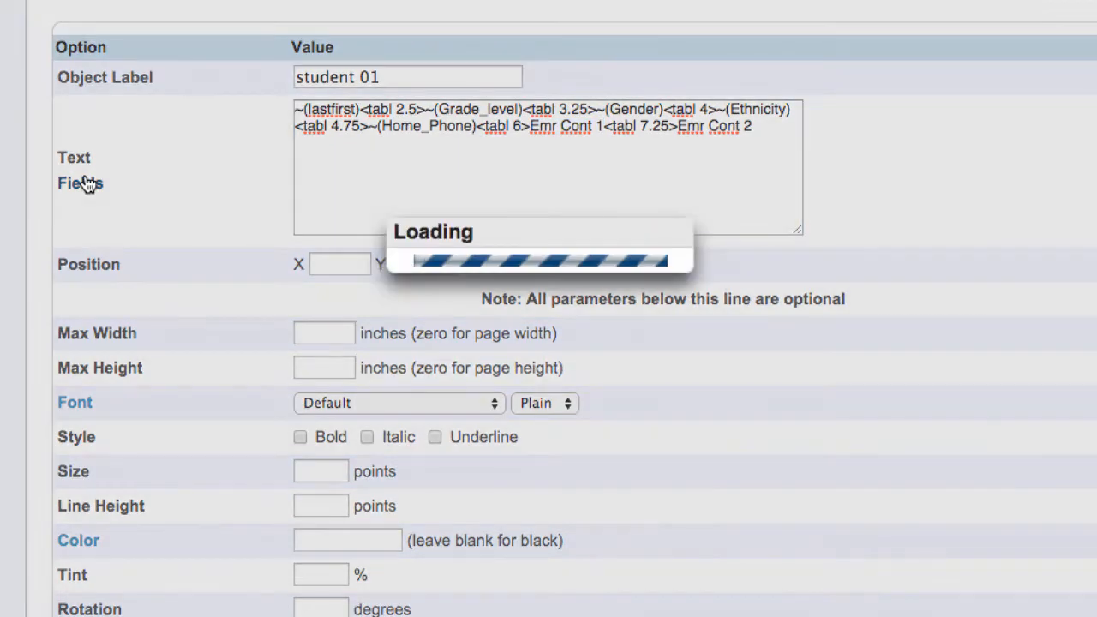
text(eme)
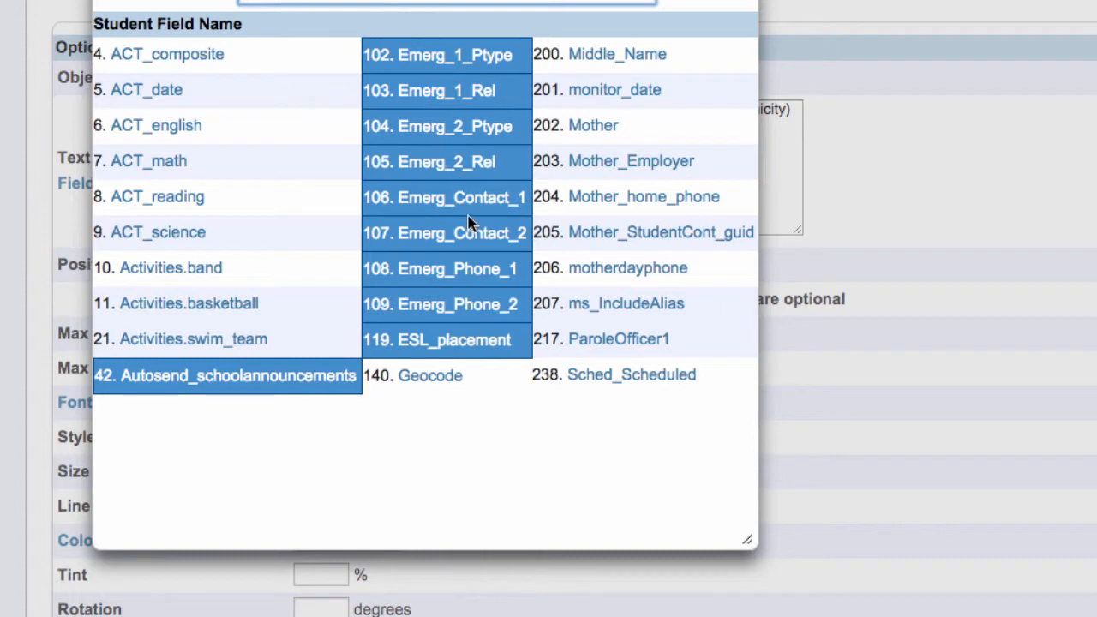
click(483, 274)
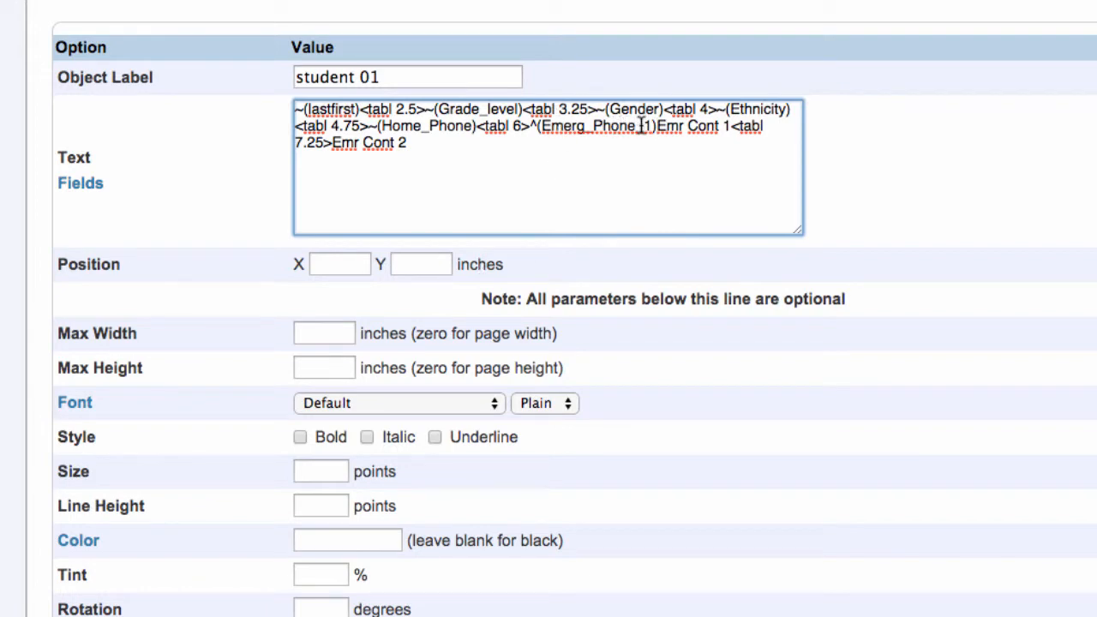
drag(658, 126, 730, 126)
key(BackSpace)
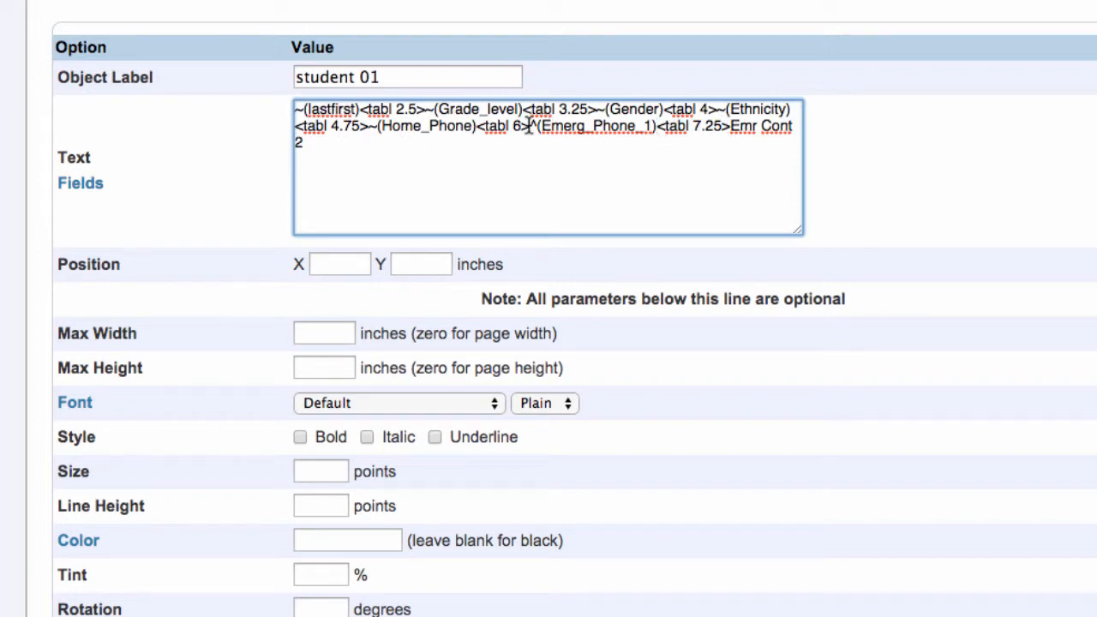
drag(529, 126, 655, 126)
key(ctrl+c)
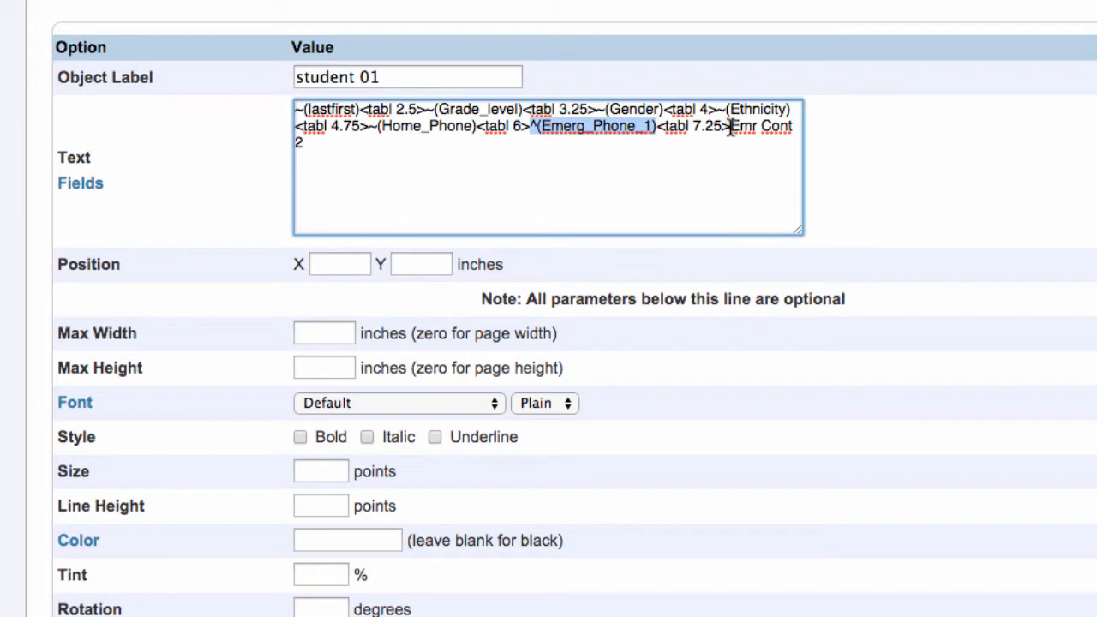
drag(727, 128, 734, 140)
key(ctrl+v)
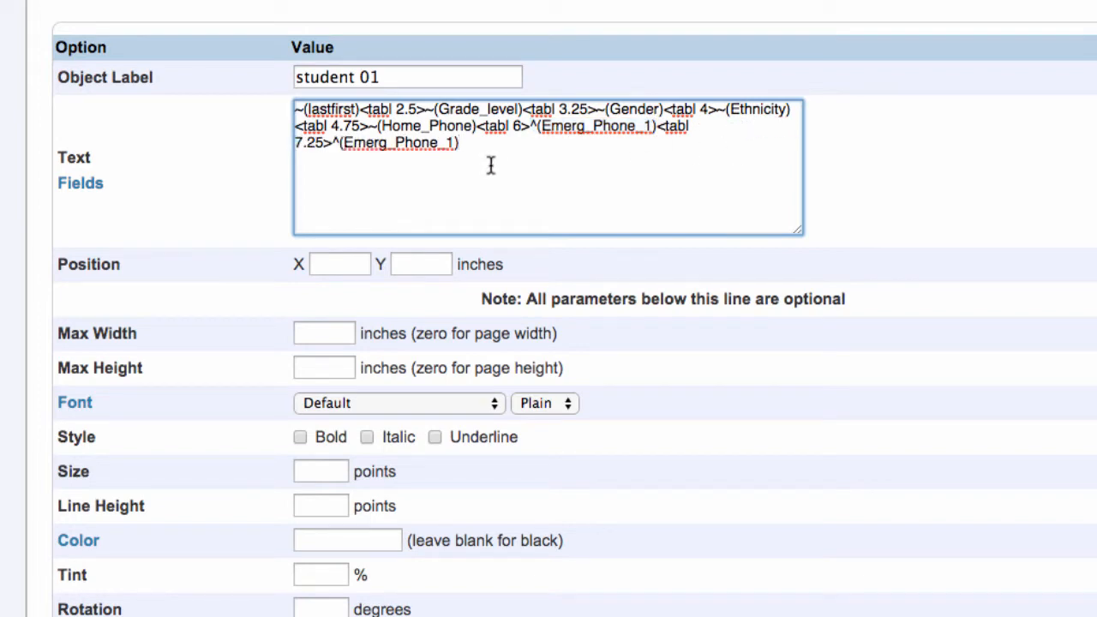
click(455, 144)
key(BackSpace)
text(2)
drag(471, 144, 279, 104)
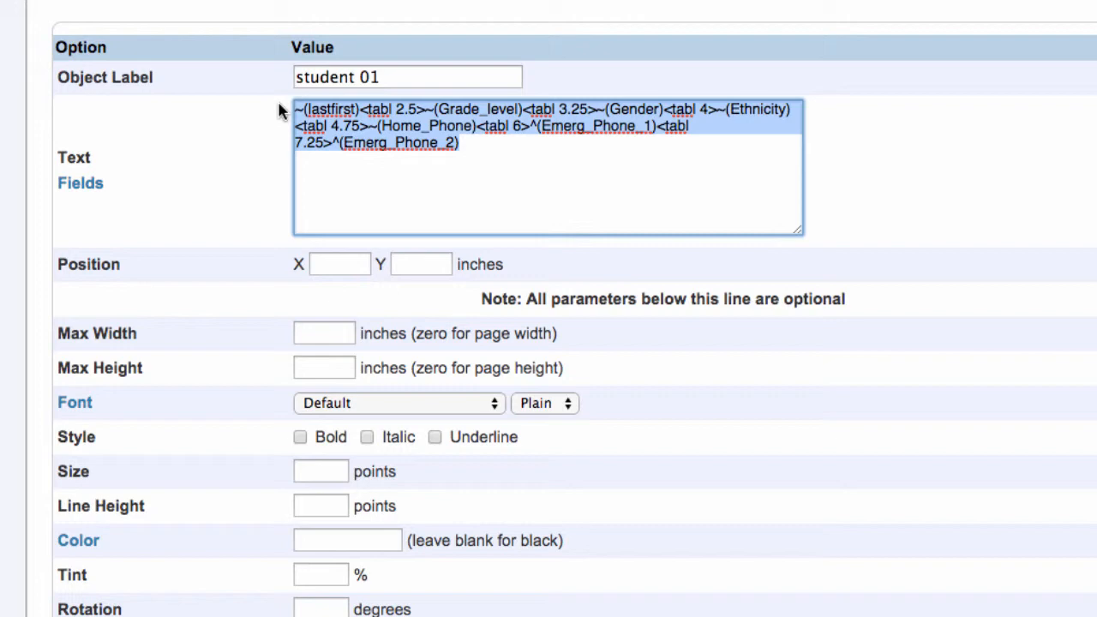
right_click(375, 111)
- Copy the row text, place student 01 at X 0.5, Y 1.25 with next-record advancing, and save
click(420, 205)
click(354, 264)
text(.5)
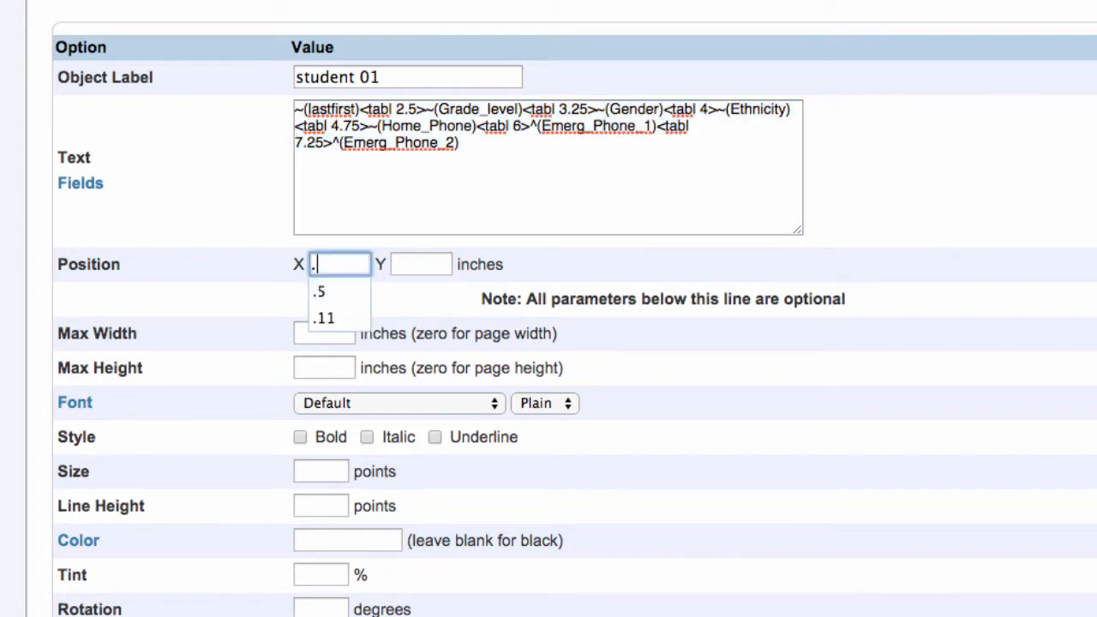
click(418, 266)
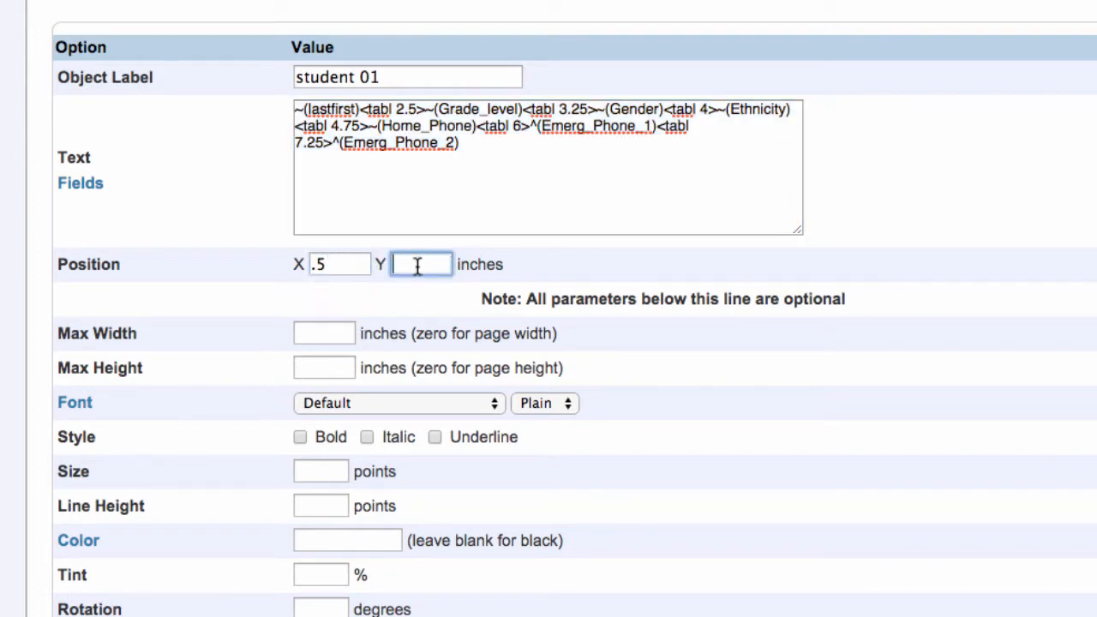
text(1)
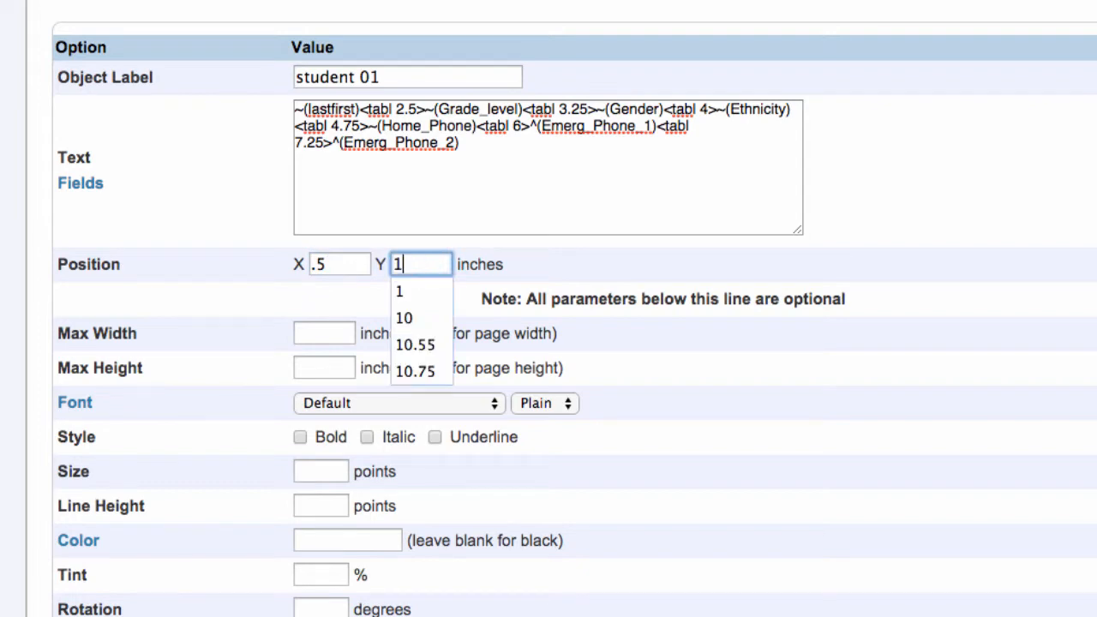
text(.25)
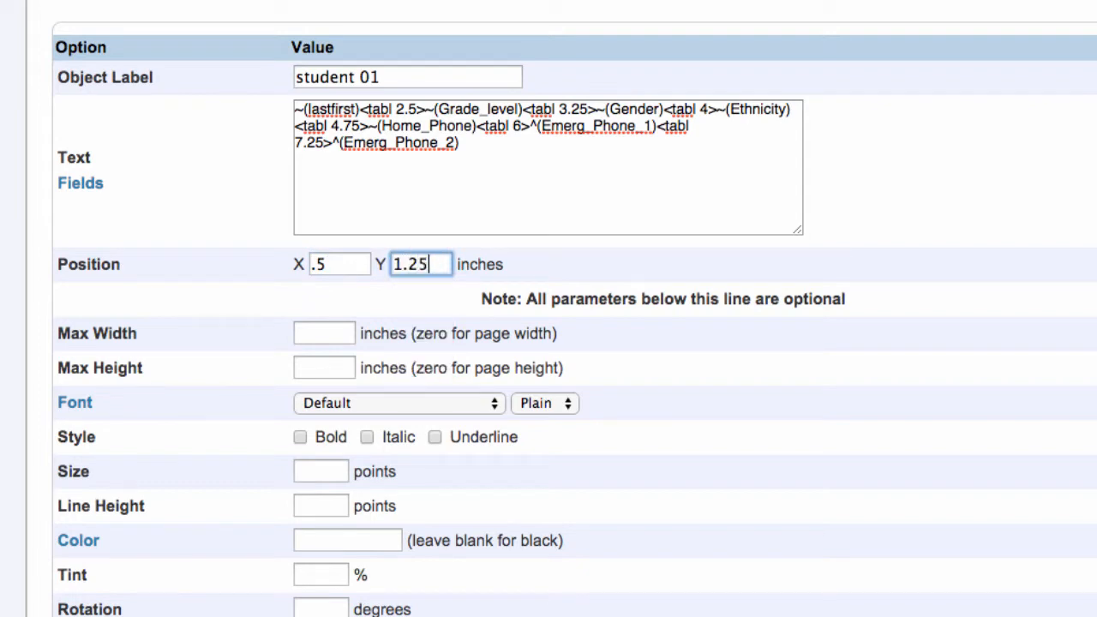
scroll(594, 469, down, 2)
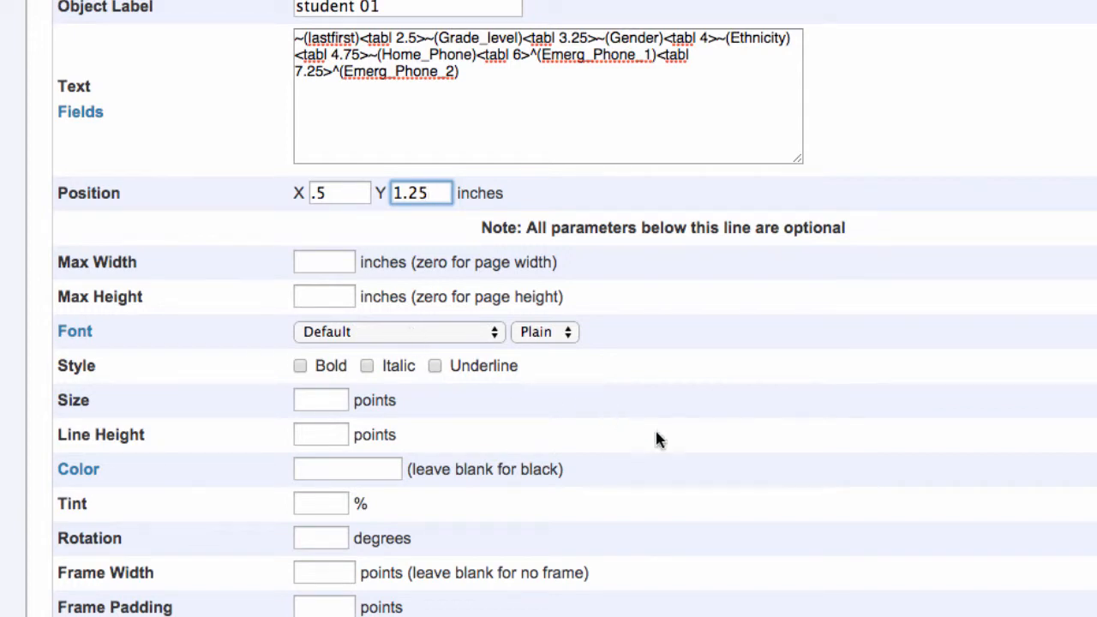
scroll(656, 436, down, 5)
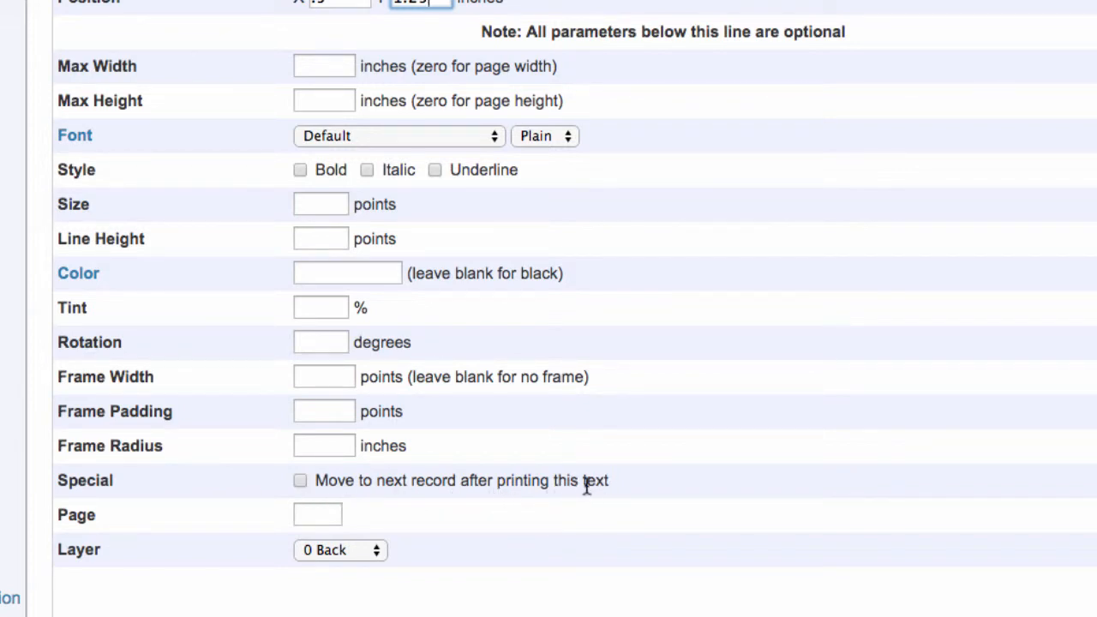
click(300, 481)
click(1096, 591)
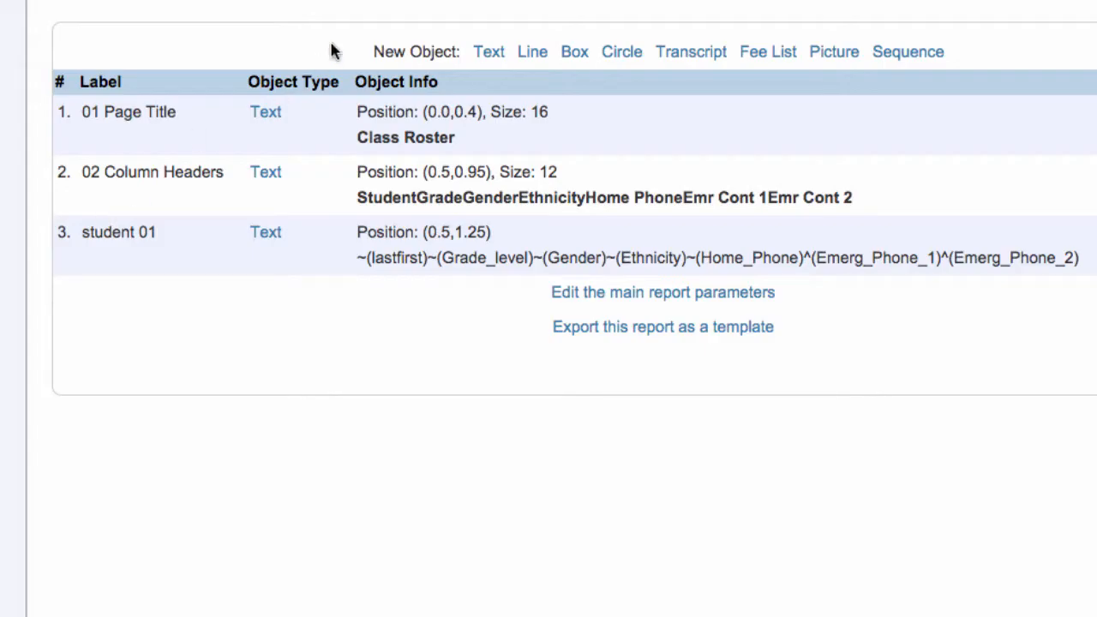
- Create a 'student 02' text object holding the pasted roster field codes
click(490, 55)
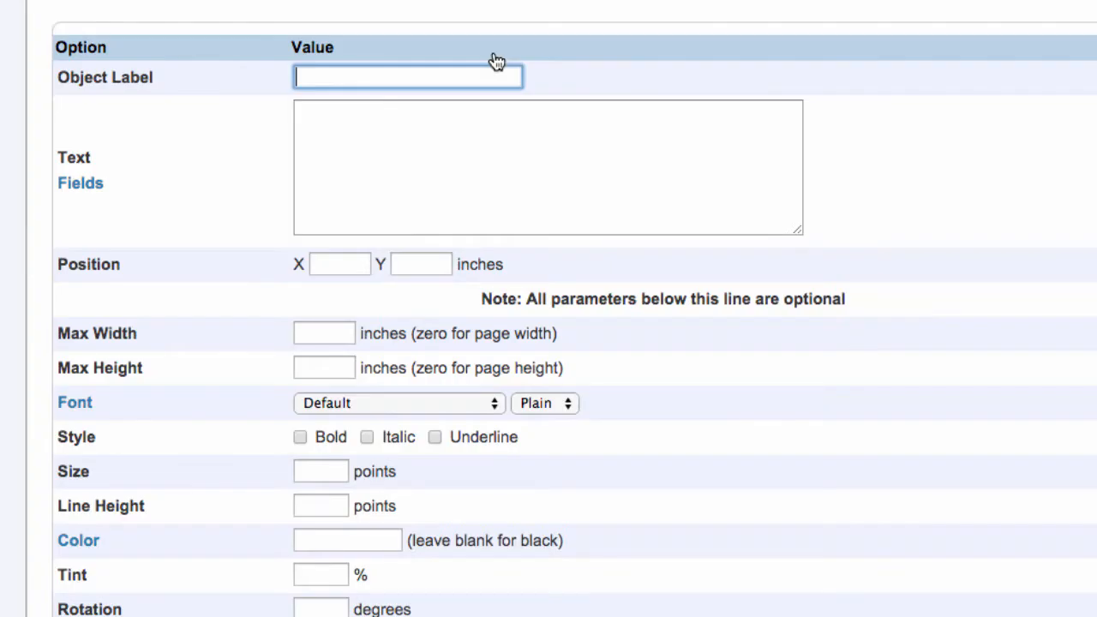
text(st)
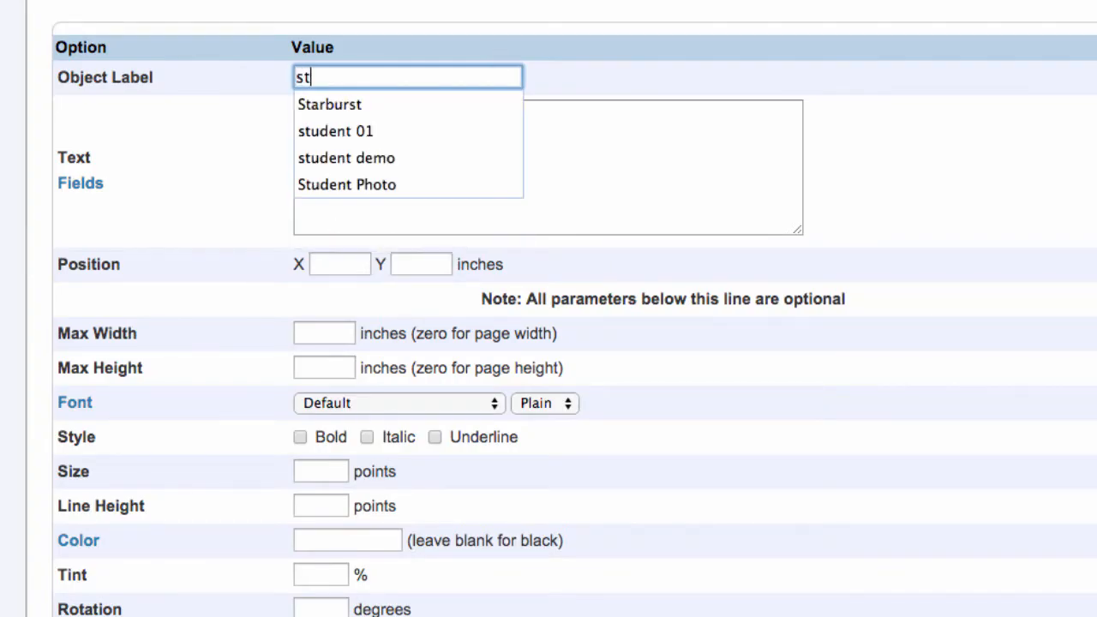
text(a)
key(BackSpace)
text(udent 02)
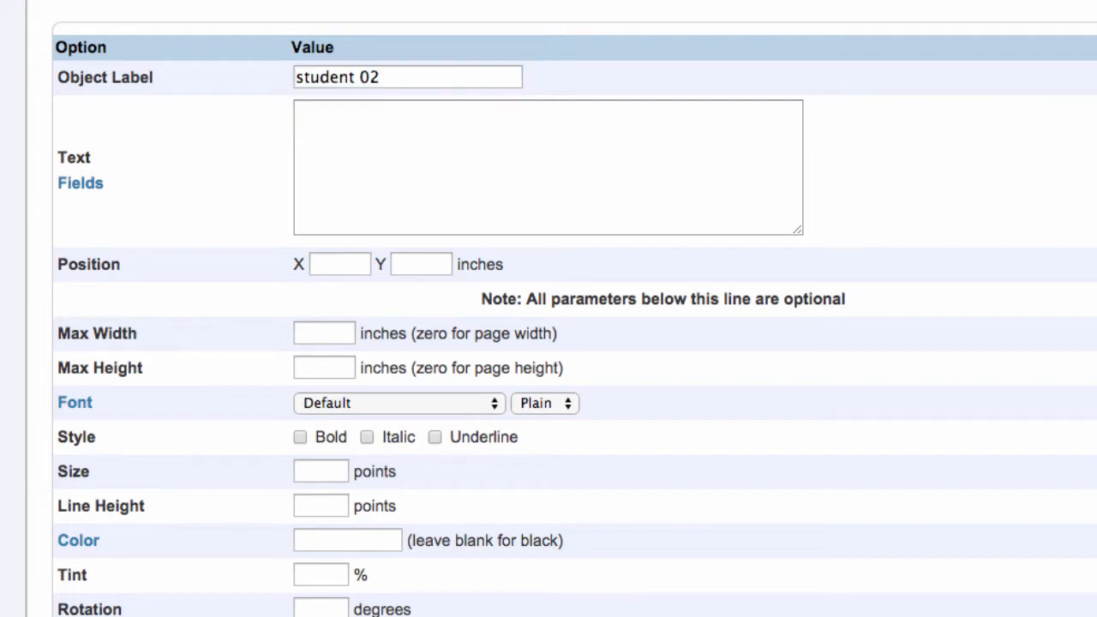
click(383, 124)
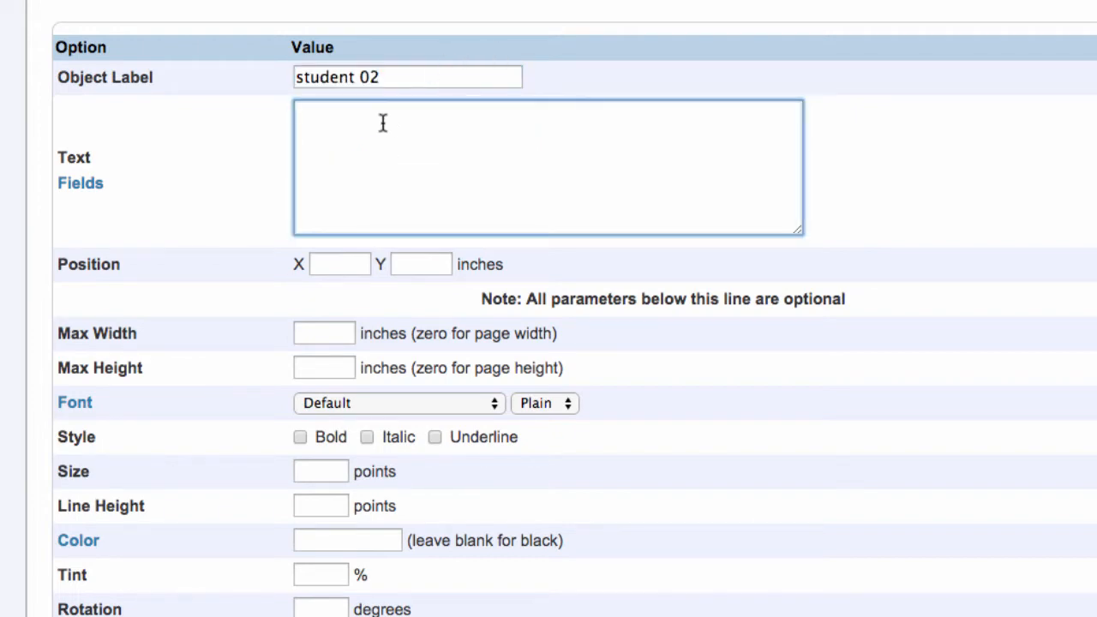
key(super+v)
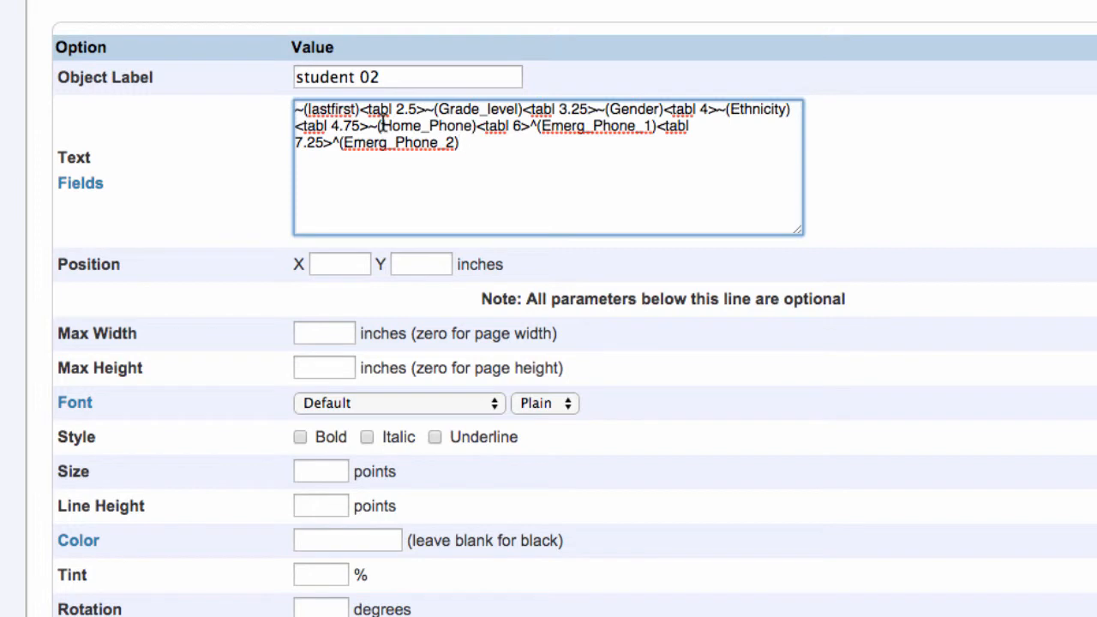
- Position student 02 at X 0.5, Y 1.5 and have it advance to the next record
click(339, 264)
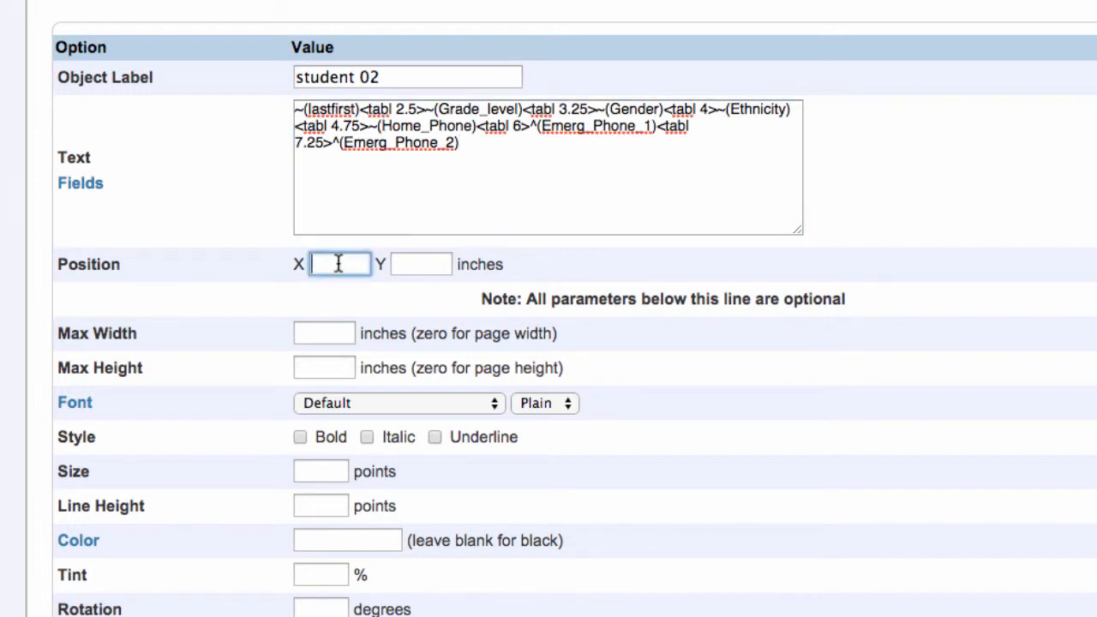
text(.5)
click(421, 264)
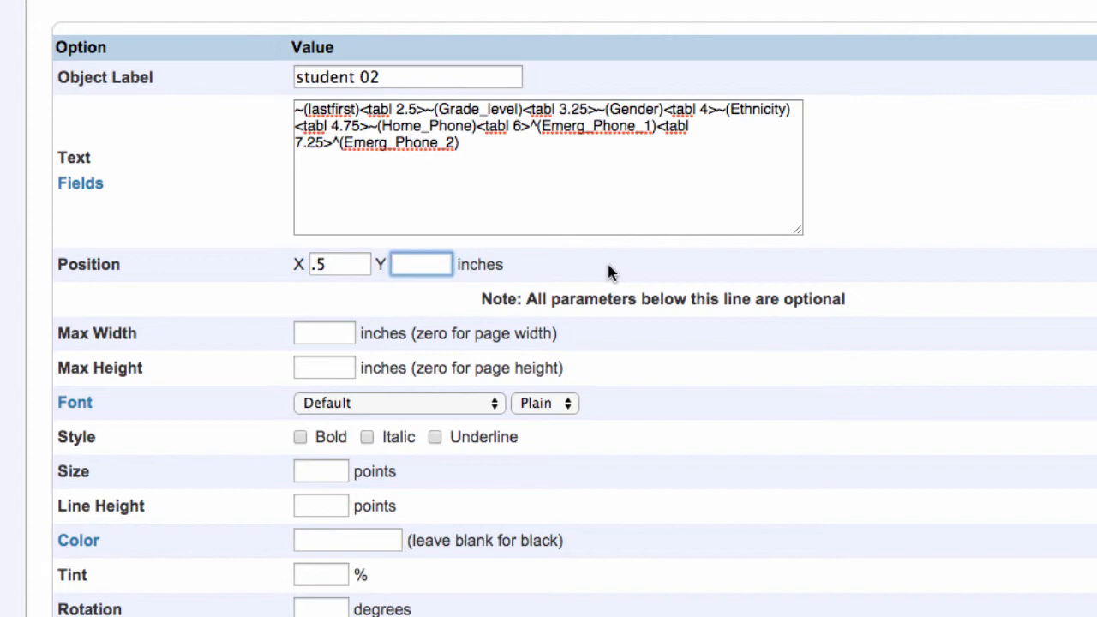
text(1.5)
scroll(801, 322, down, 5)
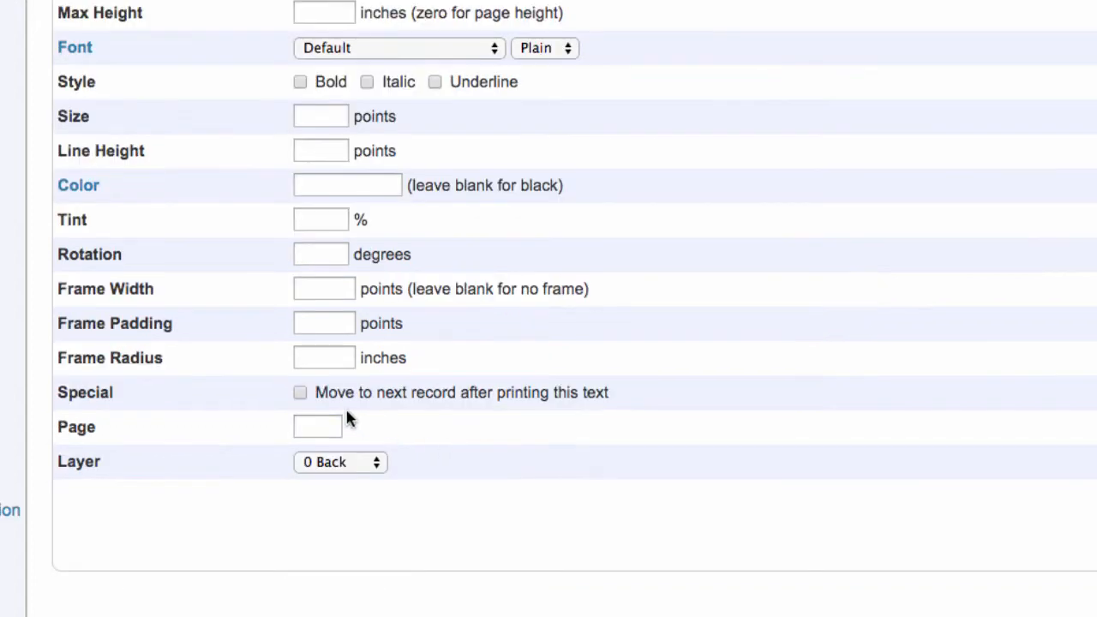
click(300, 392)
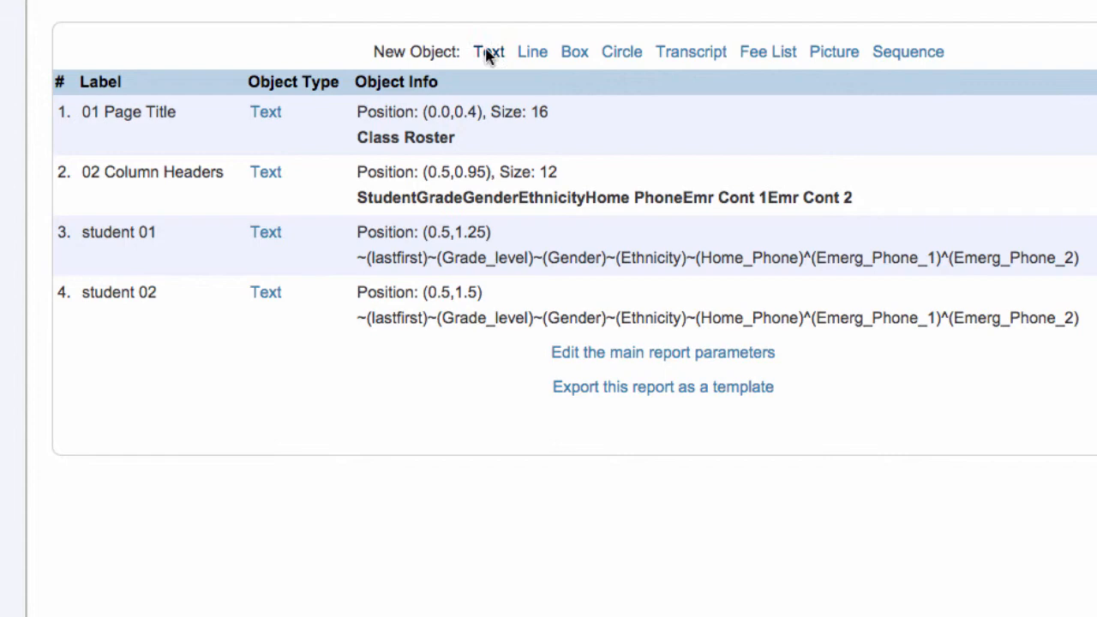
- Save student 02, then add 'student 03' with the pasted field codes at X 0.5, Y 1.75
click(488, 50)
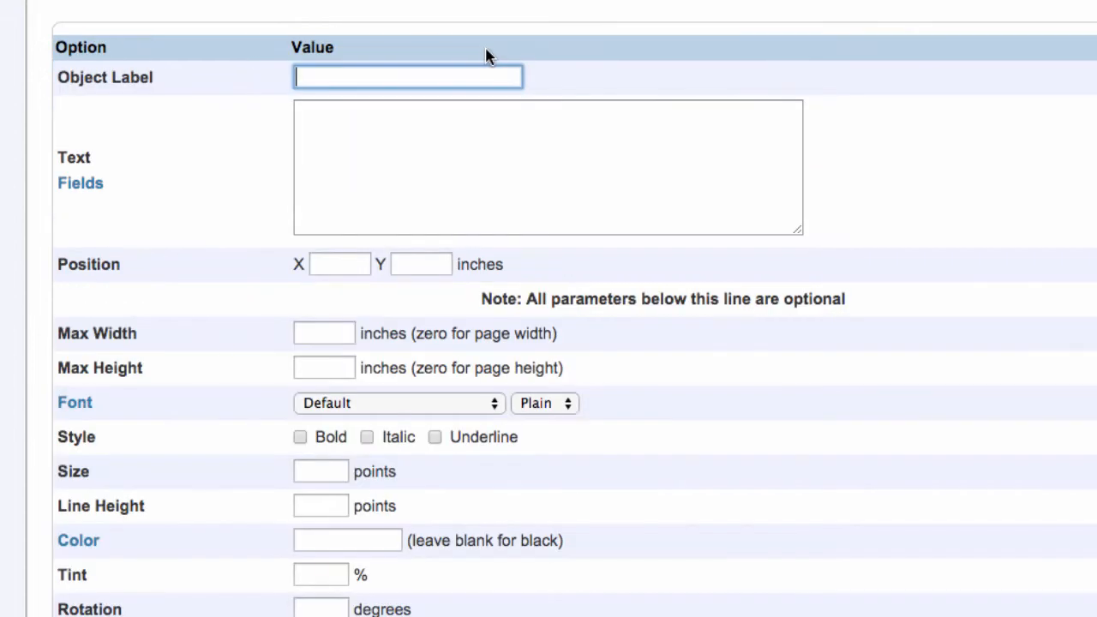
text(stu)
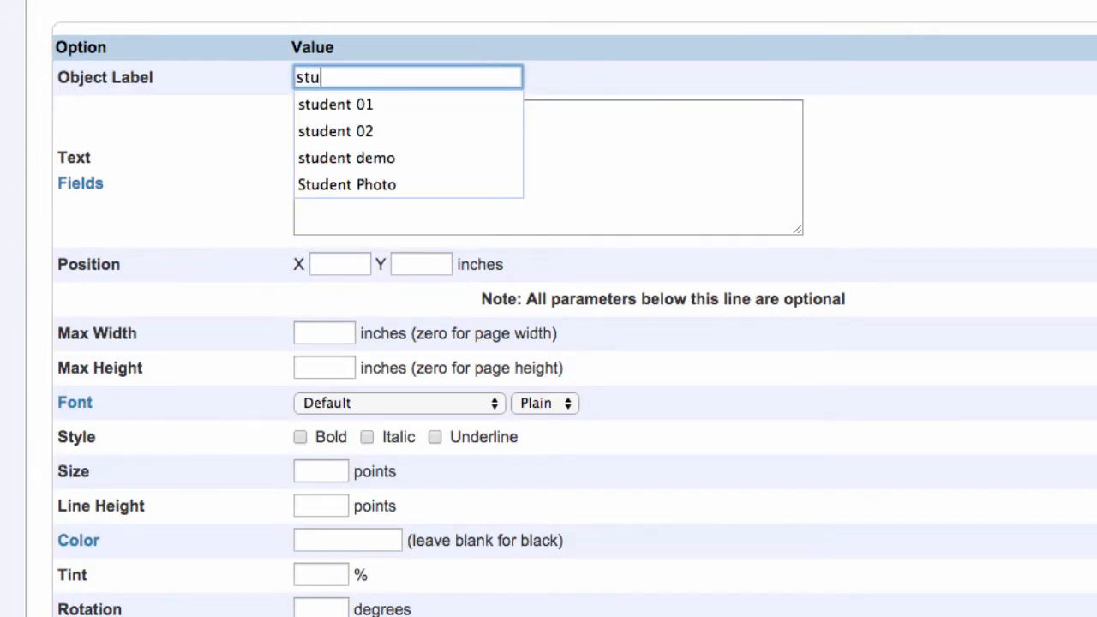
text(dent 0)
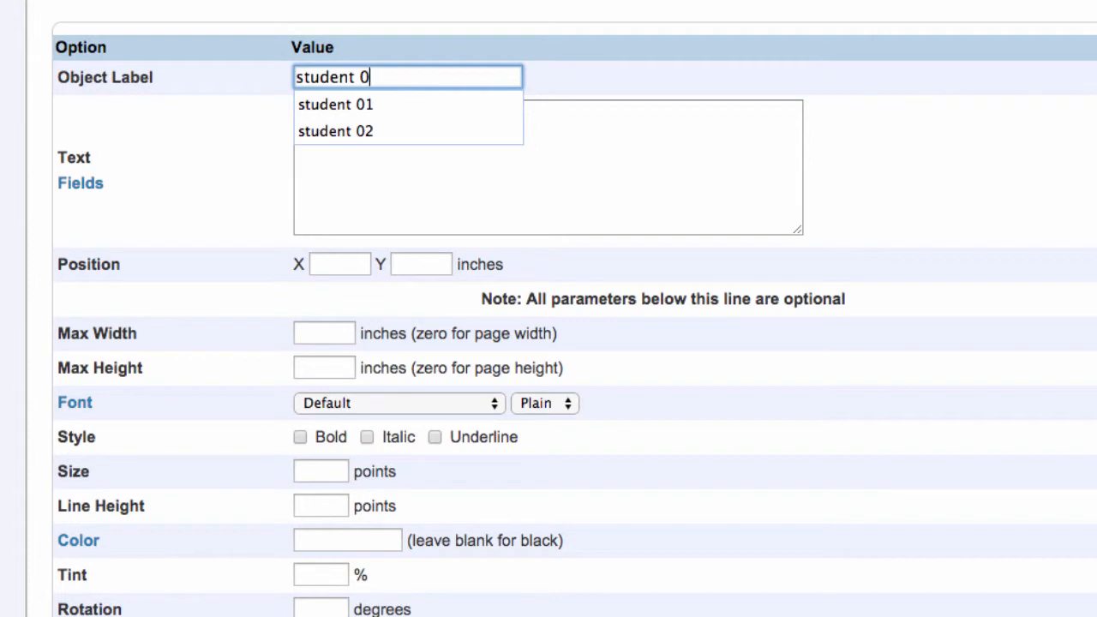
text(3)
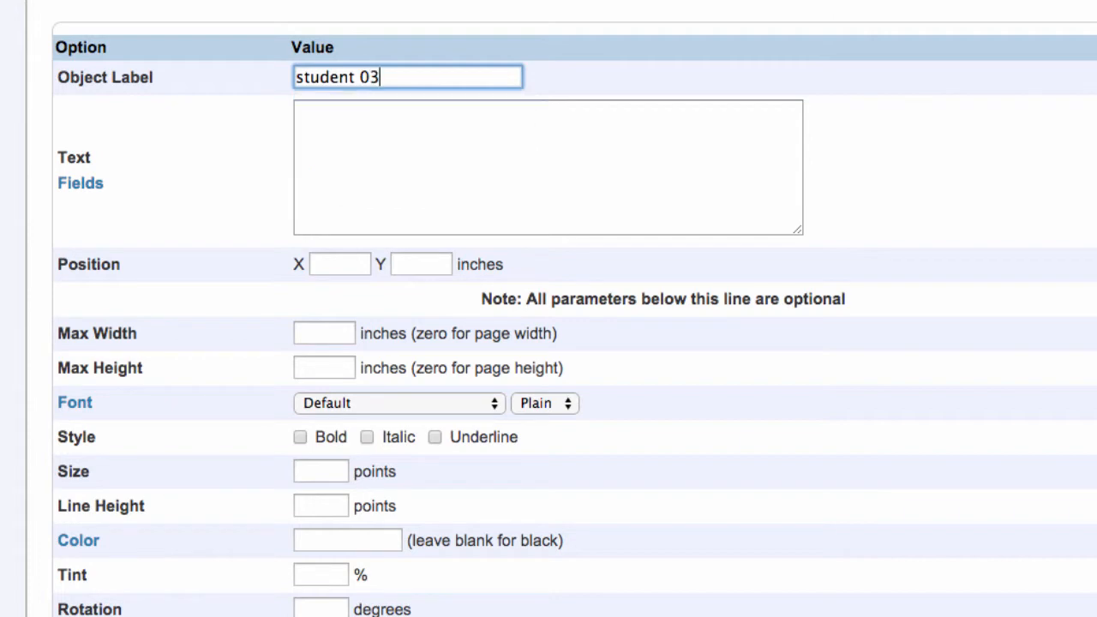
click(332, 143)
key(ctrl+v)
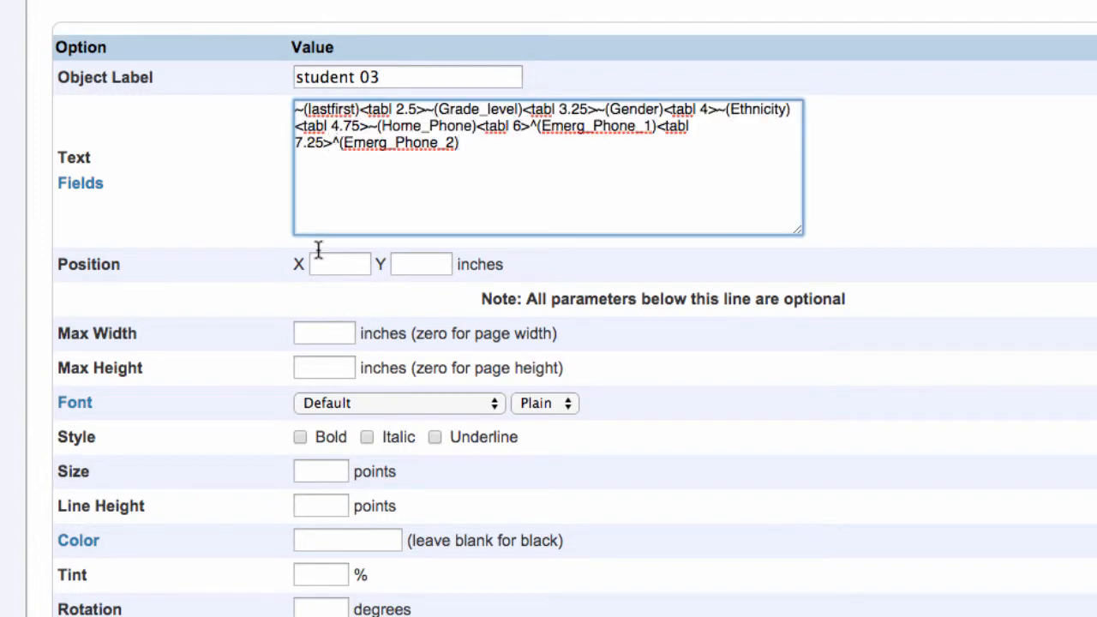
key(Tab)
text(.5)
key(Tab)
text(1)
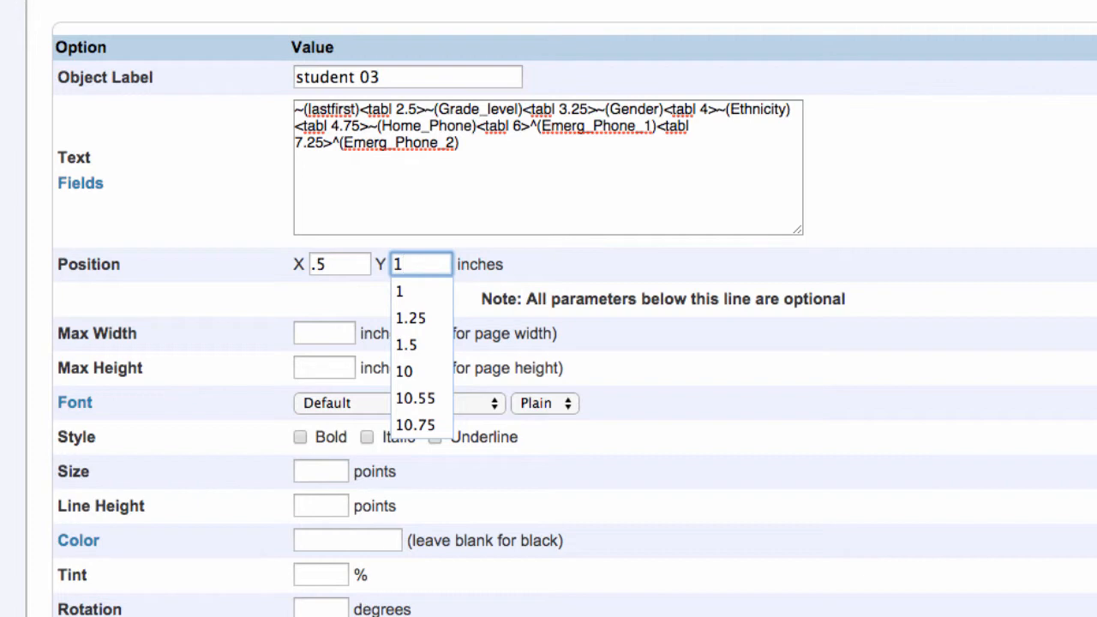
text(.)
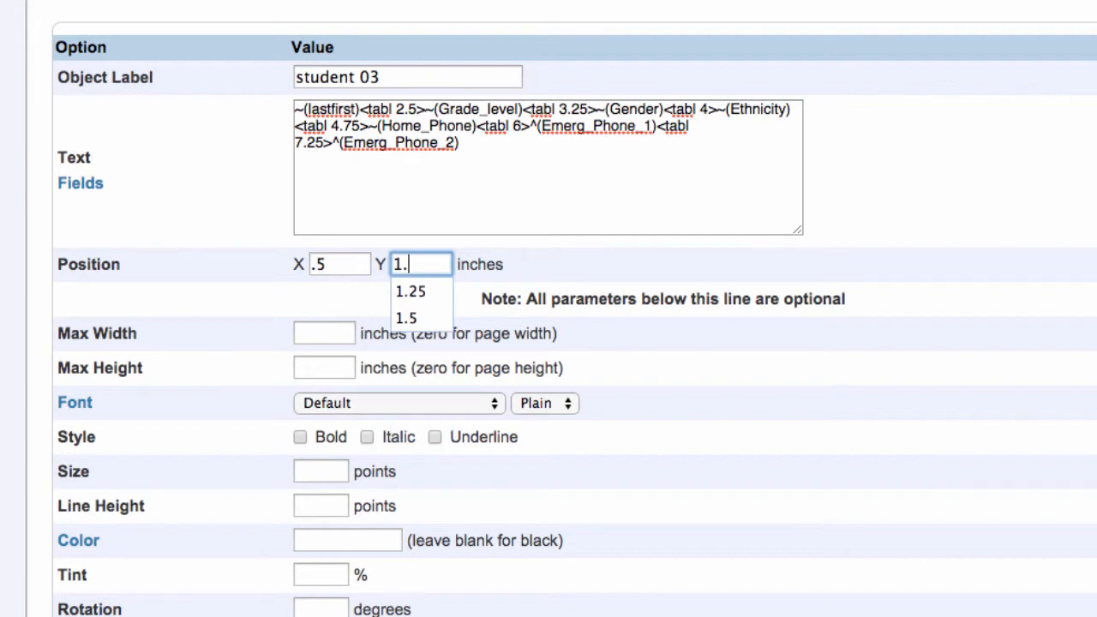
text(75)
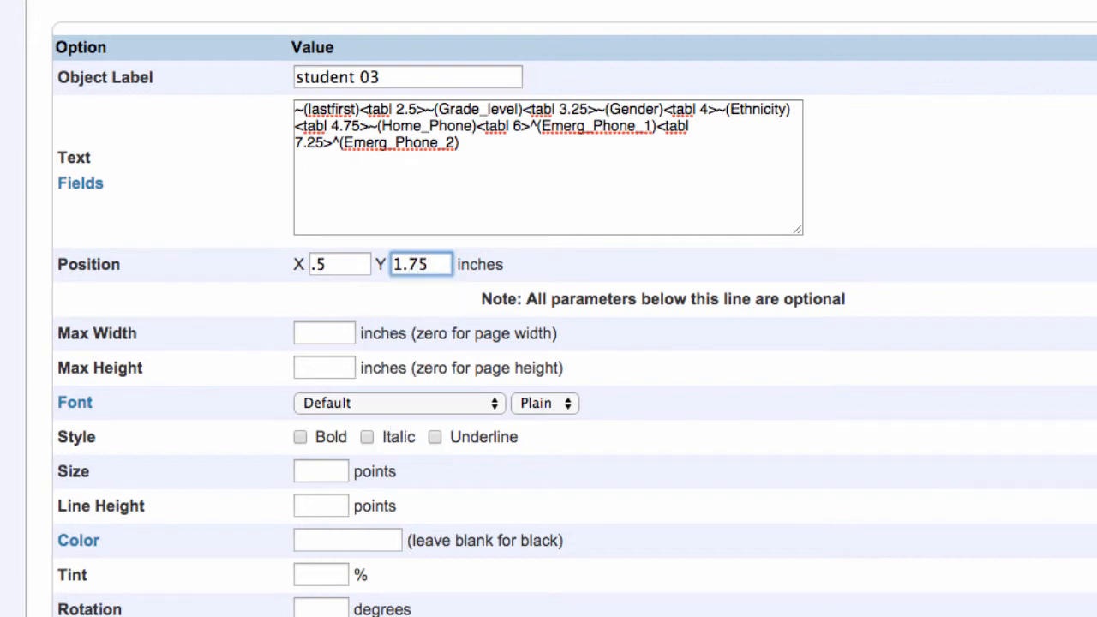
scroll(519, 448, down, 5)
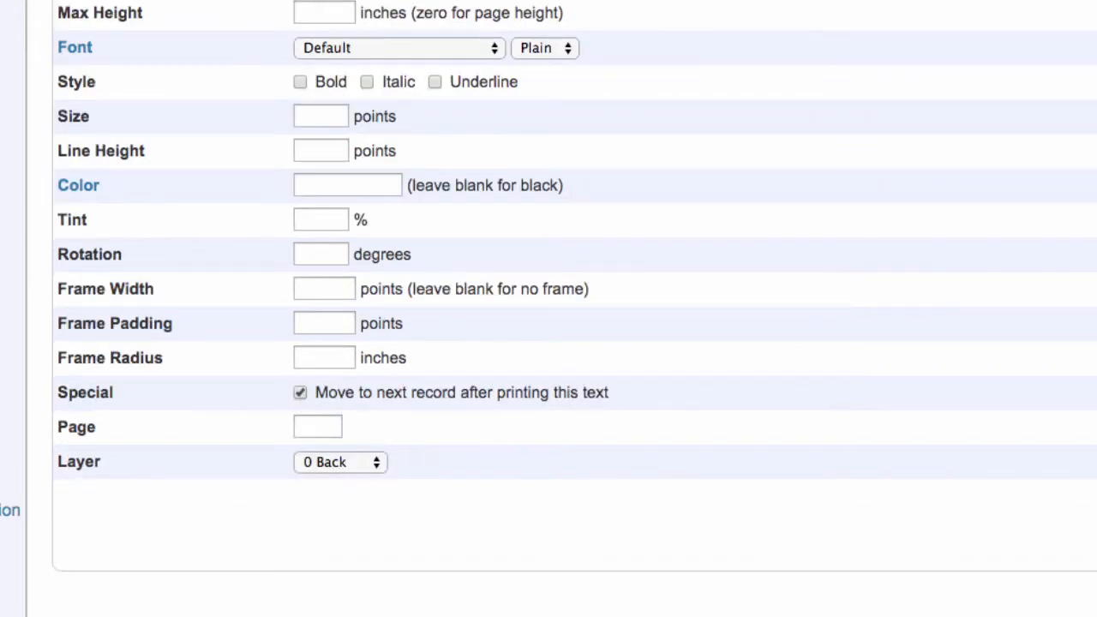
key(Return)
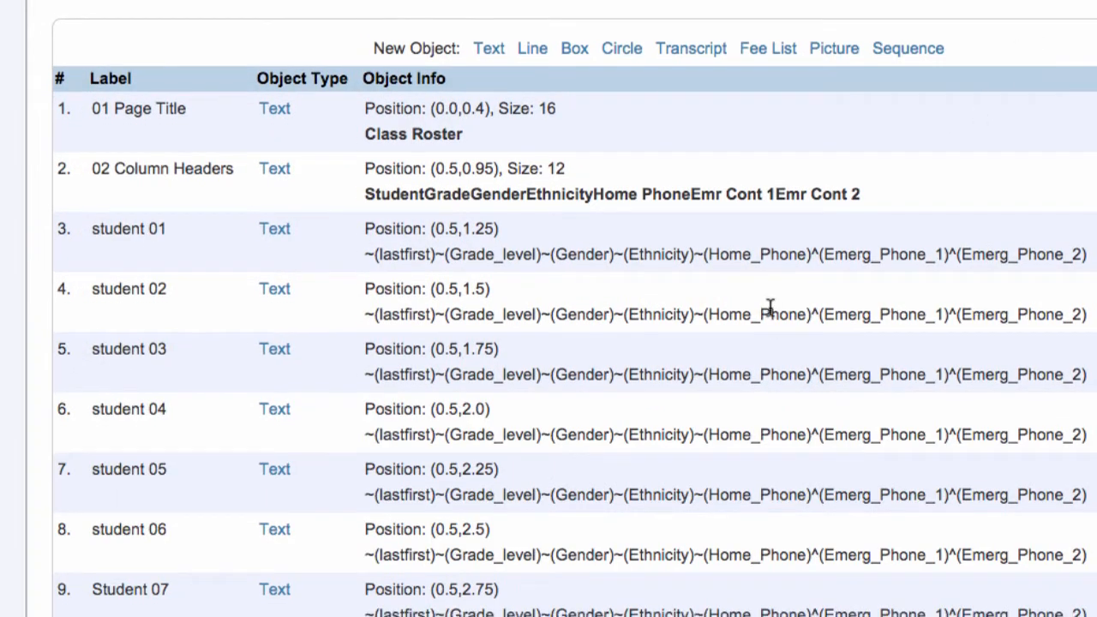
scroll(770, 317, down, 3)
scroll(770, 306, down, 3)
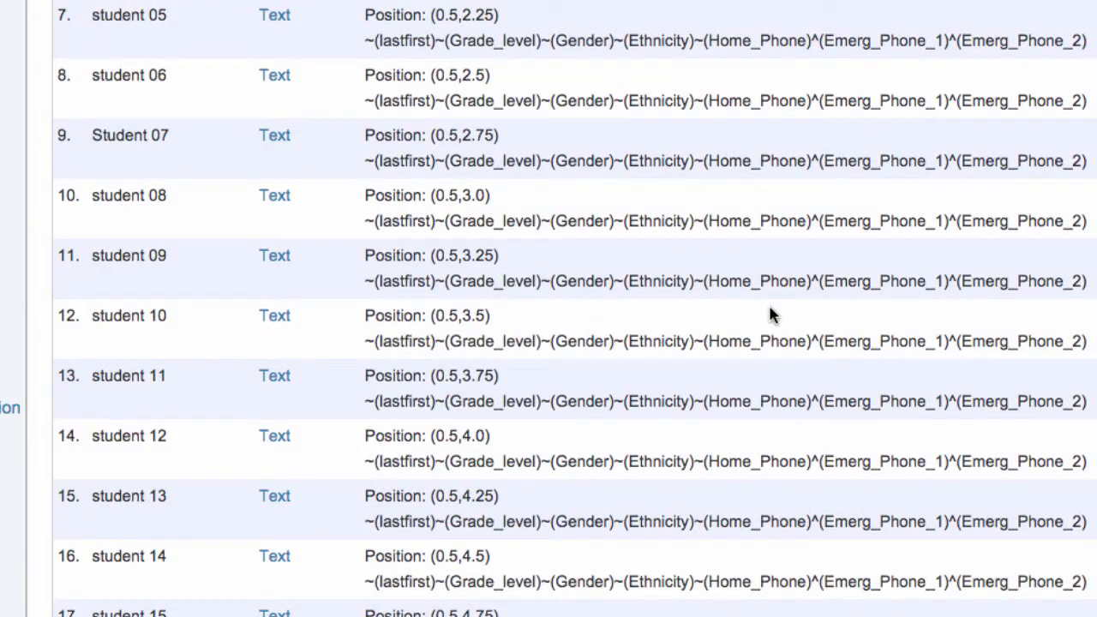
scroll(769, 306, down, 1)
scroll(769, 306, down, 1)
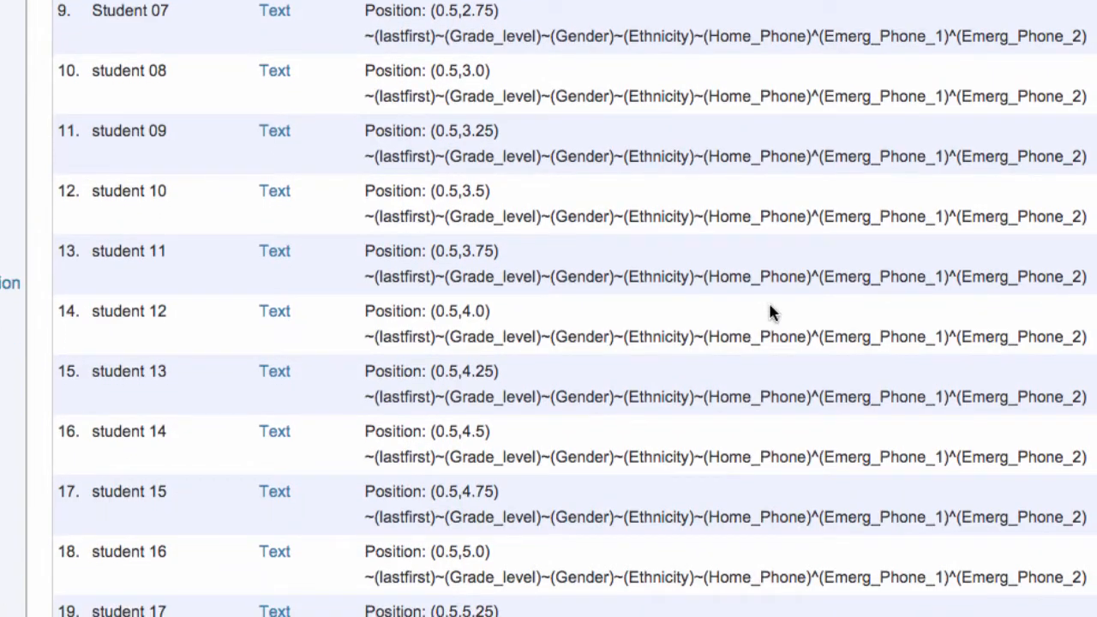
scroll(769, 306, down, 3)
scroll(769, 309, down, 2)
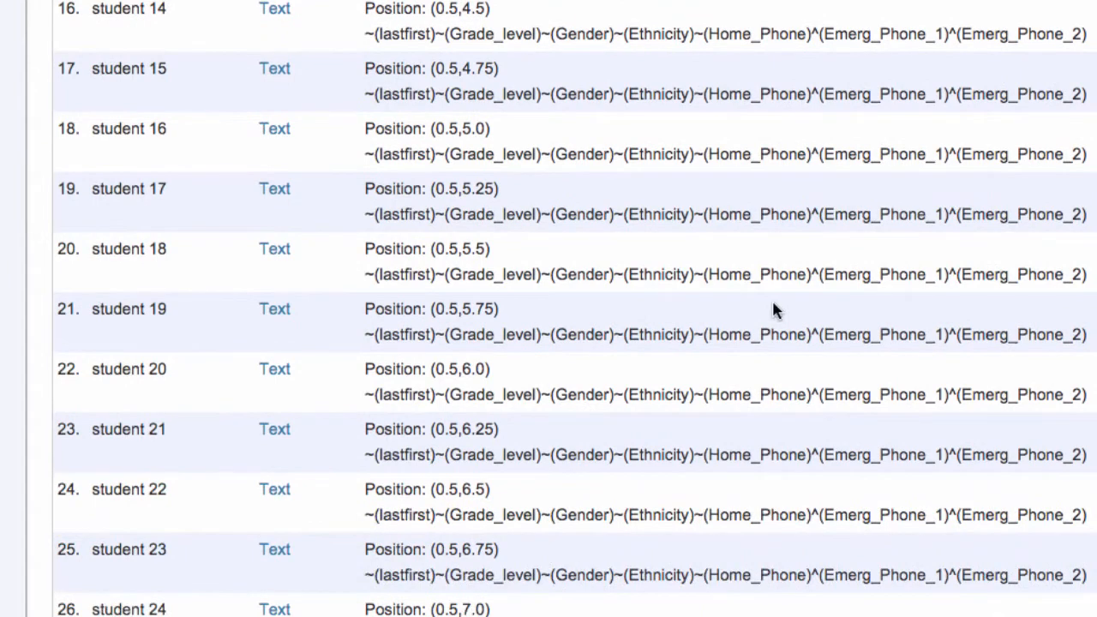
scroll(771, 300, down, 2)
scroll(773, 305, down, 1)
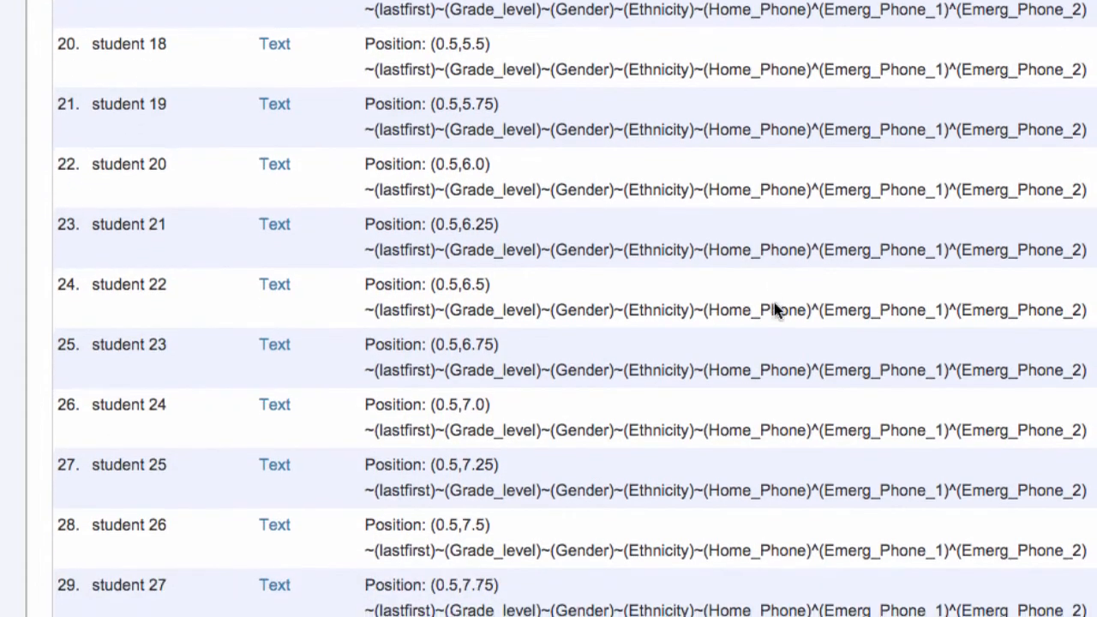
scroll(773, 309, down, 1)
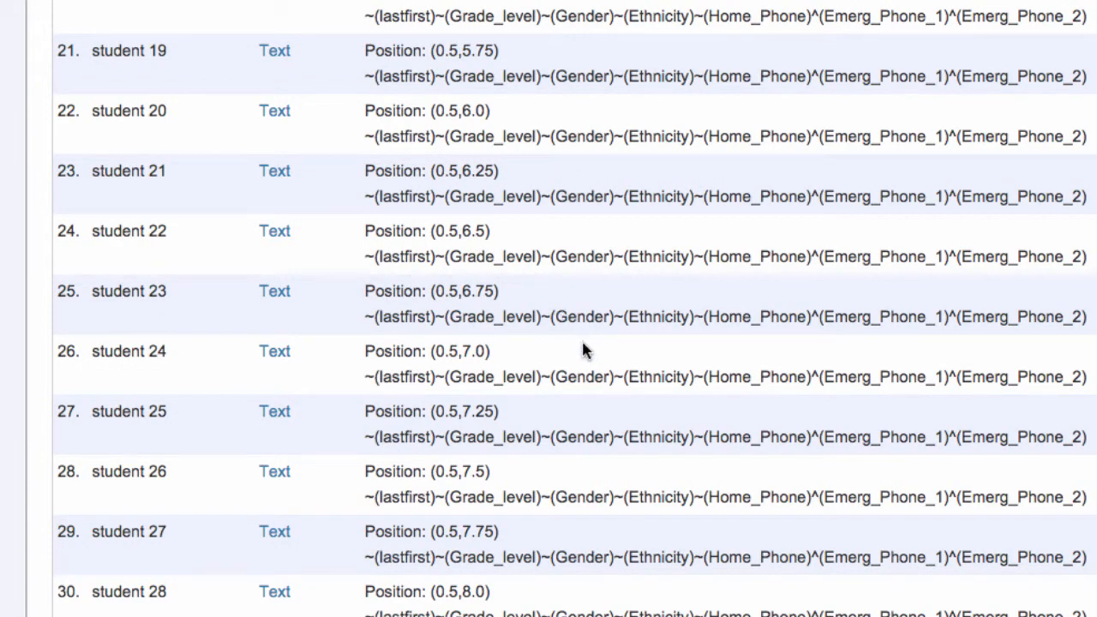
scroll(581, 350, down, 8)
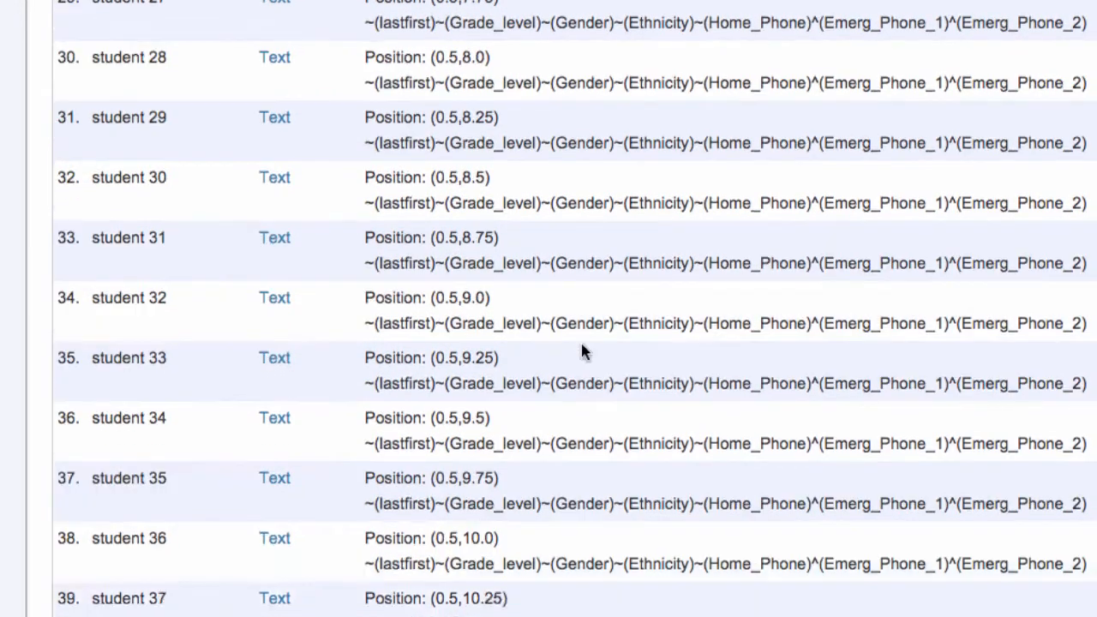
scroll(581, 350, down, 2)
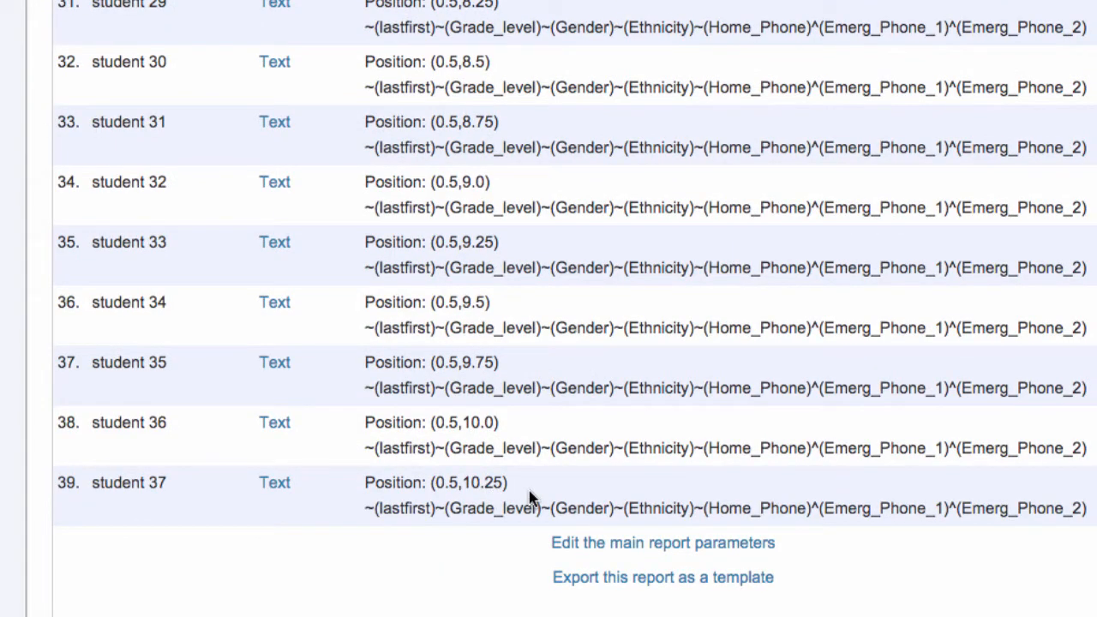
click(274, 487)
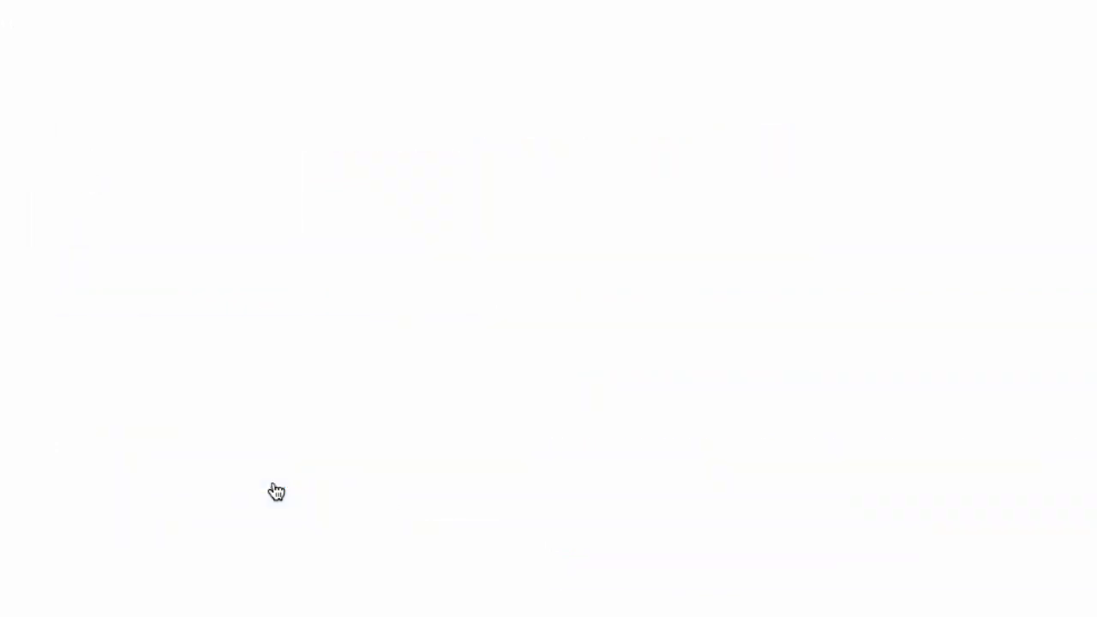
scroll(474, 227, down, 4)
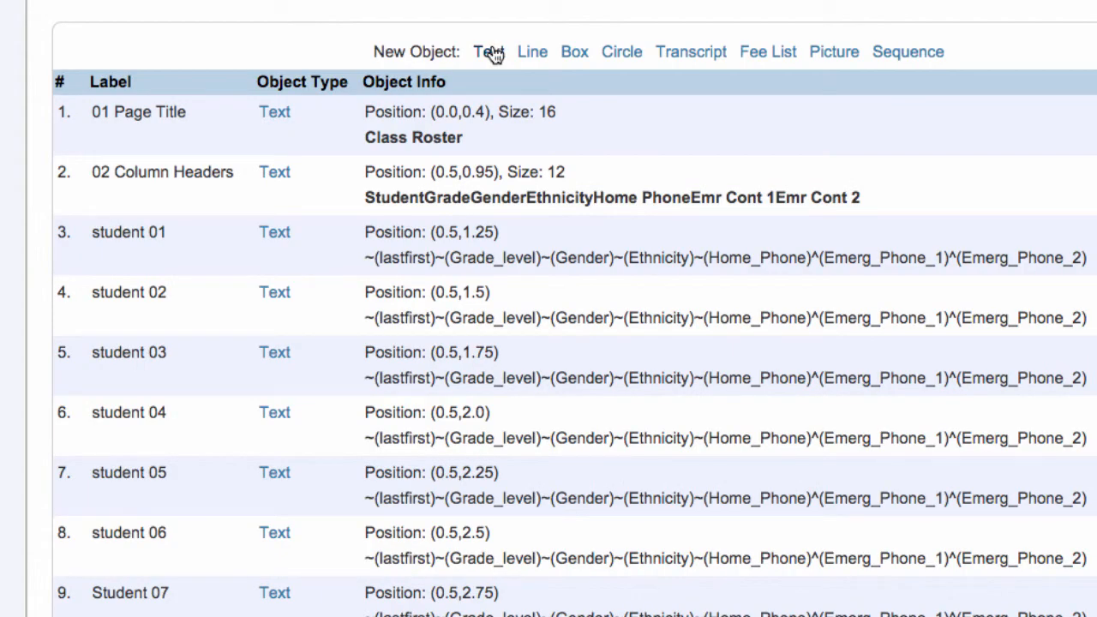
- Add a 'student 38' text object with the pasted field codes at X 0.5, Y 10.5, and submit
click(490, 52)
text(s)
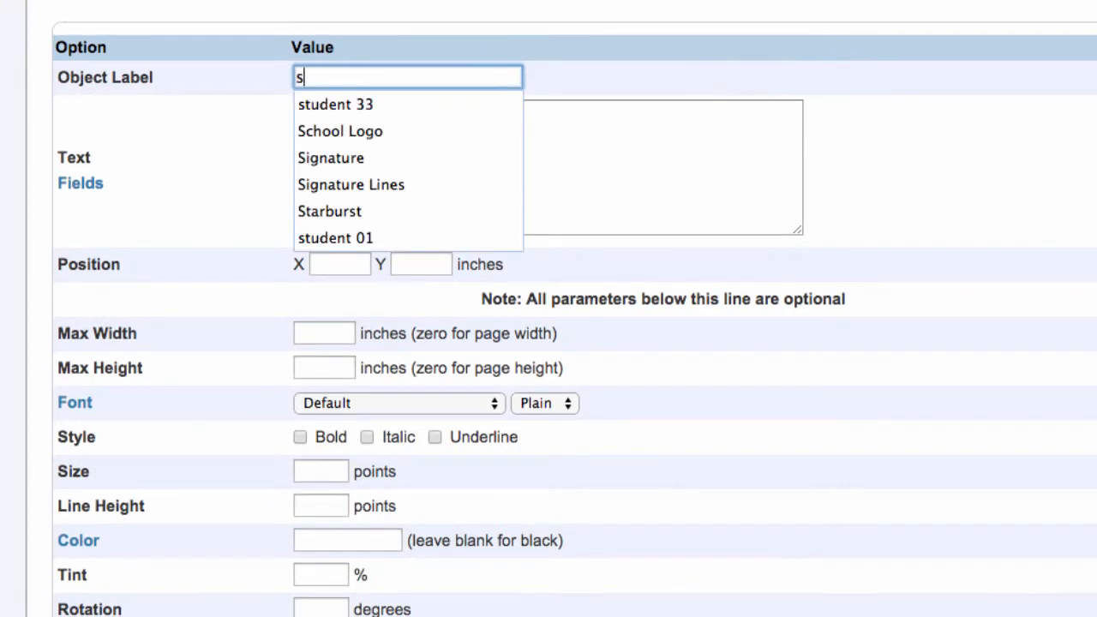
text(tudent 38)
key(Tab)
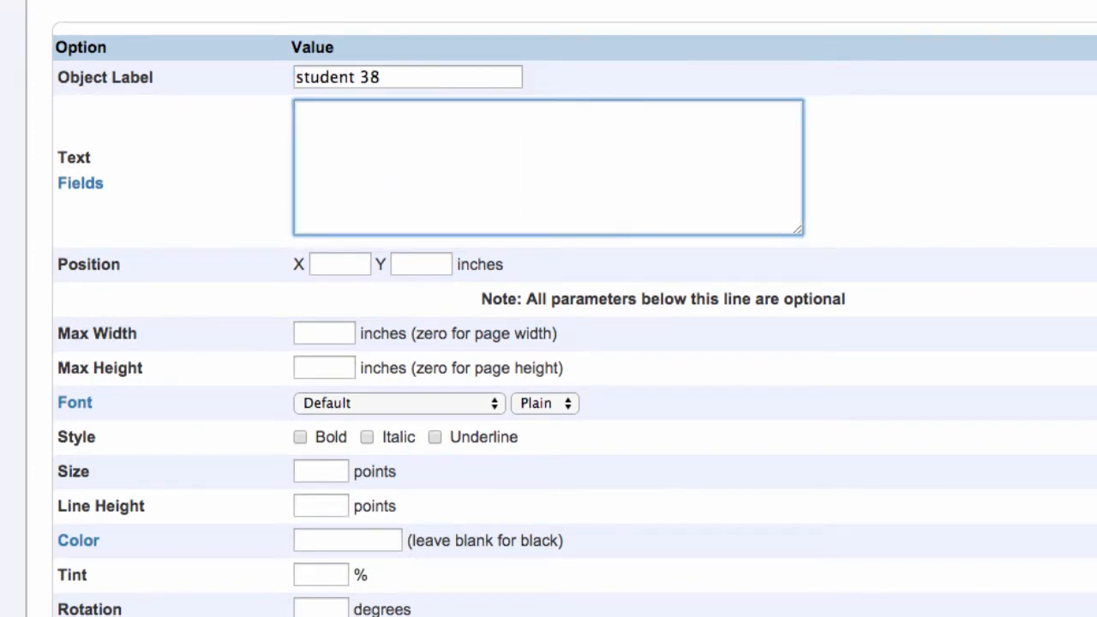
text(~(lastfirst)<tabl 2.5>~(Grade_level)<tabl 3.25>~(Gender)<tabl 4>~(Ethnicity)<tabl 4.75>~(Home_Phone)<tabl 6>^(Emerg_Phone_1)<tabl 7.25>^(Emerg_Phone_2))
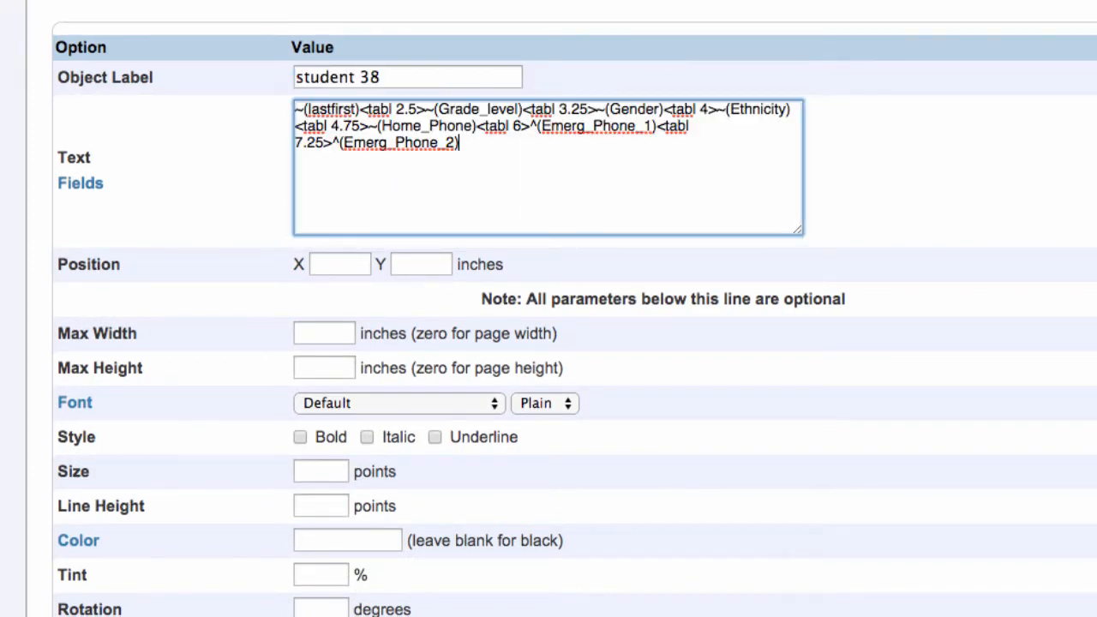
click(355, 264)
text(.5)
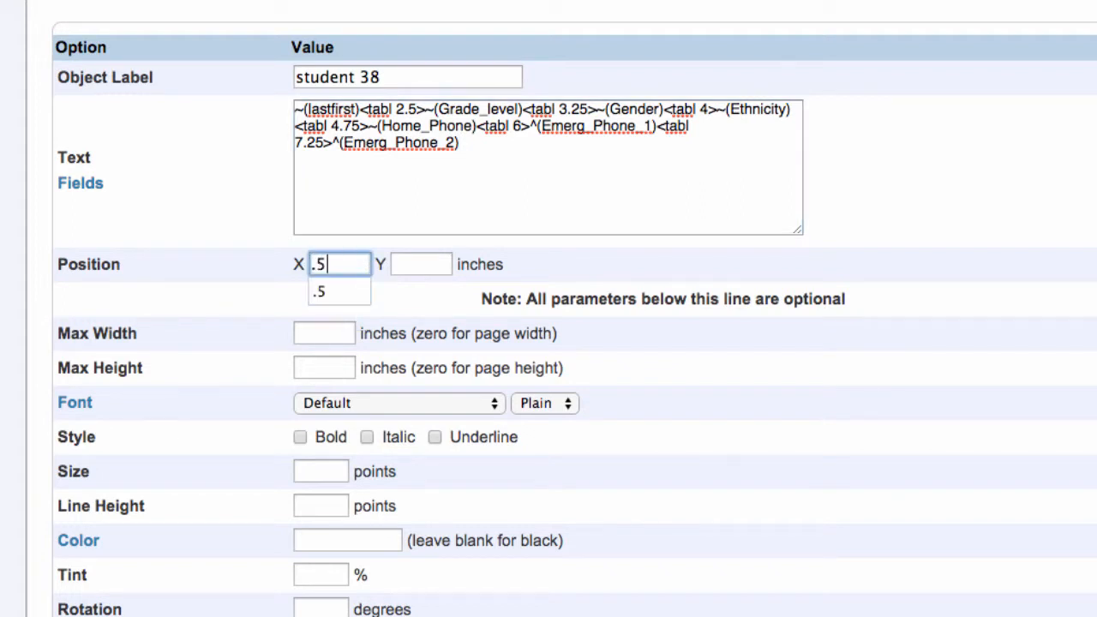
click(429, 261)
text(10.5)
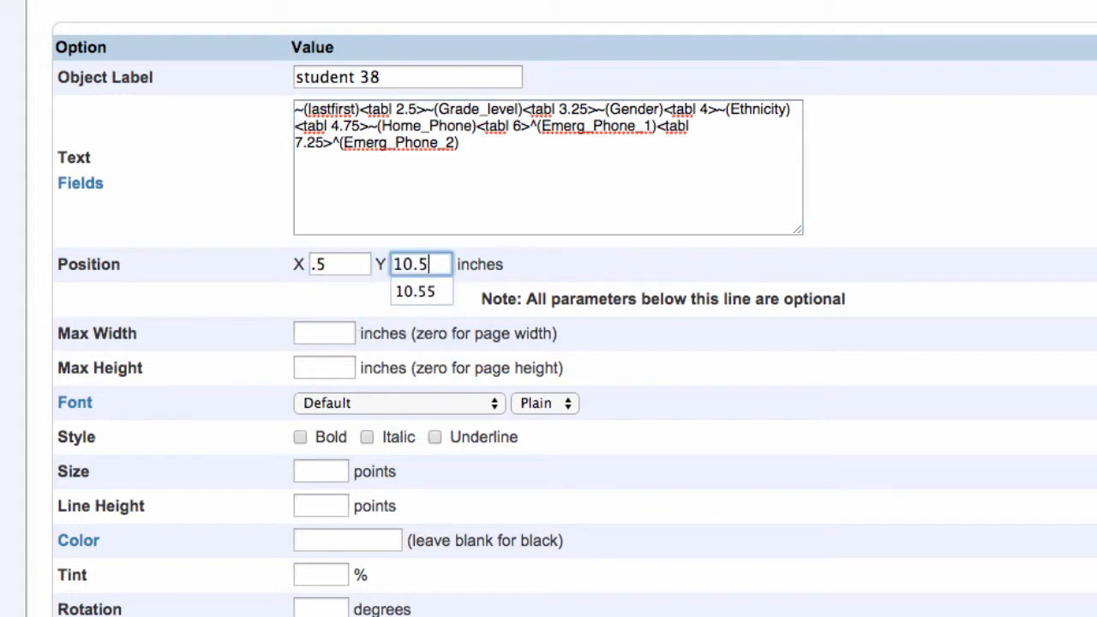
click(681, 425)
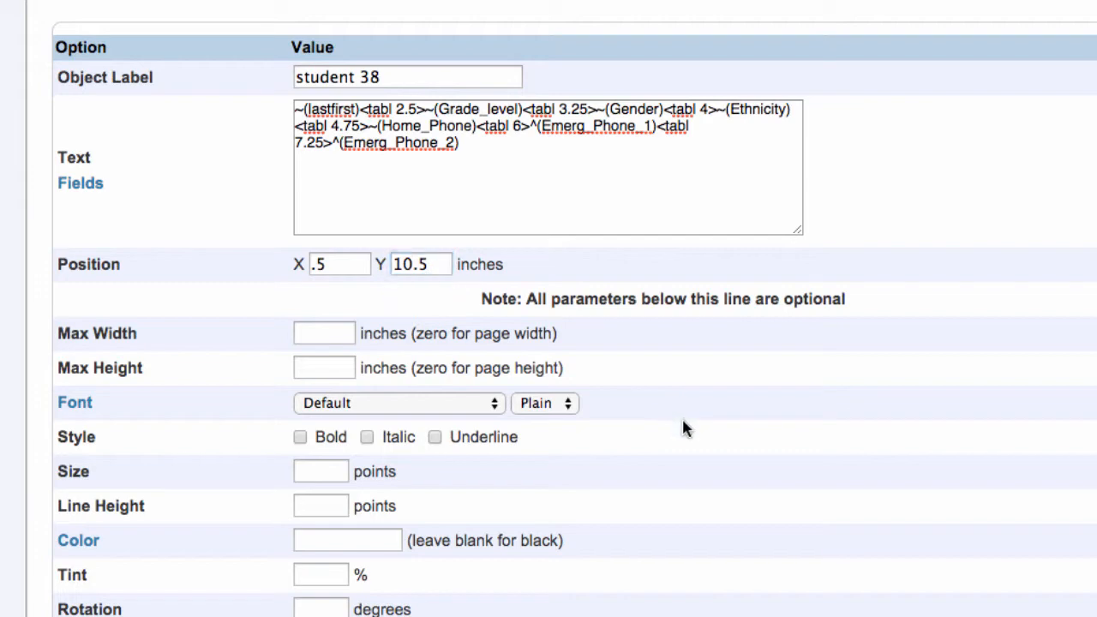
scroll(685, 428, down, 5)
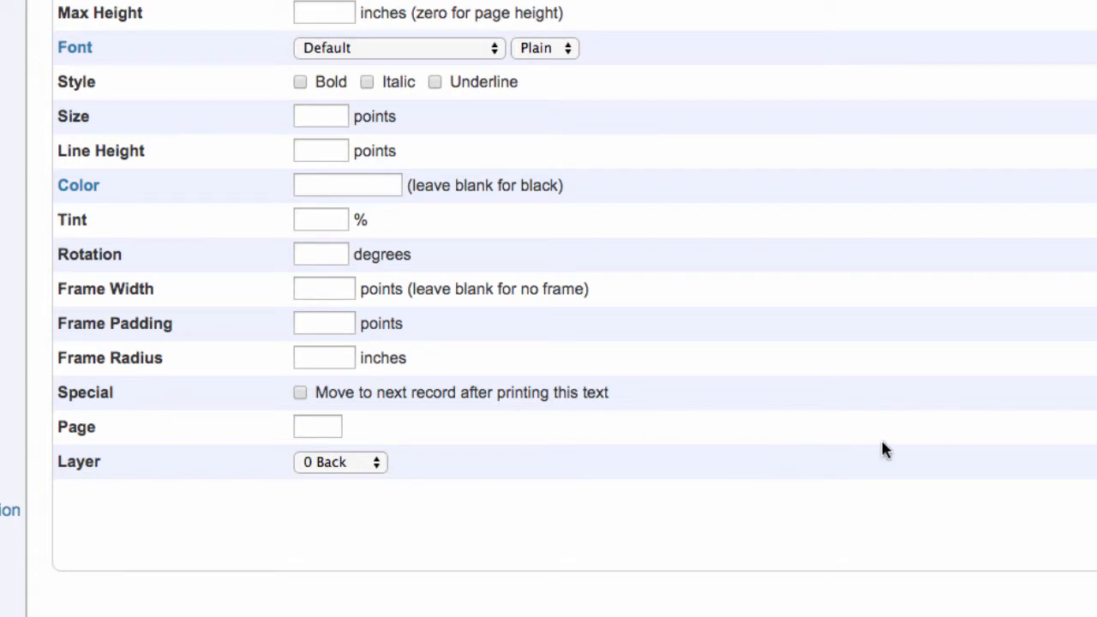
click(1096, 523)
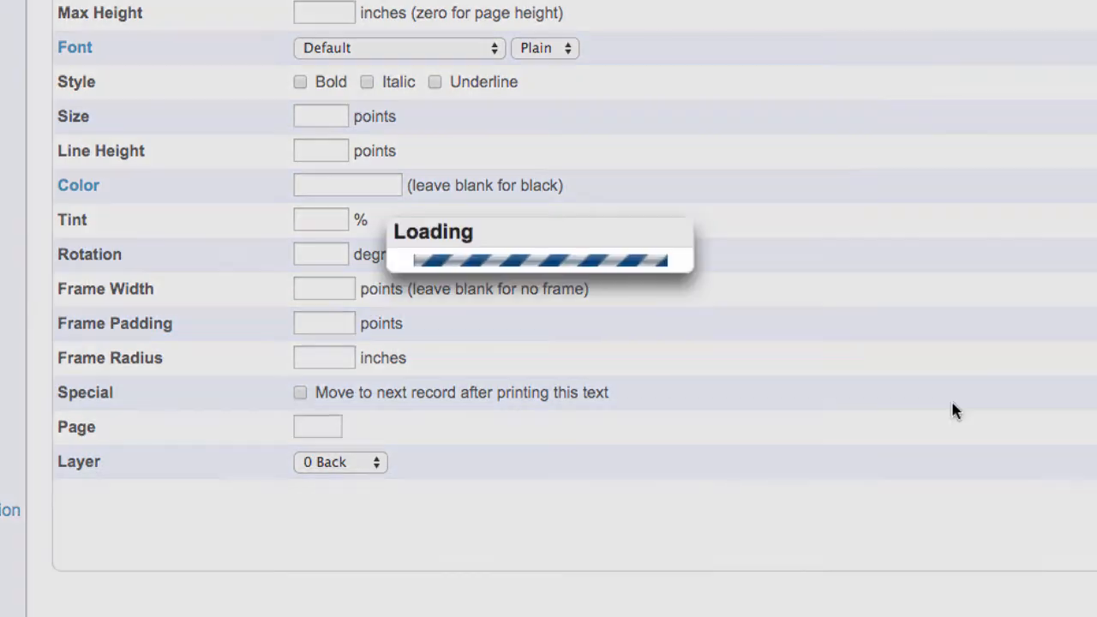
scroll(953, 422, down, 14)
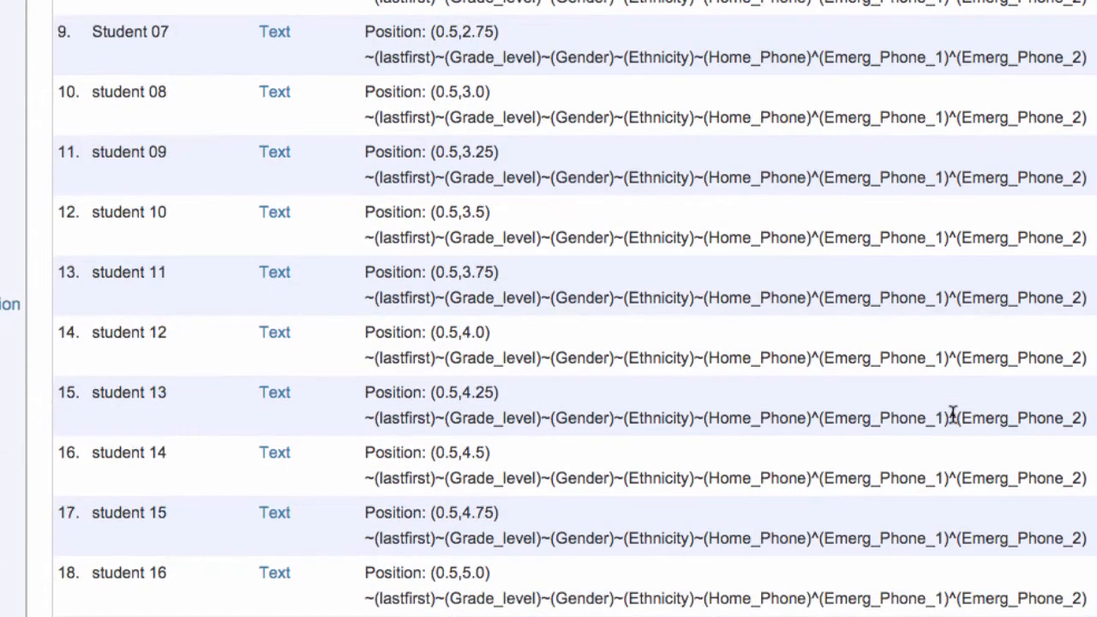
scroll(953, 420, down, 4)
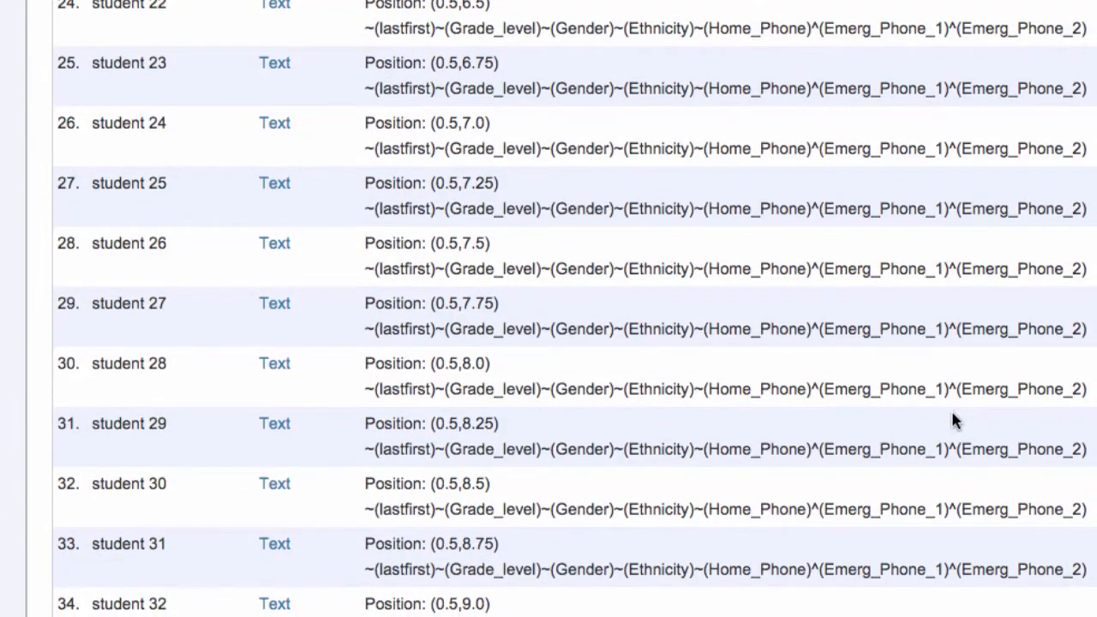
scroll(954, 418, down, 5)
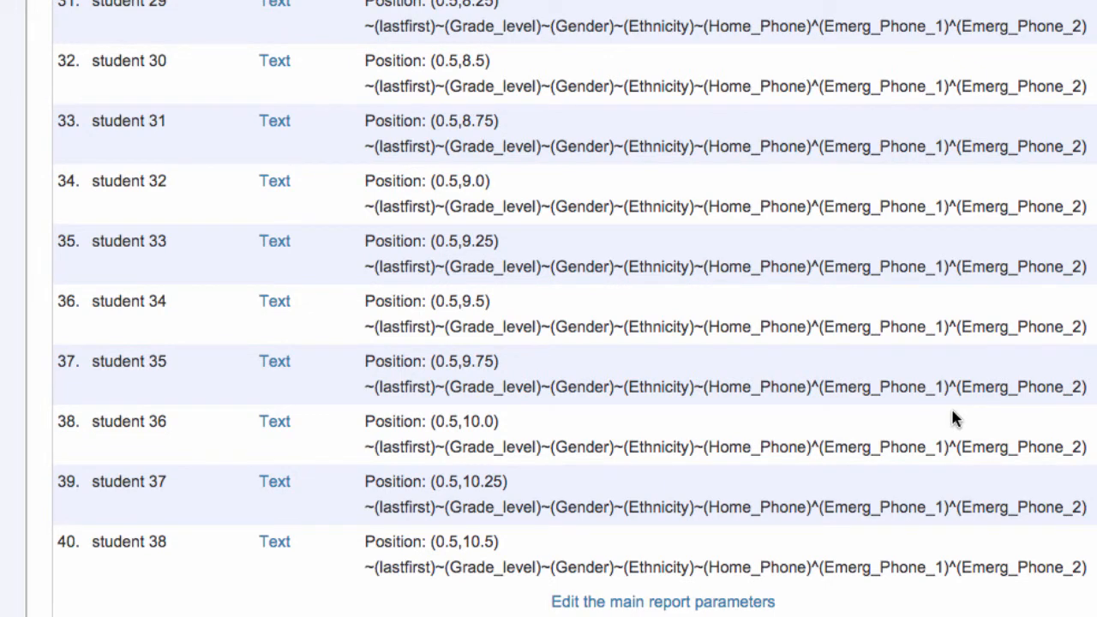
scroll(954, 418, up, 13)
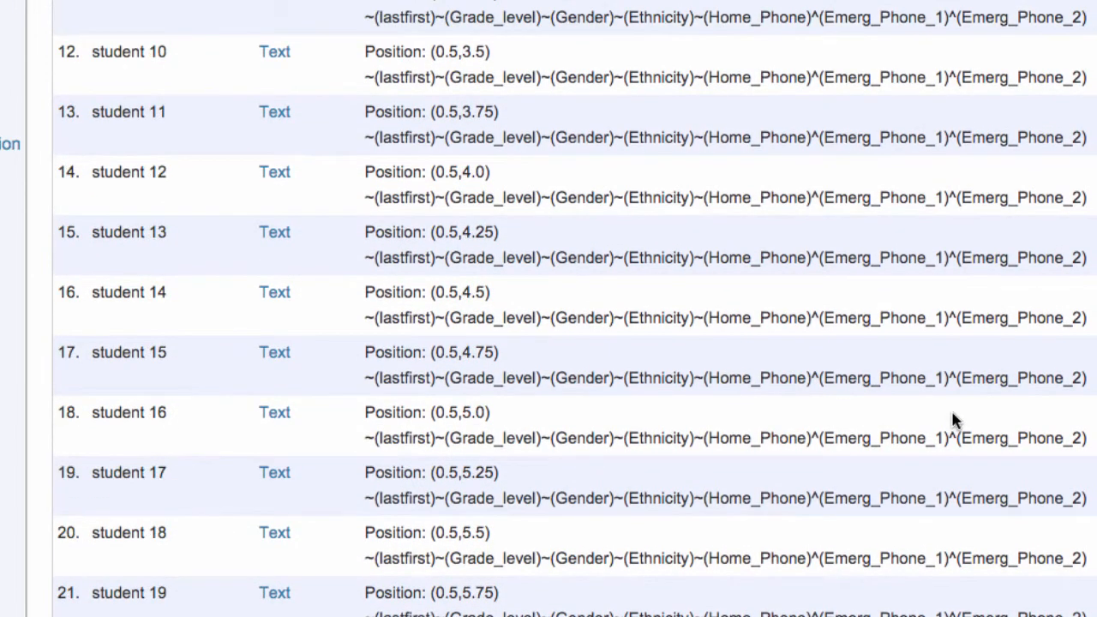
scroll(954, 420, up, 7)
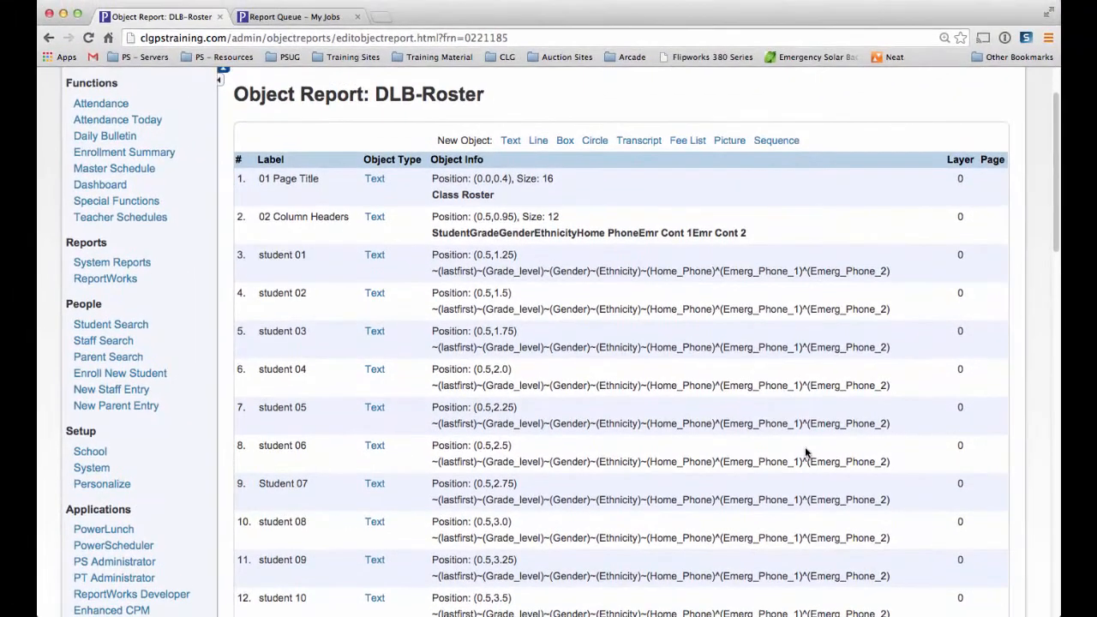
scroll(804, 452, up, 1)
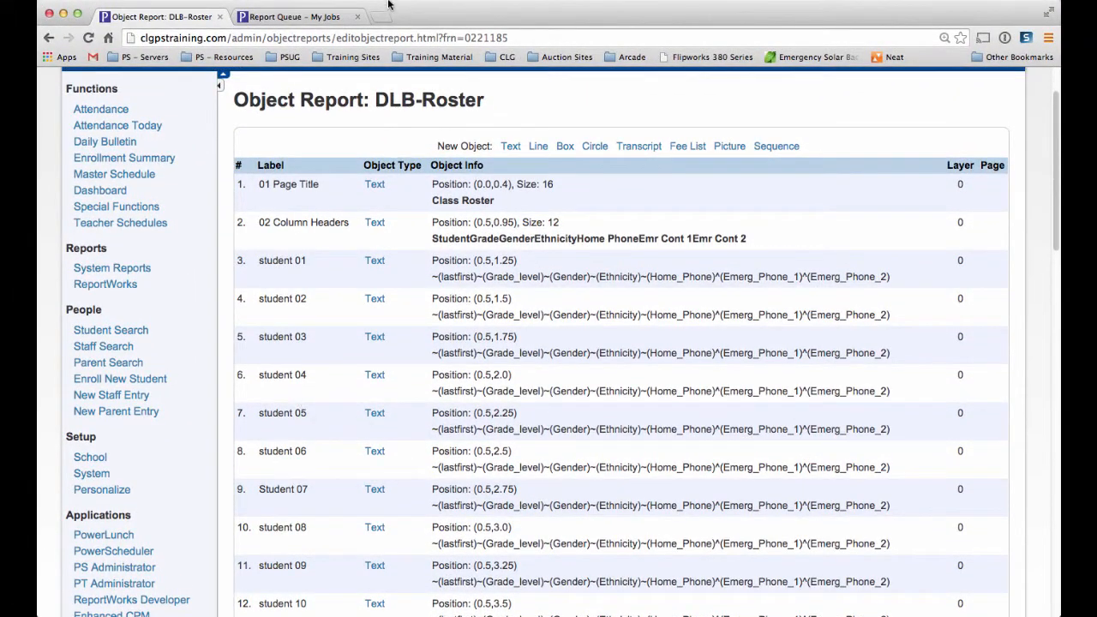
- Print the DLB-Roster report for the 71 selected students from Student Selection
click(324, 18)
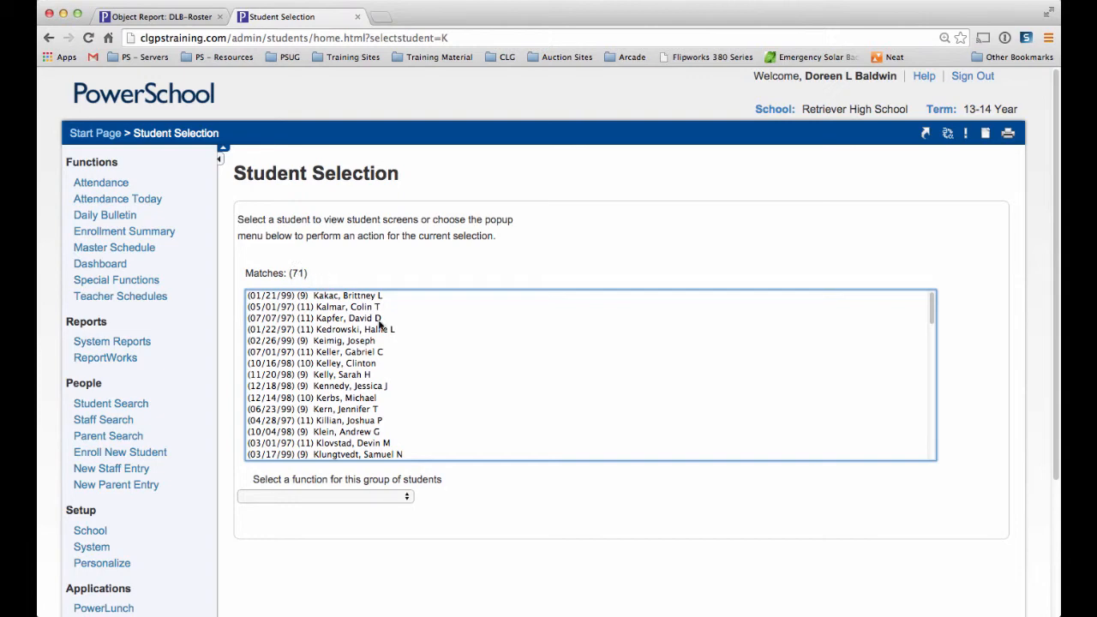
click(386, 497)
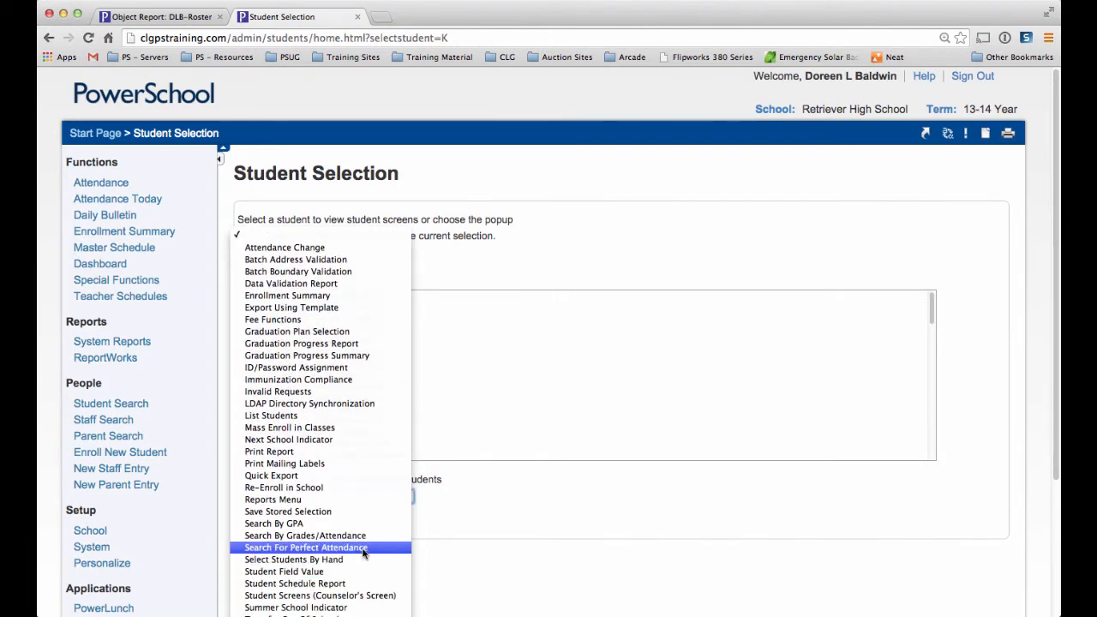
click(322, 452)
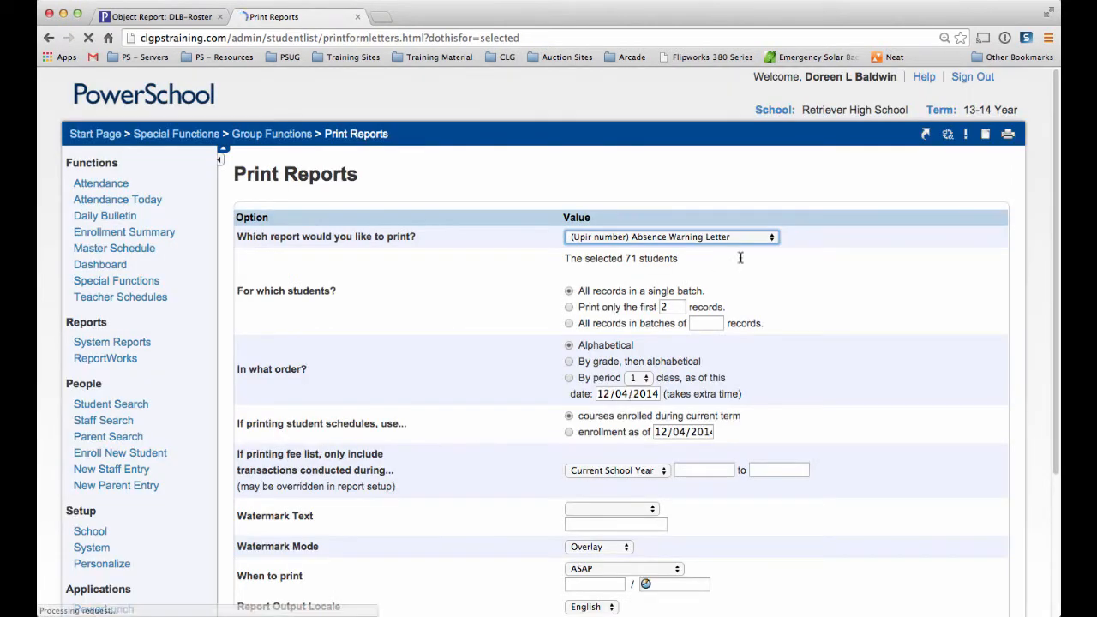
click(677, 238)
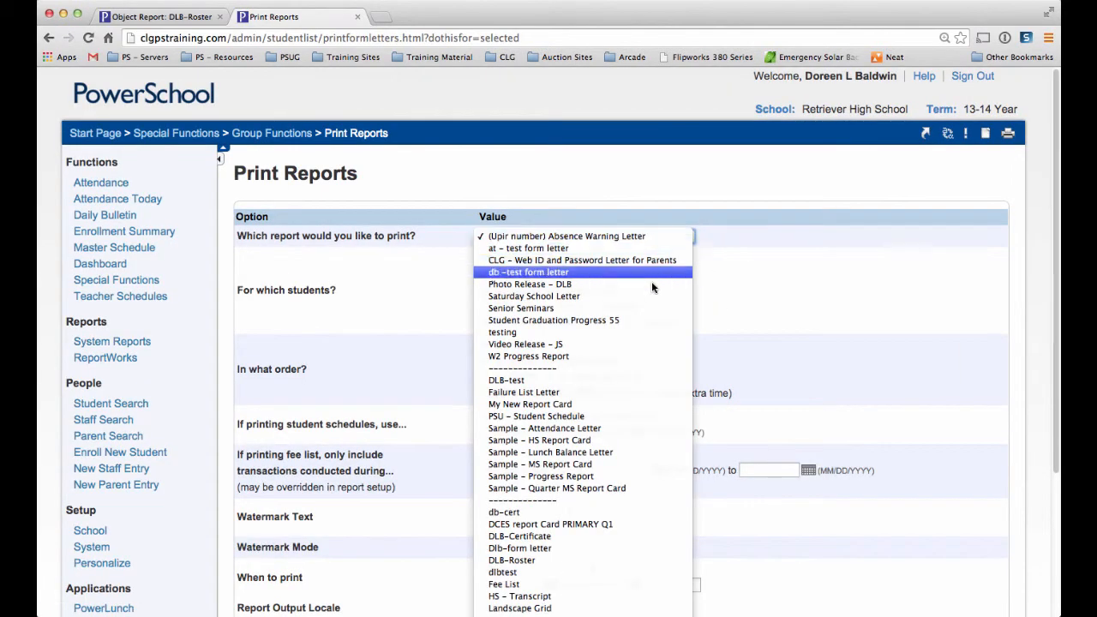
click(604, 558)
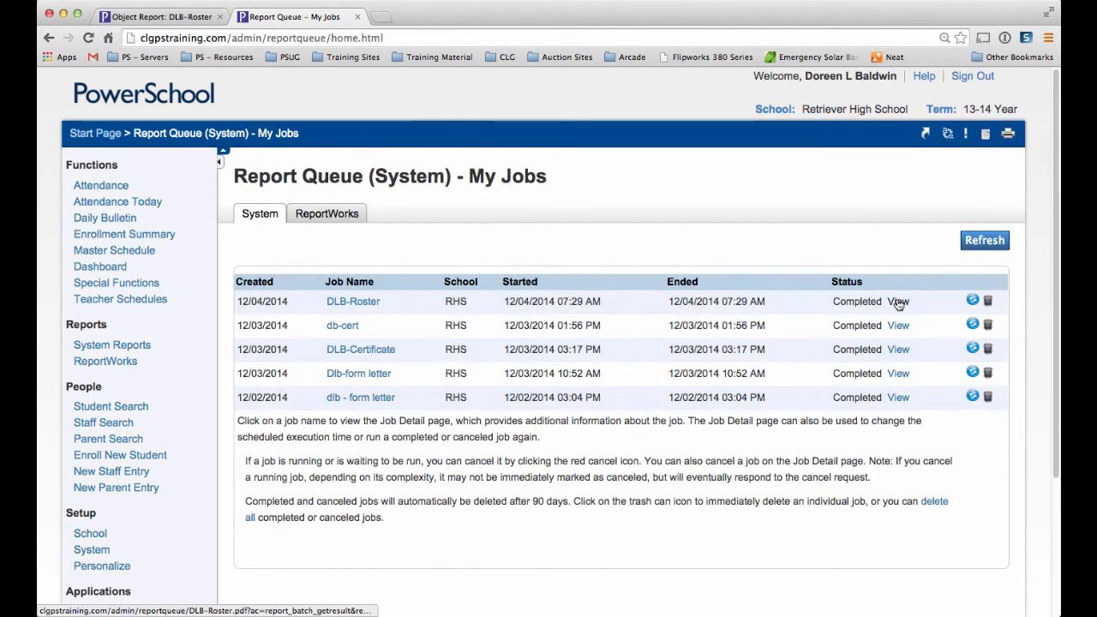
right_click(896, 302)
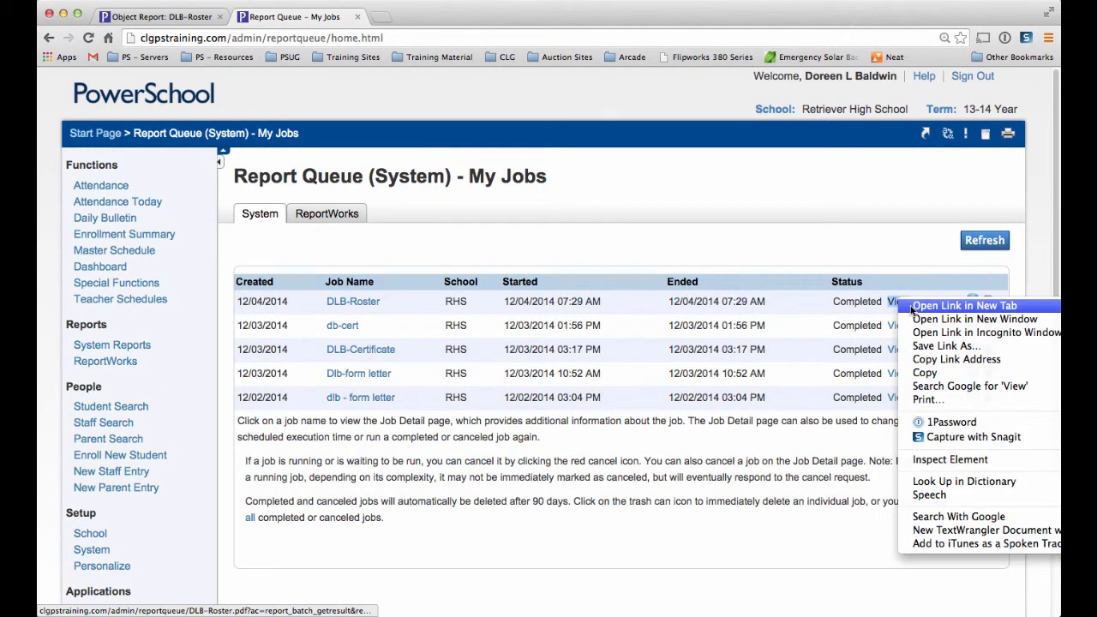
- Open the DLB-Roster PDF in a new tab and scroll through its Class Roster pages
click(915, 306)
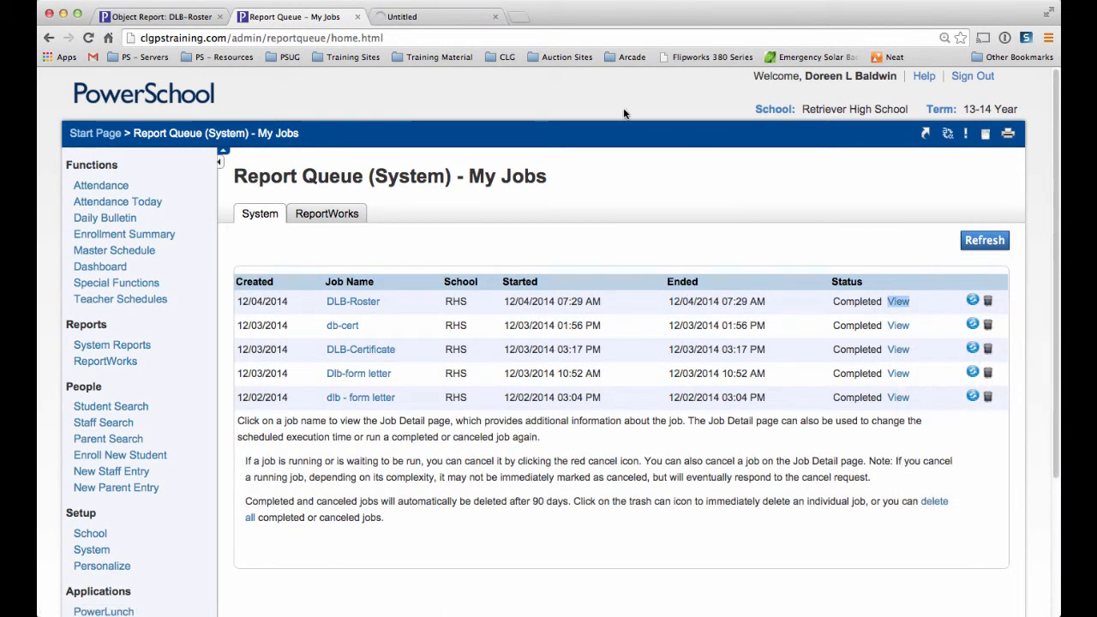
click(474, 26)
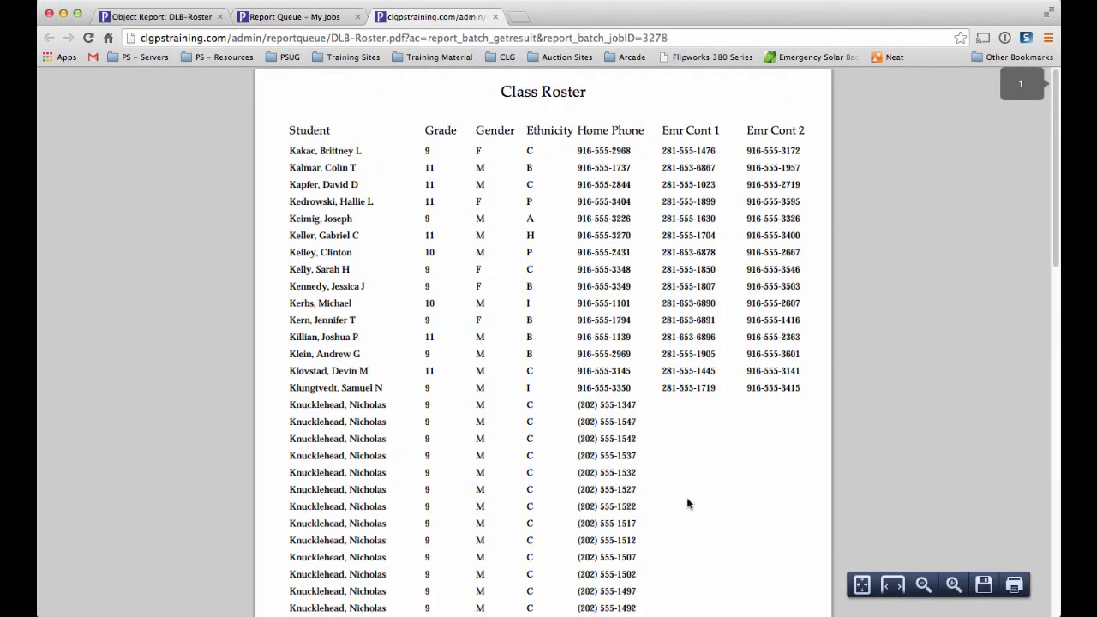
scroll(688, 502, down, 3)
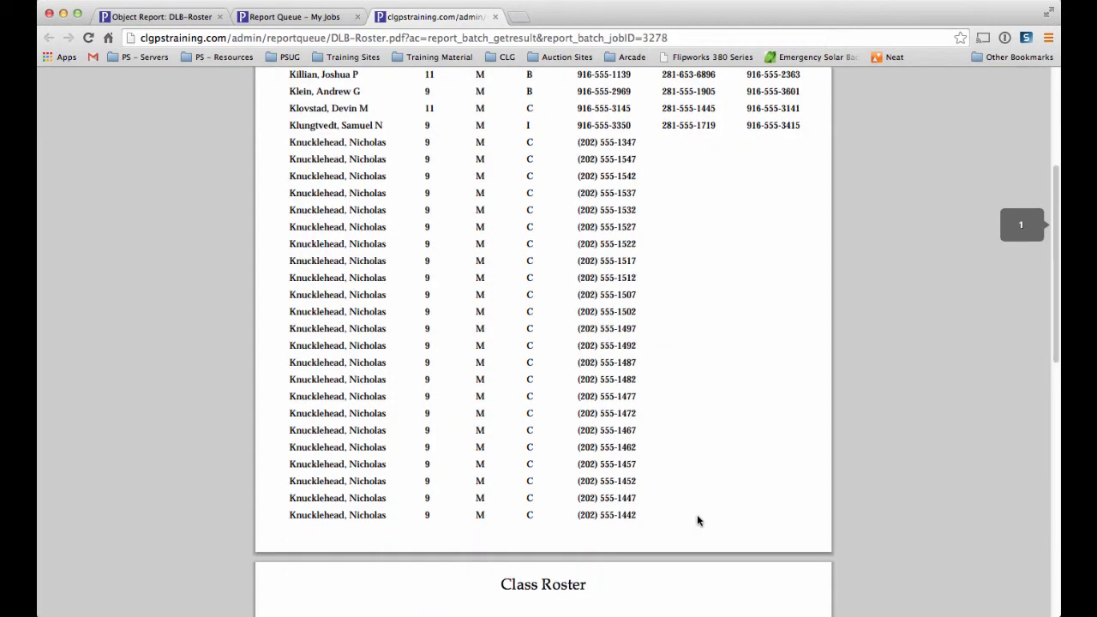
scroll(708, 504, down, 6)
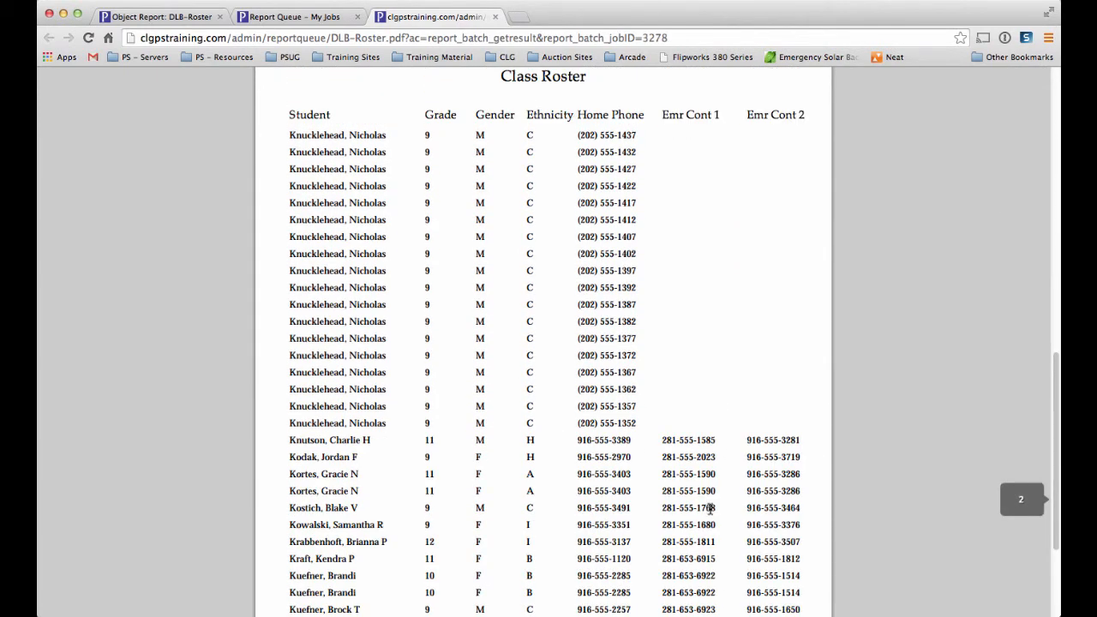
scroll(710, 512, down, 2)
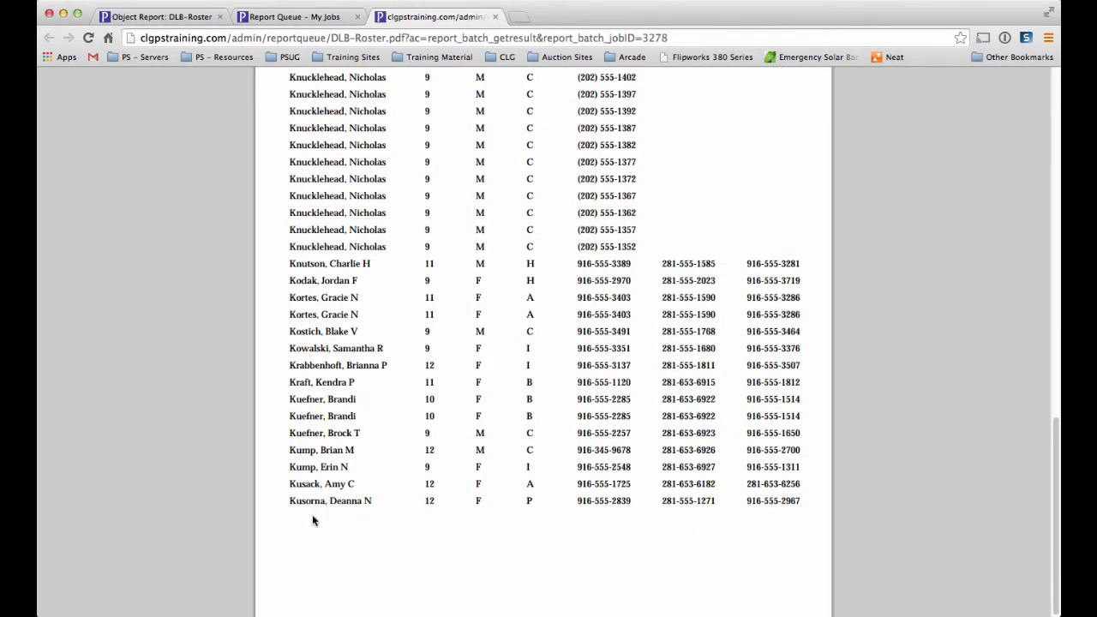
scroll(534, 544, up, 3)
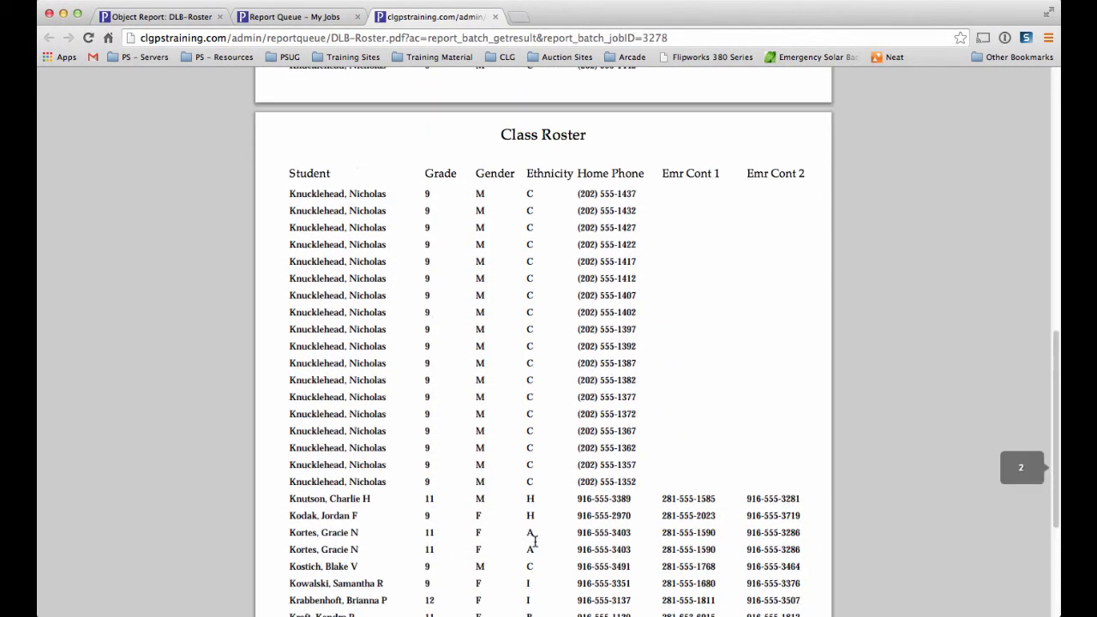
scroll(535, 540, up, 10)
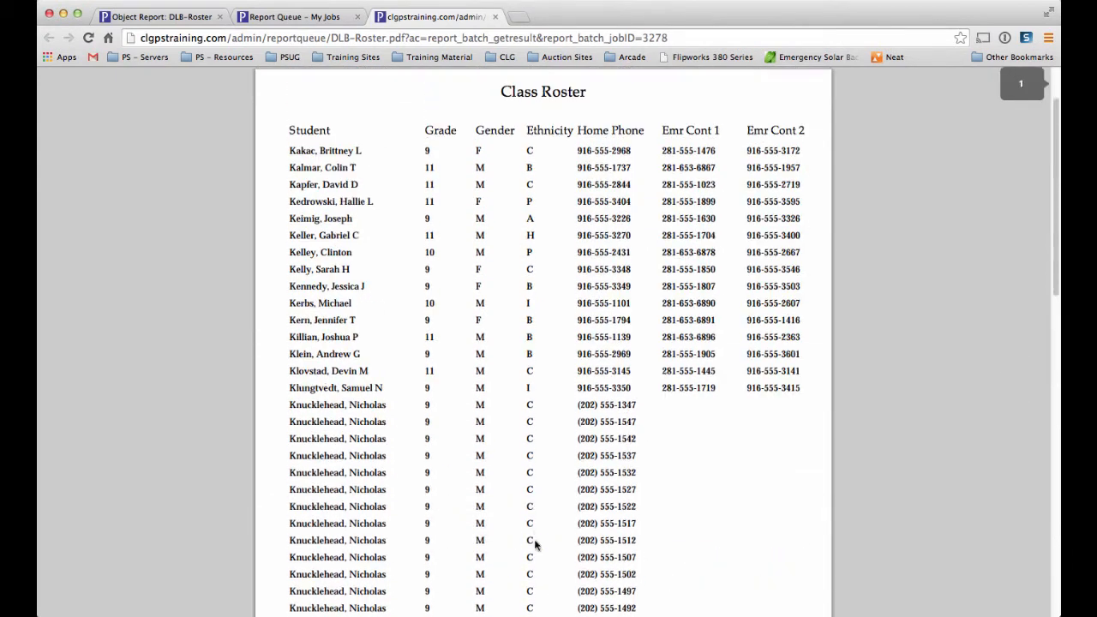
scroll(660, 462, down, 1)
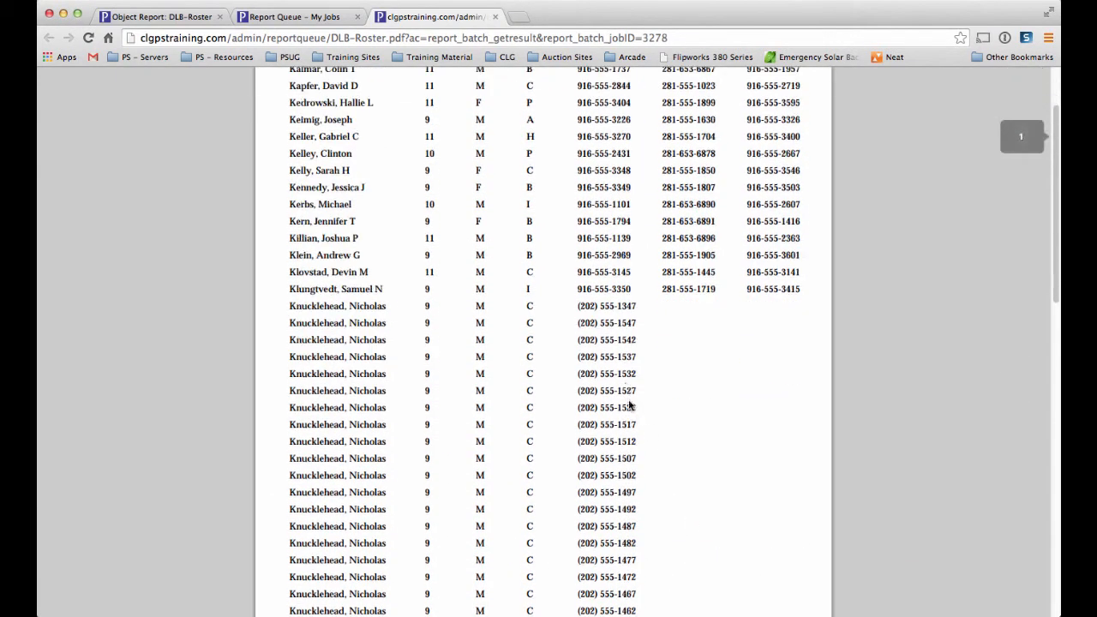
scroll(678, 501, down, 5)
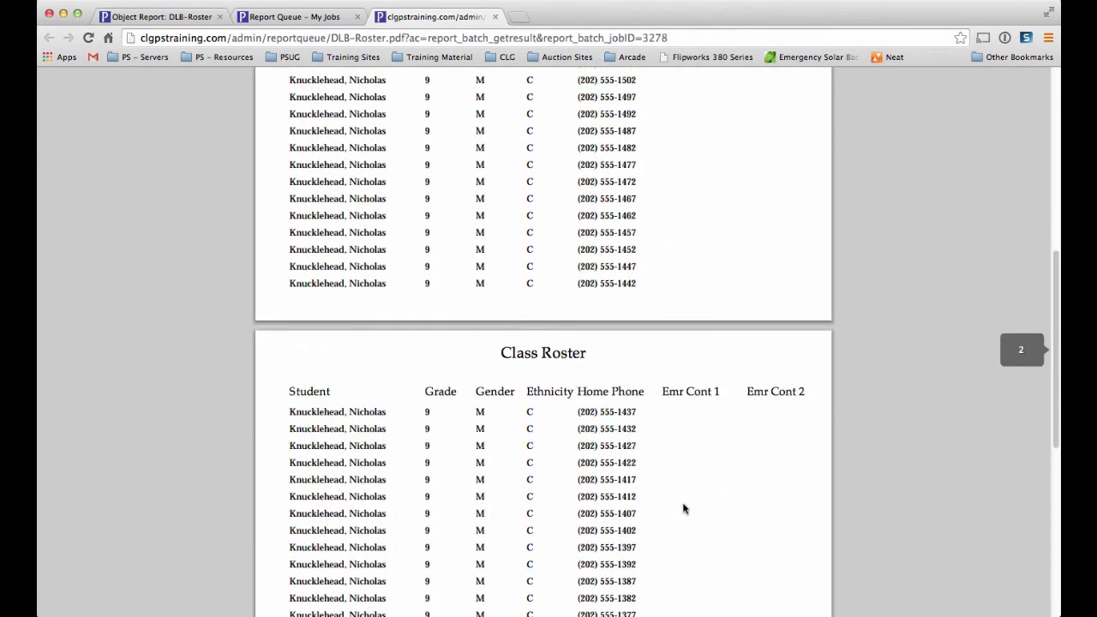
scroll(685, 502, down, 4)
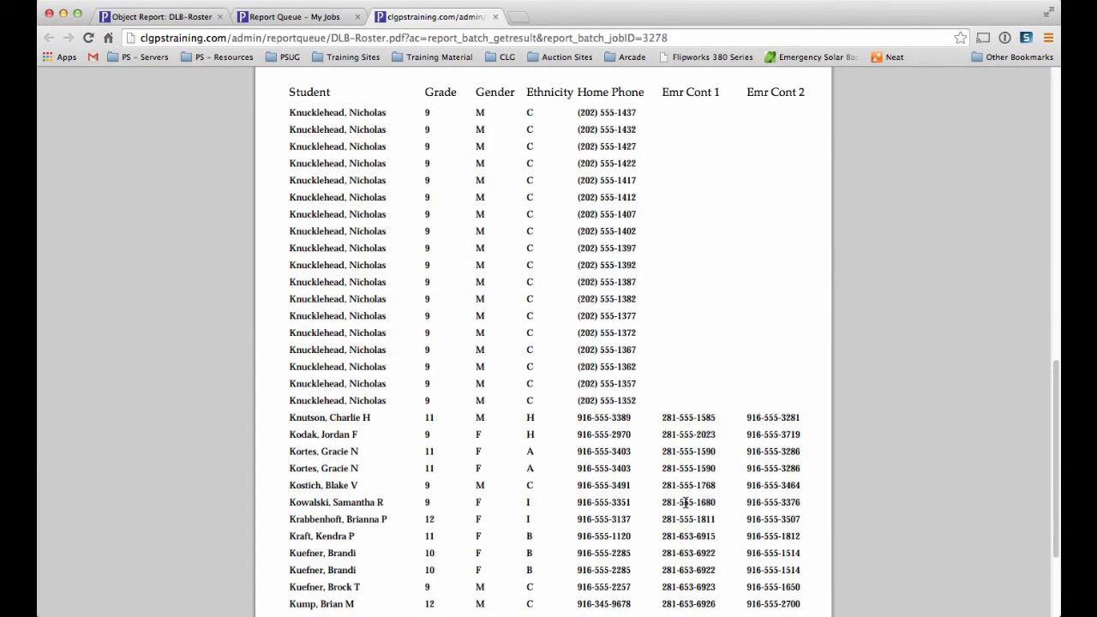
scroll(686, 503, down, 3)
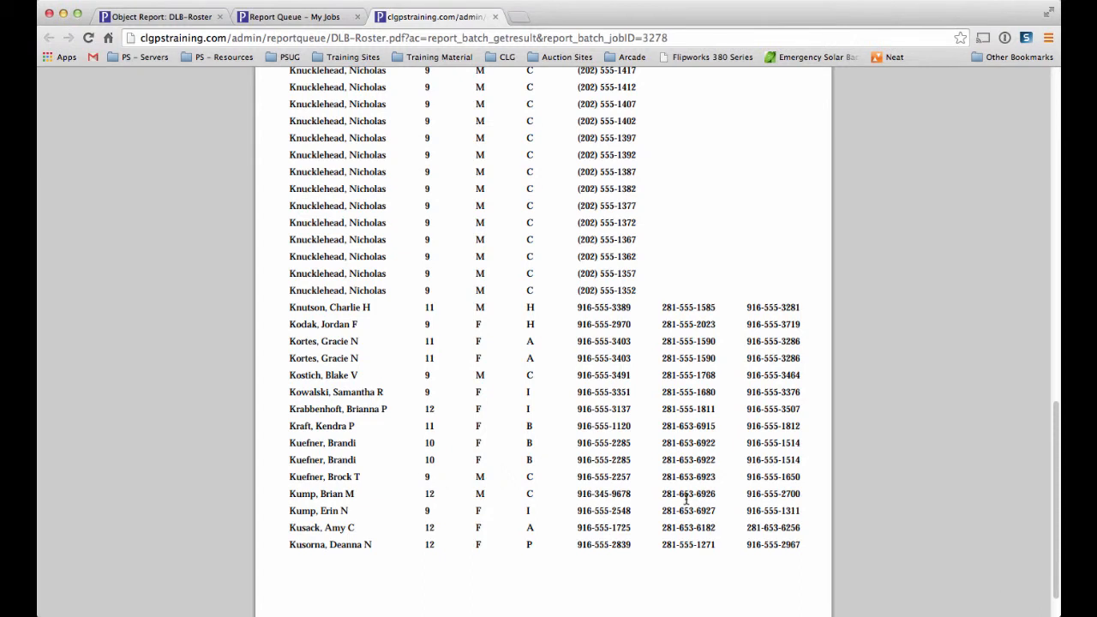
scroll(685, 500, up, 3)
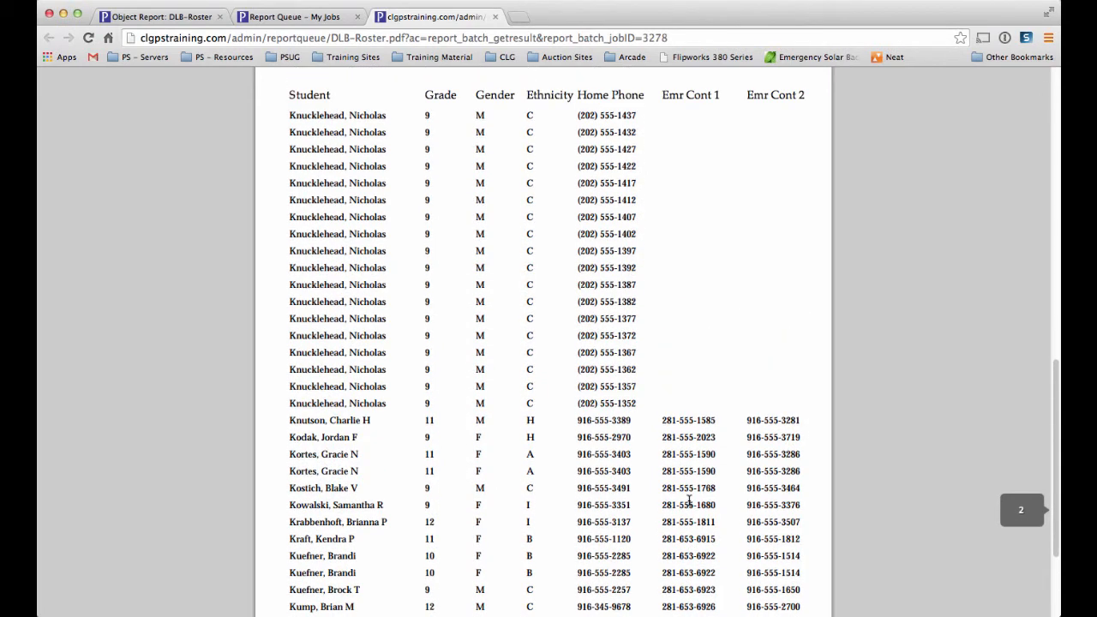
scroll(688, 499, up, 2)
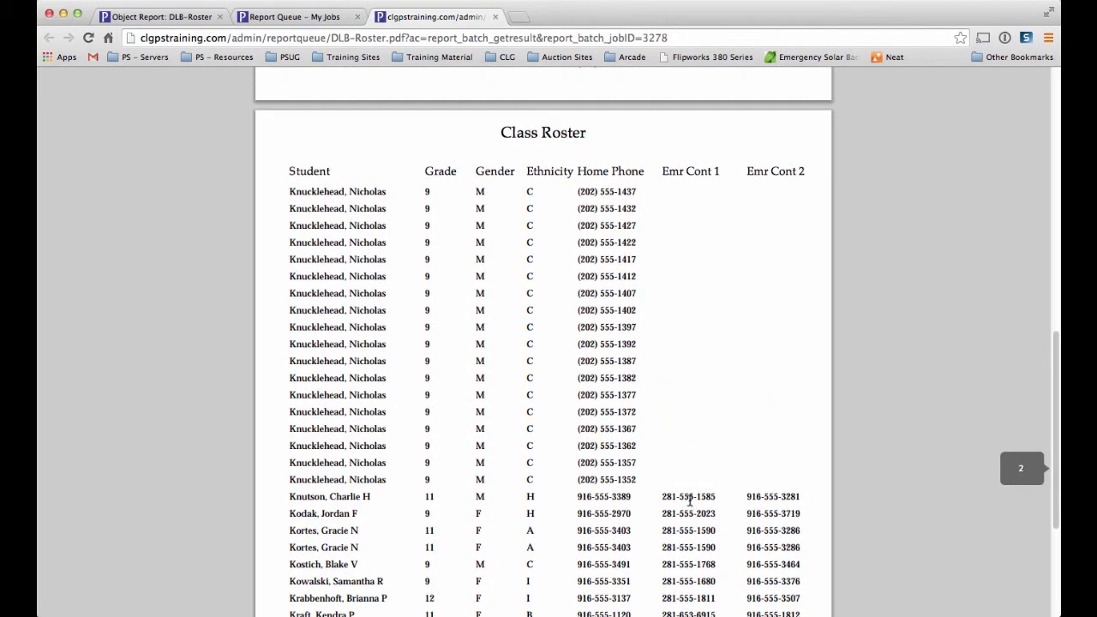
scroll(690, 502, up, 4)
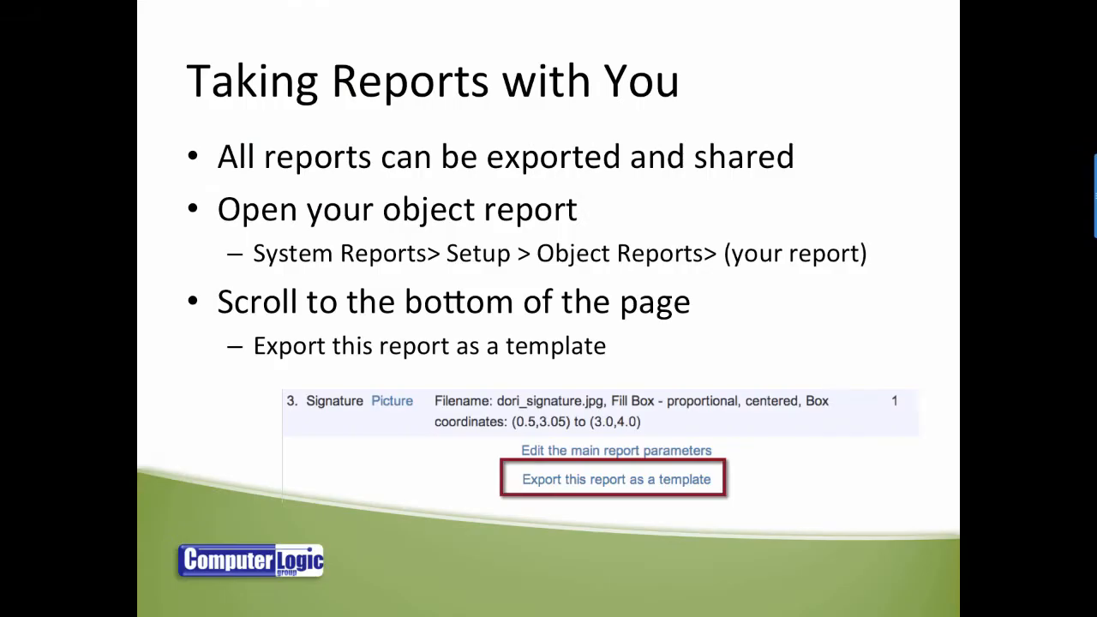